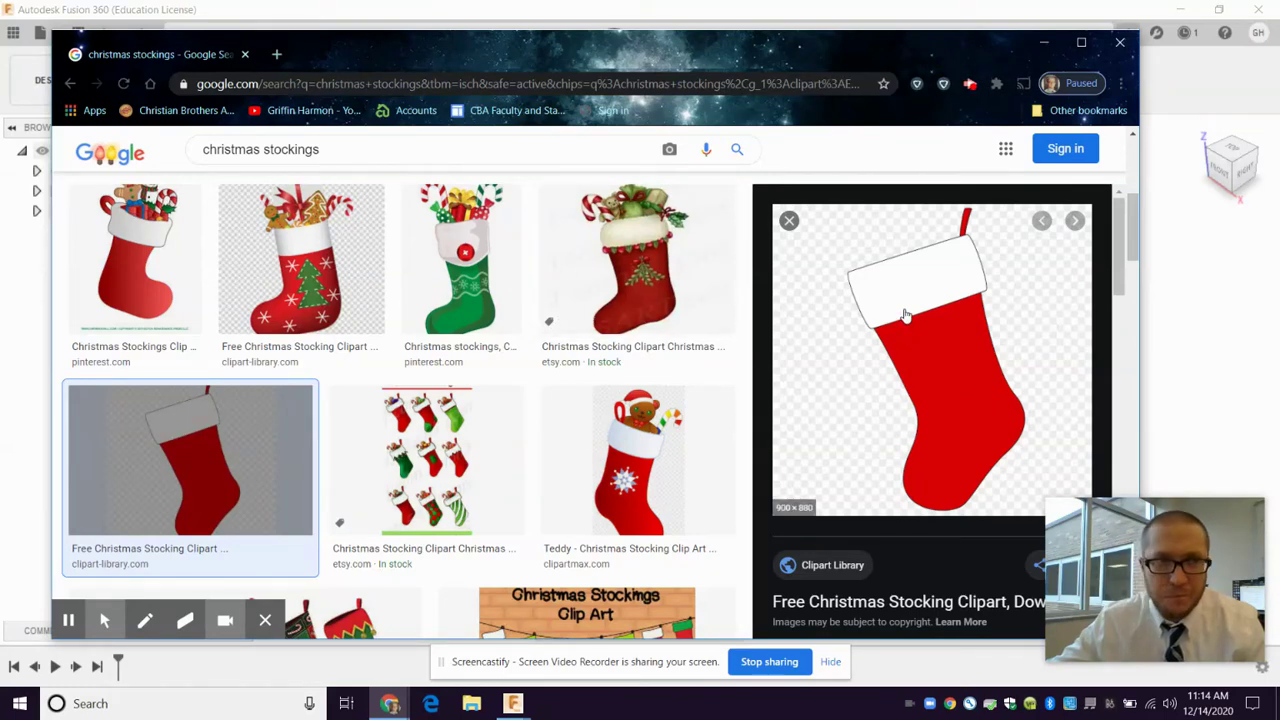
Step: Save the red-and-white stocking clipart from Chrome as unnamed.jpg, then return to Fusion 360
right_click(904, 315)
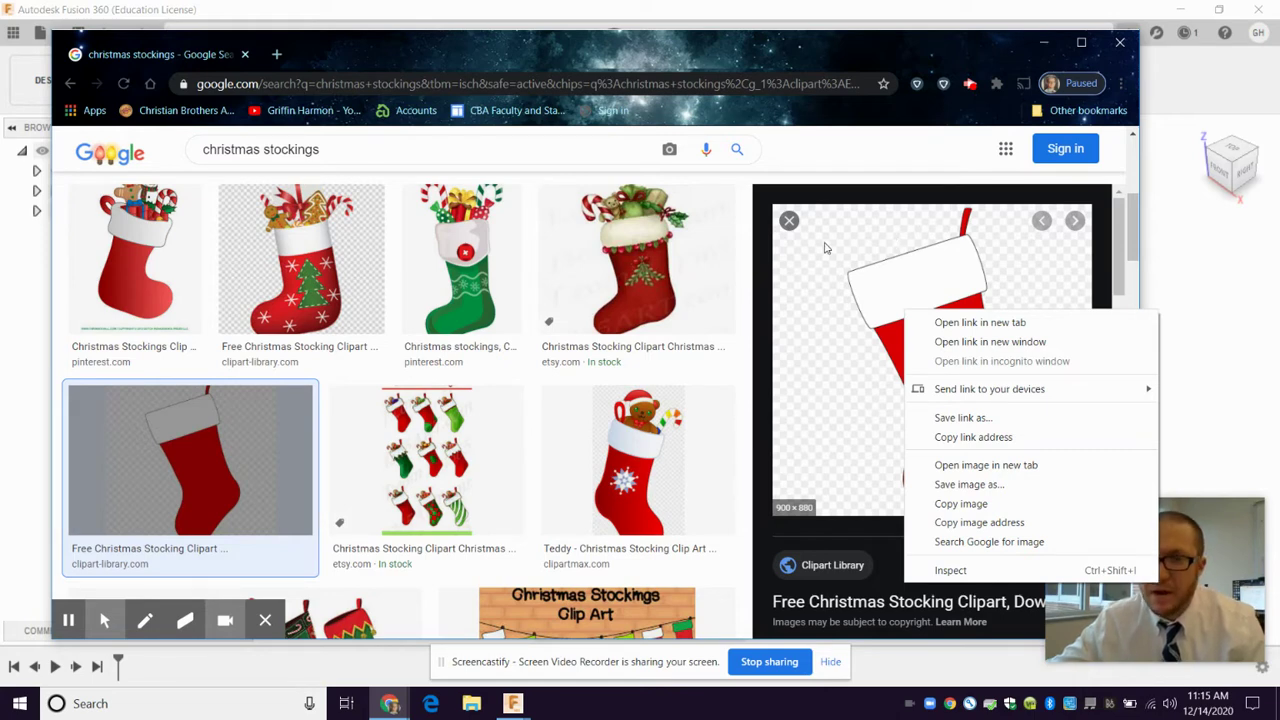
click(970, 484)
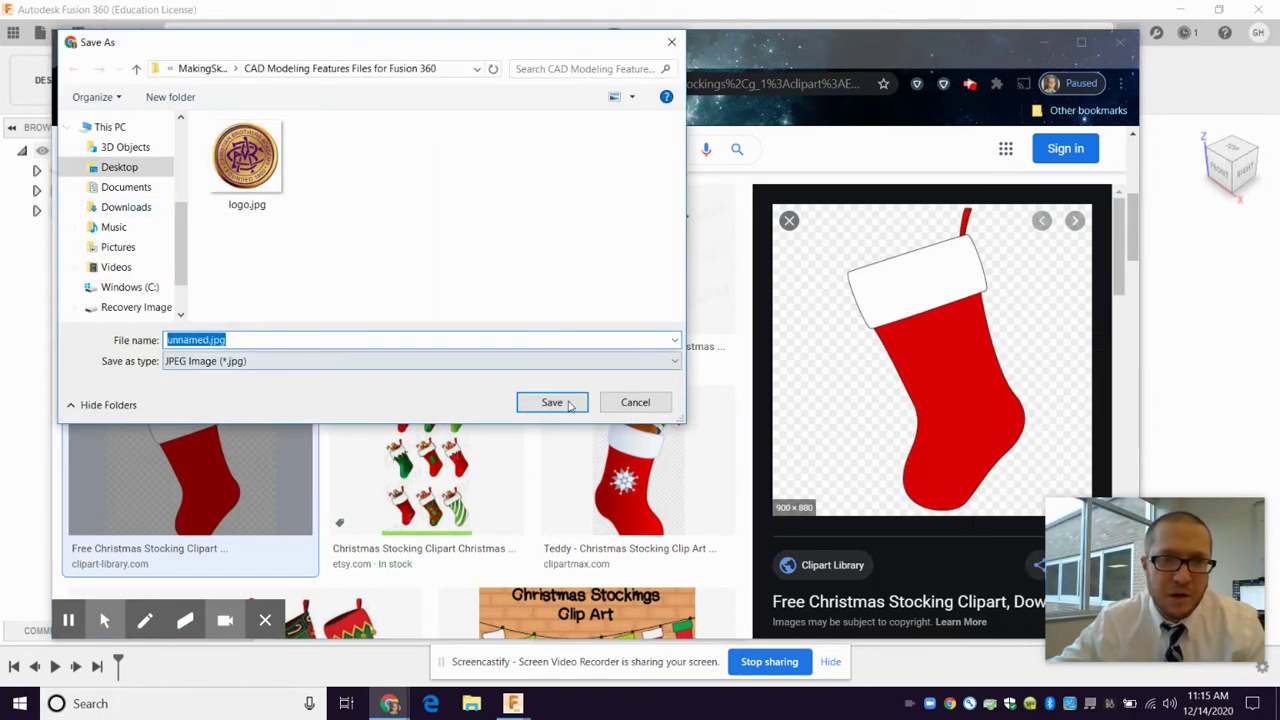
click(570, 404)
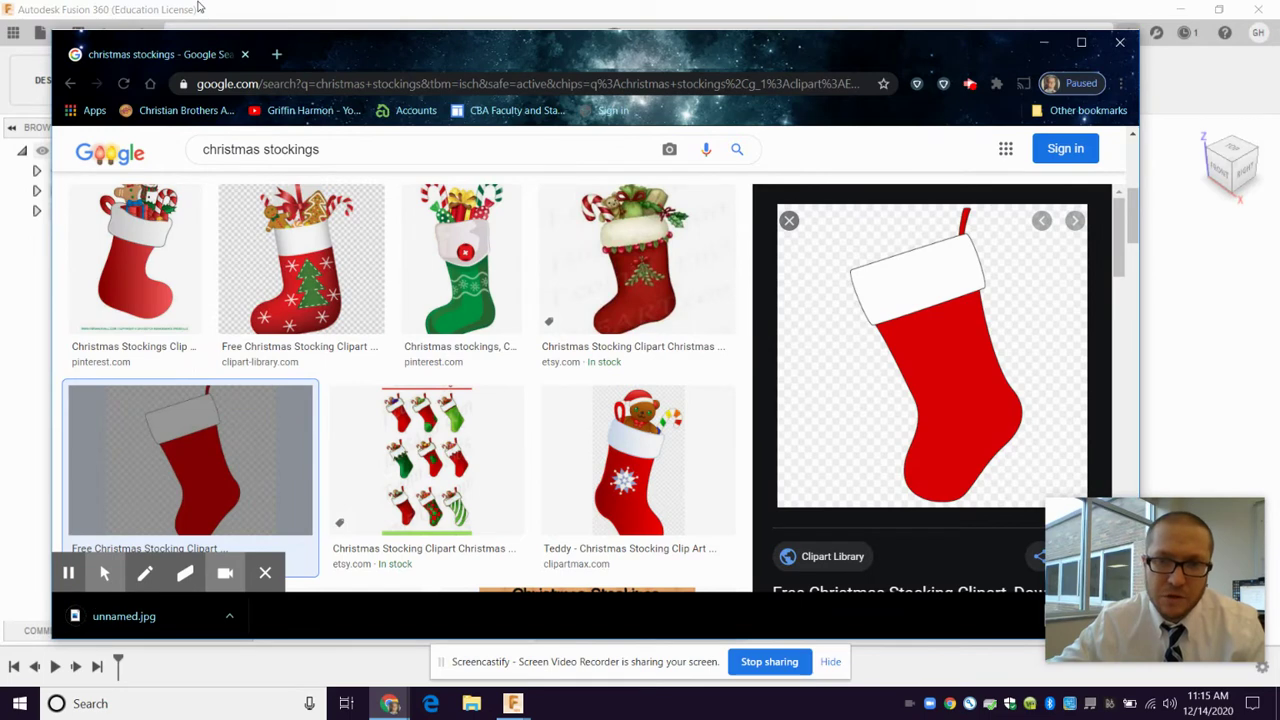
click(333, 17)
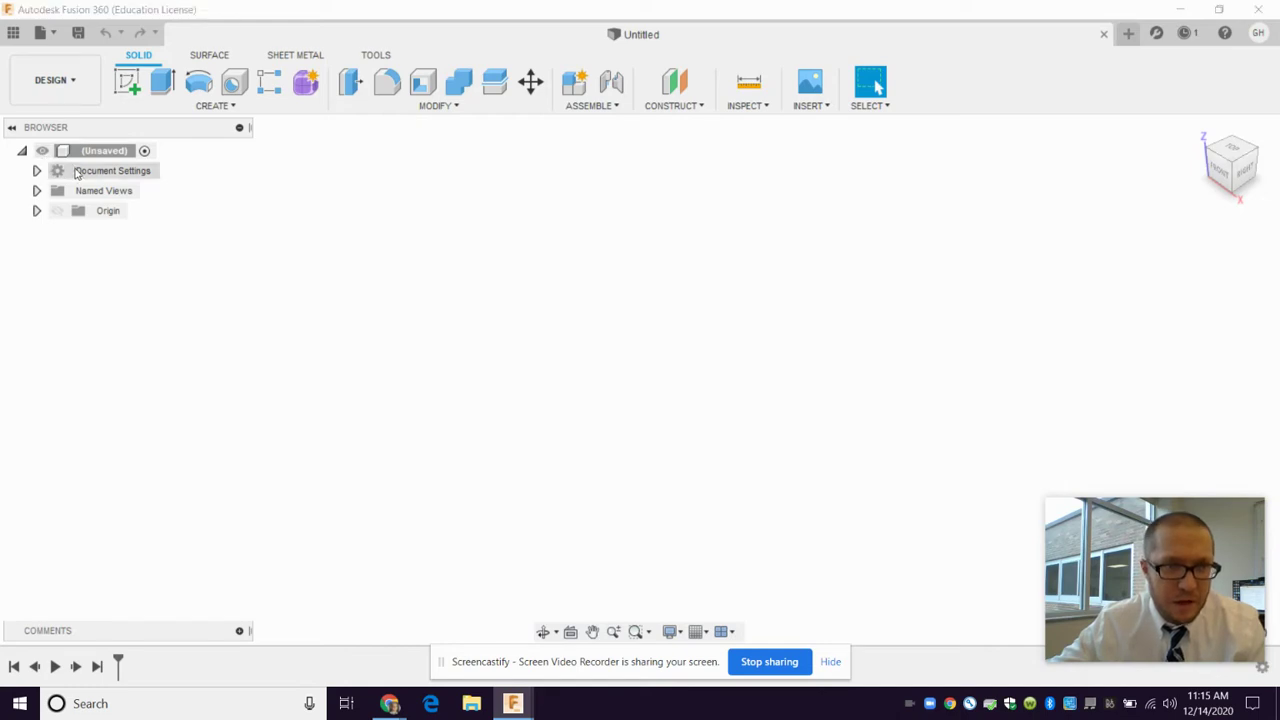
Step: Check the document's inch units and load unnamed.jpg from the computer as a canvas image
click(37, 171)
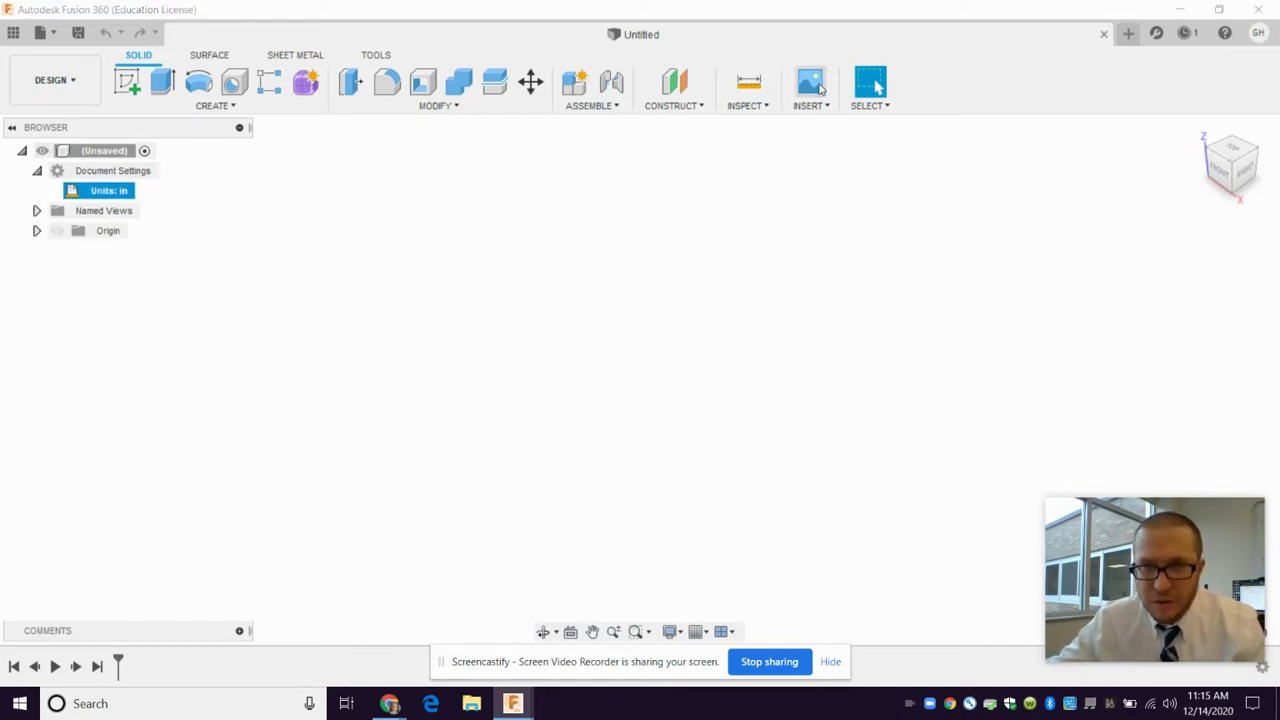
click(811, 82)
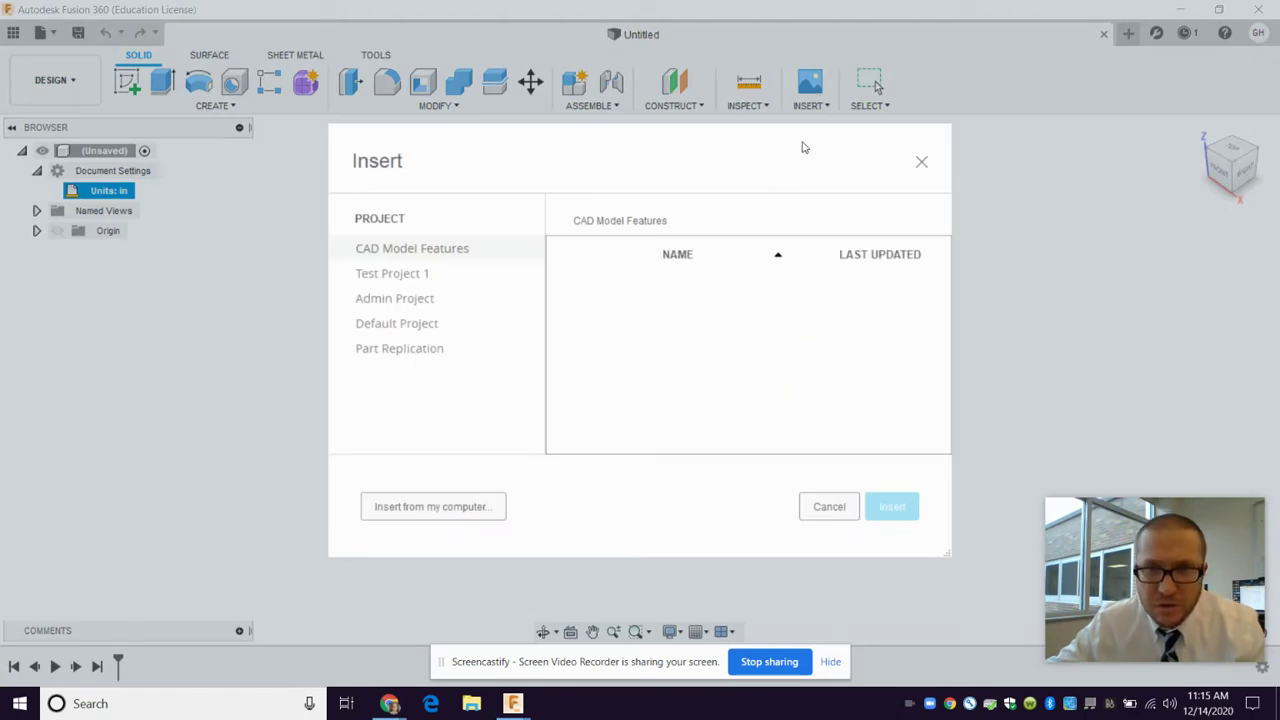
click(921, 162)
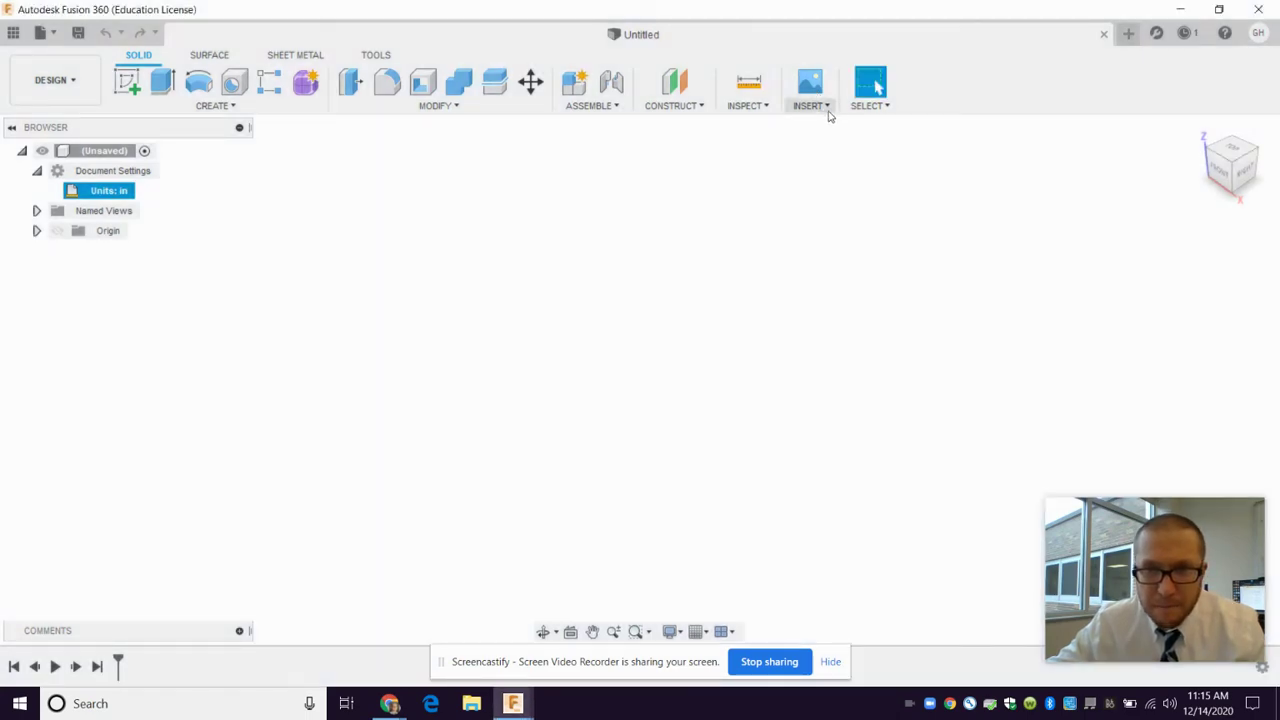
click(814, 107)
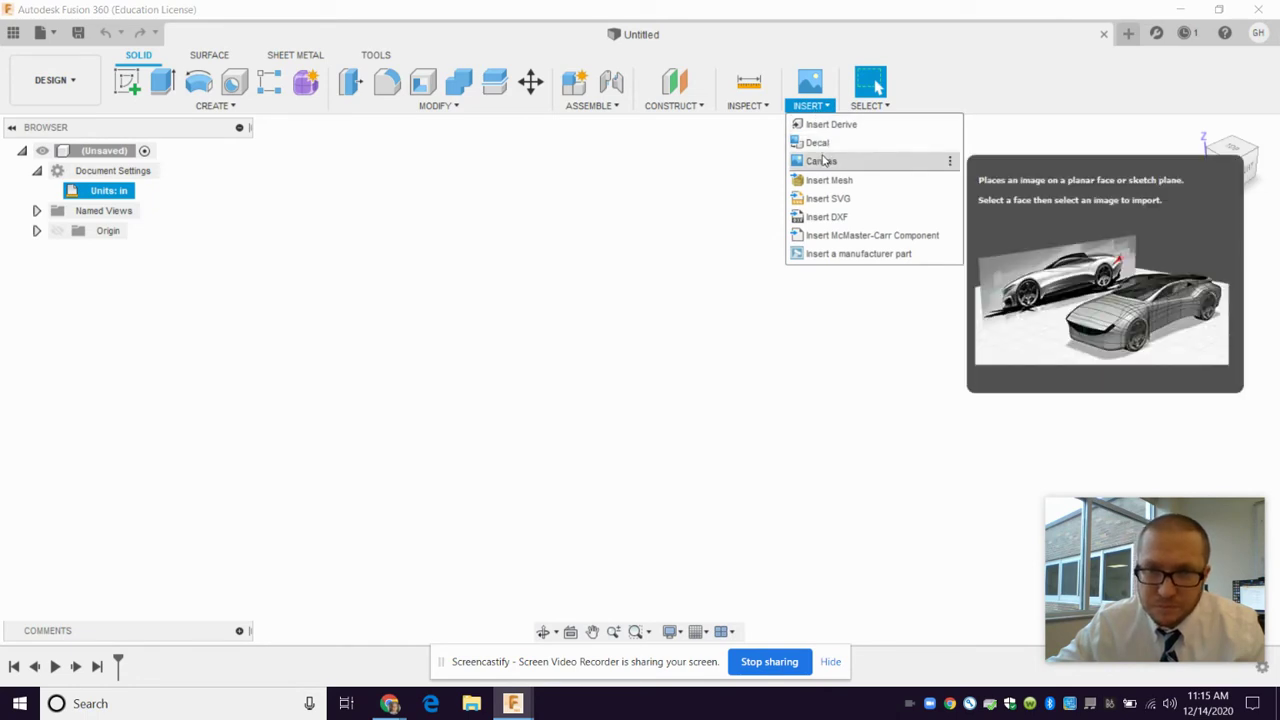
click(822, 161)
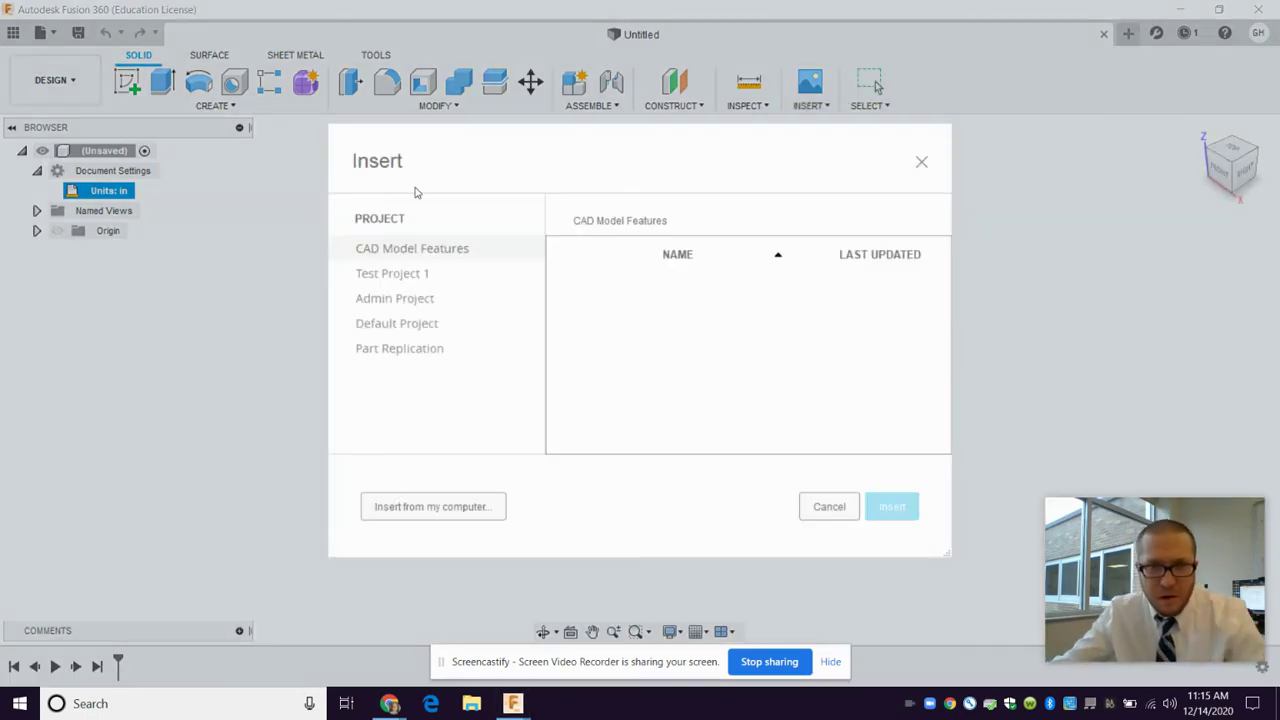
click(409, 515)
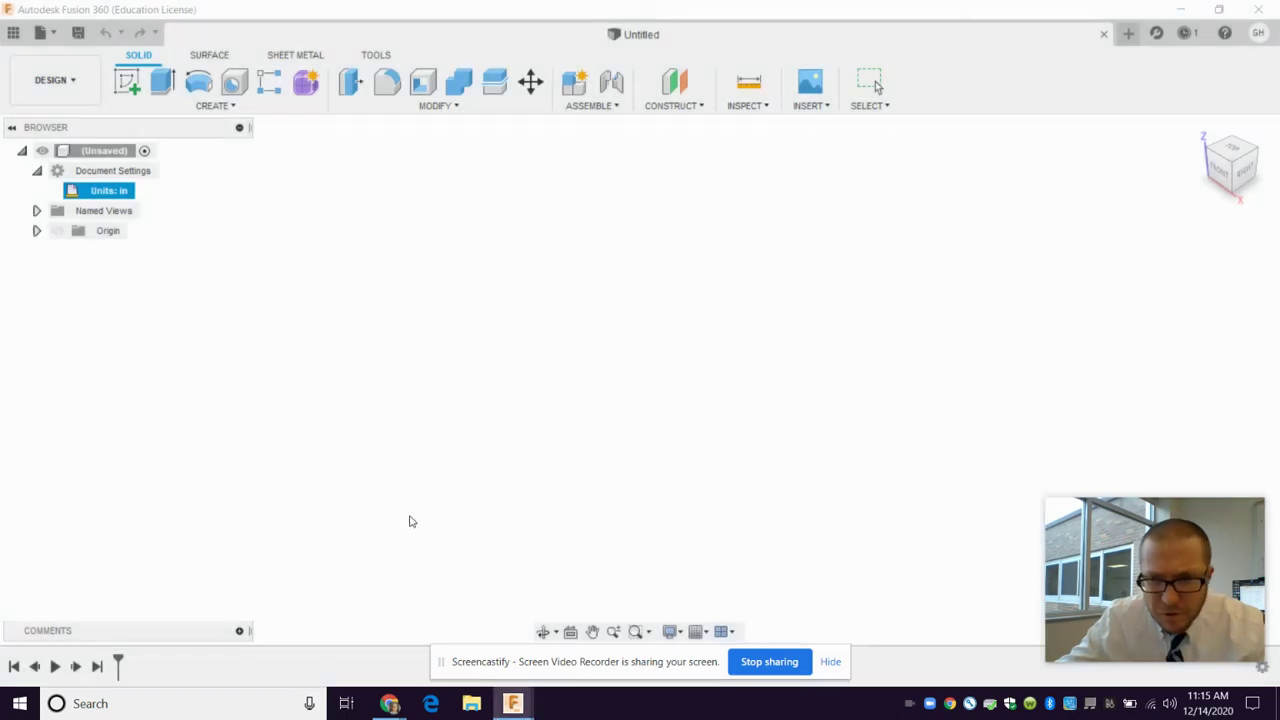
click(268, 176)
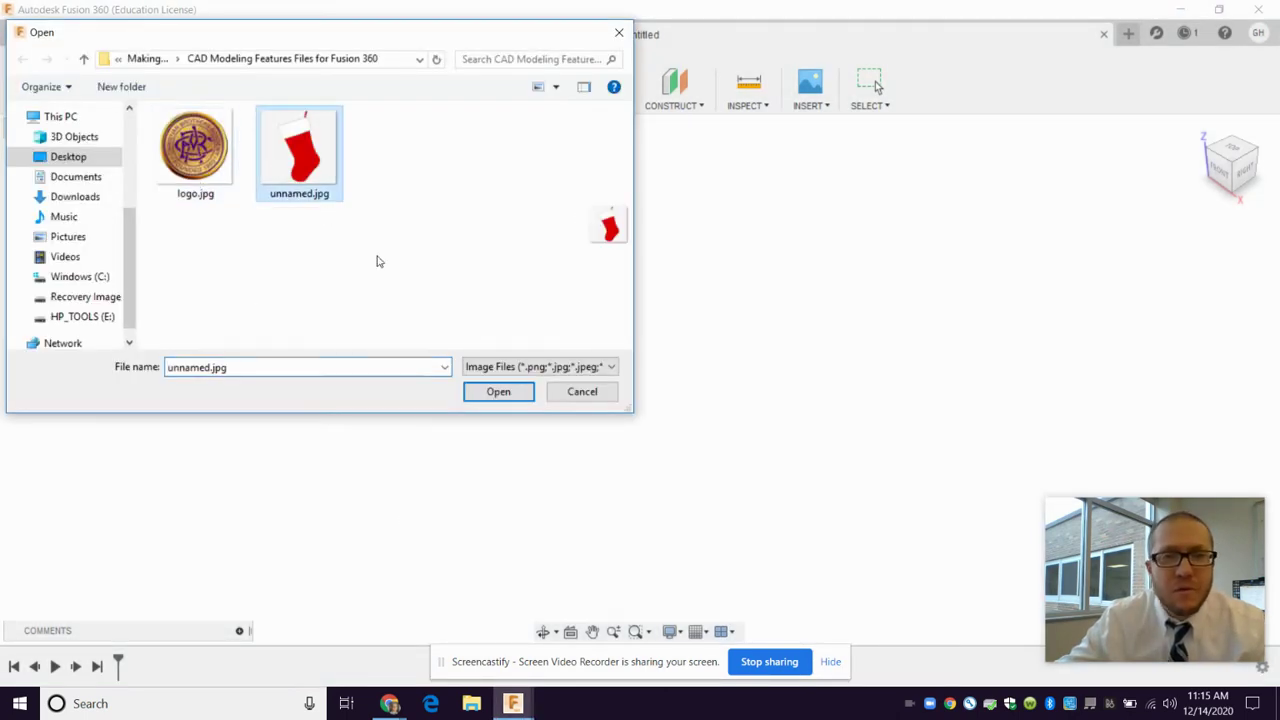
click(484, 397)
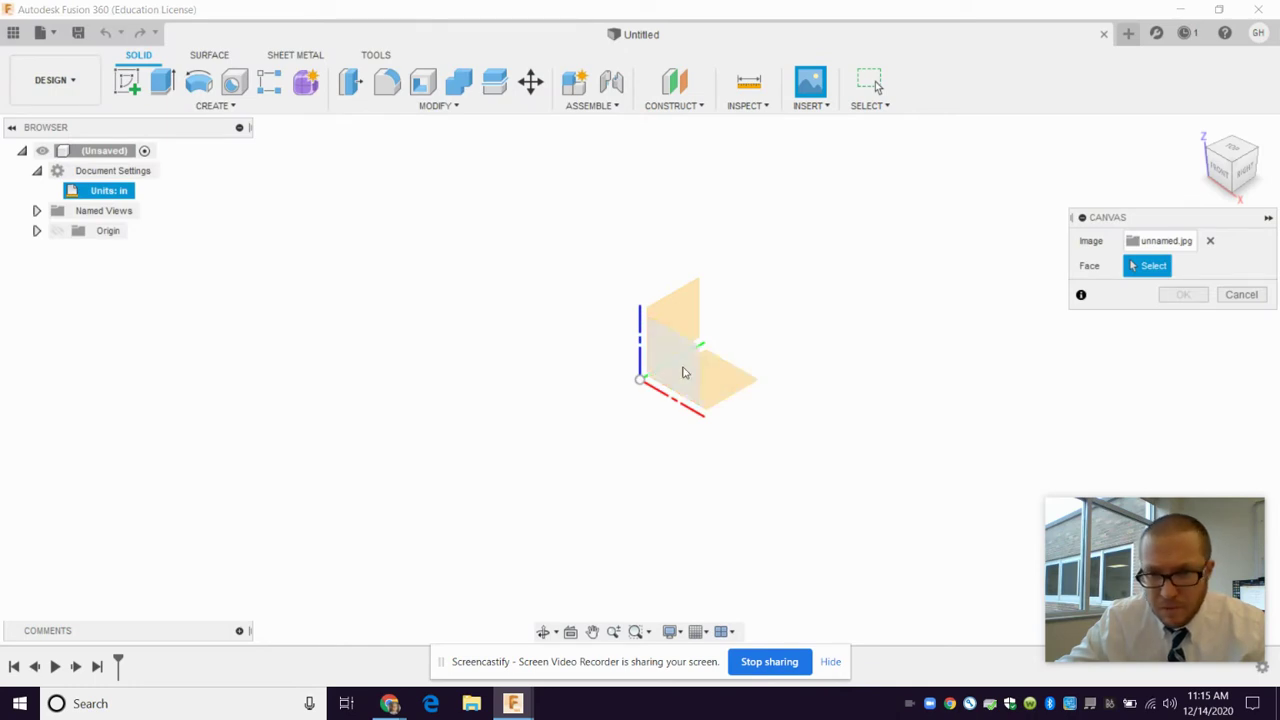
Step: Place the unnamed.jpg stocking canvas on the XZ origin plane at 50 opacity
click(667, 366)
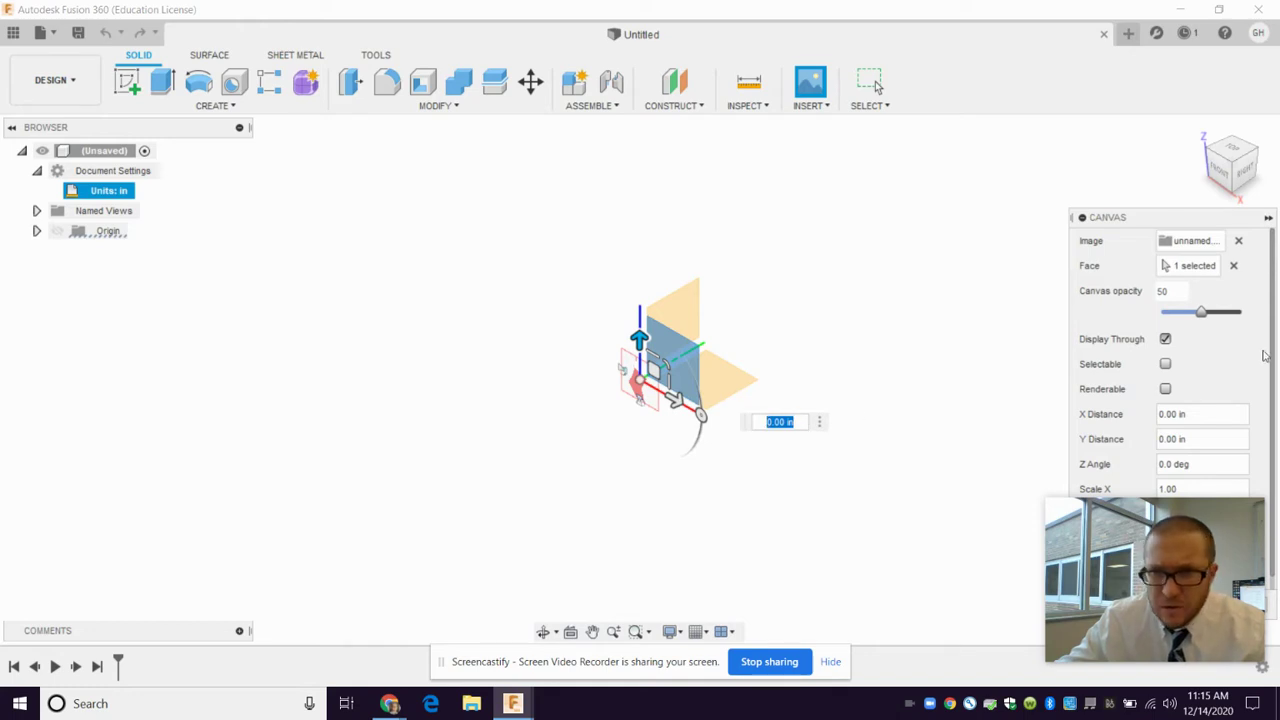
scroll(1190, 380, down, 1)
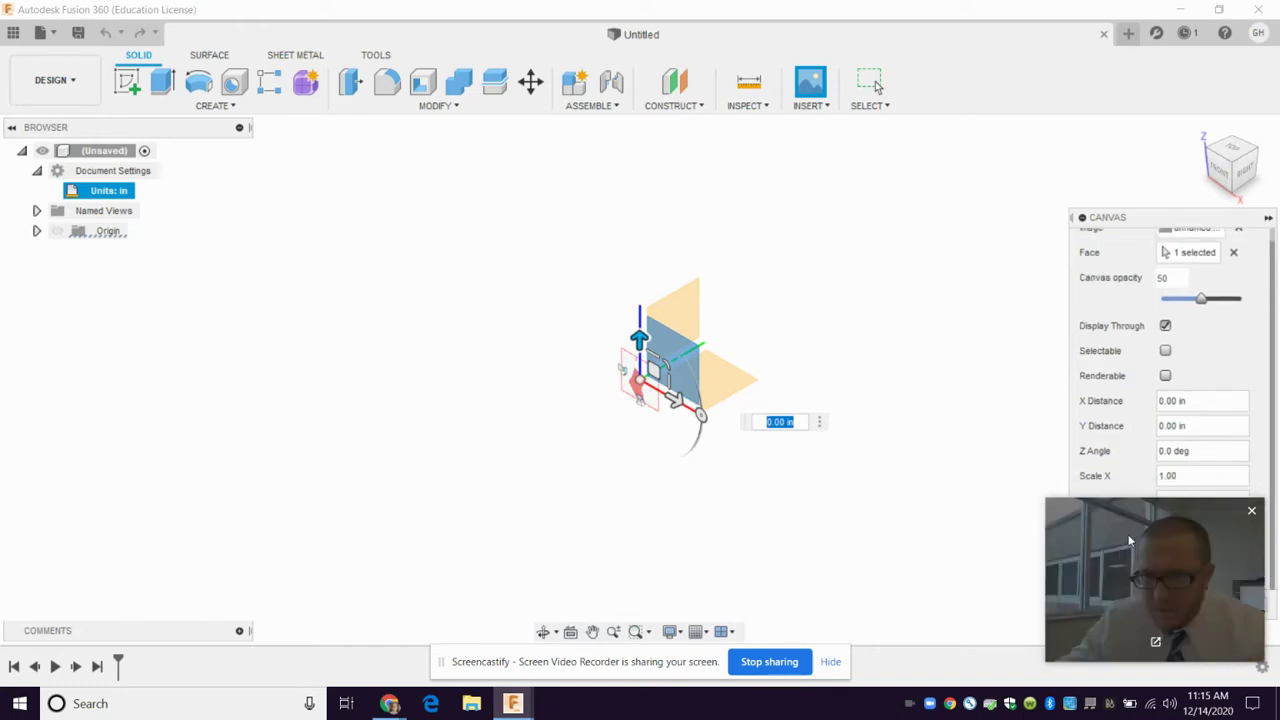
drag(1128, 542, 905, 522)
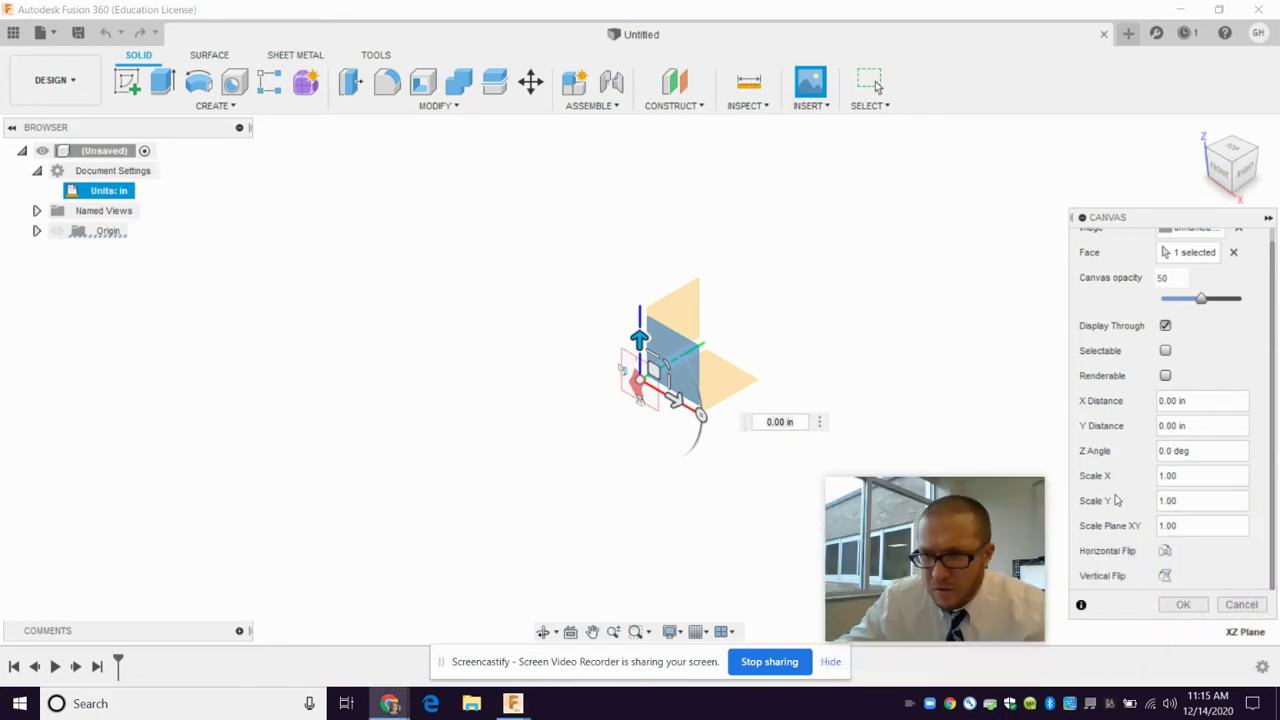
scroll(1208, 343, up, 1)
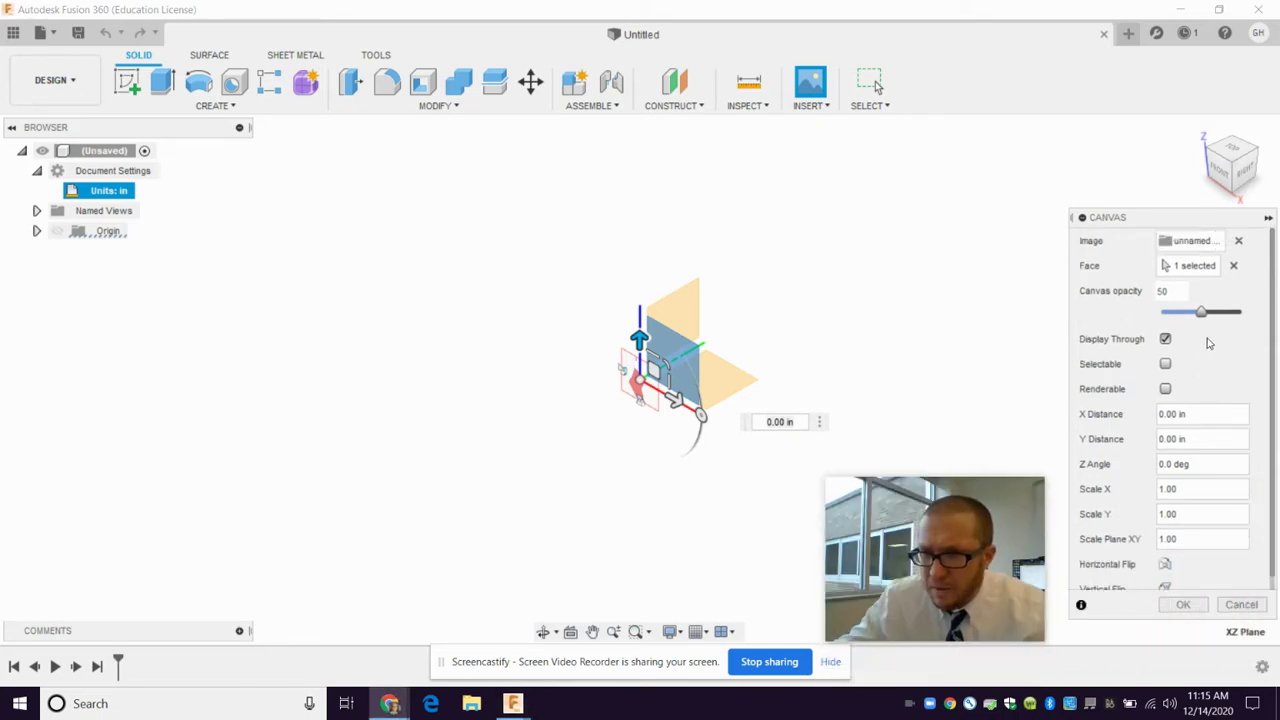
scroll(1208, 343, down, 1)
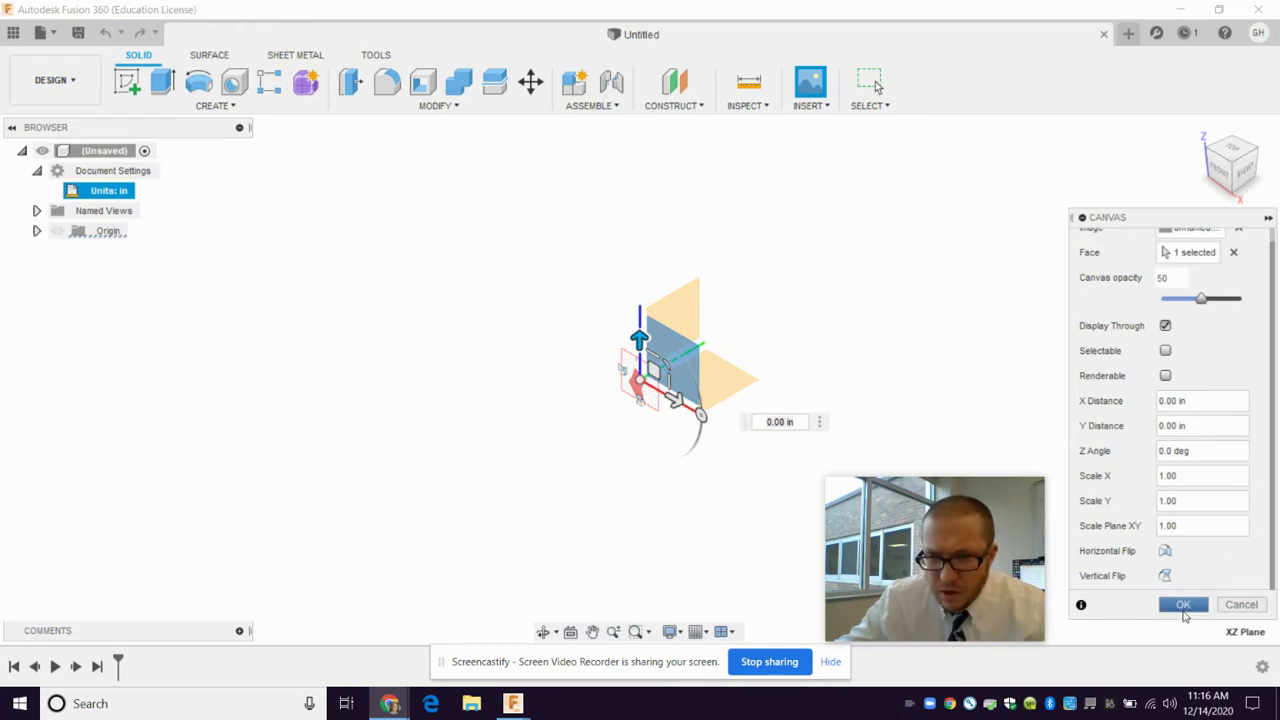
click(1183, 605)
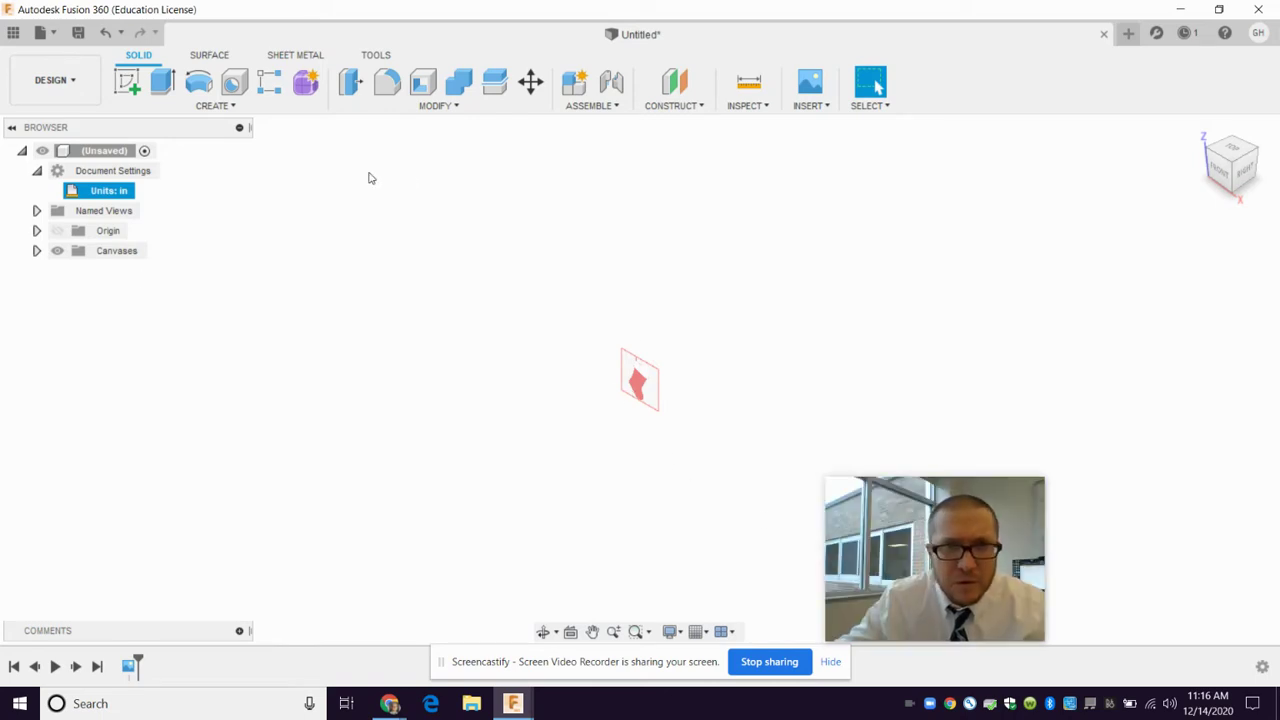
Step: Create Sketch1 on the XZ front plane instead of XY, then finish it
click(127, 82)
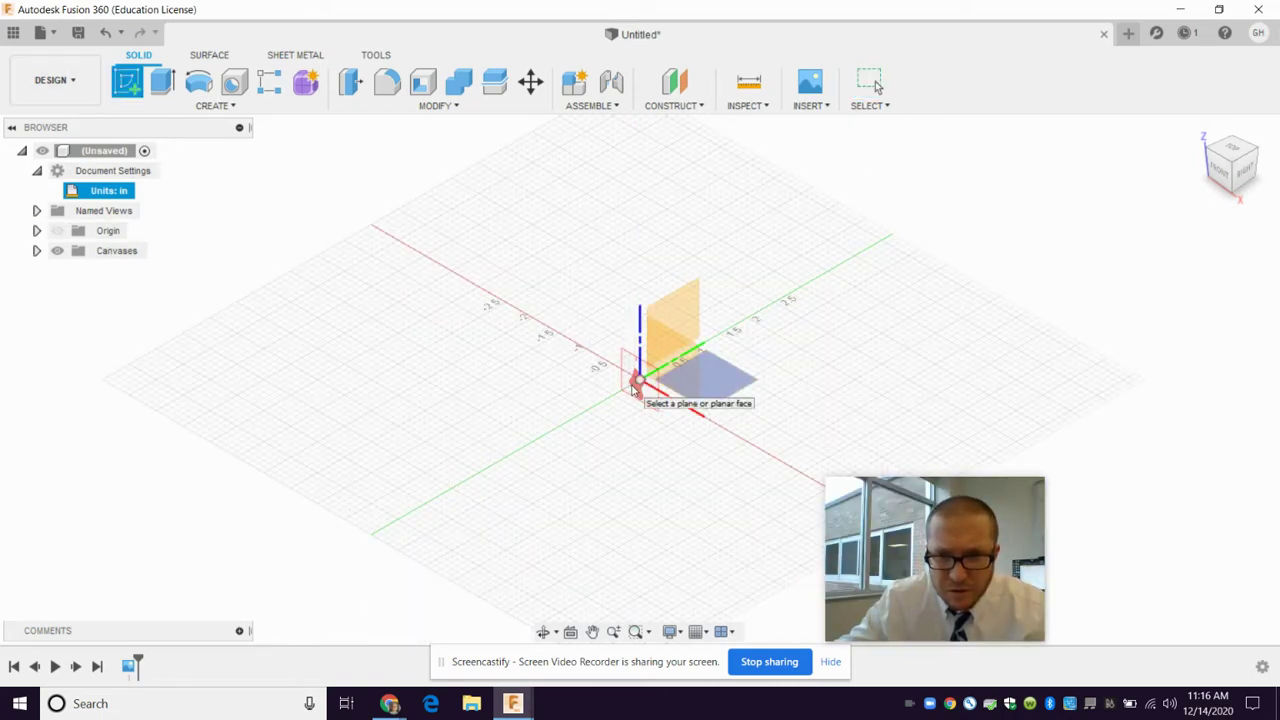
click(634, 389)
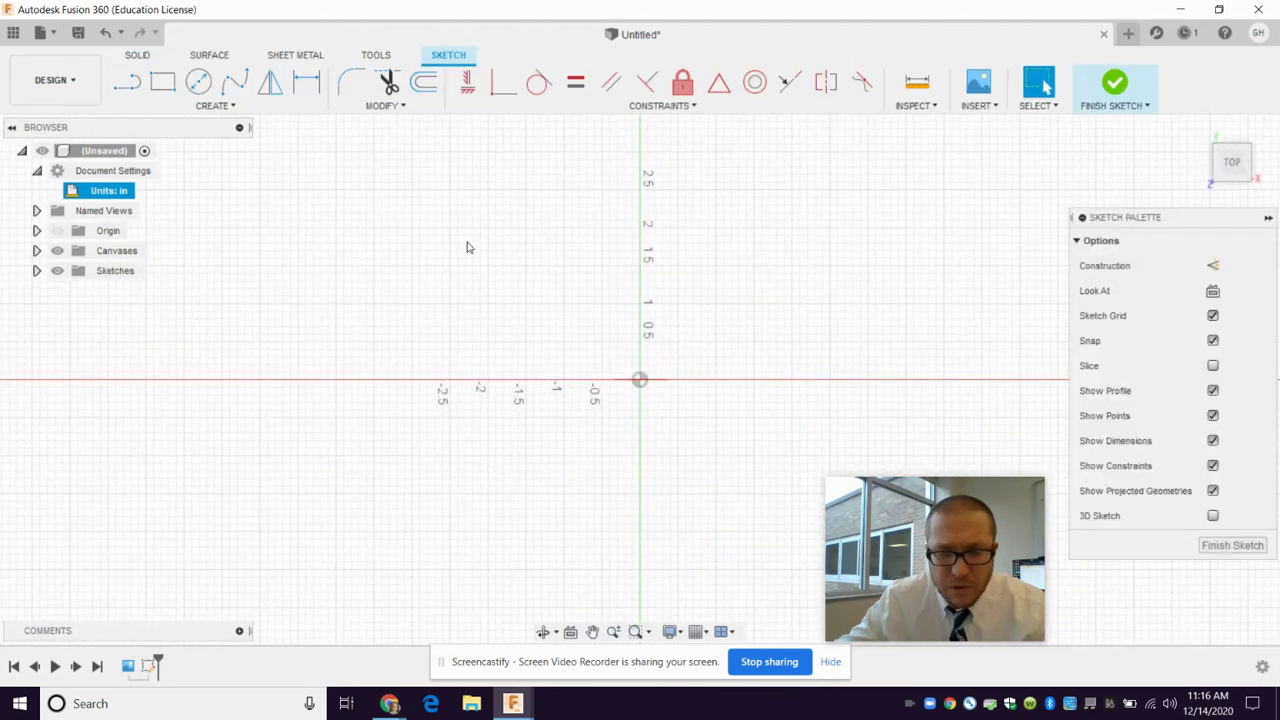
key(ctrl+z)
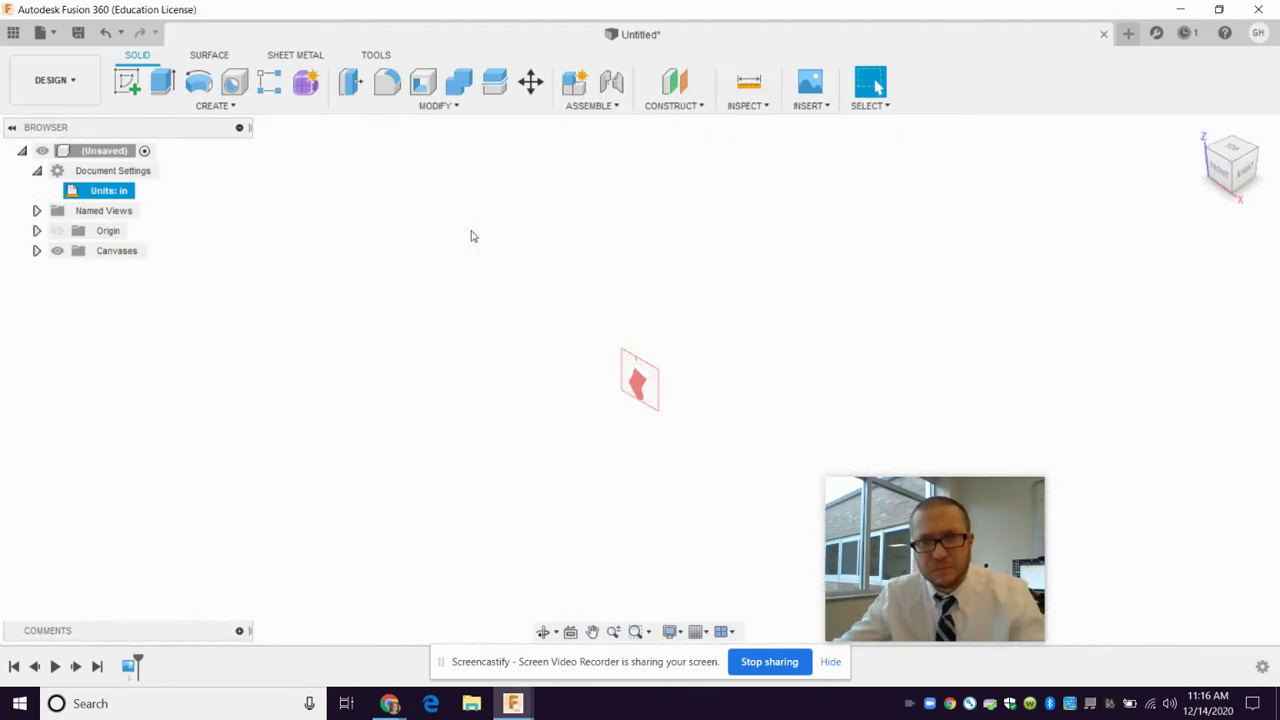
click(127, 82)
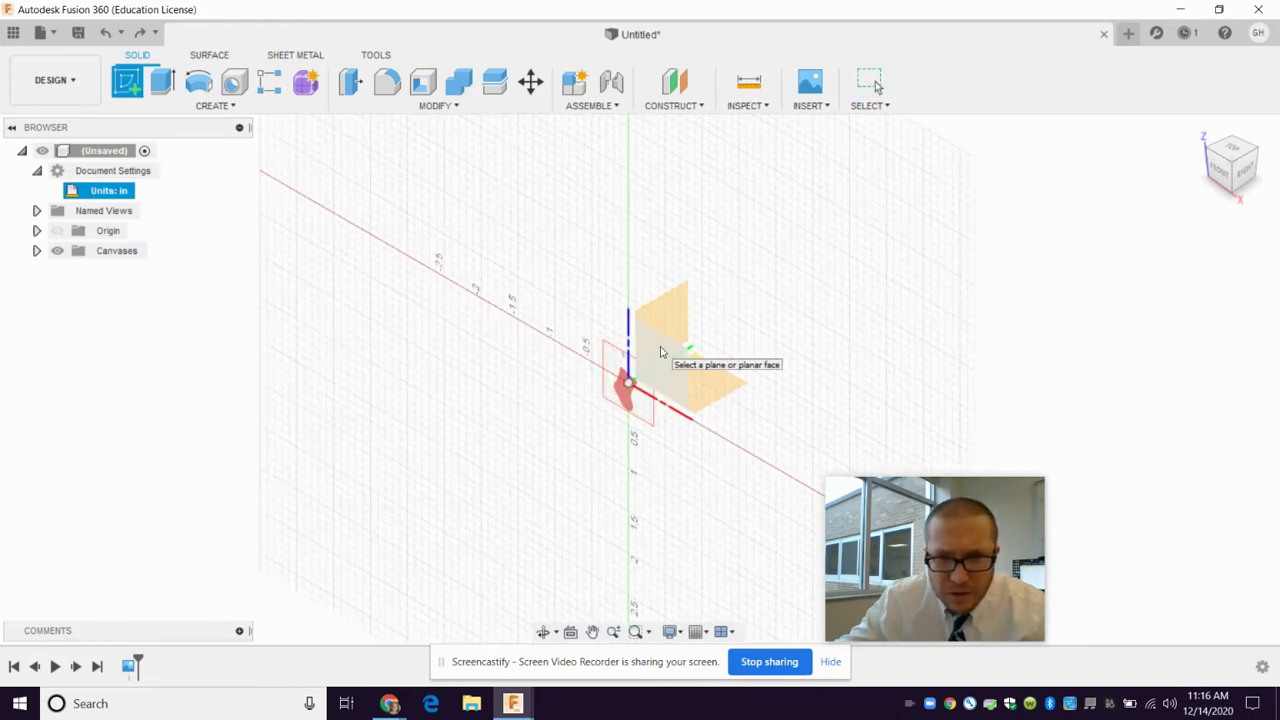
click(662, 354)
scroll(593, 453, up, 1)
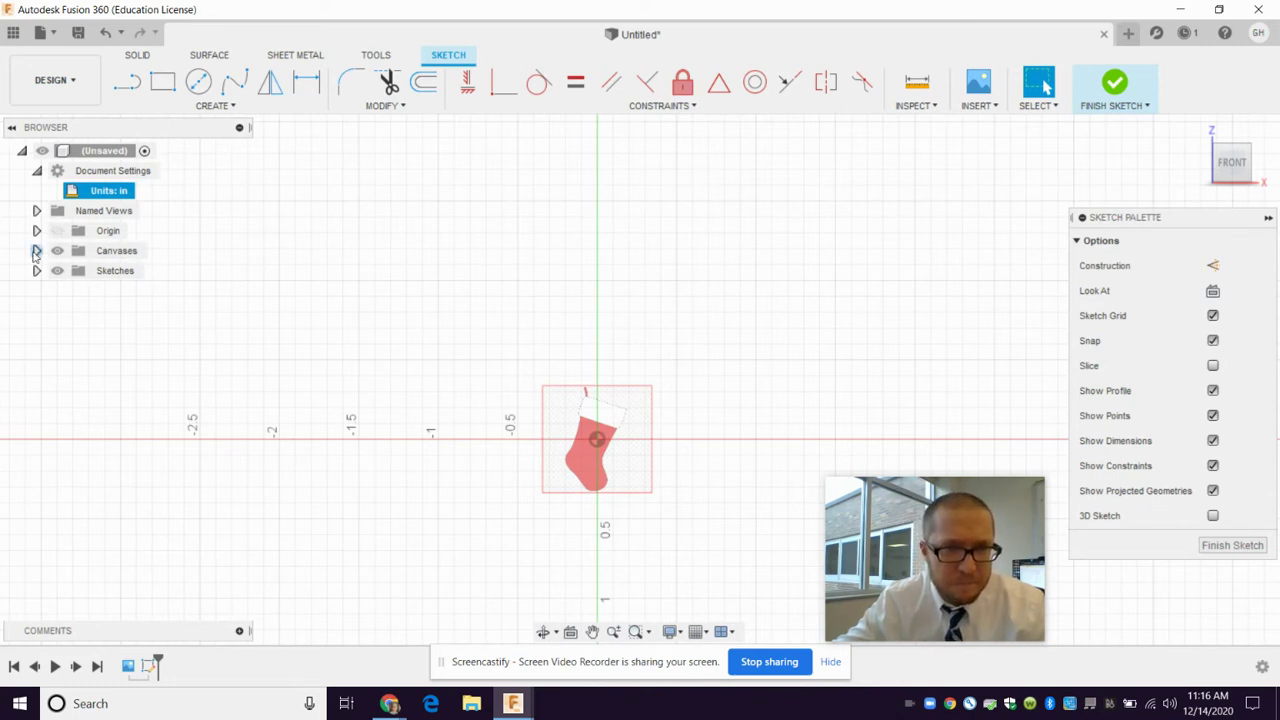
click(36, 251)
click(105, 272)
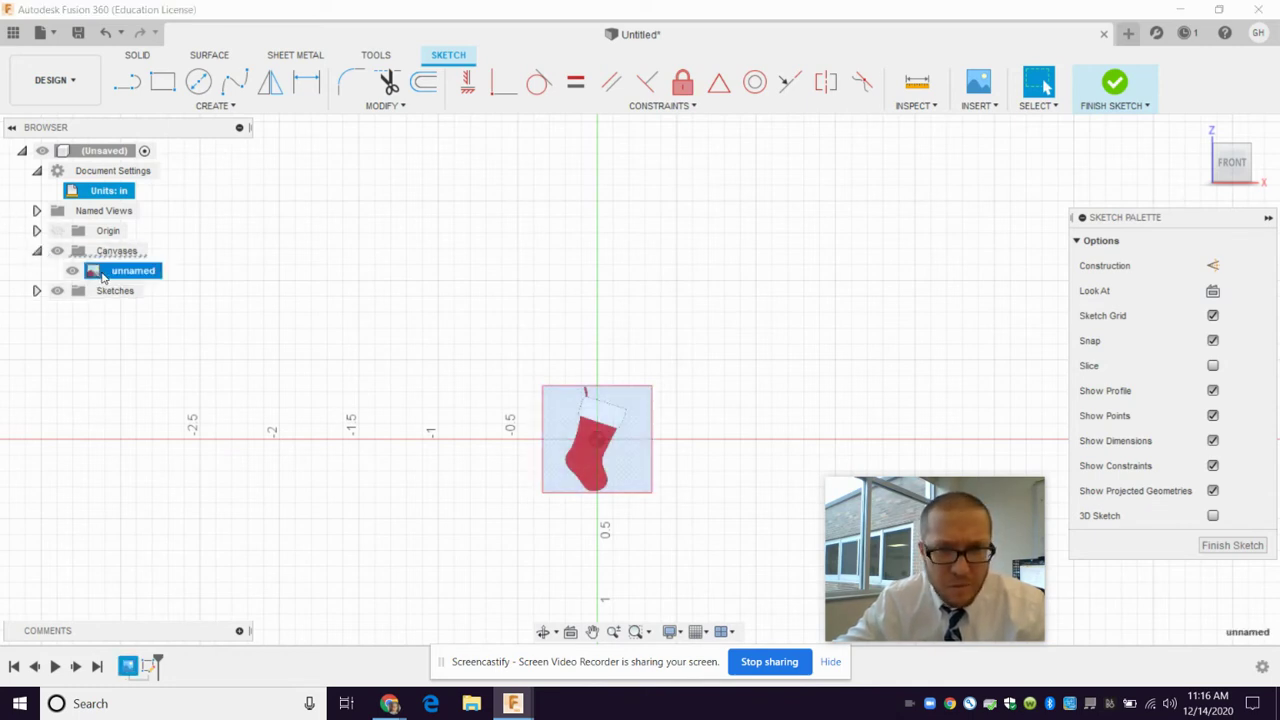
key(Escape)
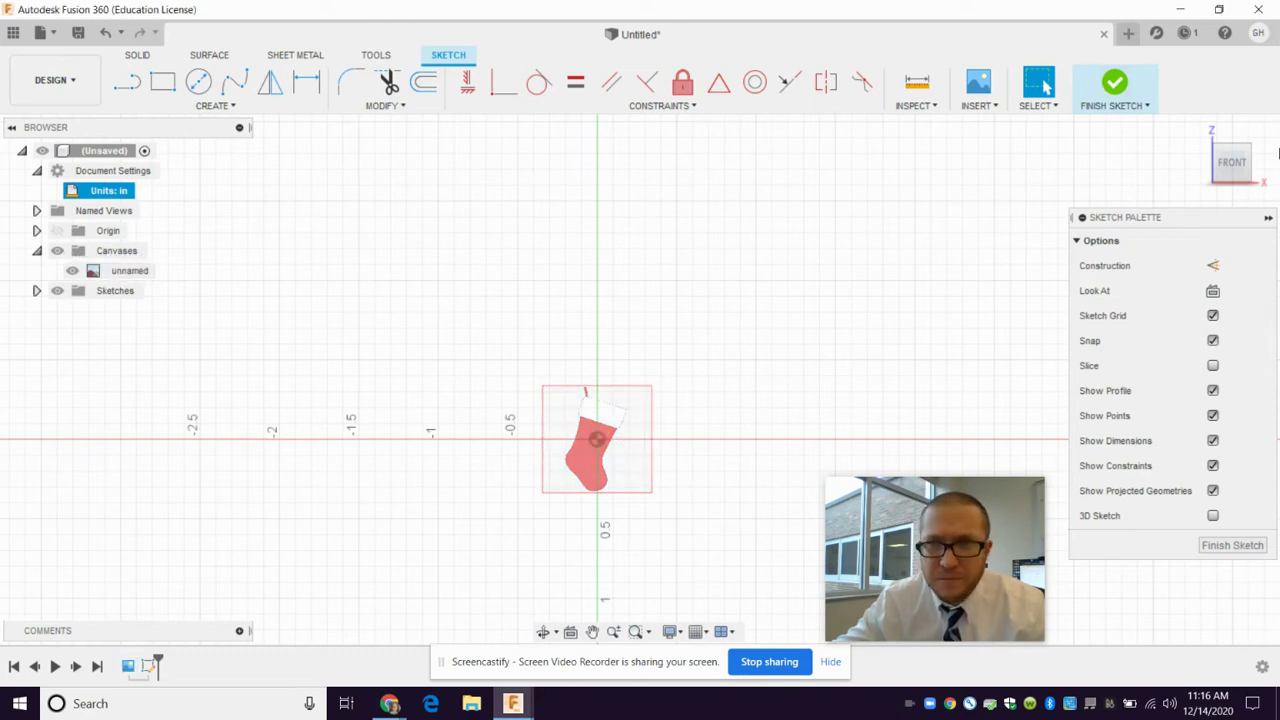
click(1122, 86)
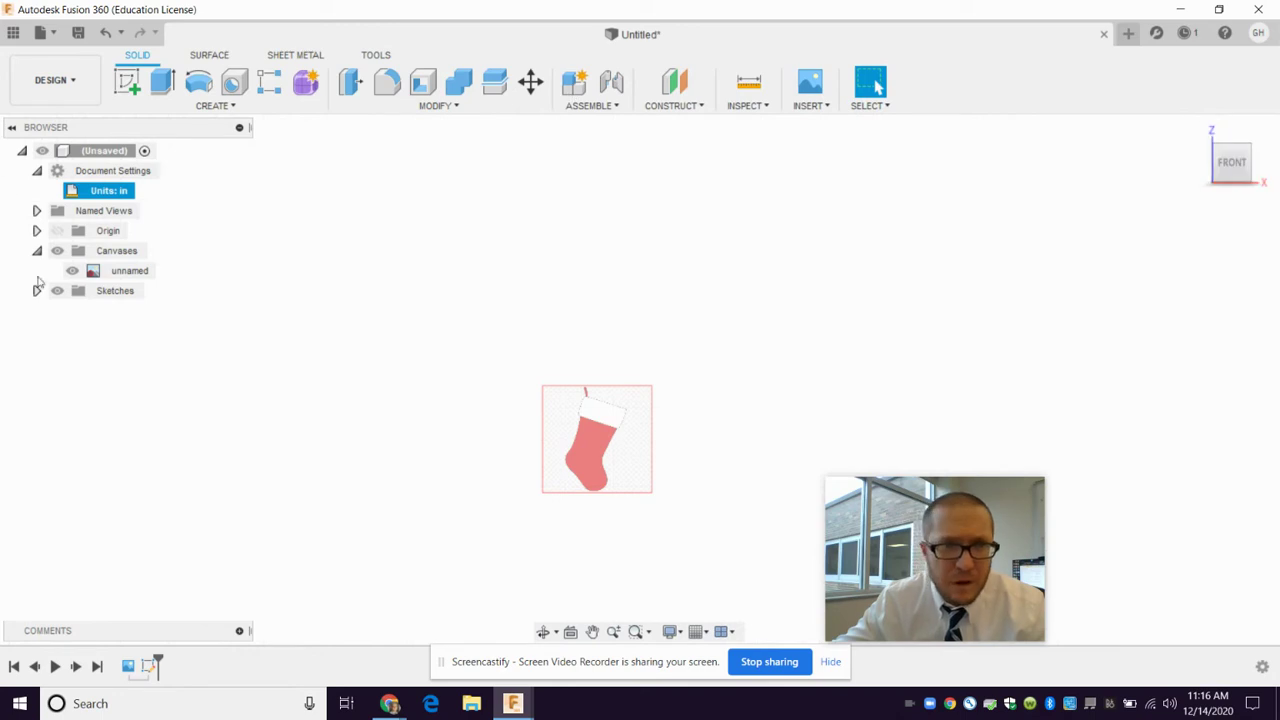
Step: Edit the stocking canvas to Scale X 6 and Scale Y 6, then zoom out
click(97, 274)
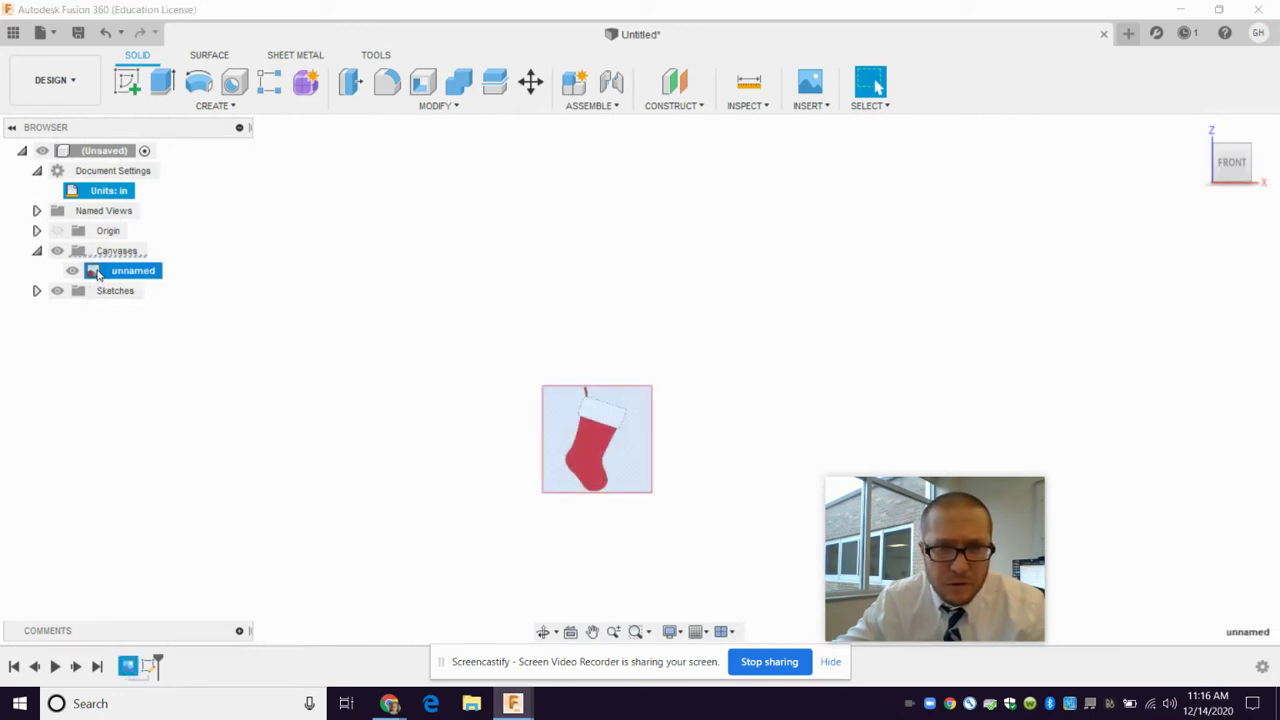
key(Escape)
right_click(97, 274)
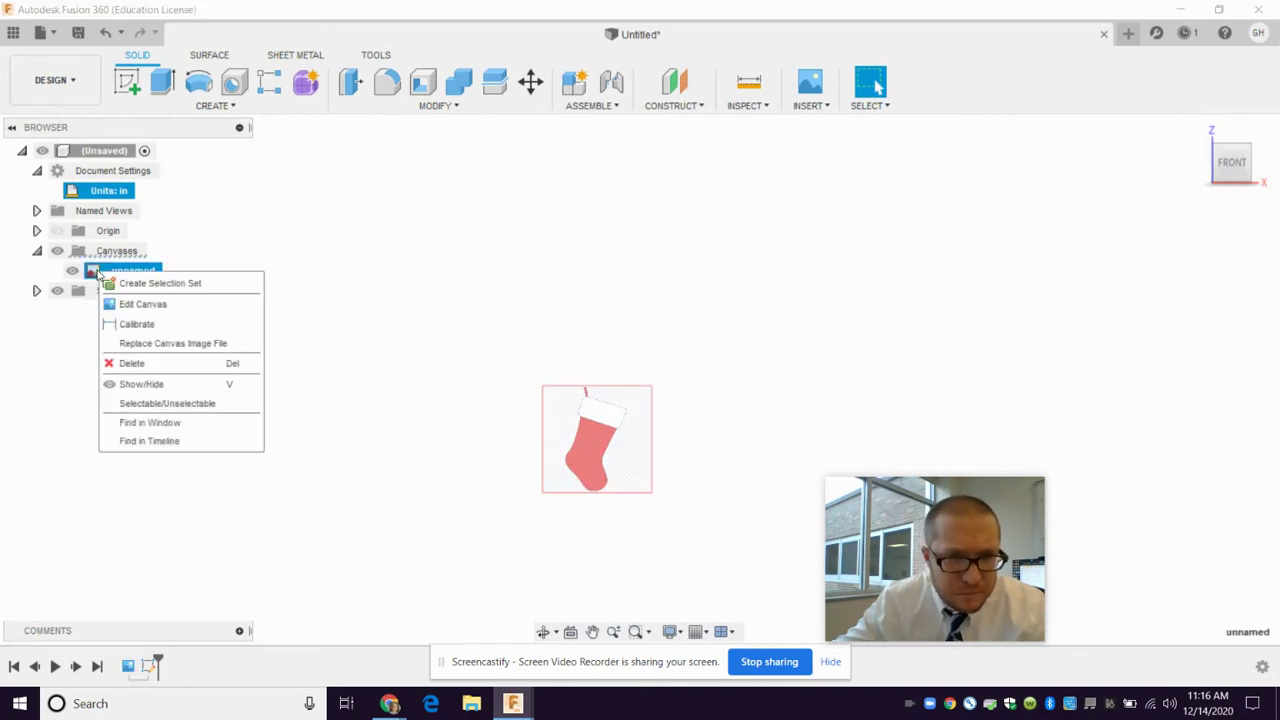
click(125, 304)
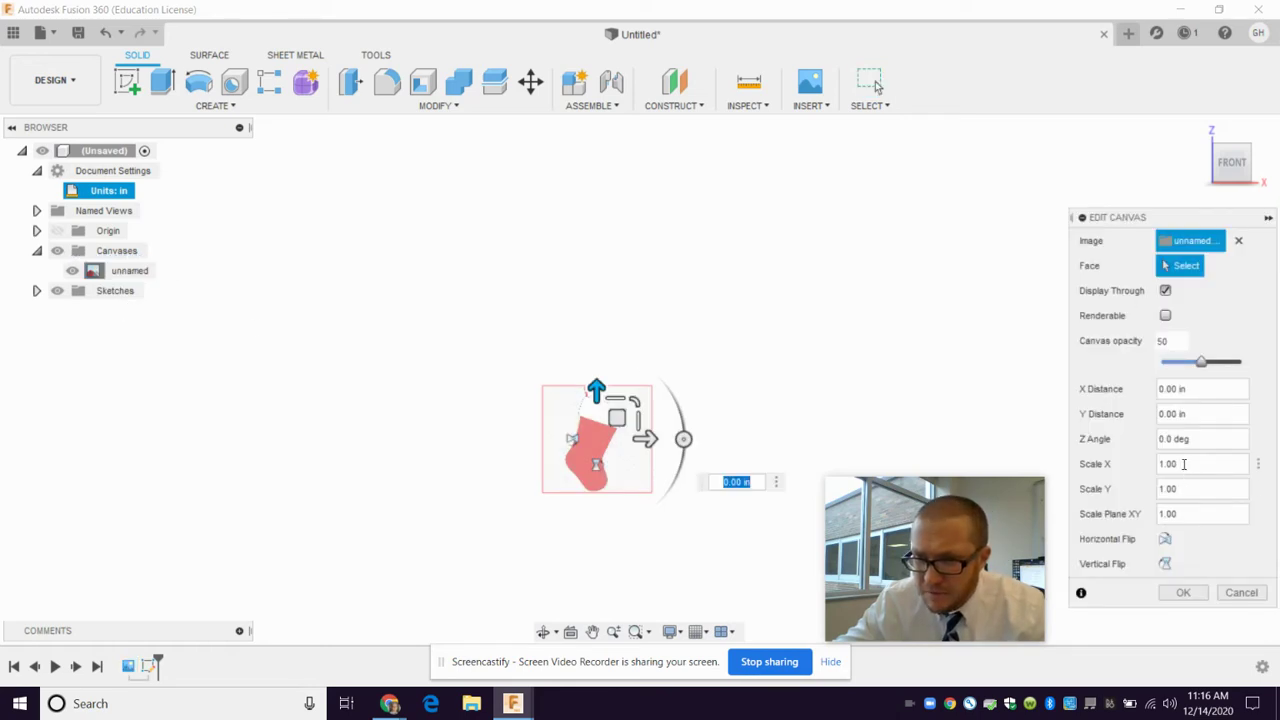
click(1183, 464)
text(6)
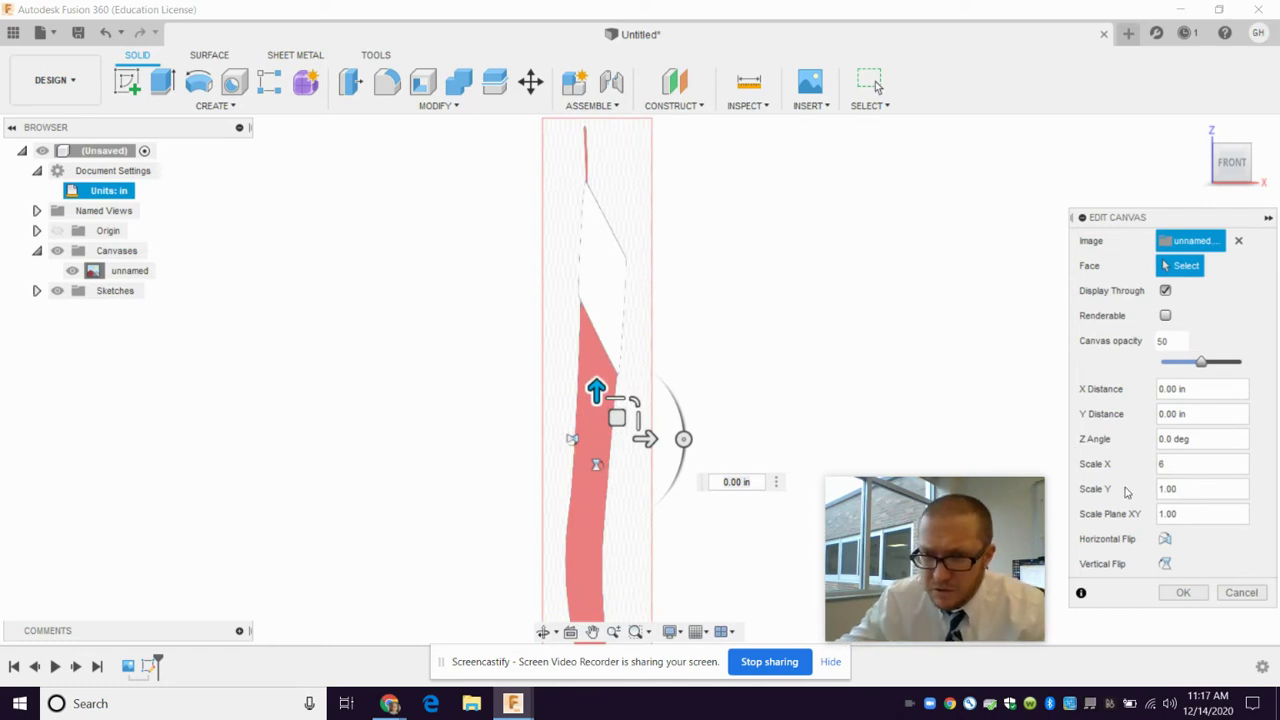
drag(1215, 490, 1062, 491)
text(6)
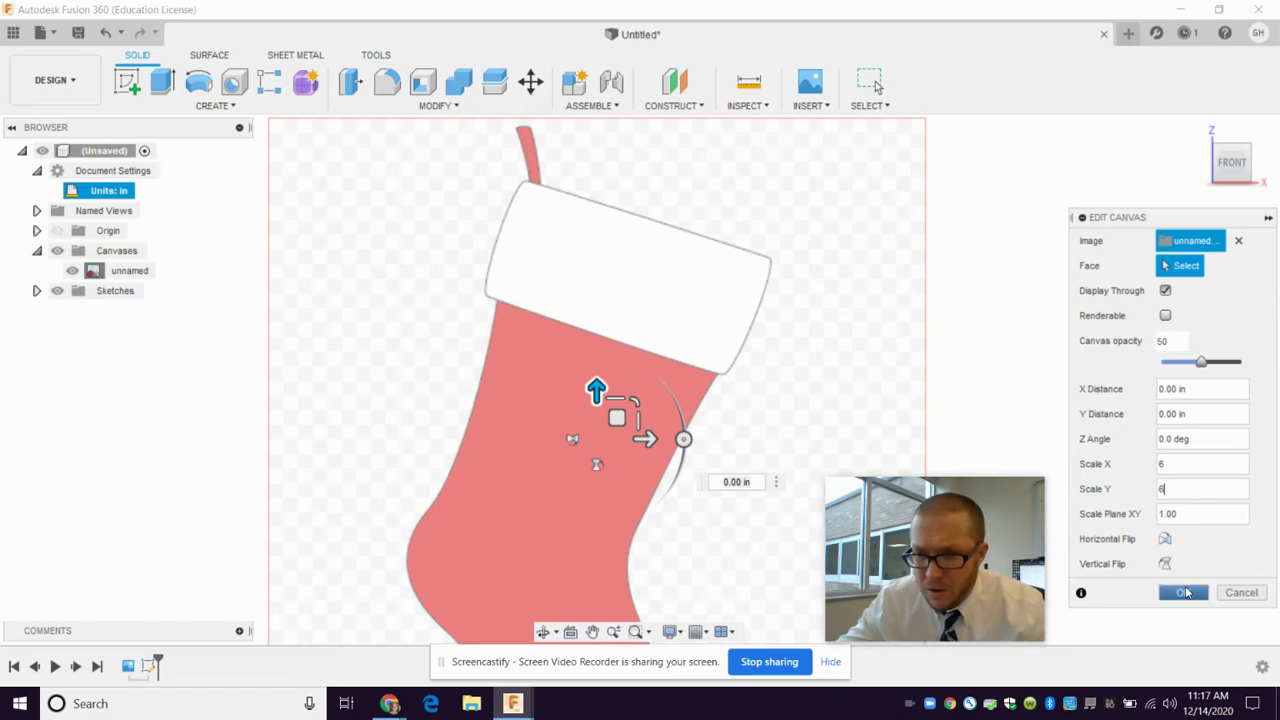
click(1183, 592)
scroll(787, 413, down, 2)
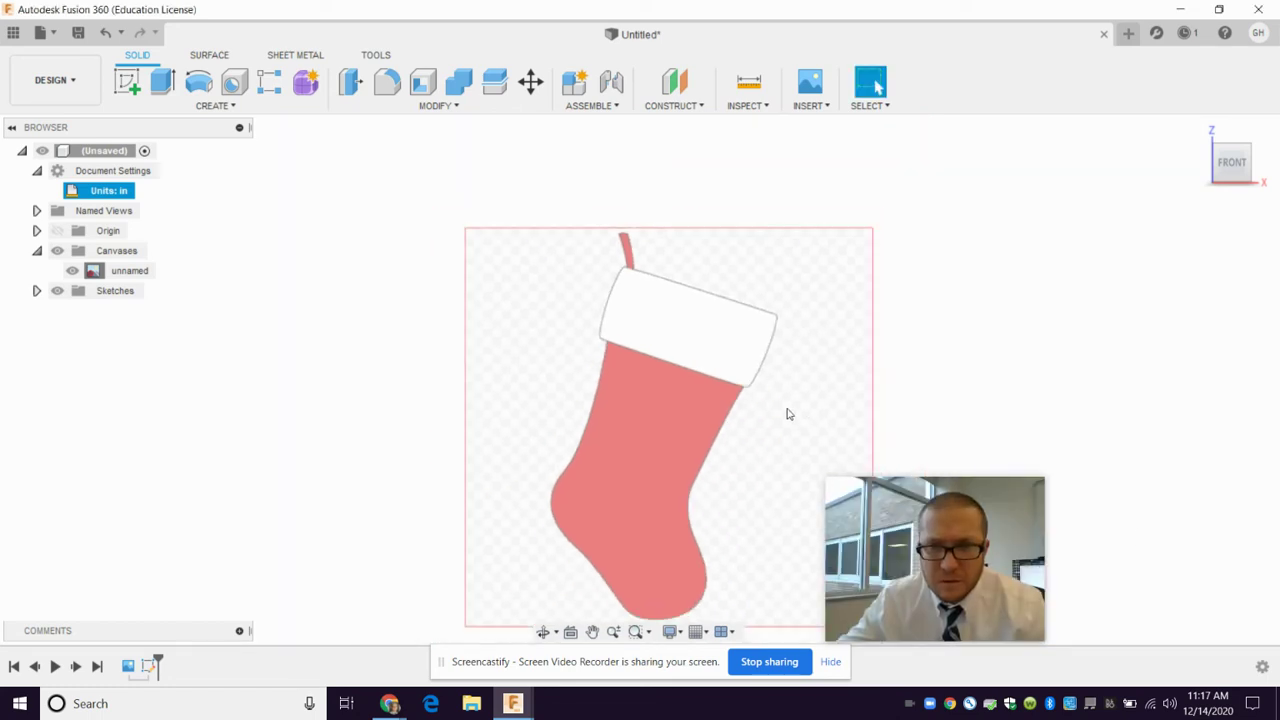
scroll(787, 413, down, 1)
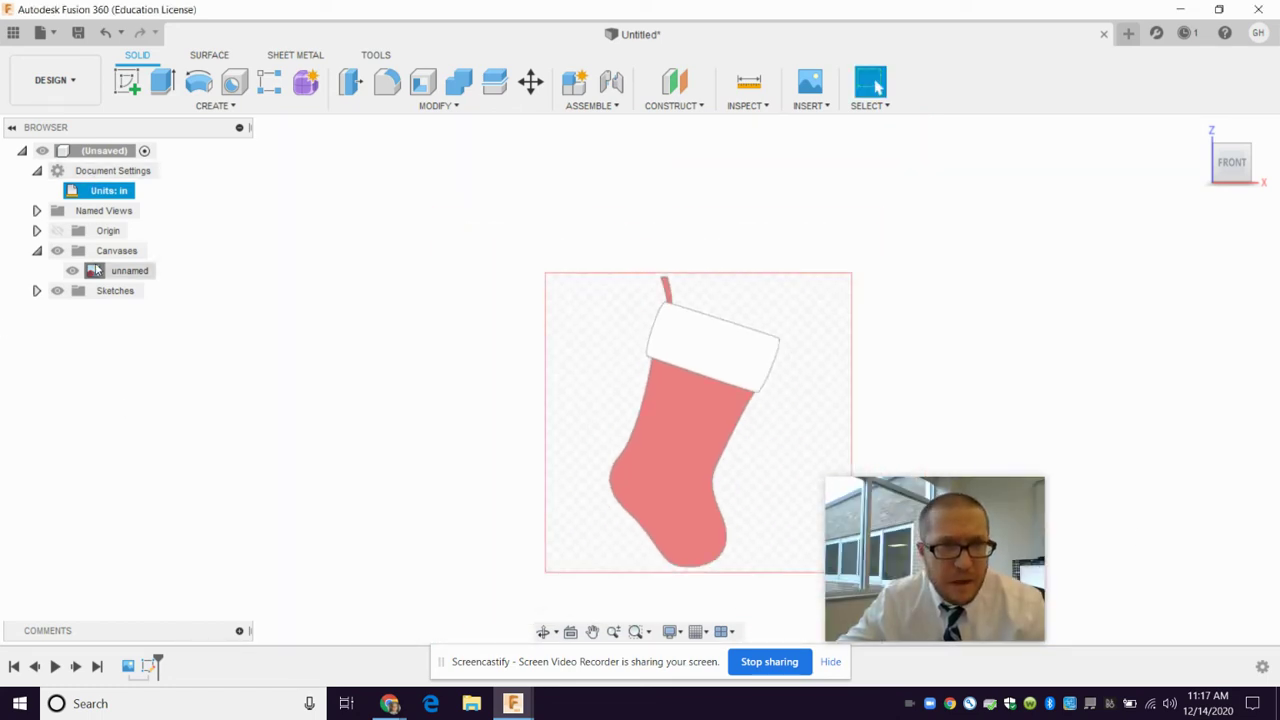
Step: Reopen Sketch1 from the Sketches folder and zoom in over the stocking image
click(36, 291)
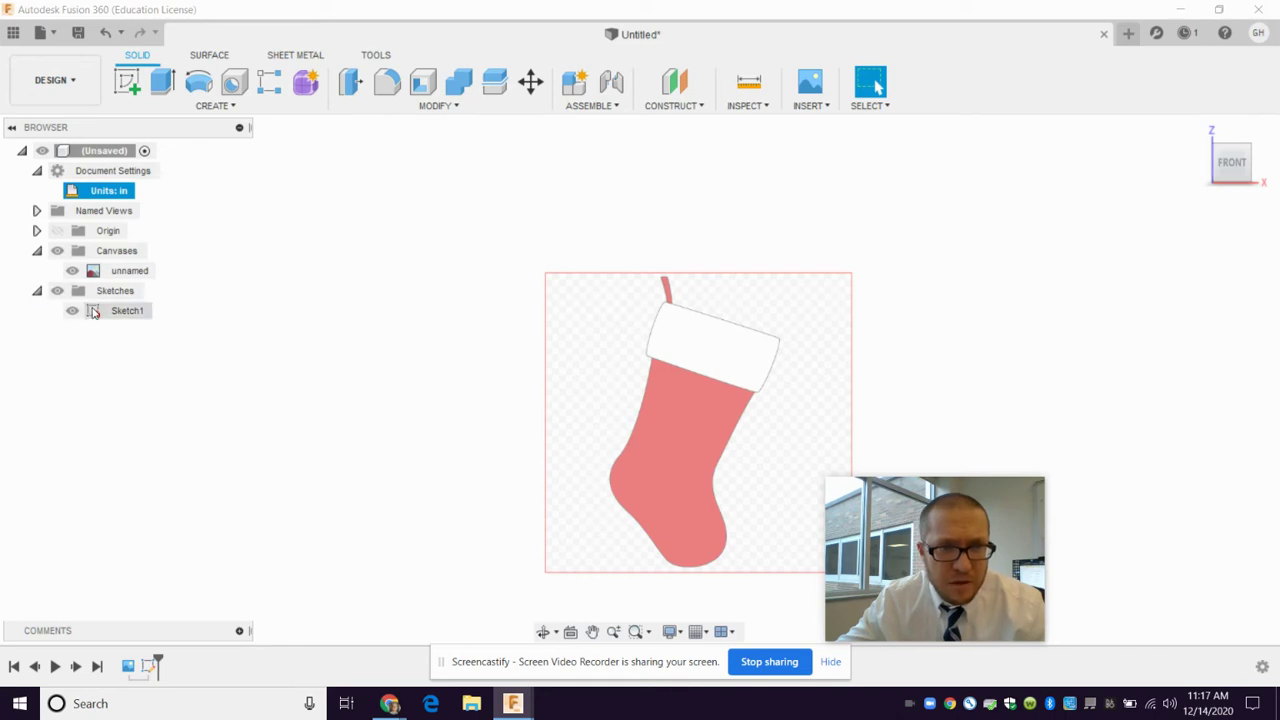
double_click(93, 312)
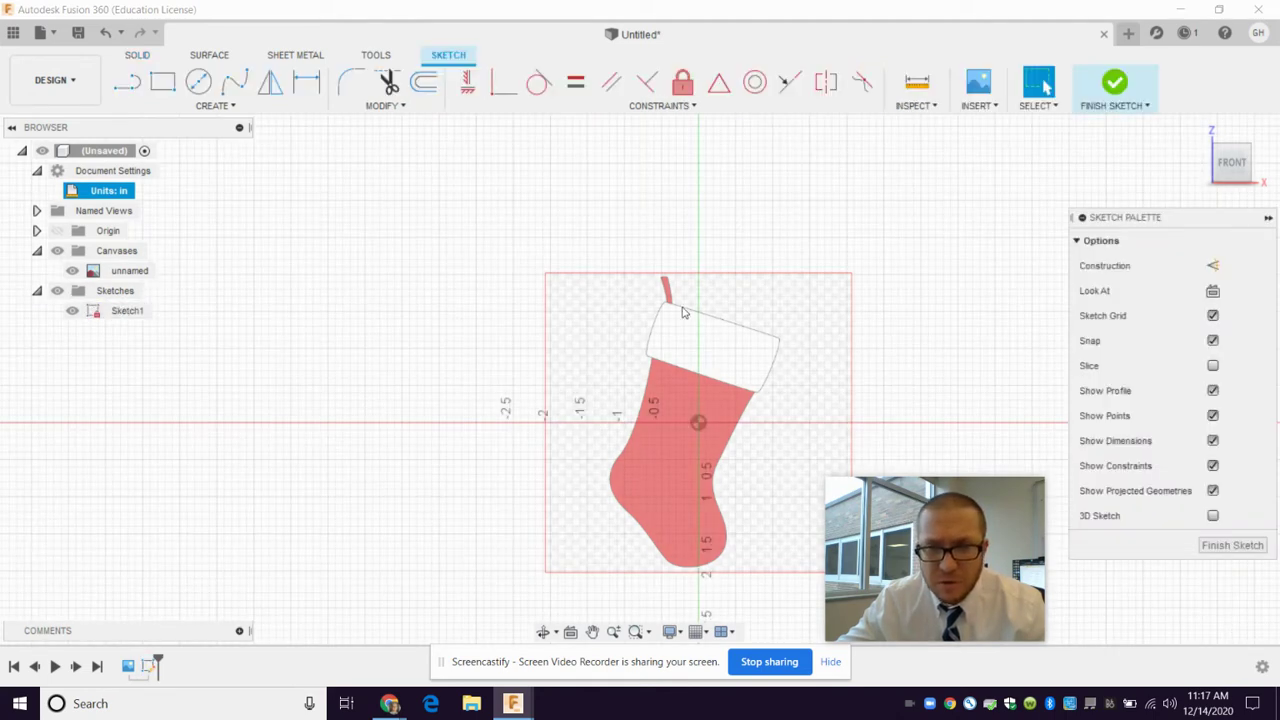
scroll(769, 586, up, 1)
scroll(772, 588, up, 1)
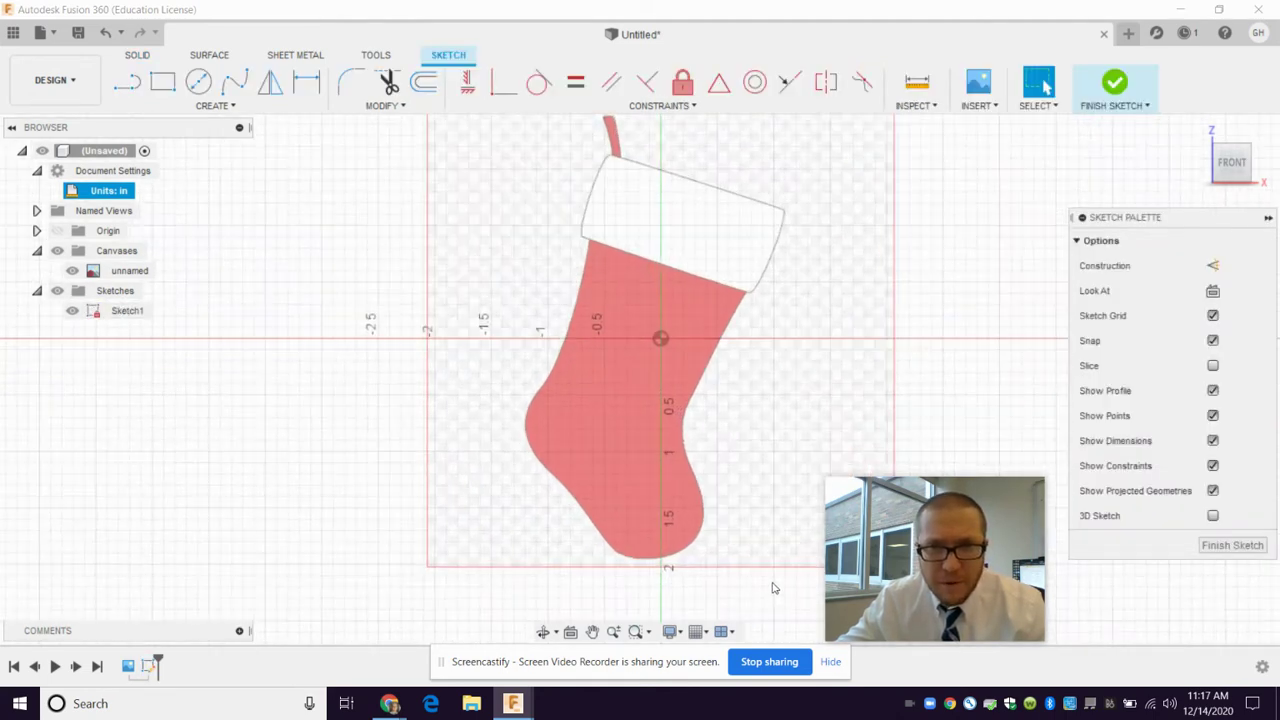
scroll(772, 588, down, 1)
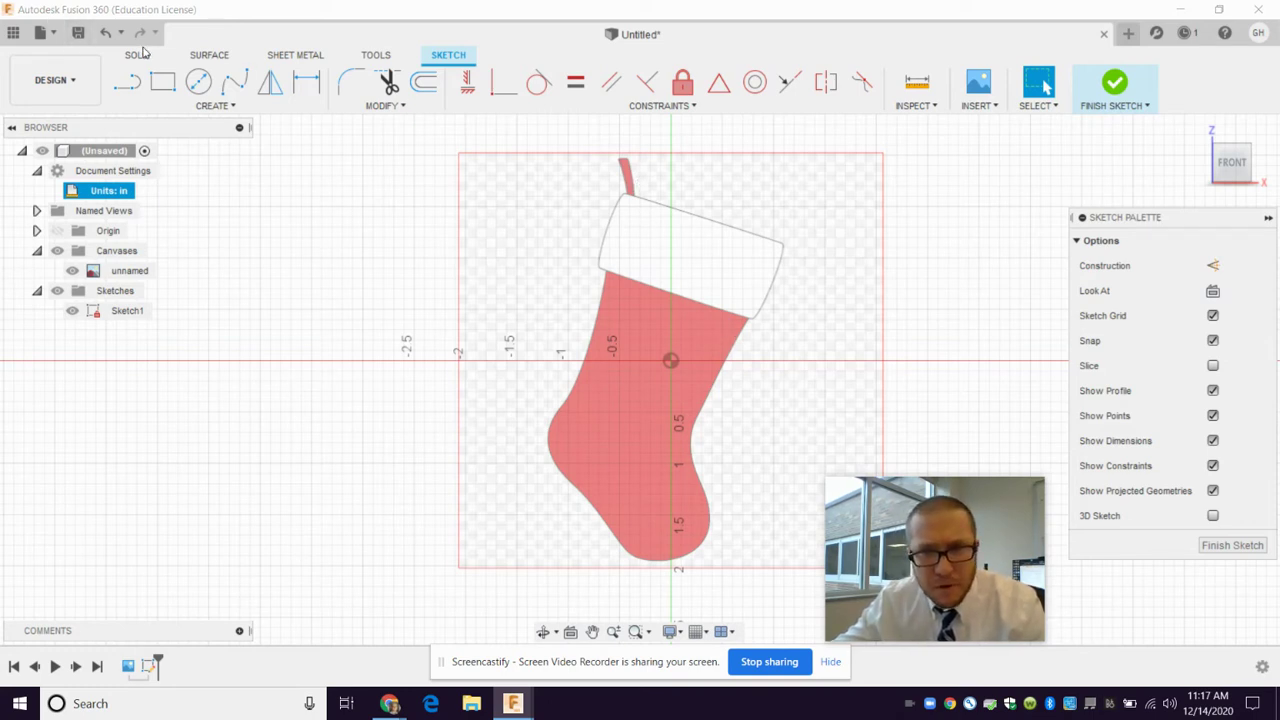
scroll(661, 424, up, 1)
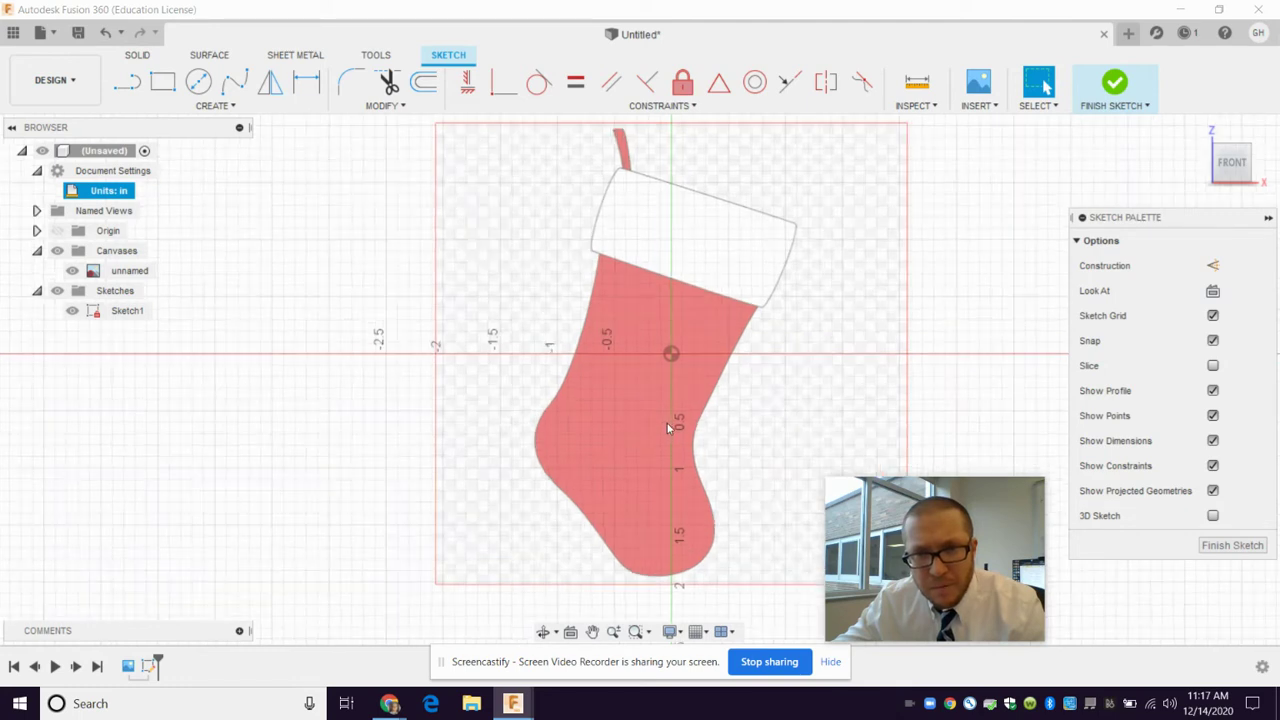
scroll(673, 421, up, 1)
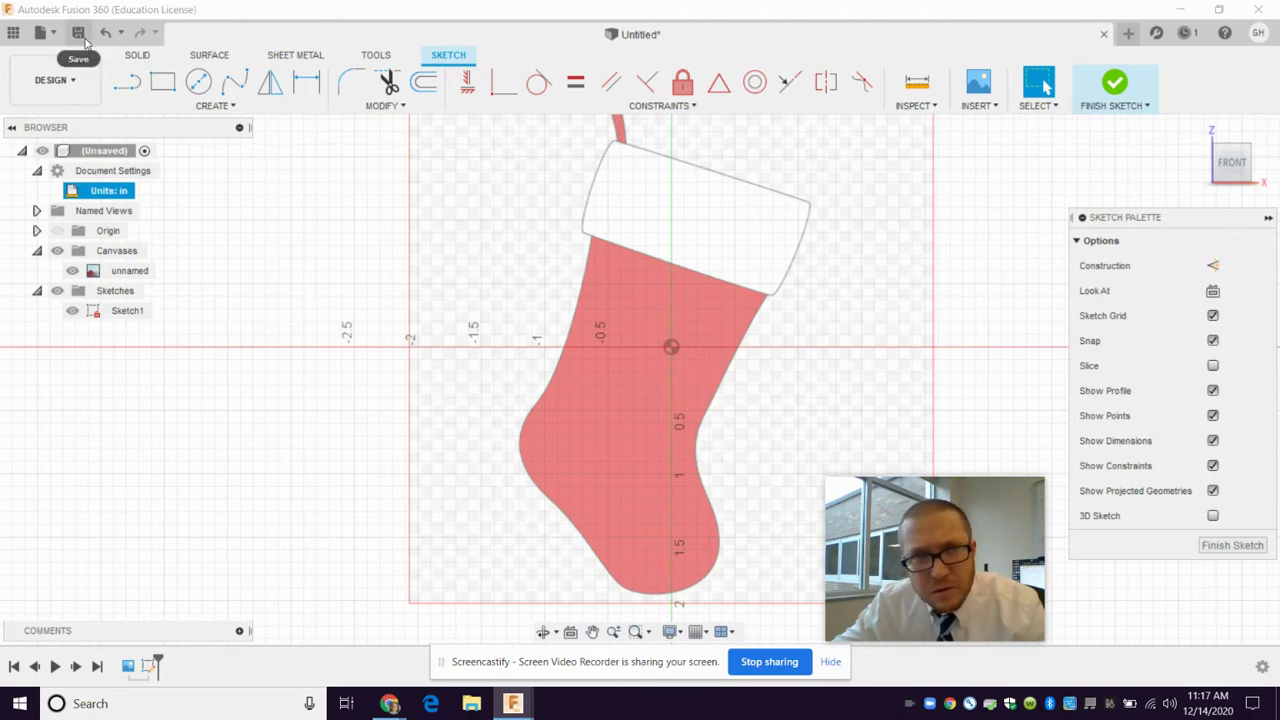
click(127, 82)
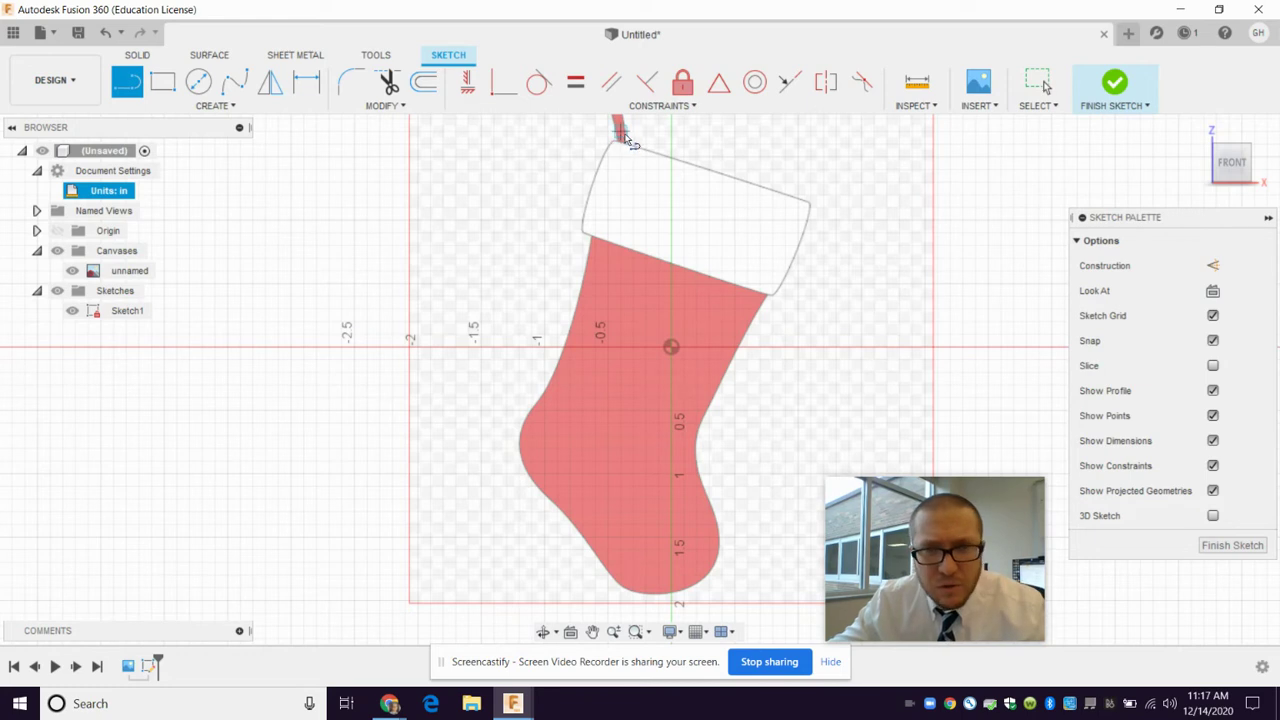
Step: Draw two straight lines along the white cuff's top and bottom edges
scroll(620, 145, up, 2)
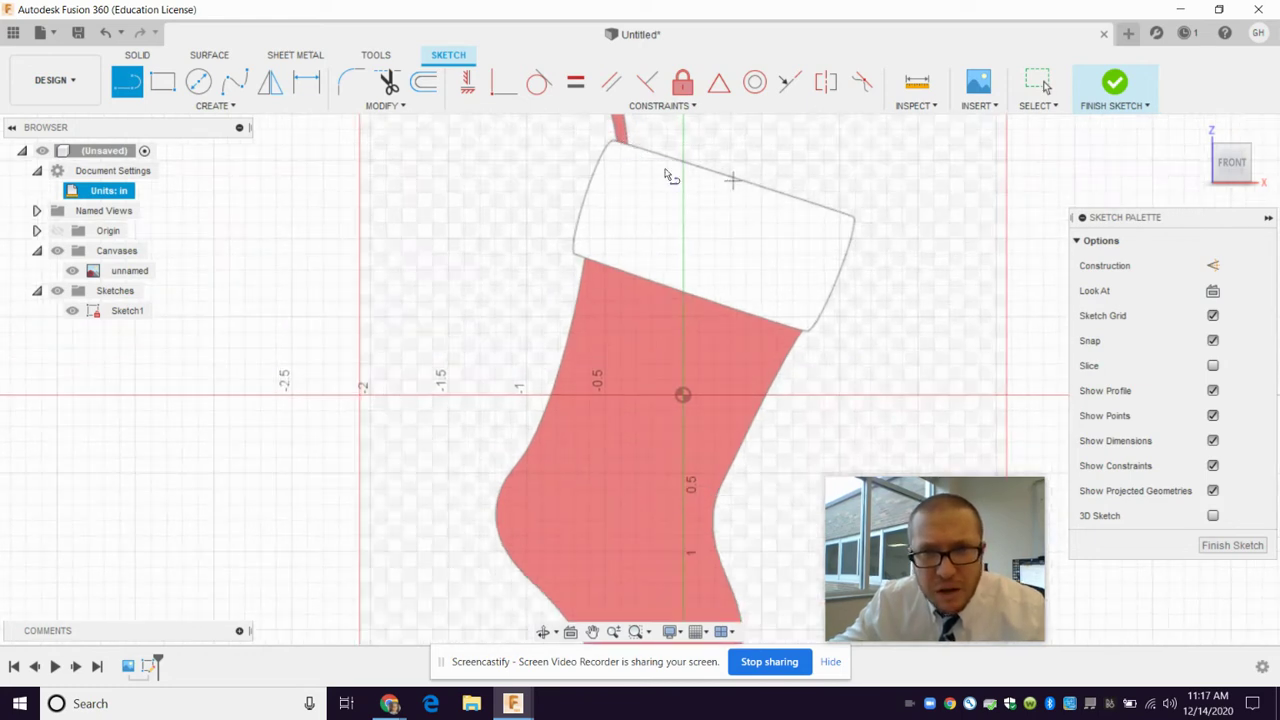
click(618, 143)
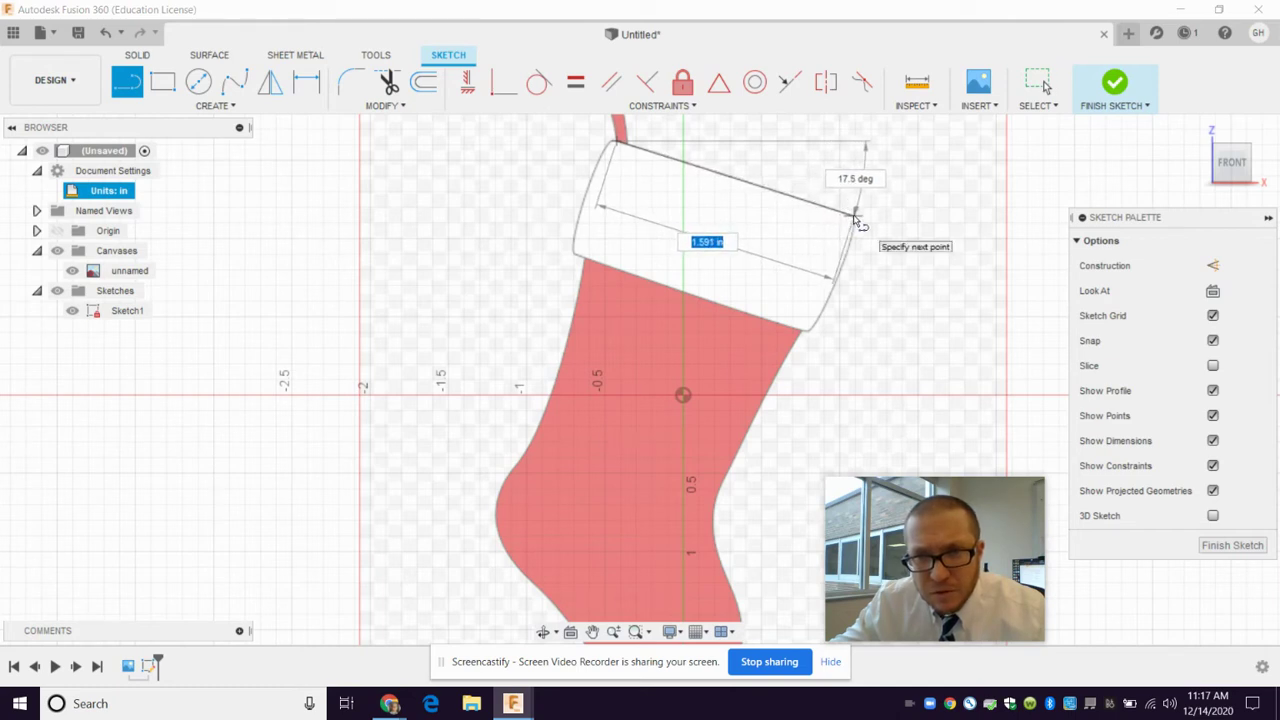
click(856, 217)
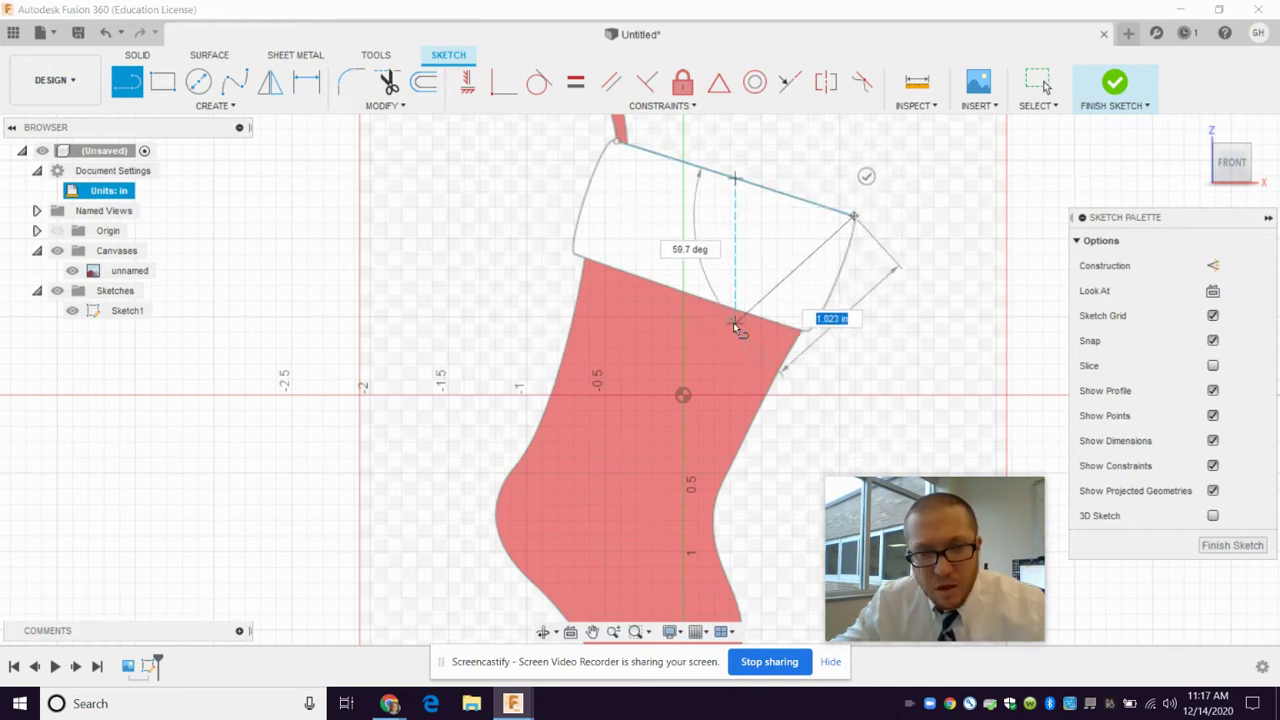
key(Escape)
key(l)
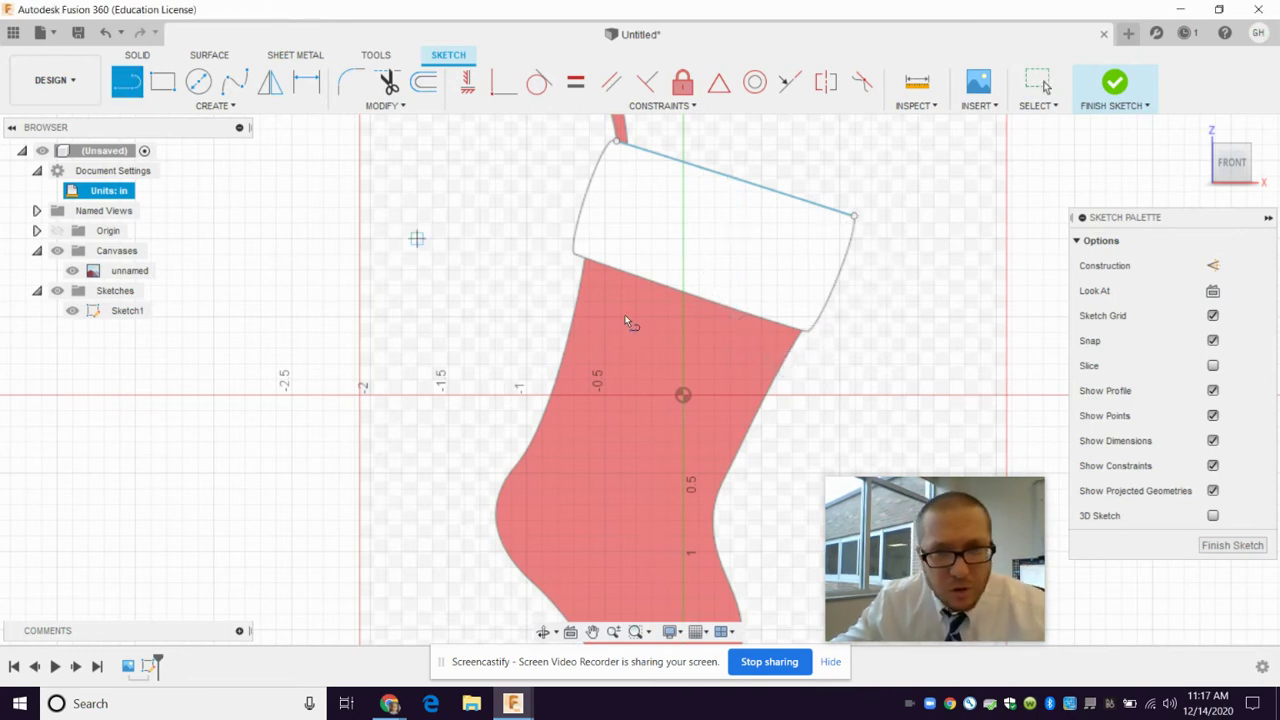
click(576, 256)
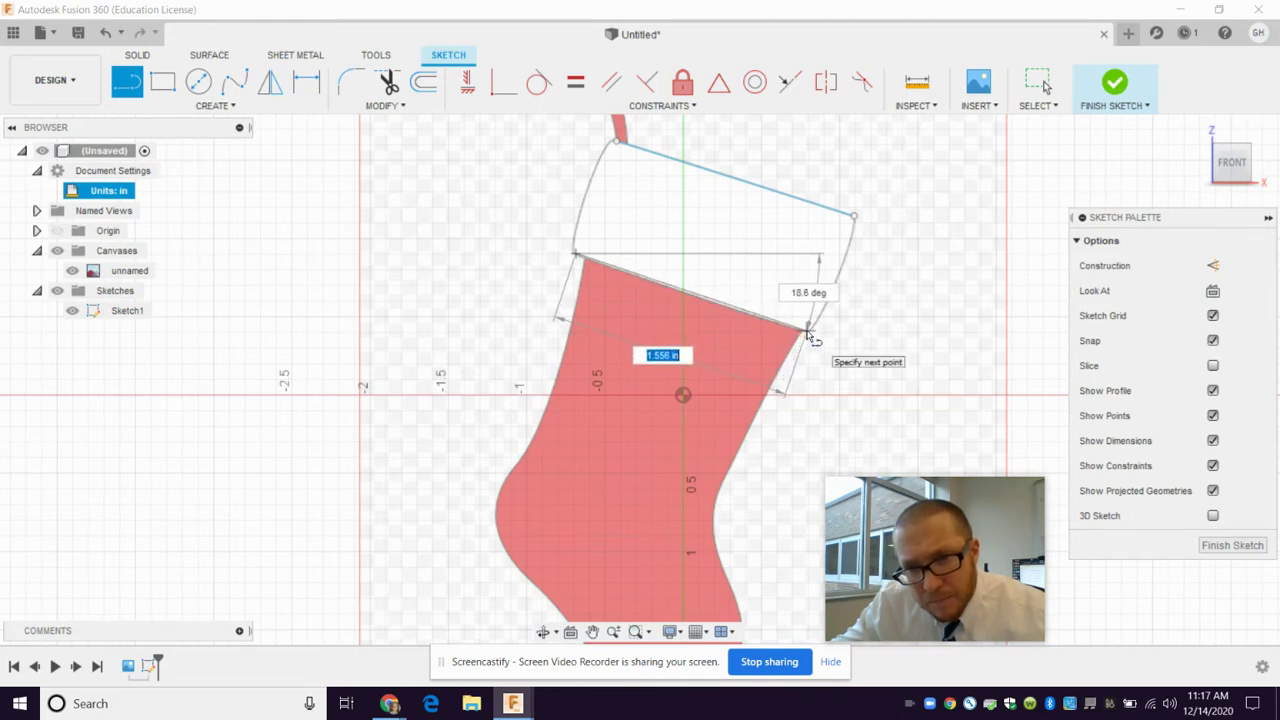
click(810, 333)
drag(808, 331, 948, 401)
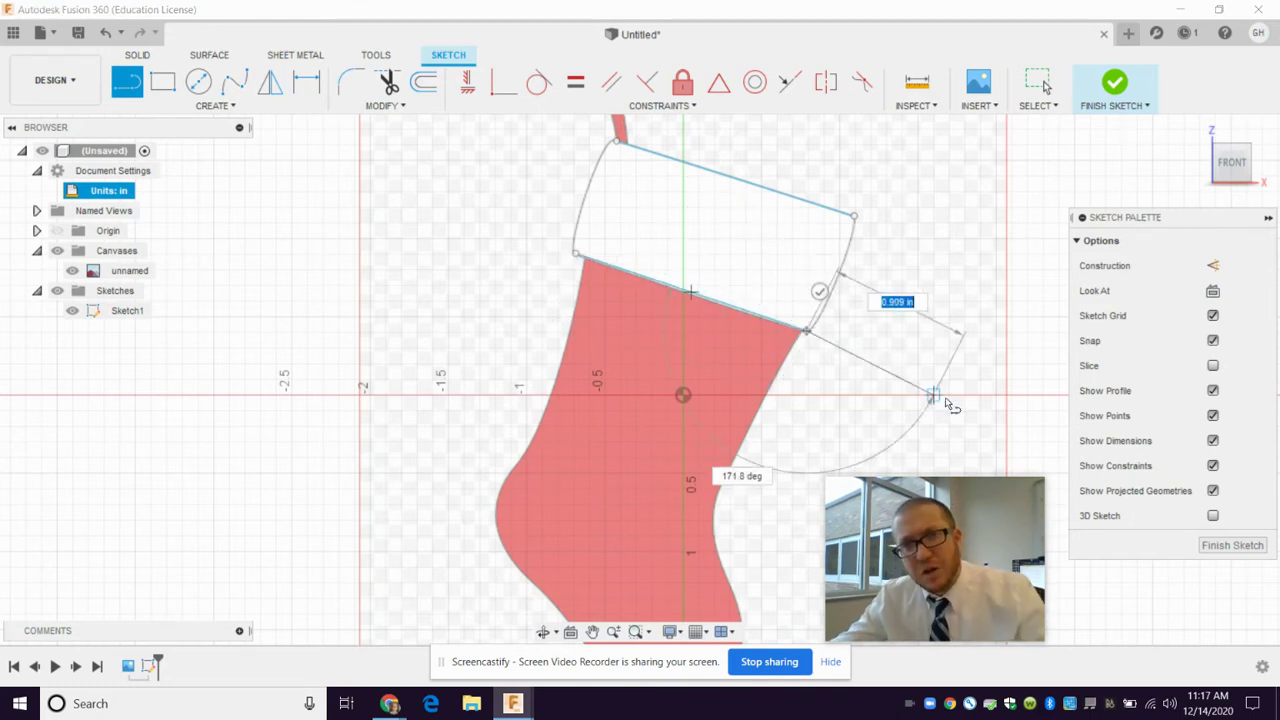
key(Escape)
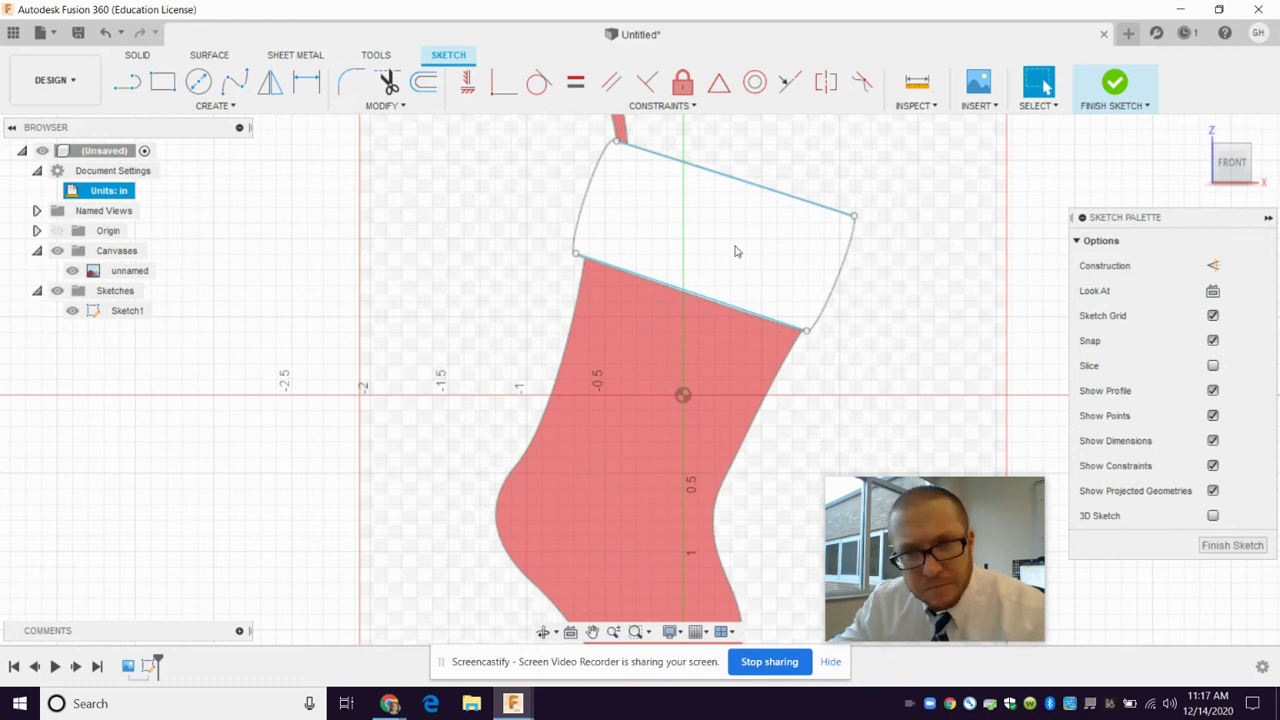
scroll(735, 251, up, 2)
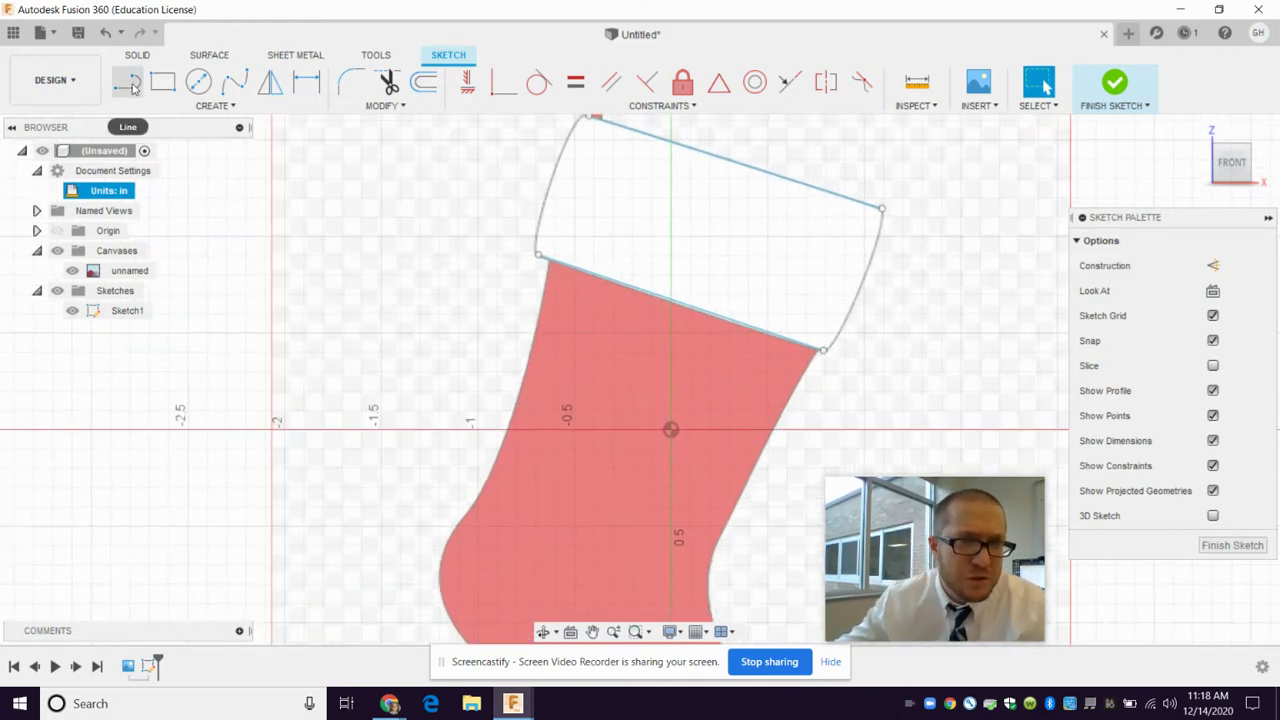
mouse_move(127, 82)
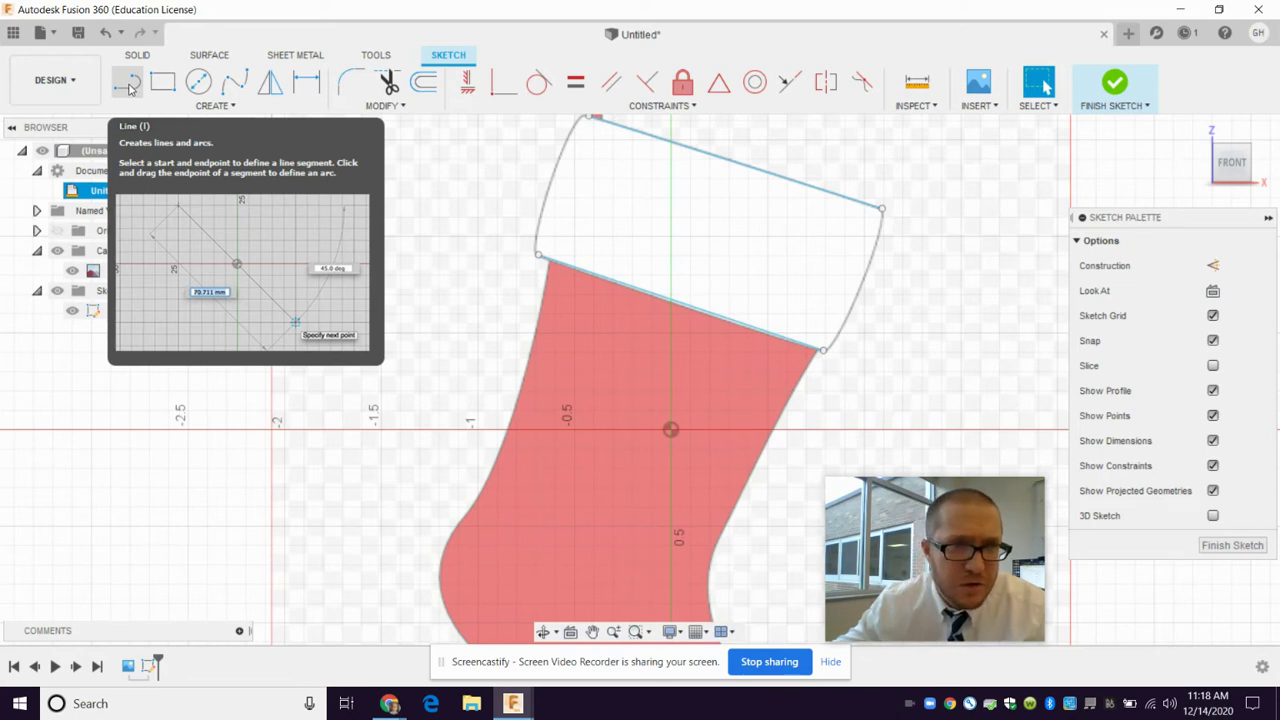
Step: Draw a fit-point spline down the cuff's right end from the top line to the bottom line
click(257, 110)
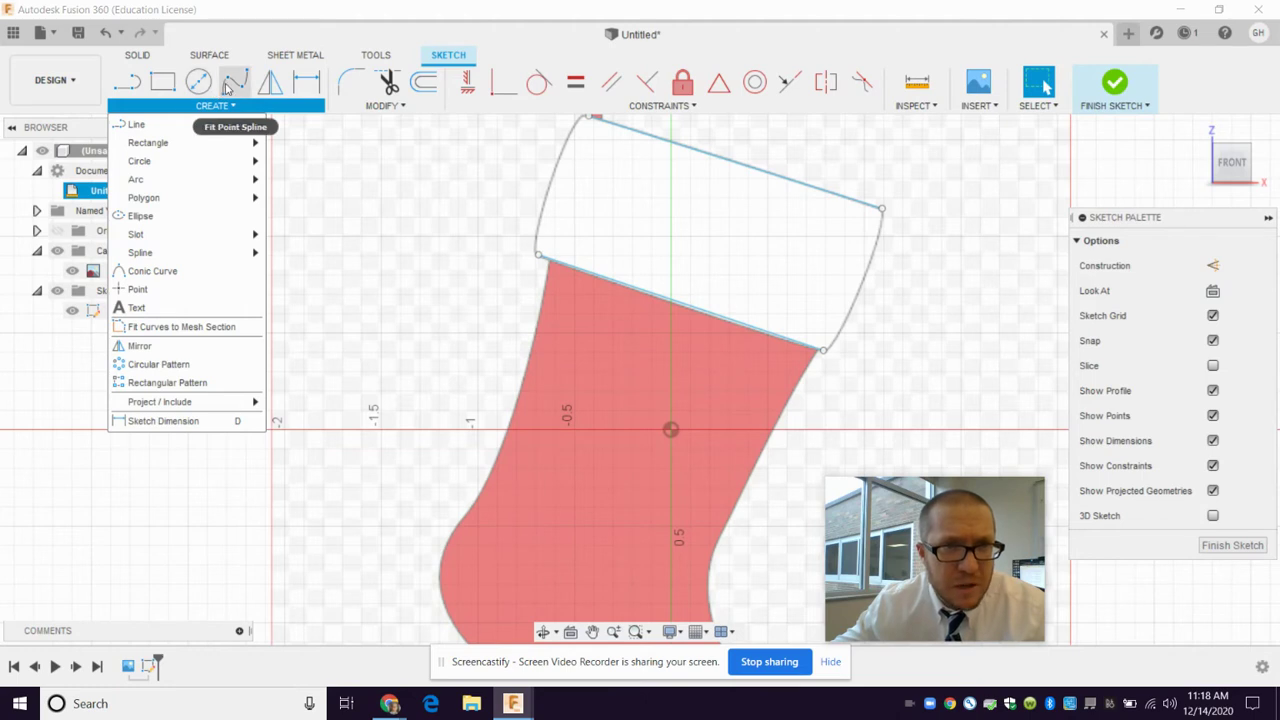
click(234, 84)
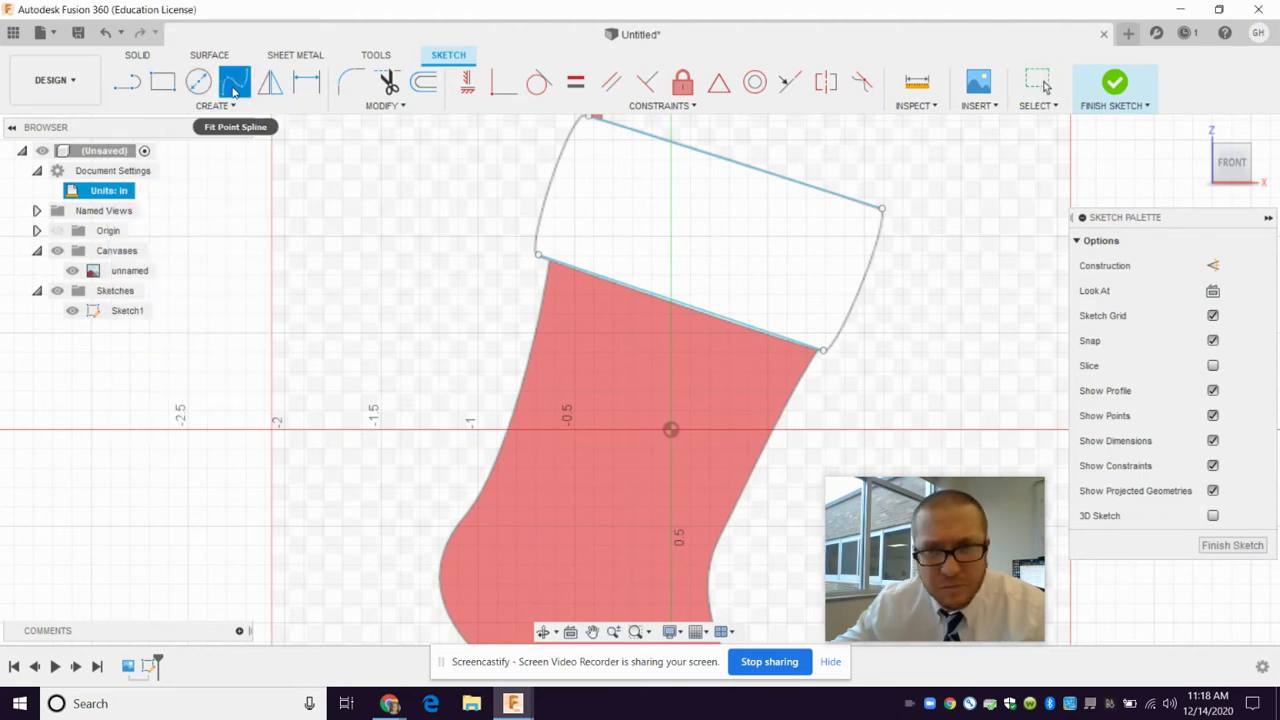
click(887, 227)
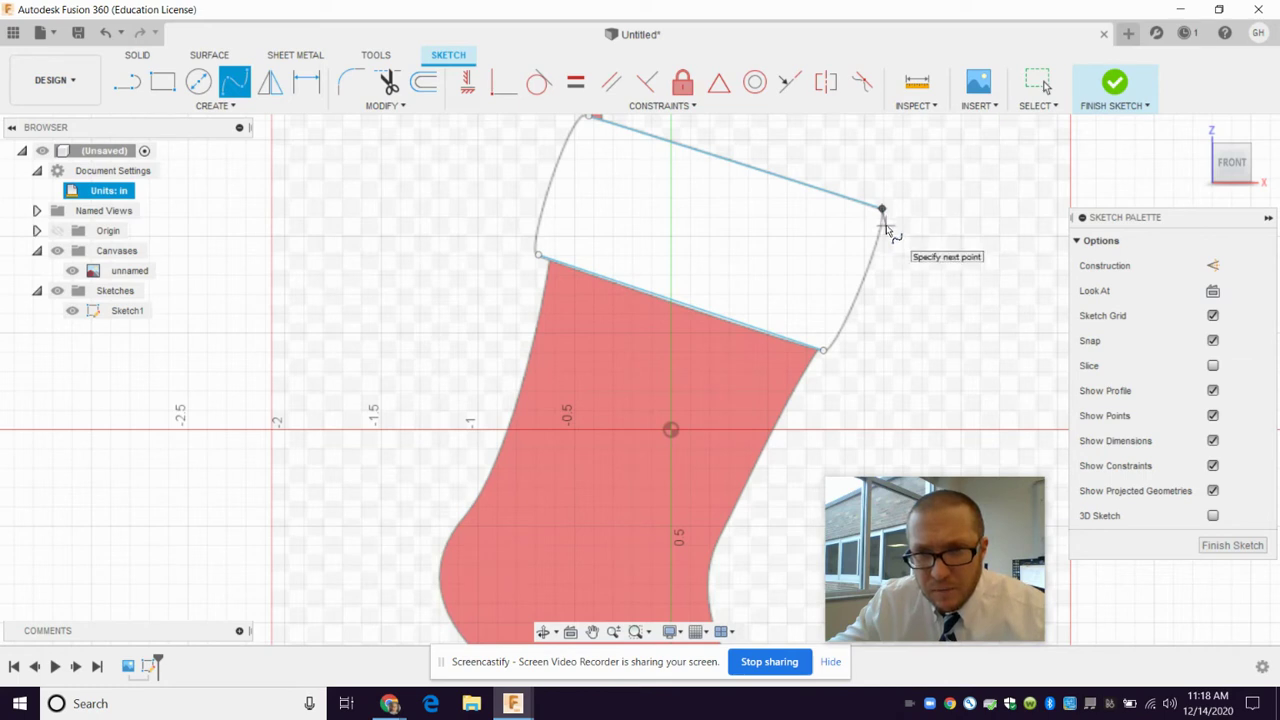
click(885, 227)
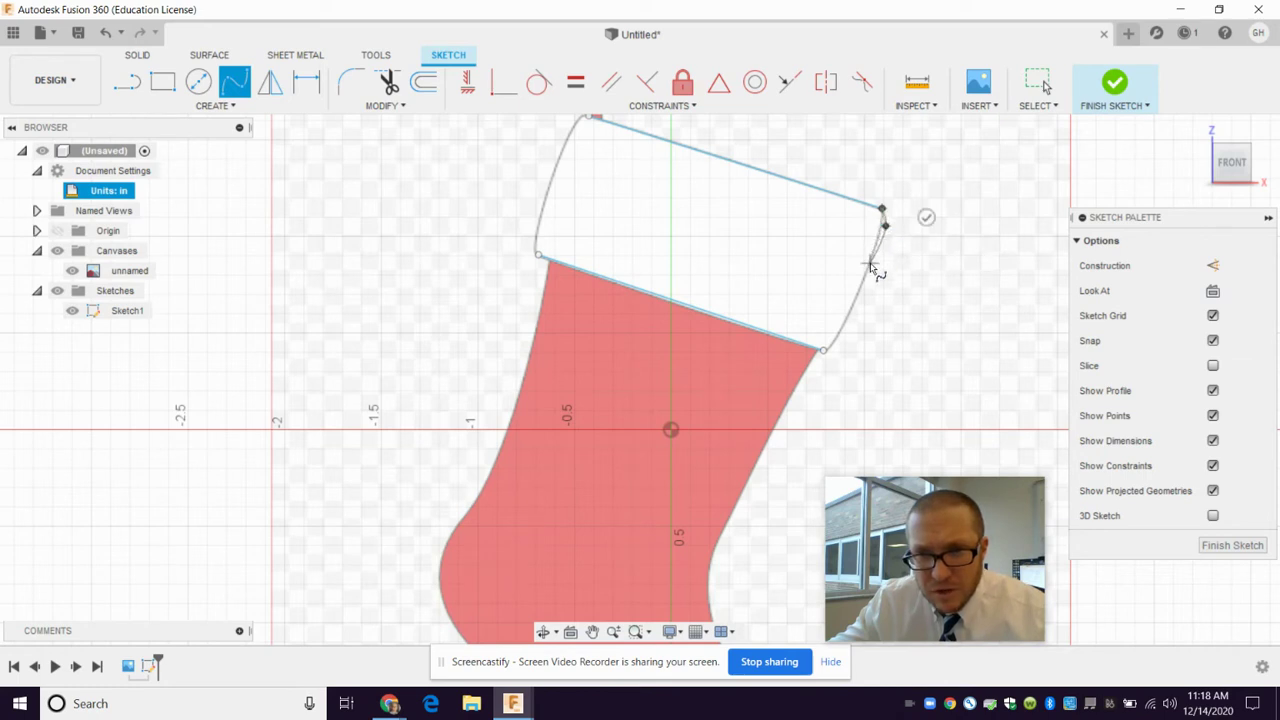
click(869, 272)
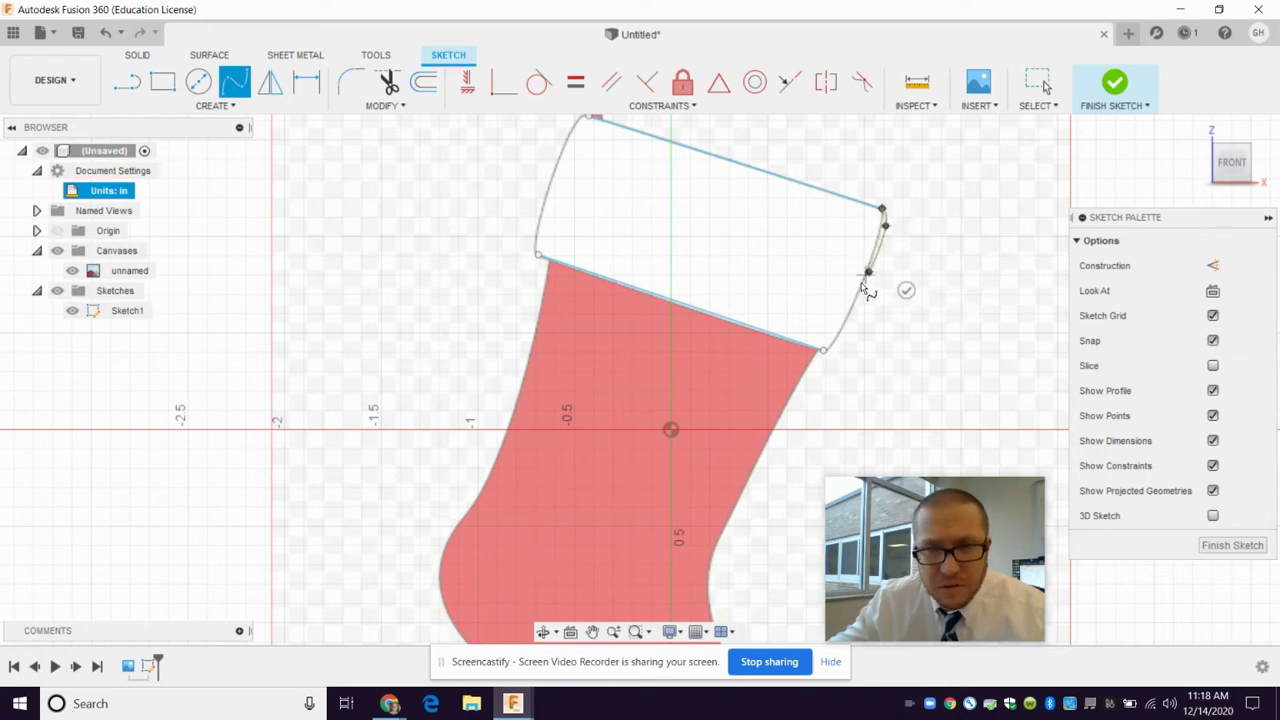
click(835, 350)
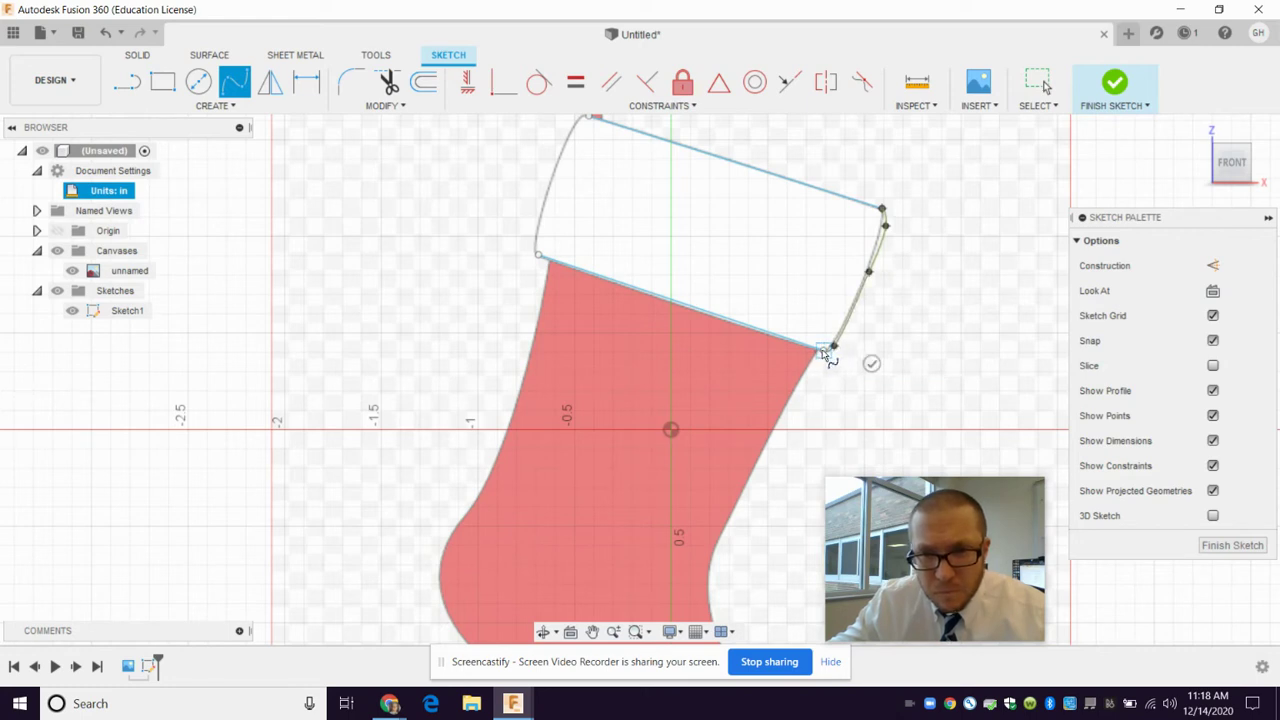
click(823, 351)
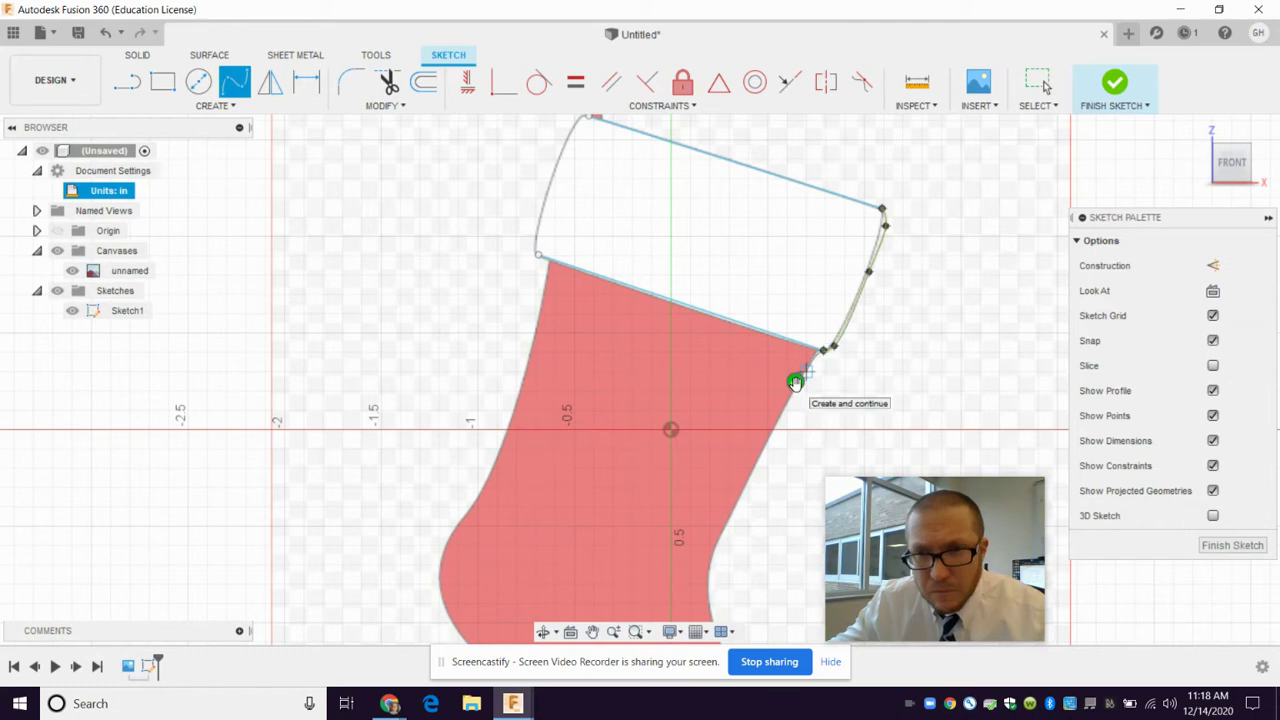
click(795, 380)
scroll(870, 292, up, 1)
scroll(885, 270, up, 1)
scroll(903, 205, up, 1)
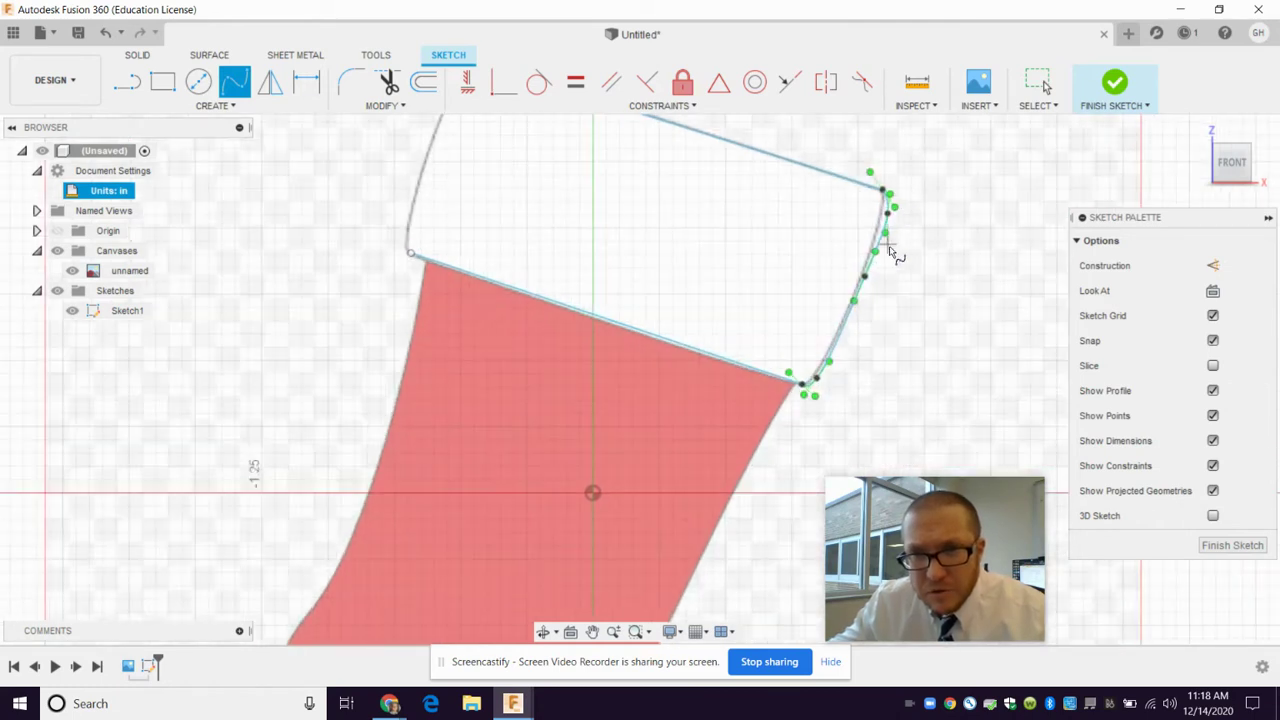
key(Escape)
Step: Move the spline's top fit point to reshape the cuff curve, then reframe the cuff
click(889, 218)
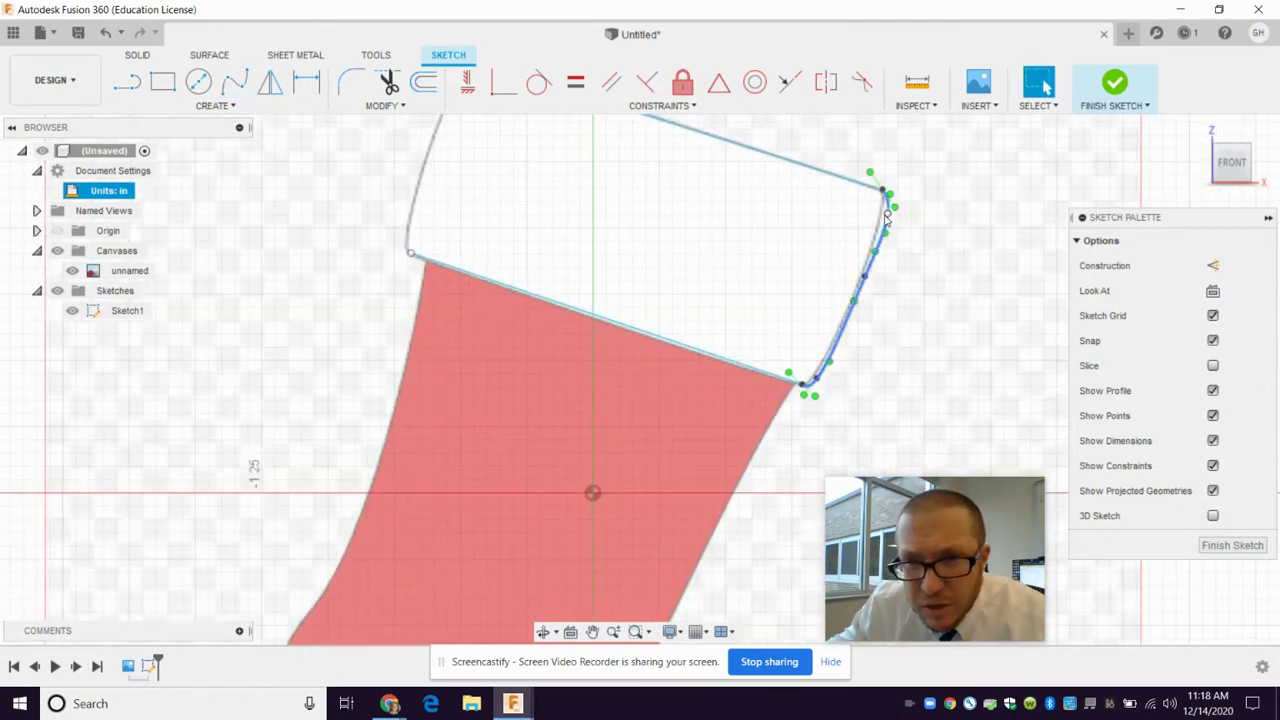
click(884, 216)
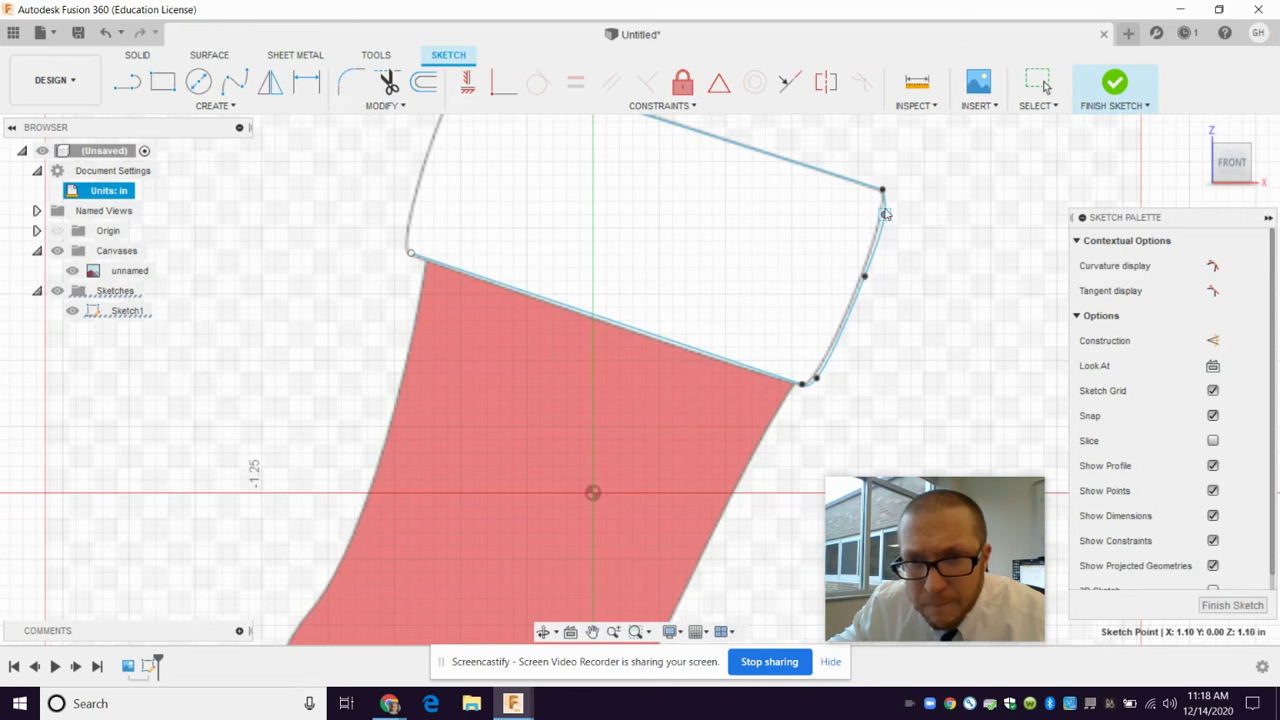
drag(889, 207, 889, 208)
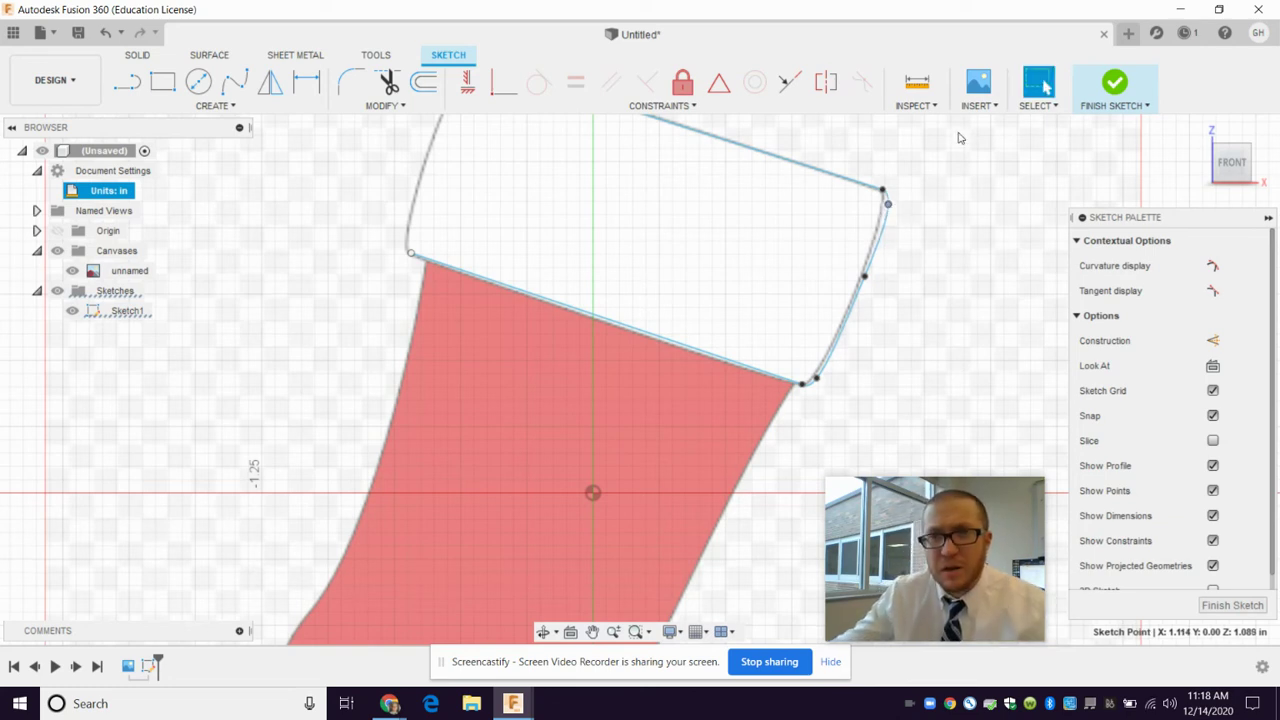
scroll(560, 189, down, 2)
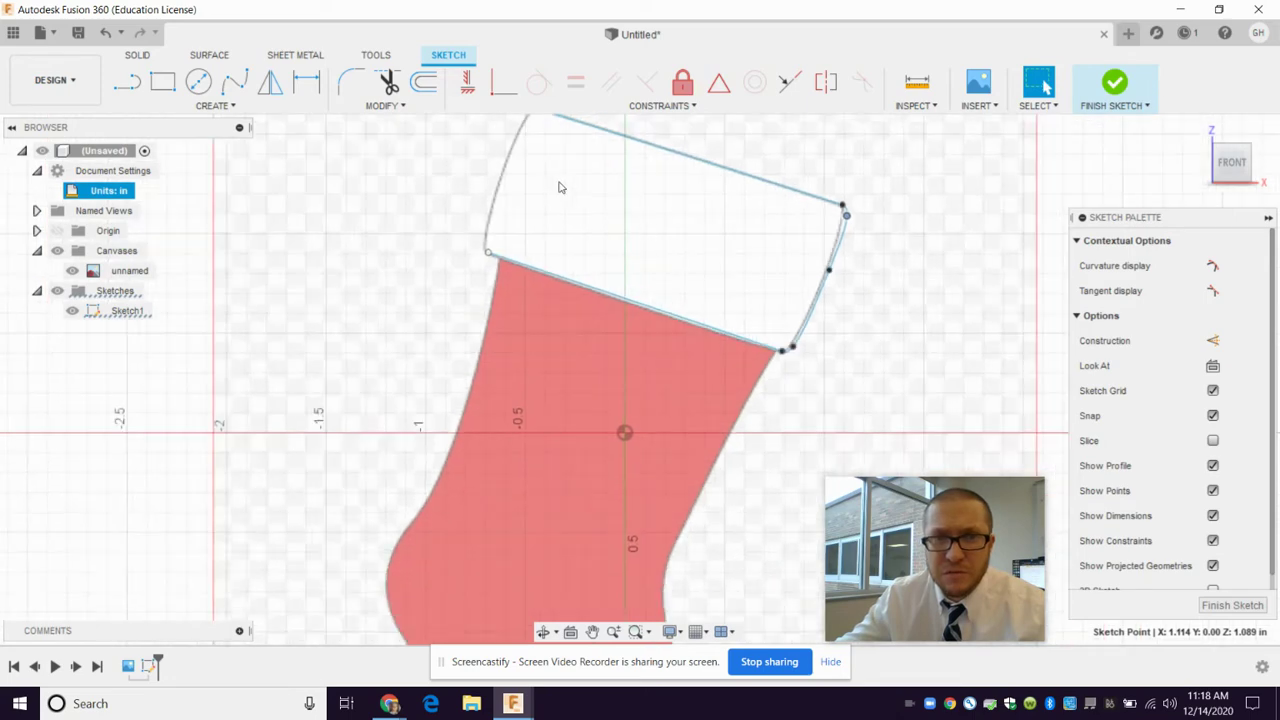
scroll(543, 126, down, 2)
scroll(517, 119, down, 2)
scroll(520, 120, up, 2)
scroll(525, 120, up, 2)
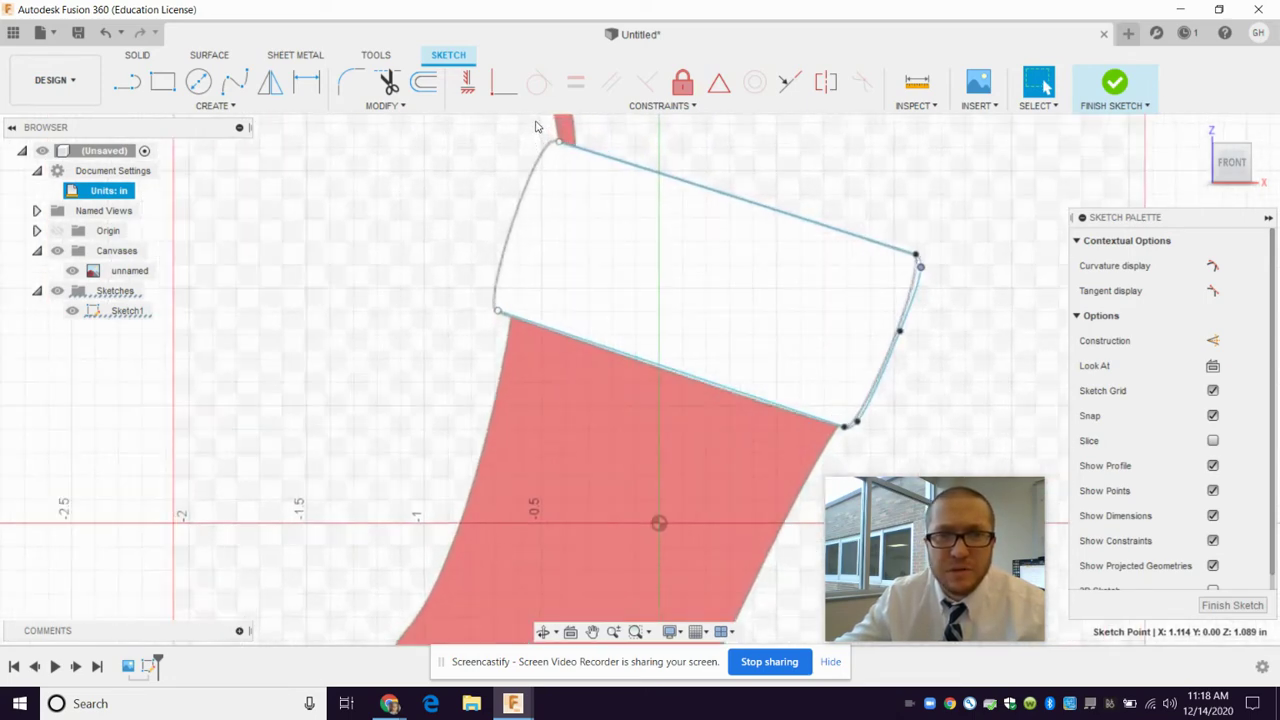
scroll(530, 118, up, 1)
Step: Draw a fit-point spline along the cuff's left end, joining the top corner to the bottom line's endpoint
click(234, 86)
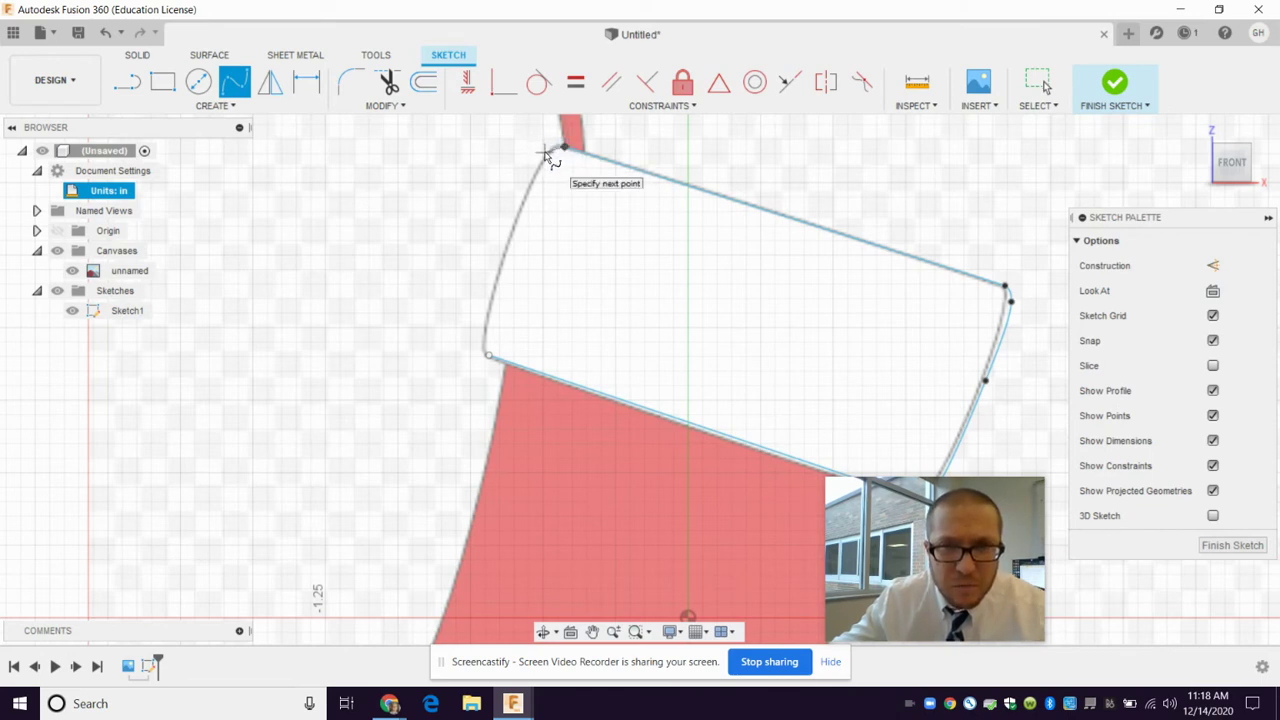
click(545, 152)
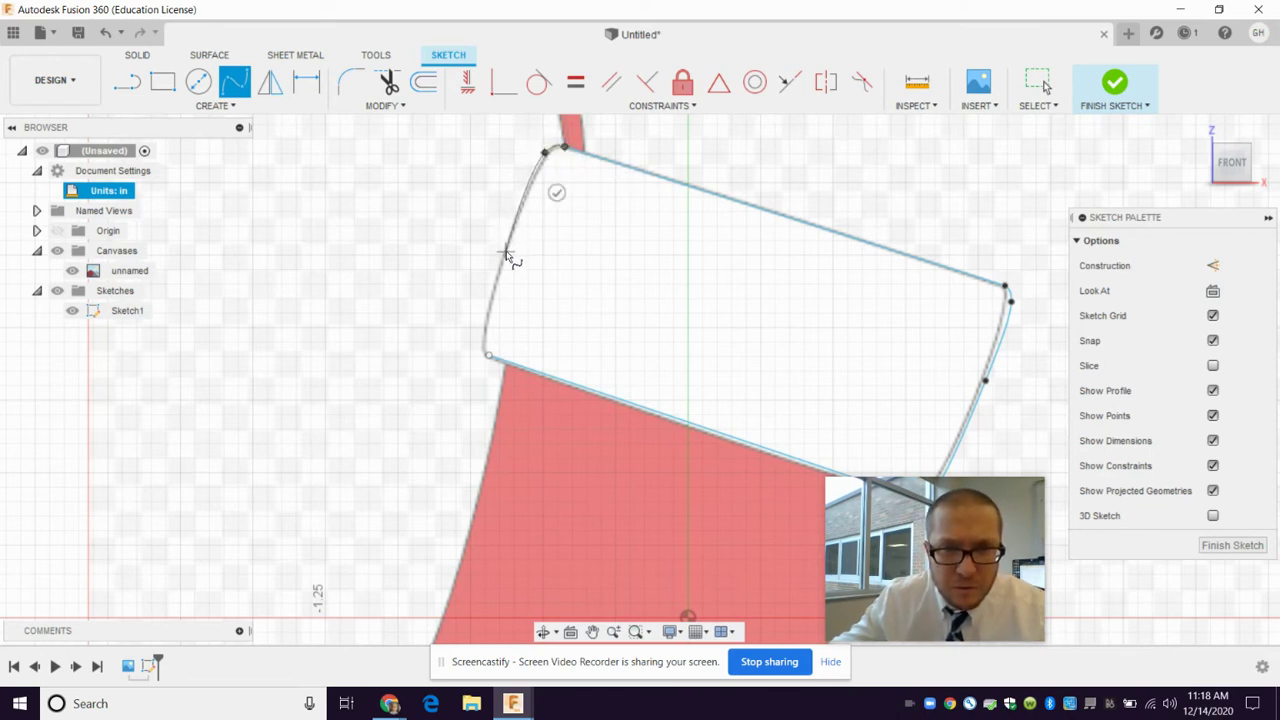
click(482, 343)
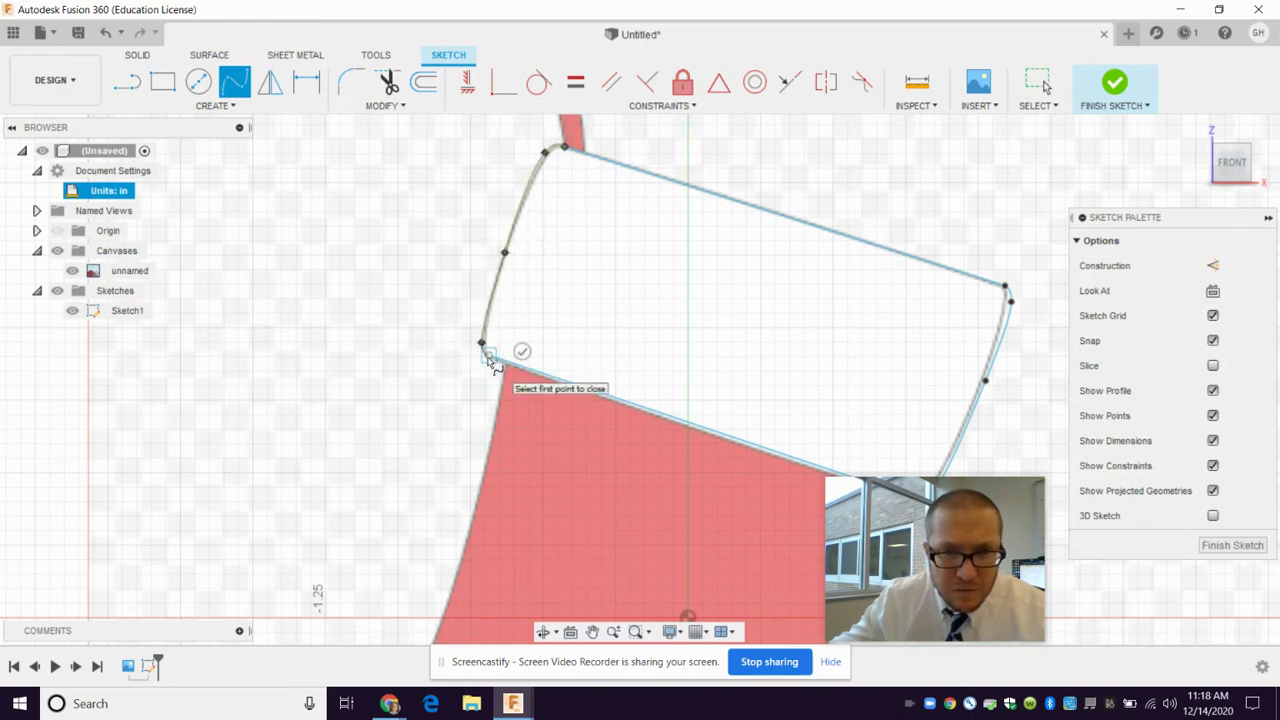
click(488, 357)
click(498, 316)
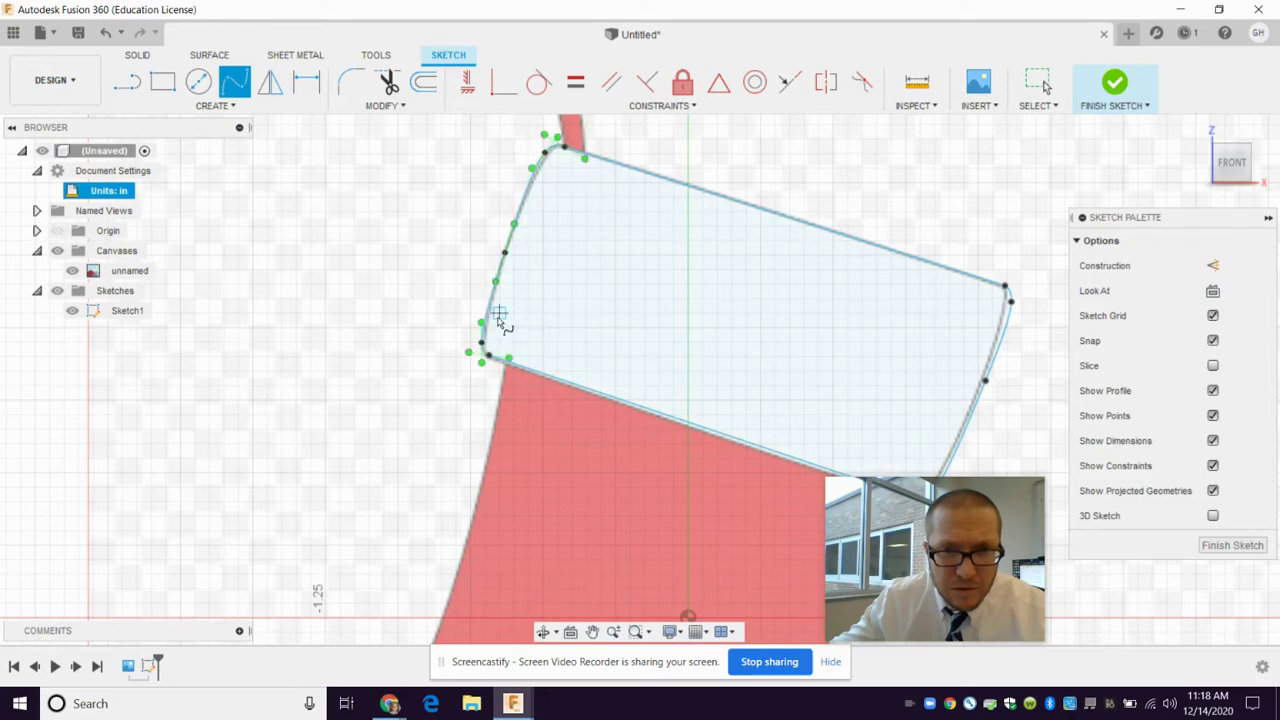
Step: Angle the left spline's tangent handle so the cuff's upper-left corner blends smoothly into the top edge
scroll(505, 368, up, 2)
scroll(492, 360, up, 2)
scroll(492, 360, up, 2)
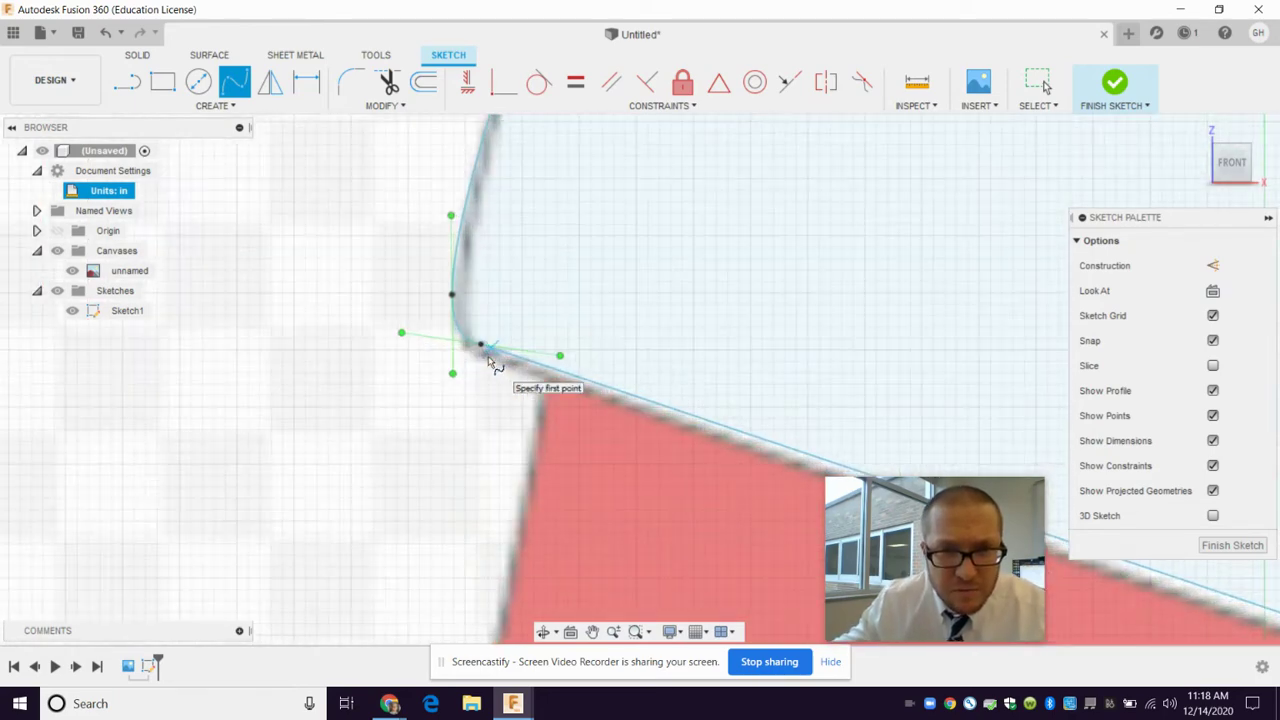
scroll(490, 362, up, 2)
scroll(488, 355, down, 2)
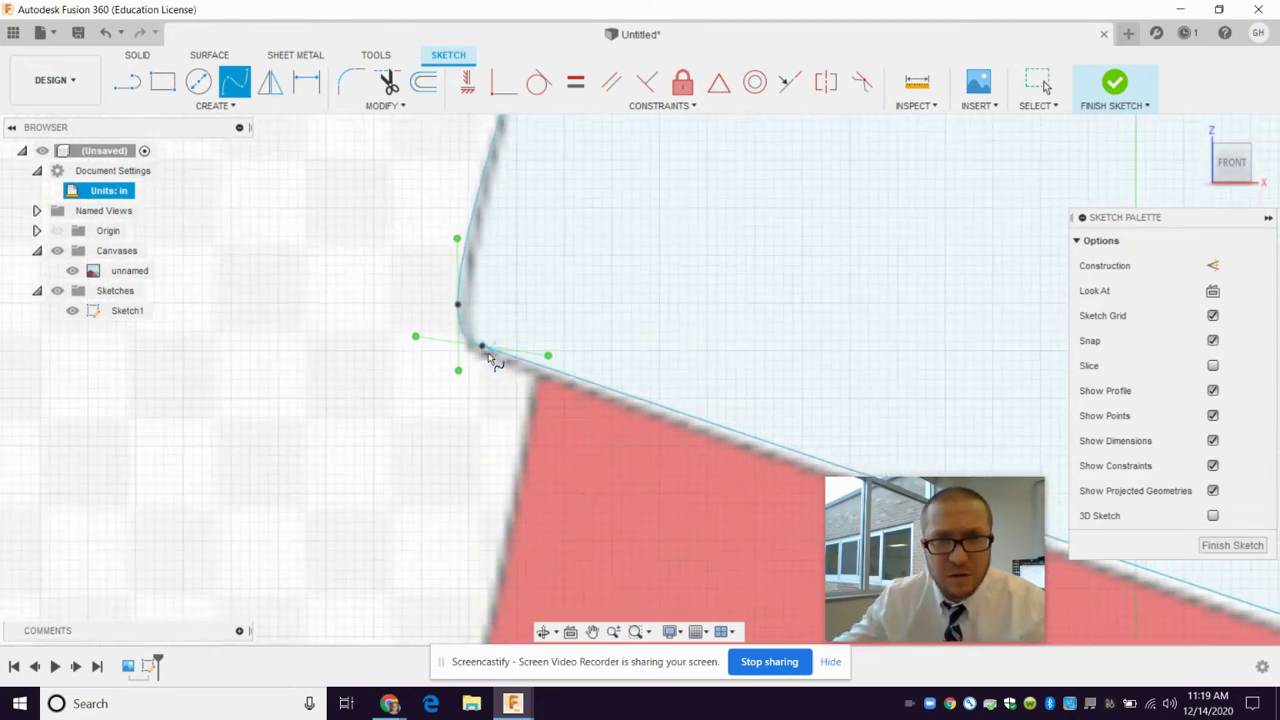
scroll(534, 280, down, 2)
scroll(586, 214, down, 3)
scroll(585, 165, up, 3)
scroll(581, 161, up, 2)
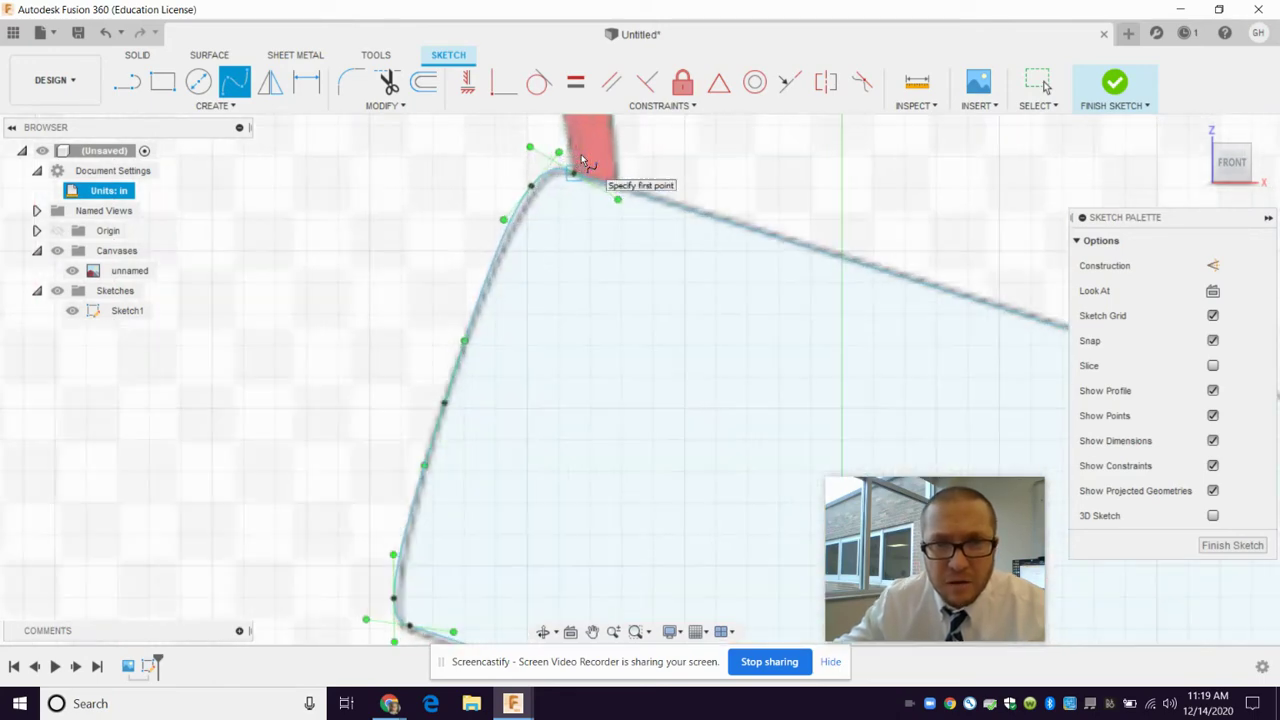
scroll(581, 161, up, 2)
scroll(580, 162, up, 2)
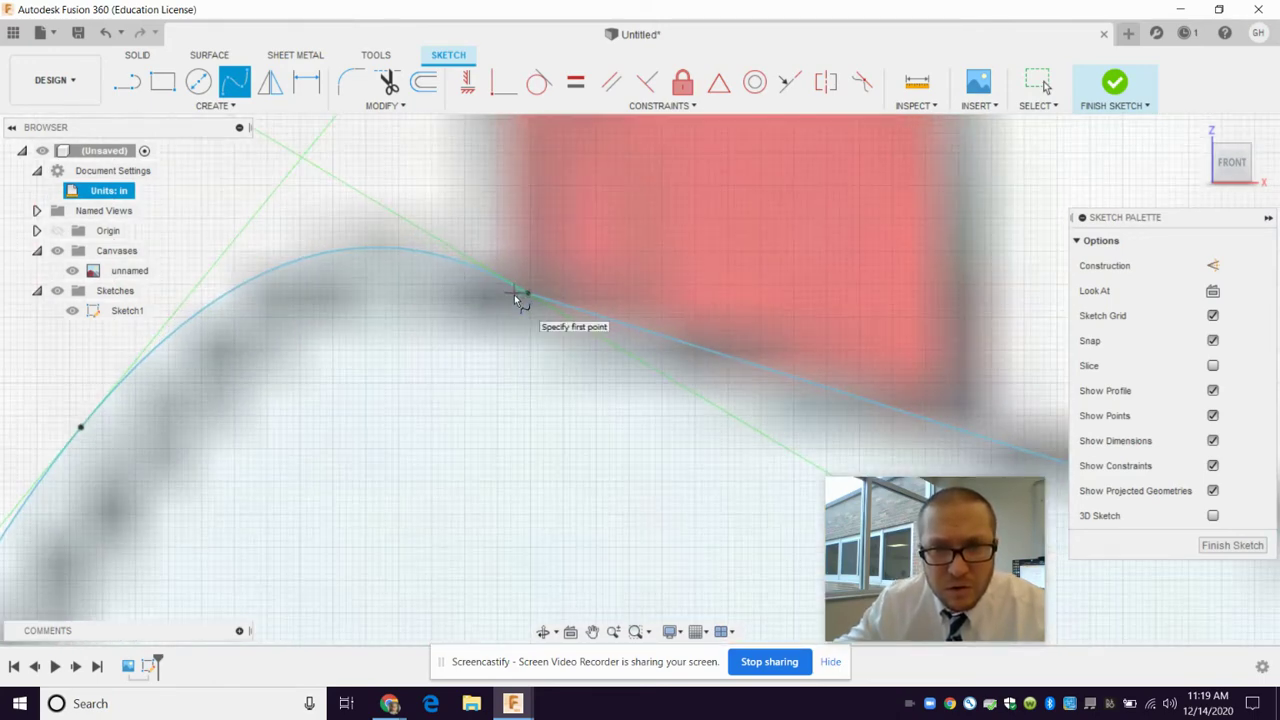
click(514, 294)
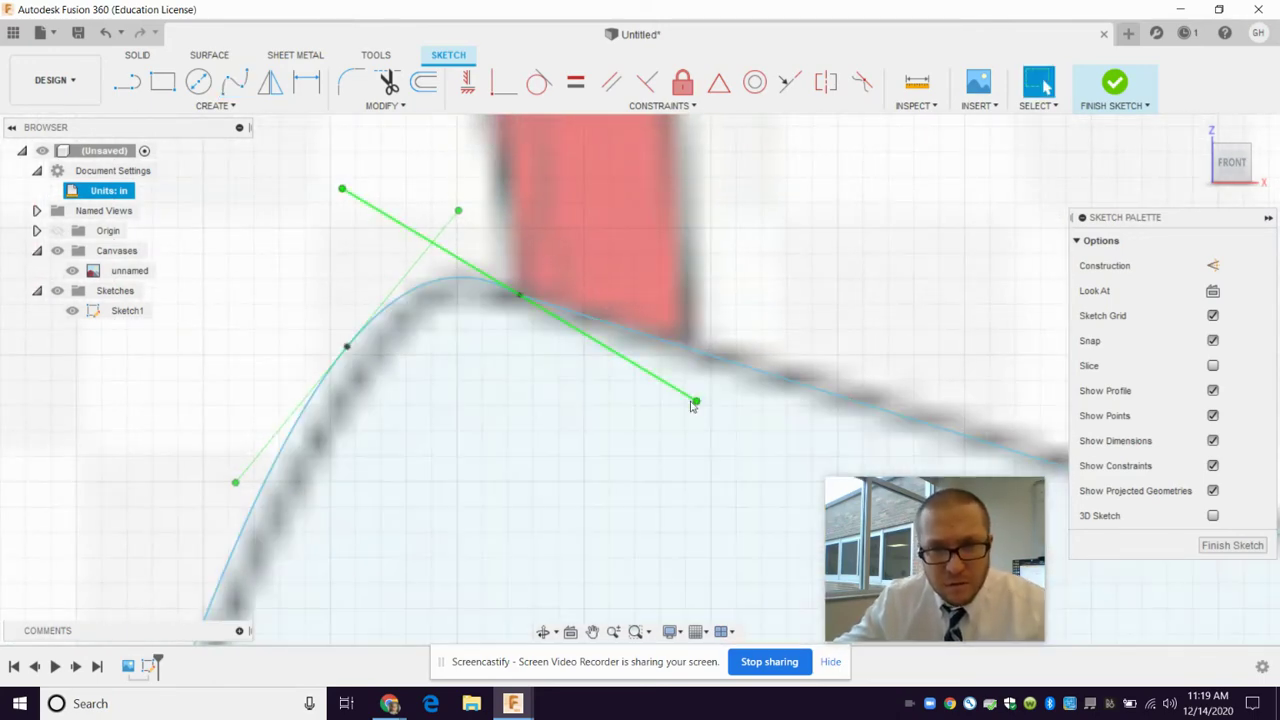
drag(697, 401, 724, 359)
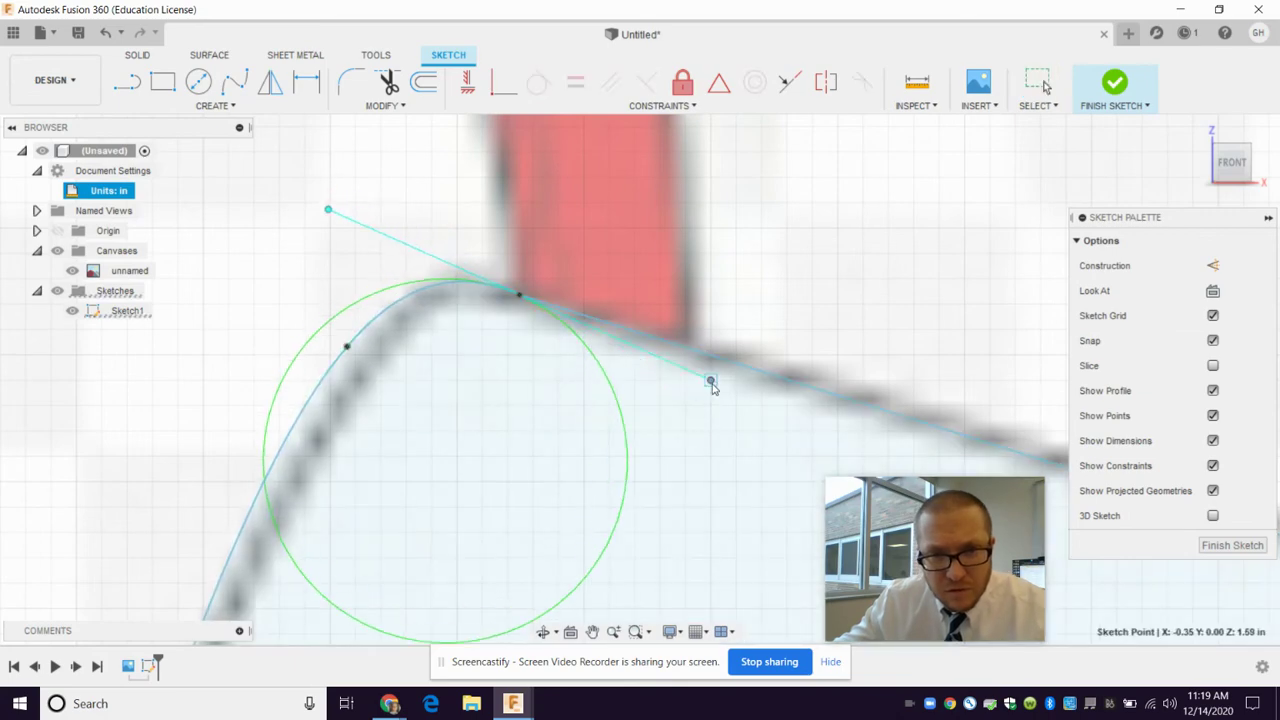
scroll(634, 421, down, 2)
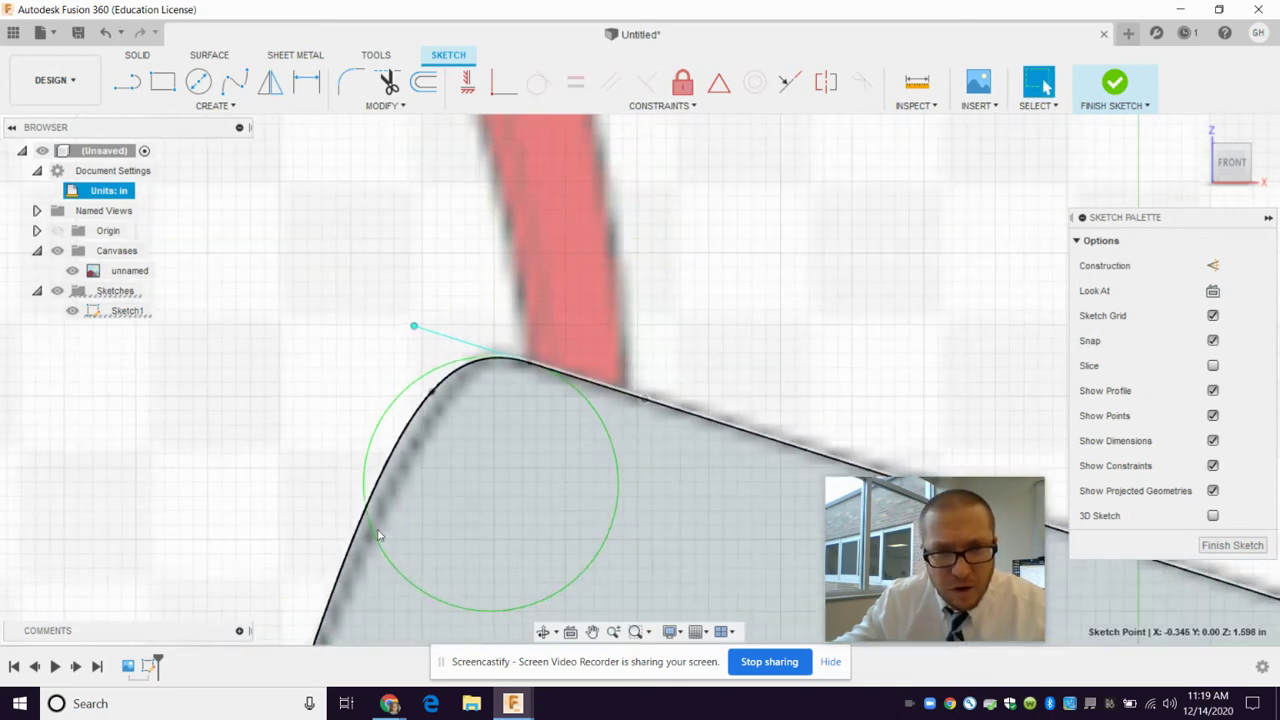
scroll(531, 500, down, 2)
scroll(651, 534, down, 2)
scroll(650, 551, down, 1)
scroll(650, 551, down, 1)
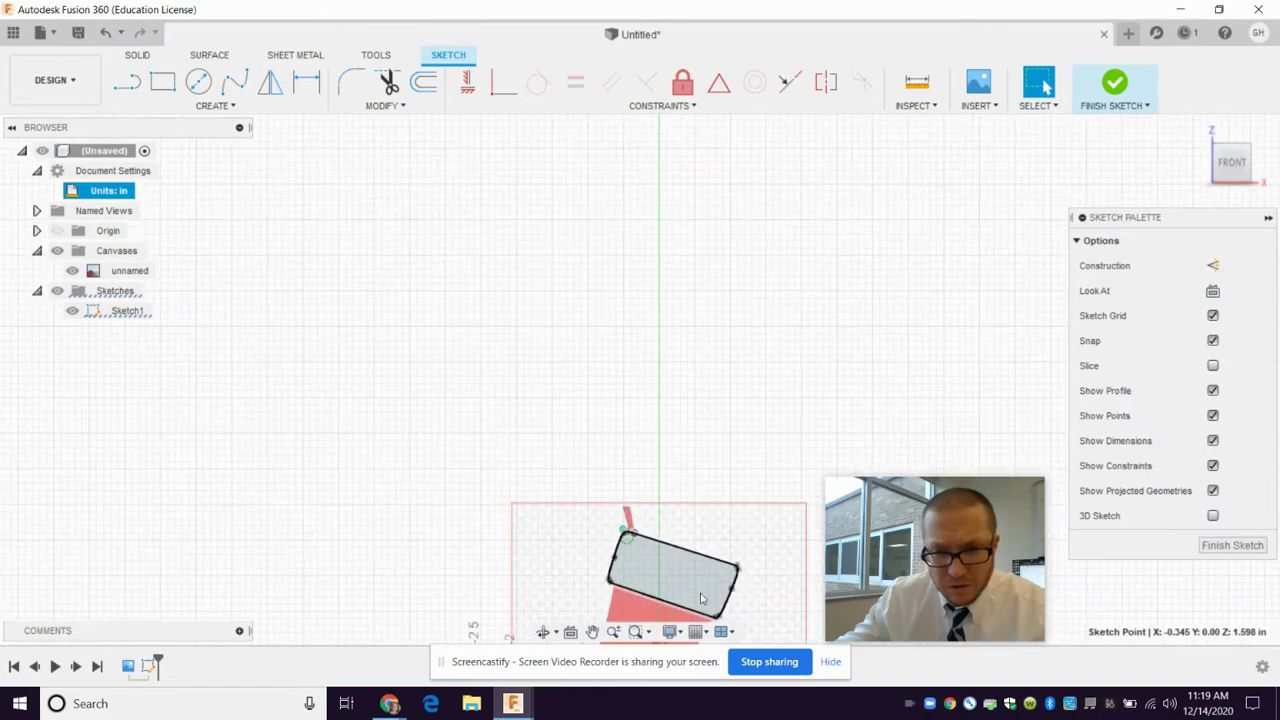
scroll(660, 530, up, 2)
scroll(680, 500, up, 2)
scroll(701, 472, up, 2)
scroll(702, 500, down, 2)
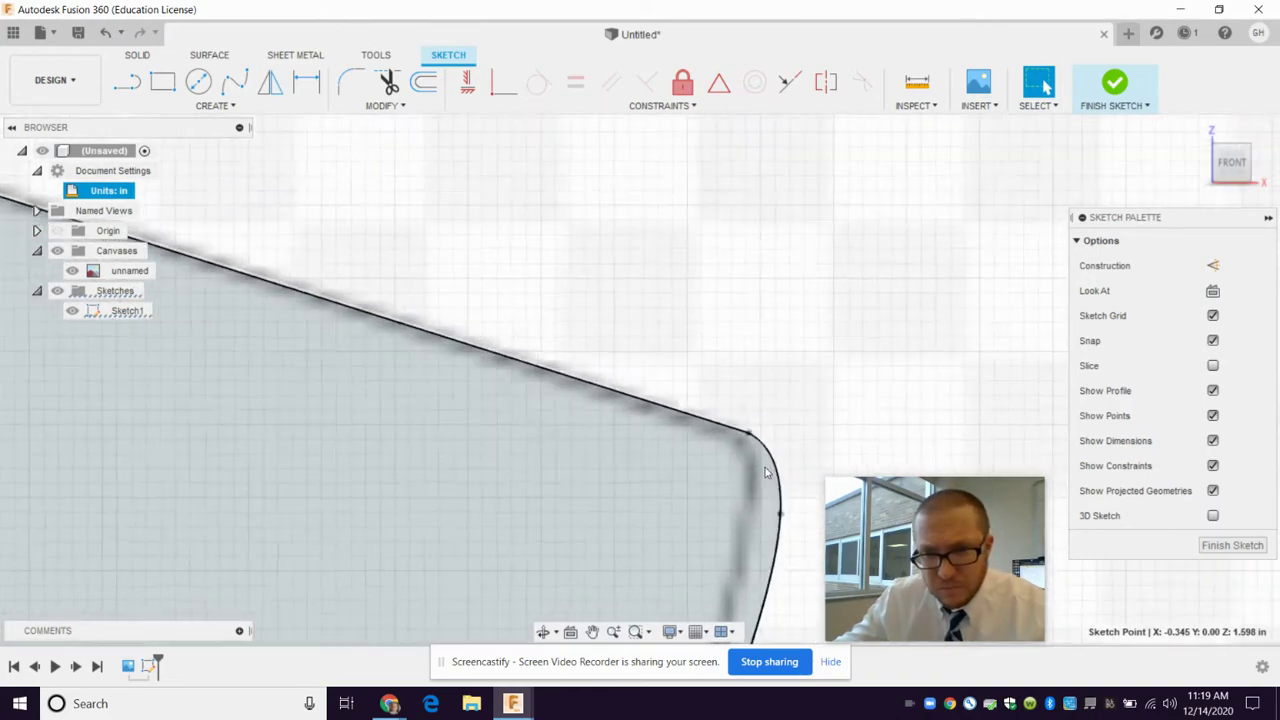
scroll(704, 534, down, 1)
scroll(704, 534, down, 3)
scroll(340, 602, up, 2)
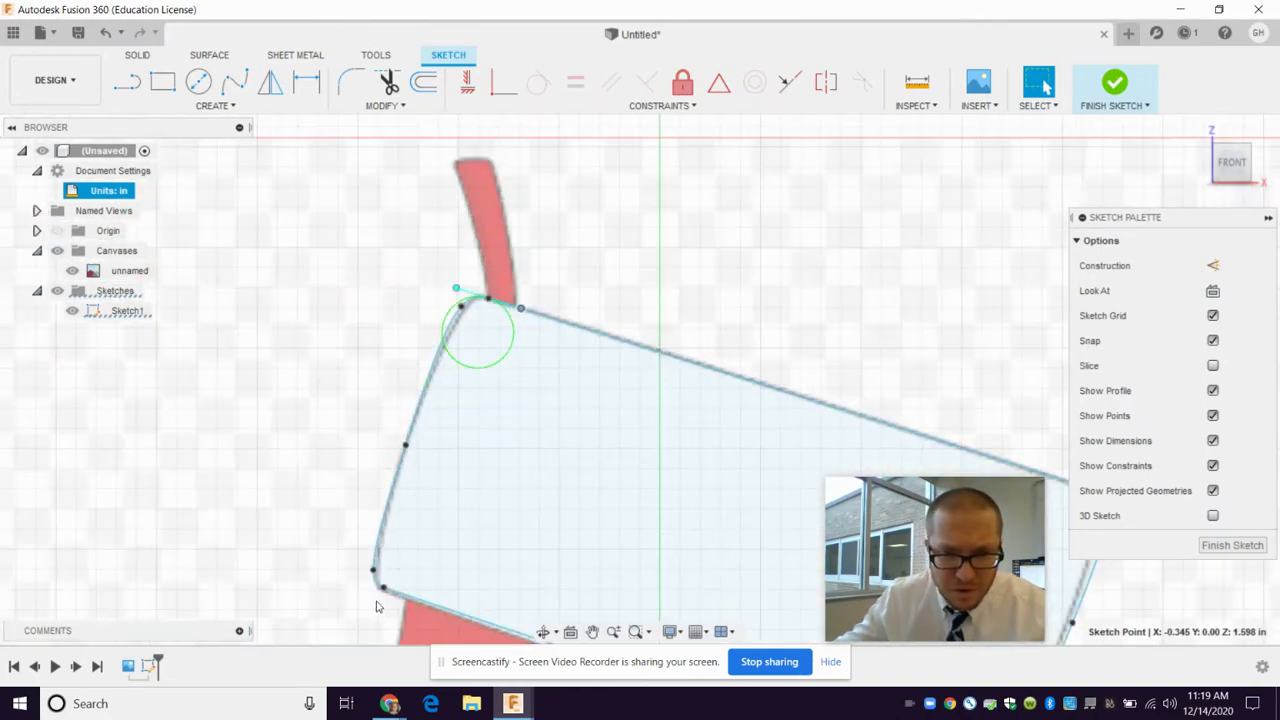
scroll(380, 598, up, 2)
scroll(390, 590, up, 2)
scroll(410, 530, up, 2)
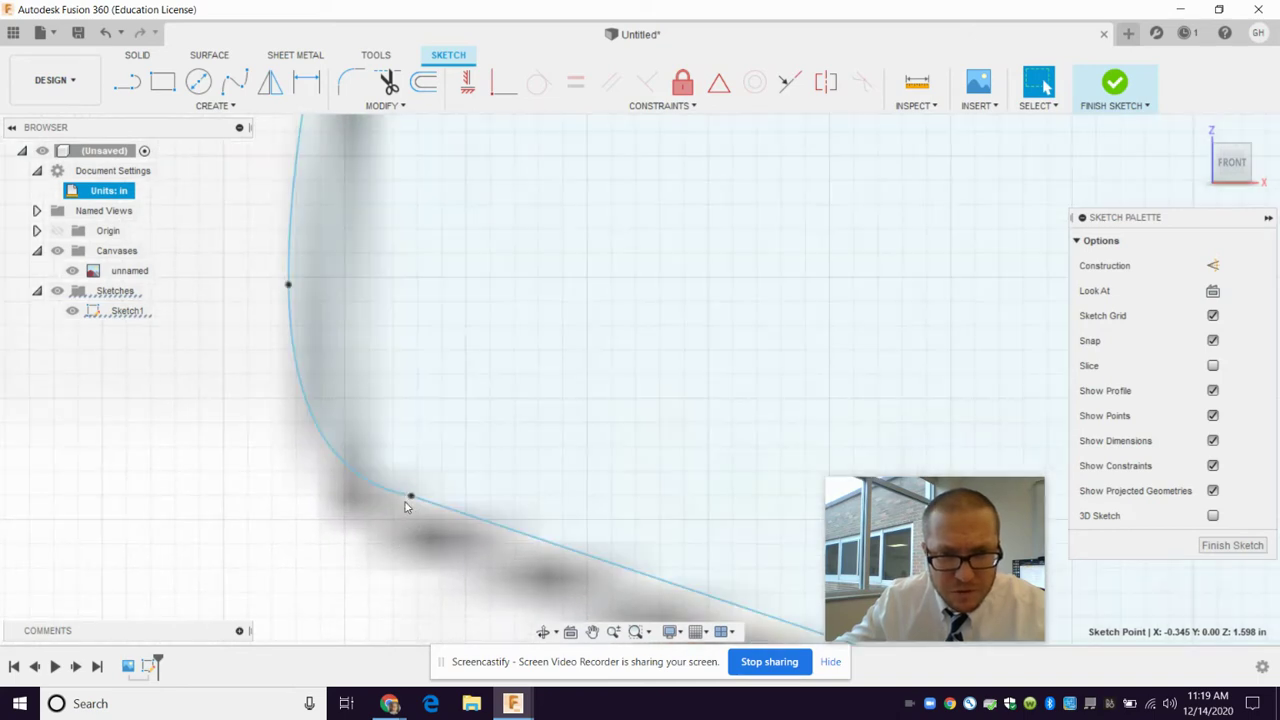
Step: Round the cuff's lower-left corner by angling the left spline end's tangent handle
click(324, 449)
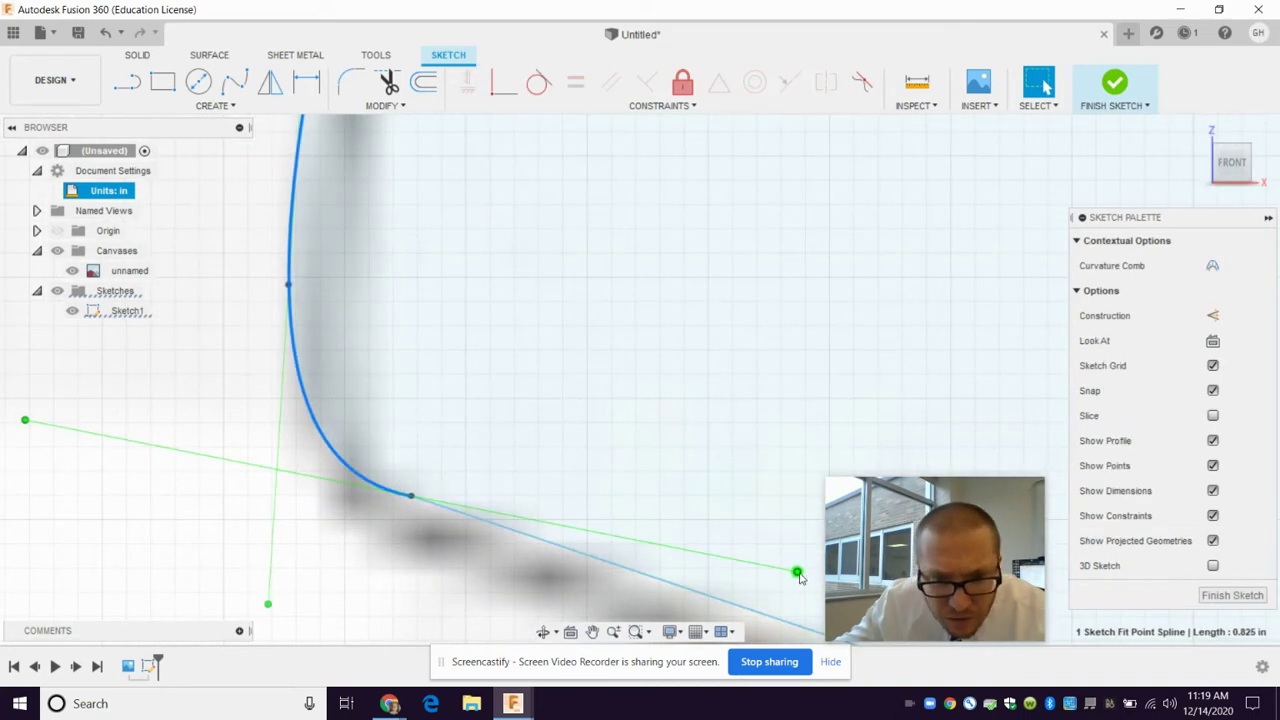
drag(797, 571, 781, 644)
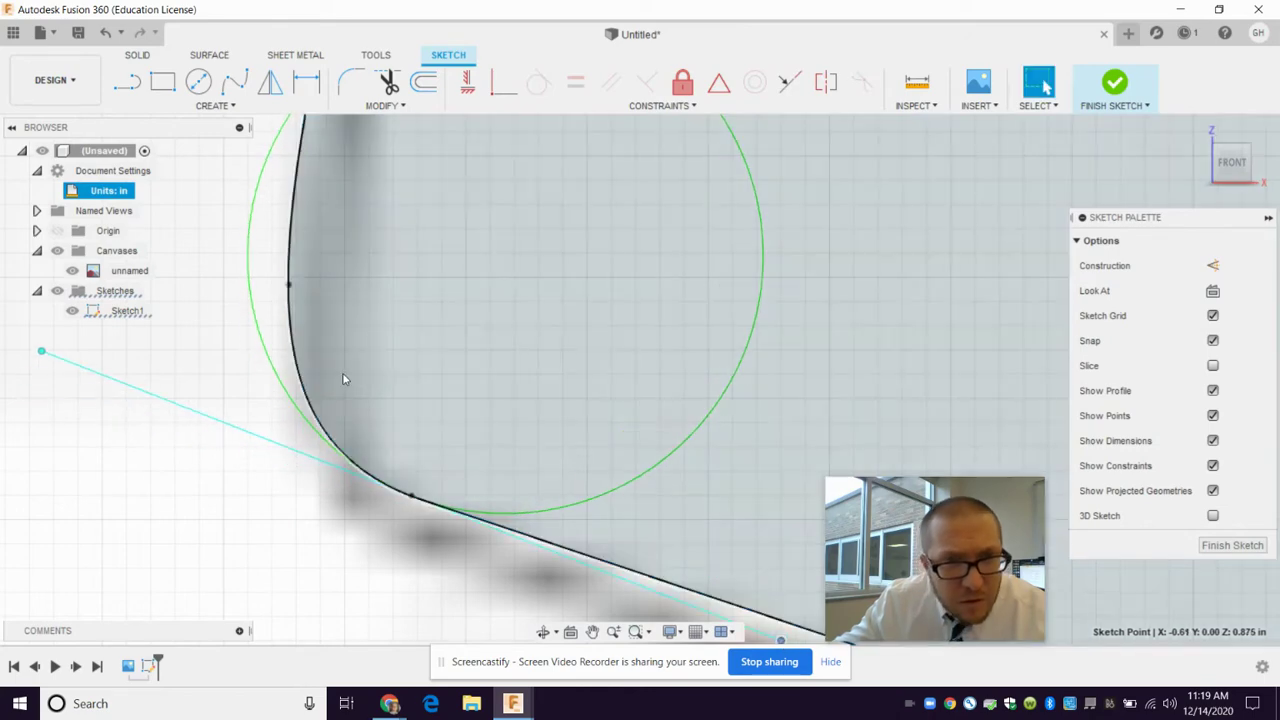
scroll(343, 379, down, 2)
scroll(400, 386, down, 2)
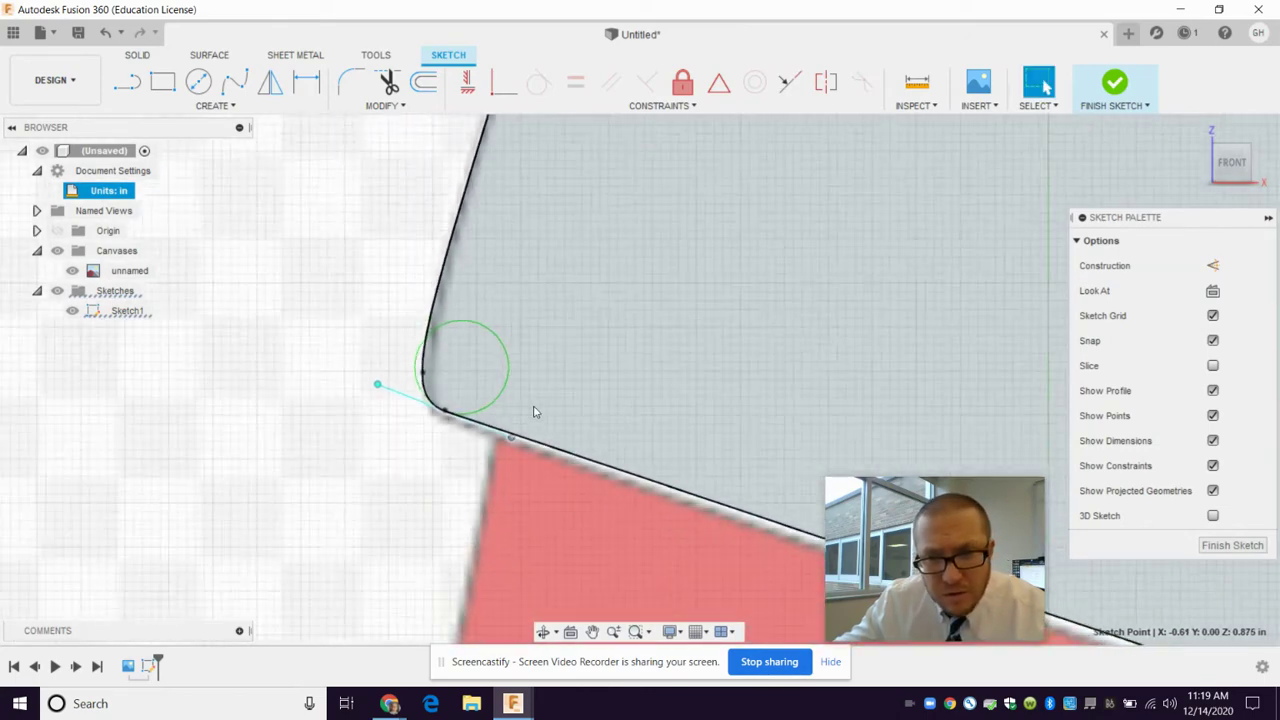
scroll(450, 380, down, 2)
Step: Round the cuff's lower-right corner by angling the right spline end's tangent handle
middle_drag(689, 338, 300, 200)
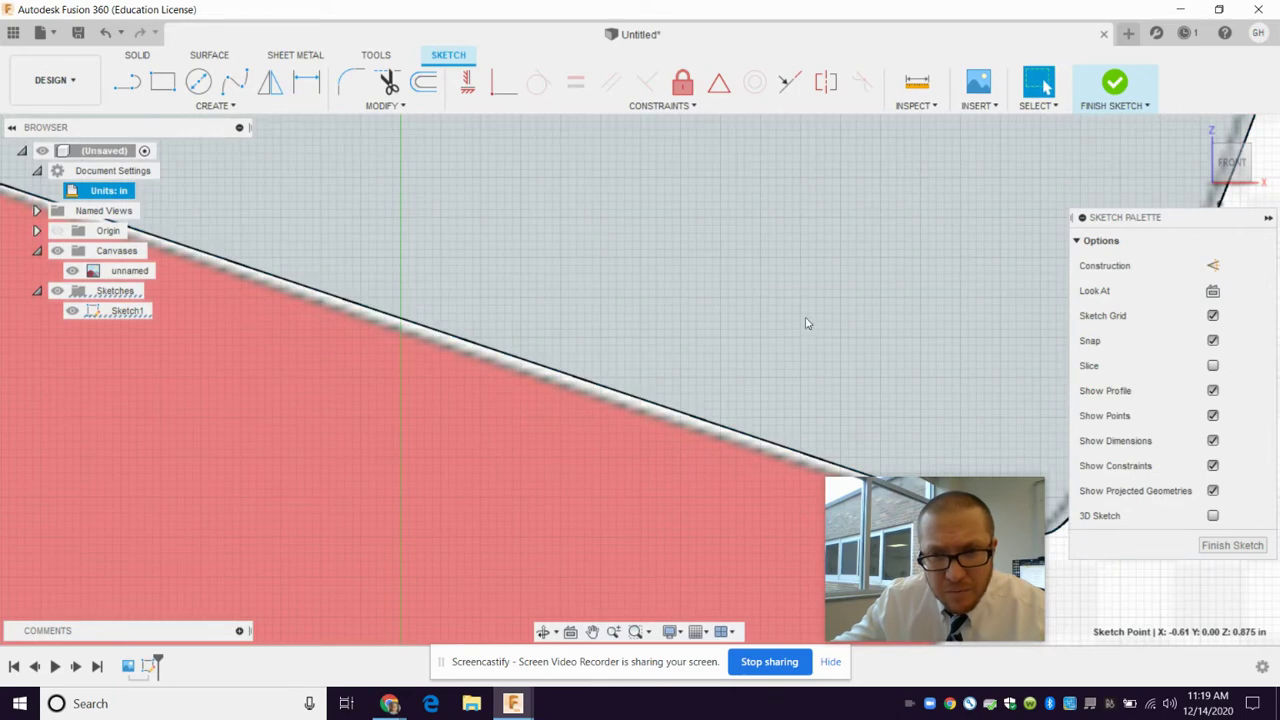
middle_drag(806, 323, 581, 267)
drag(581, 267, 491, 257)
key(Escape)
scroll(729, 471, up, 3)
scroll(651, 434, up, 2)
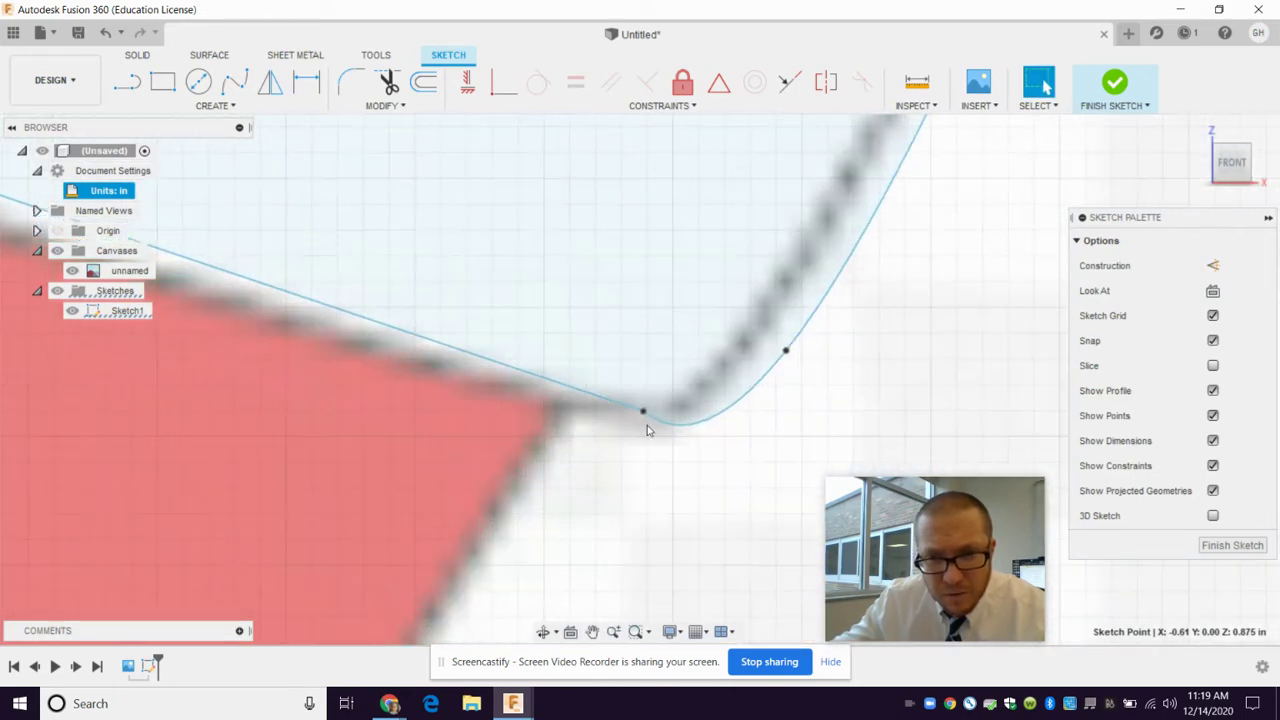
scroll(684, 428, up, 2)
click(684, 425)
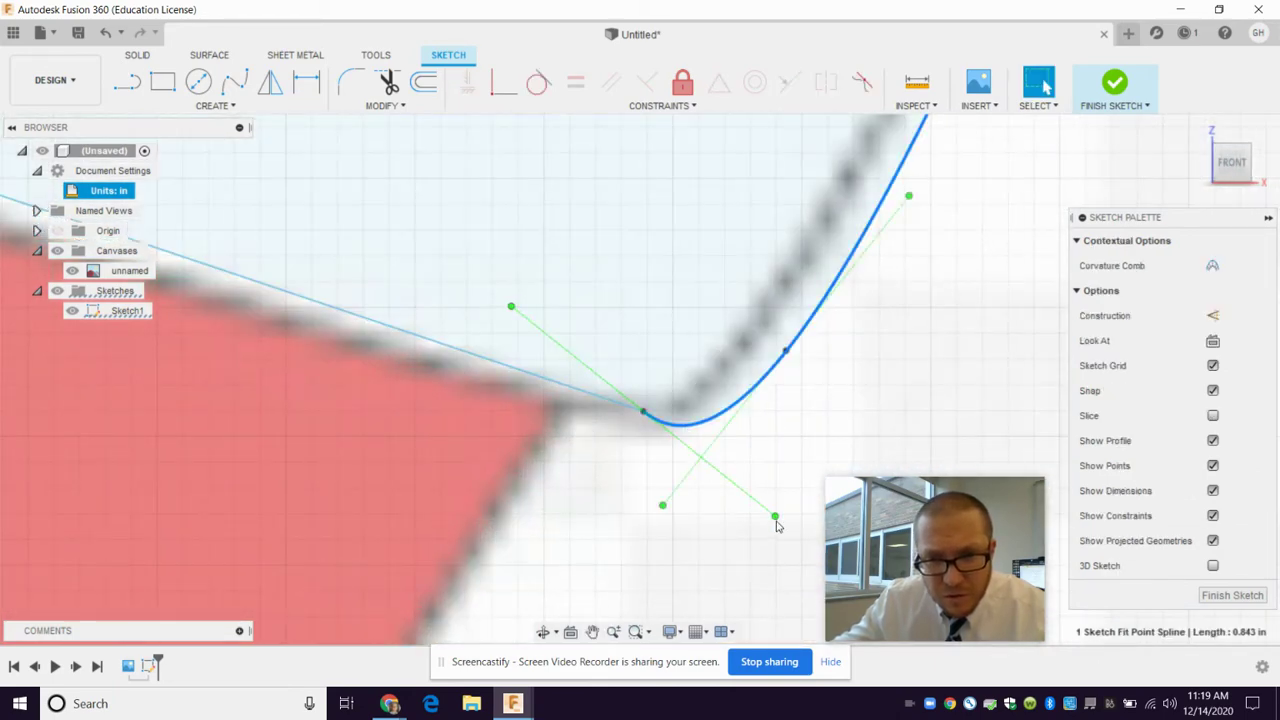
drag(775, 517, 816, 460)
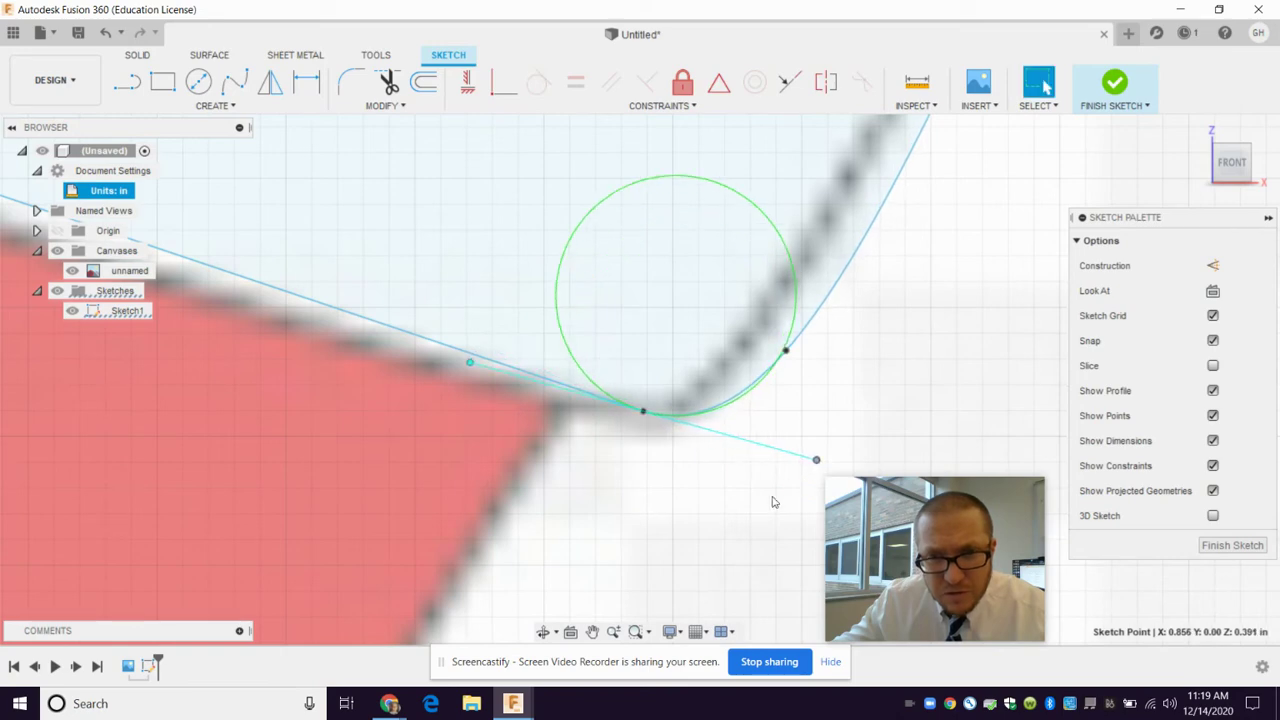
scroll(632, 469, up, 3)
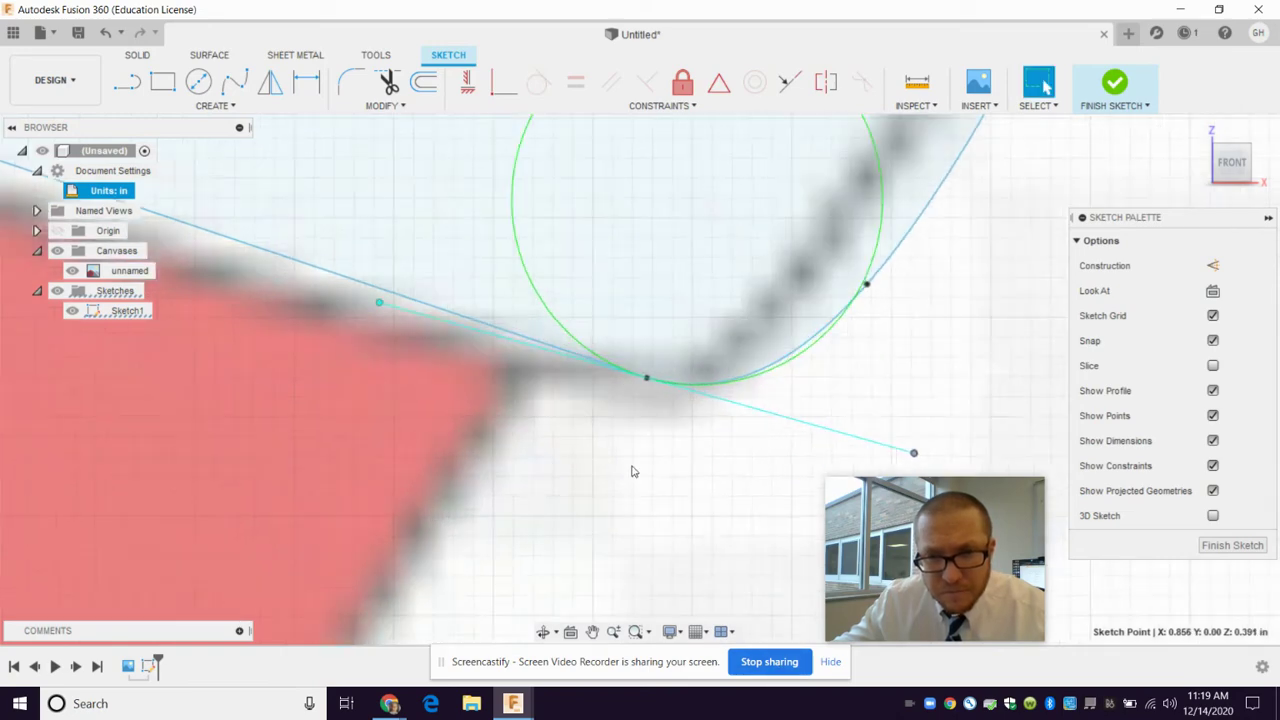
scroll(632, 468, up, 2)
scroll(632, 466, down, 6)
scroll(630, 467, down, 1)
scroll(630, 467, down, 3)
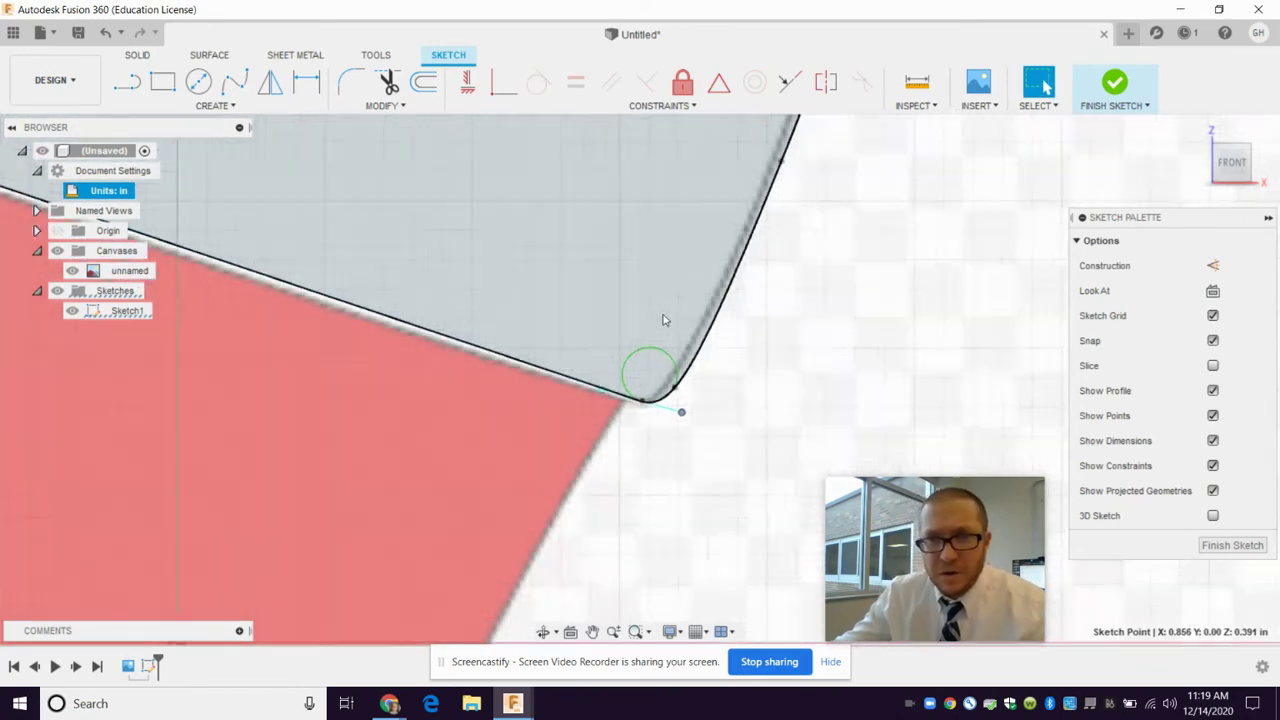
scroll(560, 380, down, 3)
scroll(451, 243, down, 2)
scroll(415, 257, down, 1)
scroll(413, 257, up, 2)
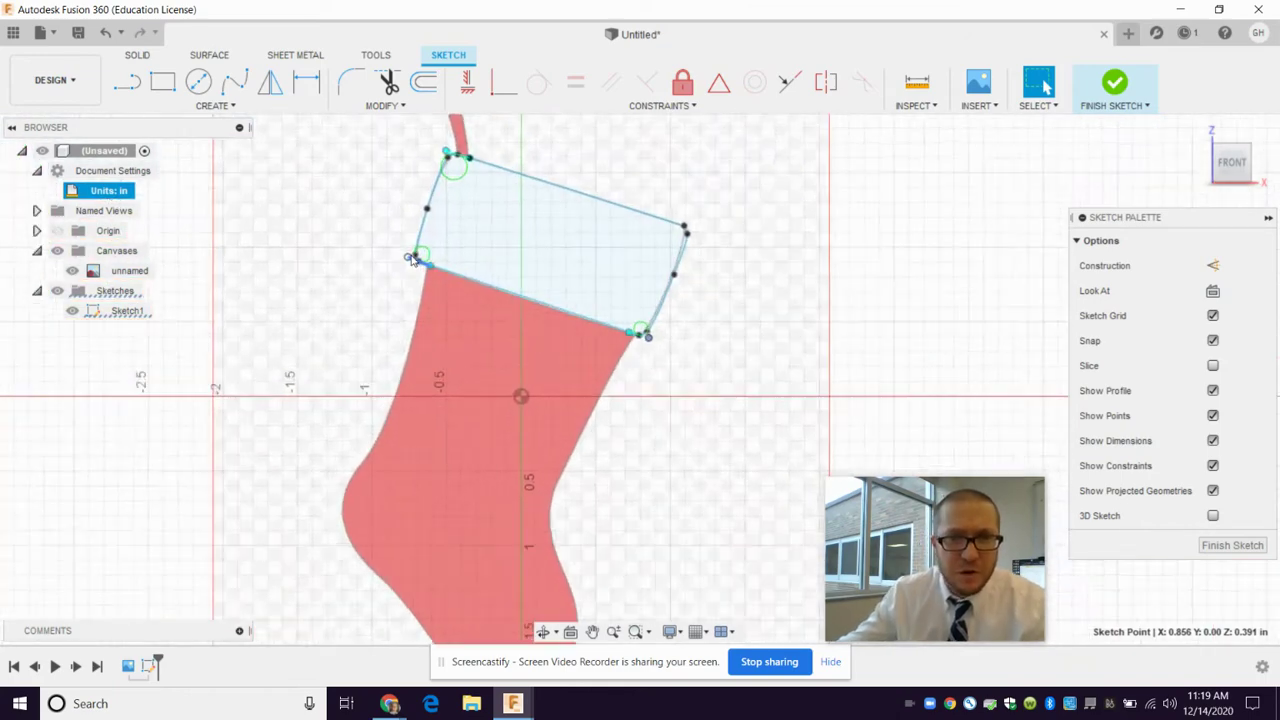
scroll(413, 257, up, 1)
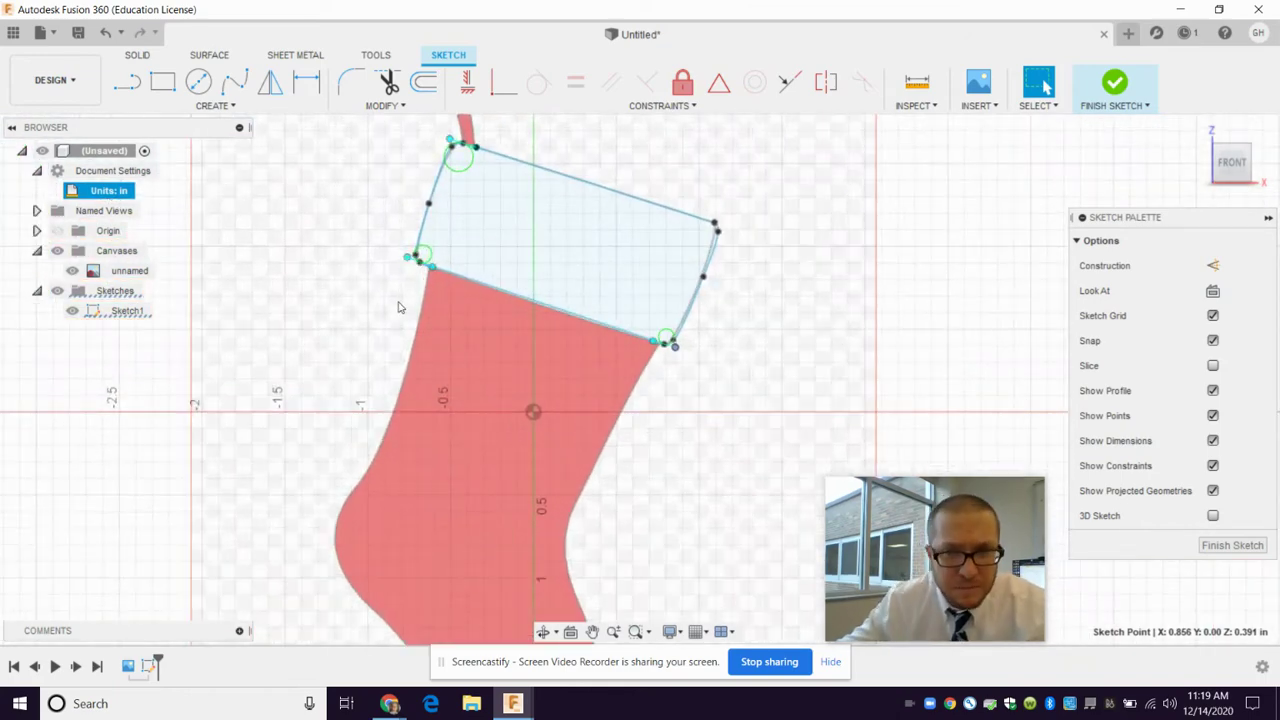
click(207, 106)
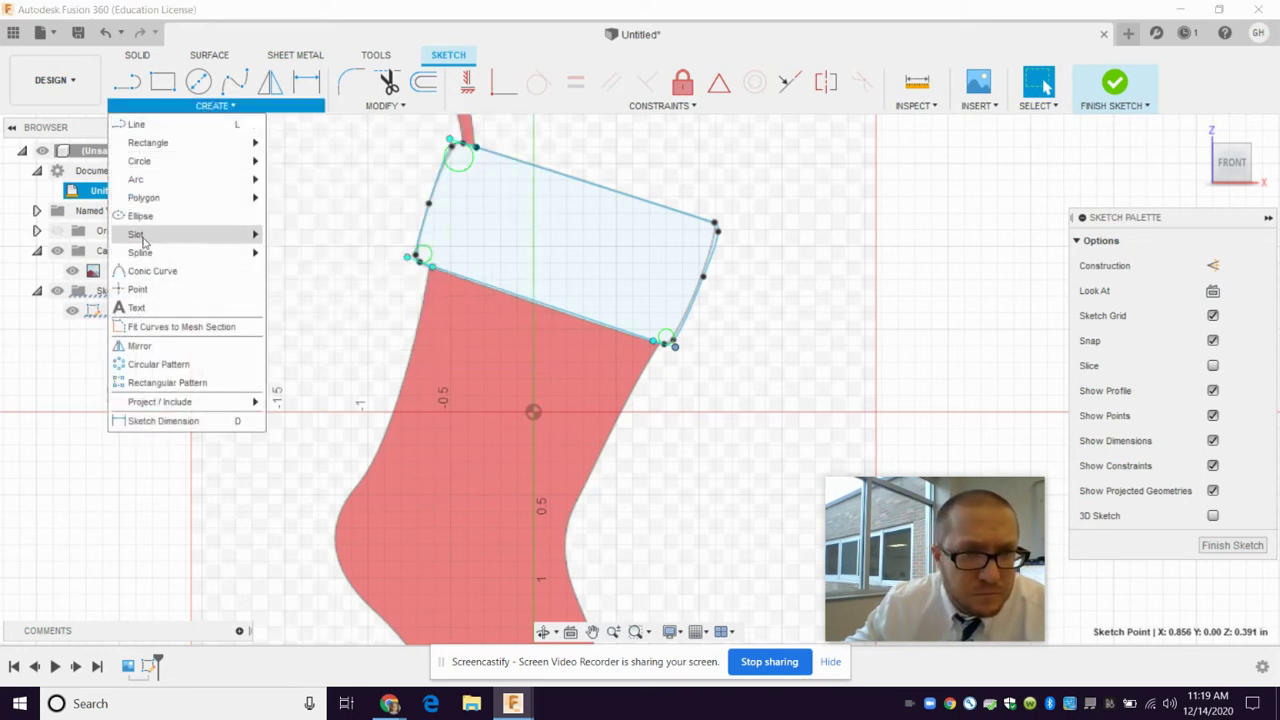
mouse_move(140, 252)
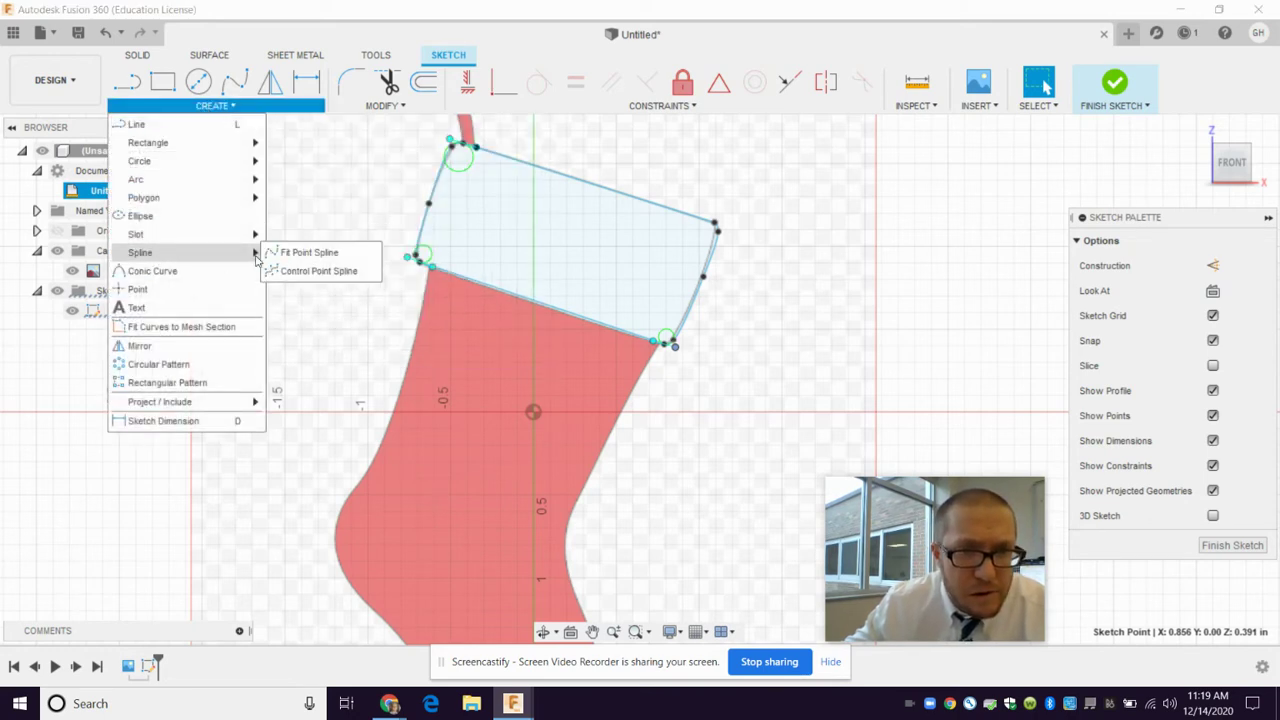
Step: Start a fit point spline at the cuff's lower-left corner and run it down the leg toward the toe
click(316, 271)
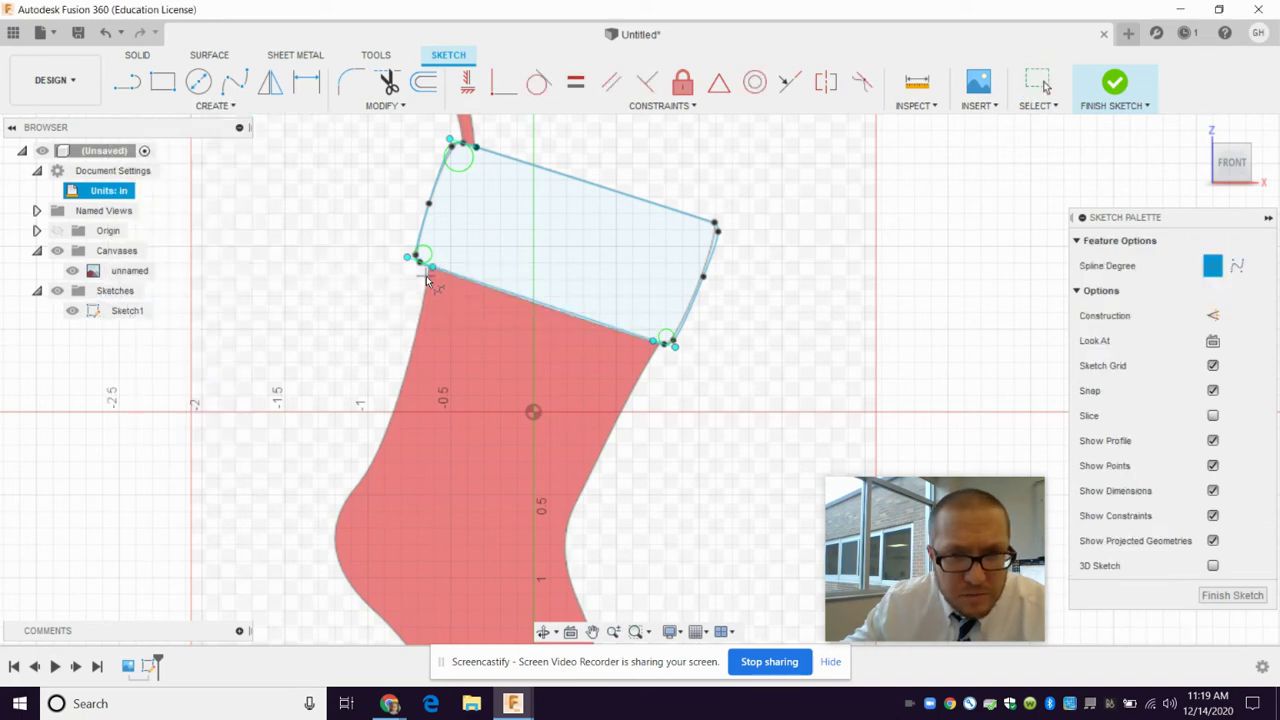
scroll(430, 275, up, 2)
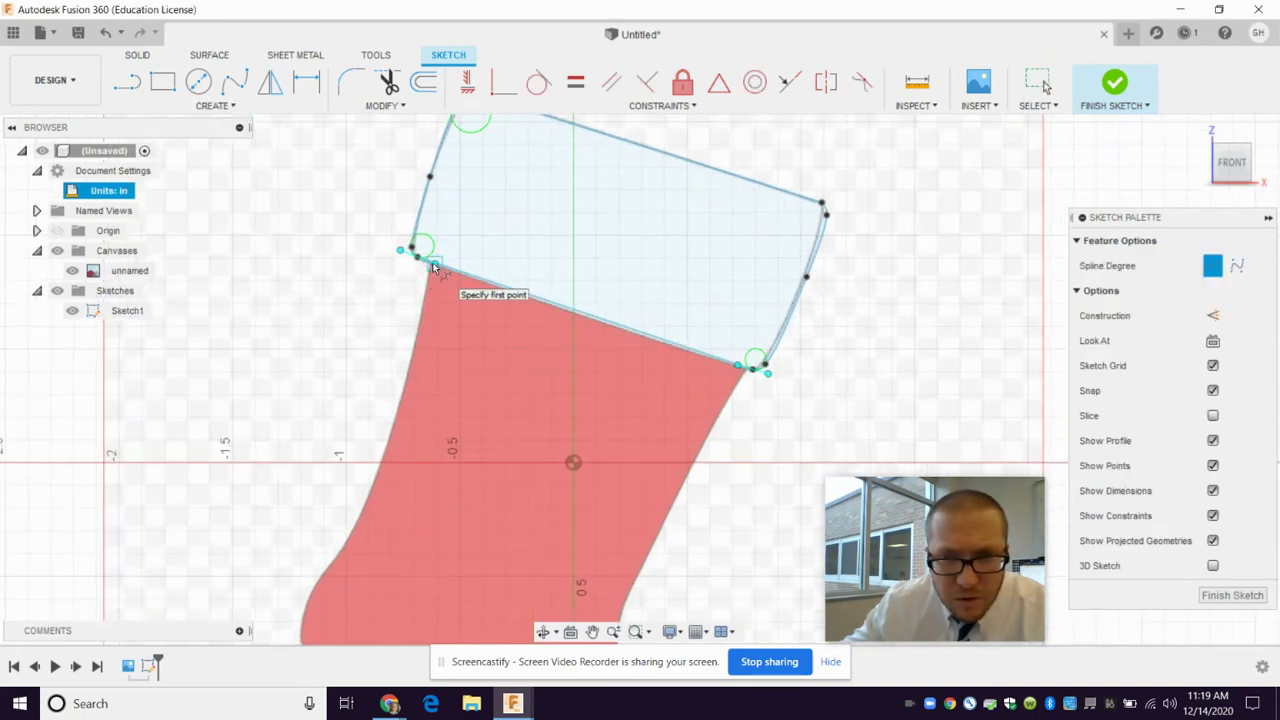
scroll(433, 265, up, 1)
scroll(425, 263, up, 1)
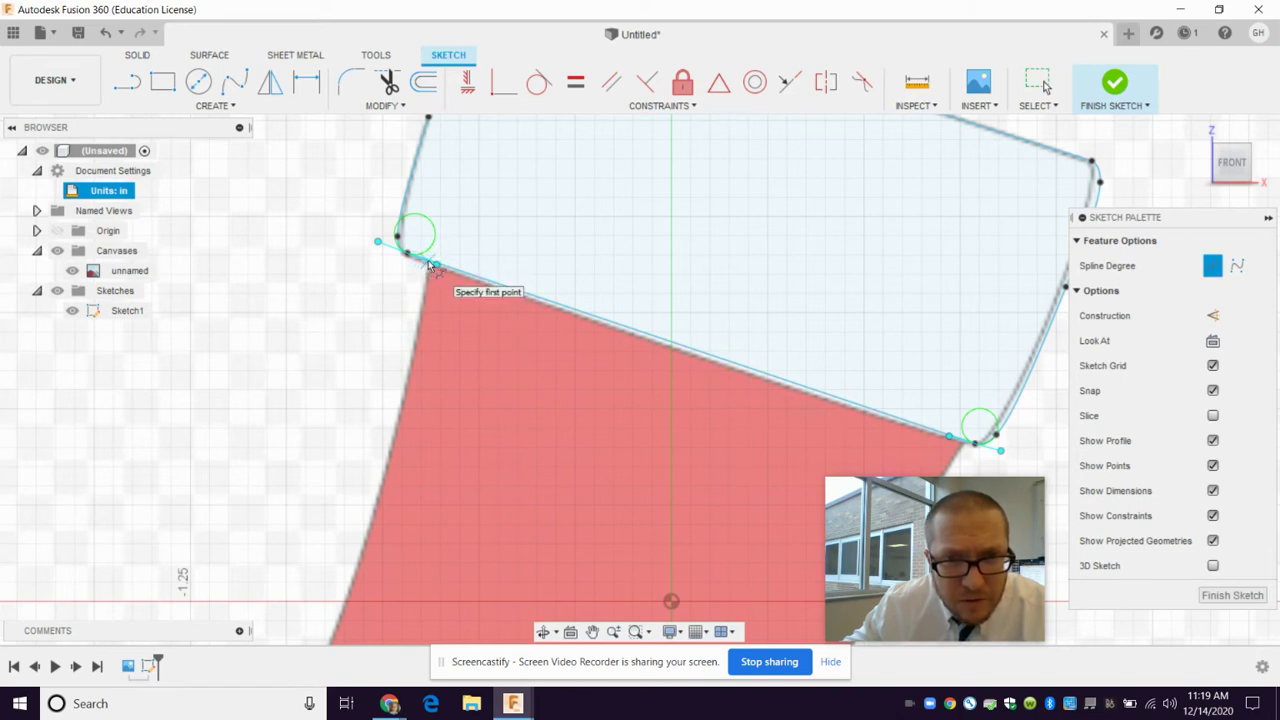
click(432, 266)
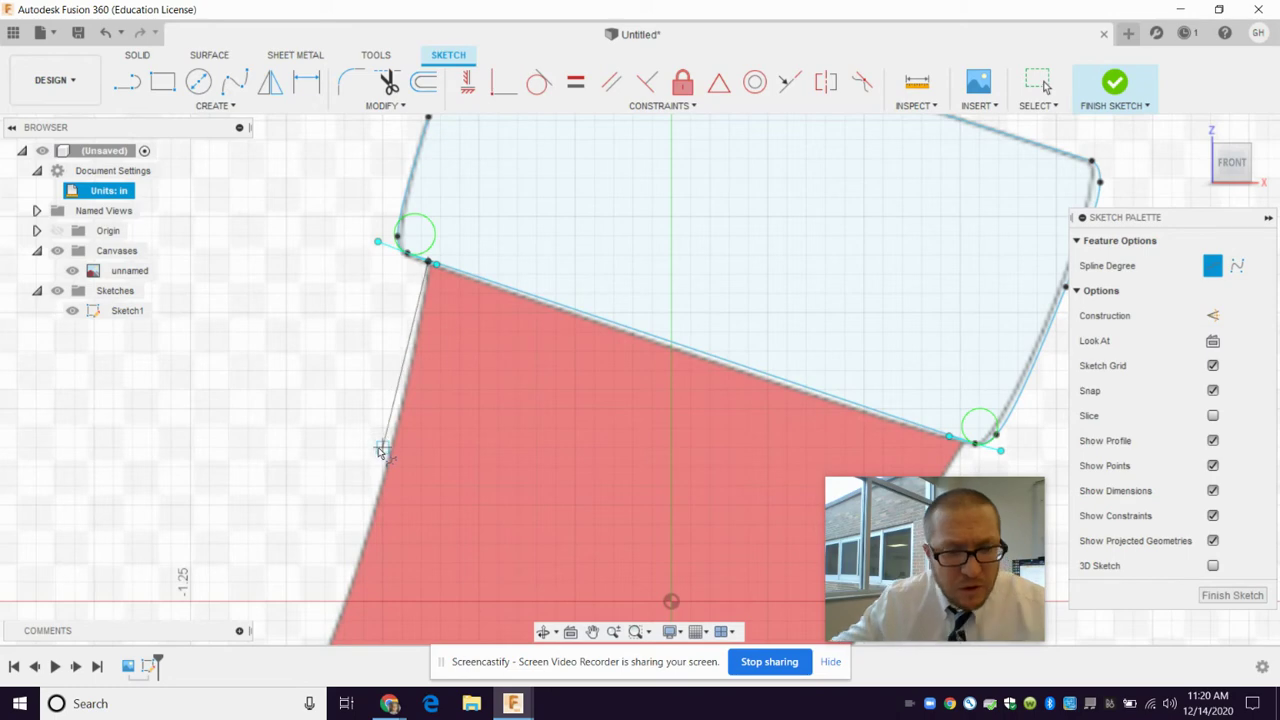
scroll(375, 455, down, 1)
middle_drag(367, 467, 508, 262)
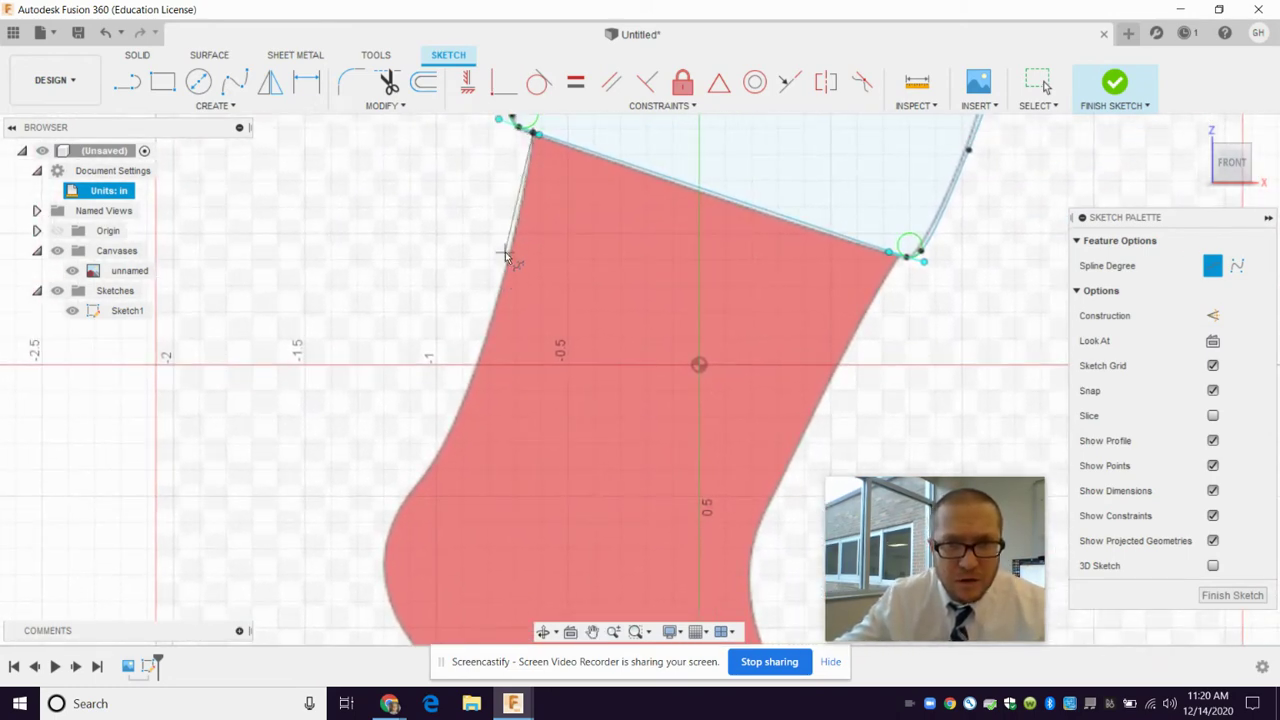
click(466, 389)
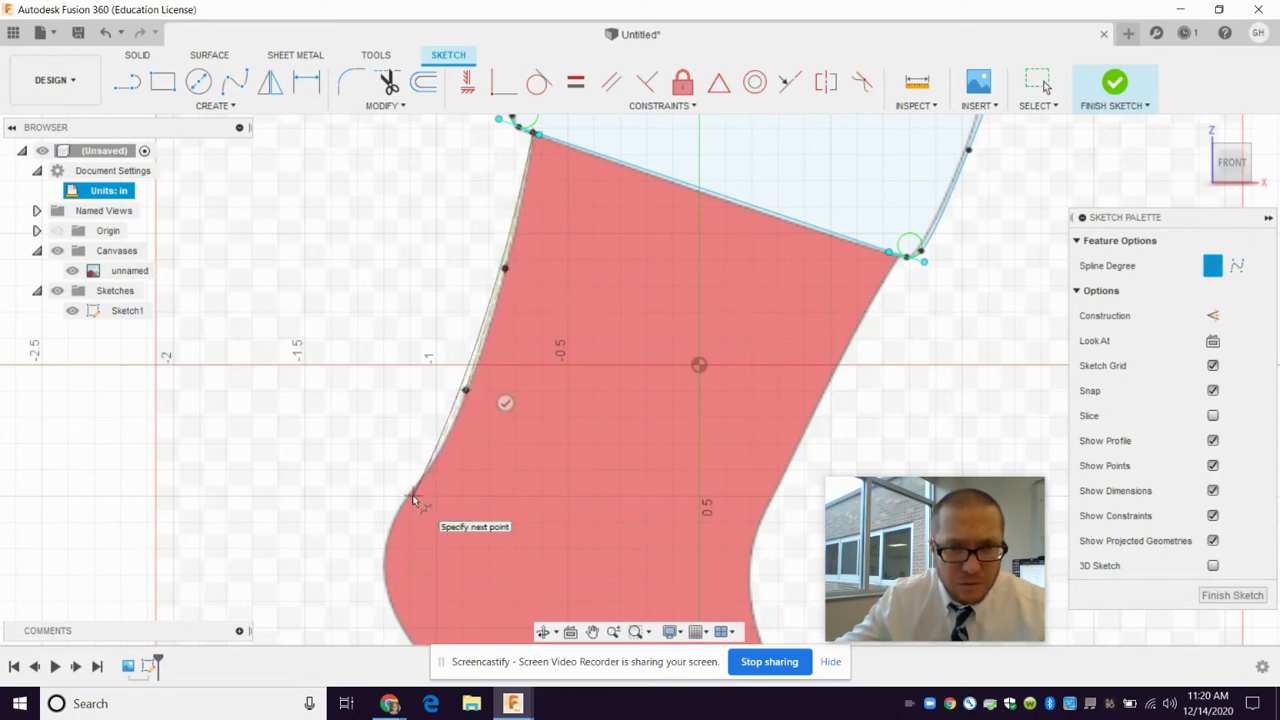
click(381, 549)
click(396, 622)
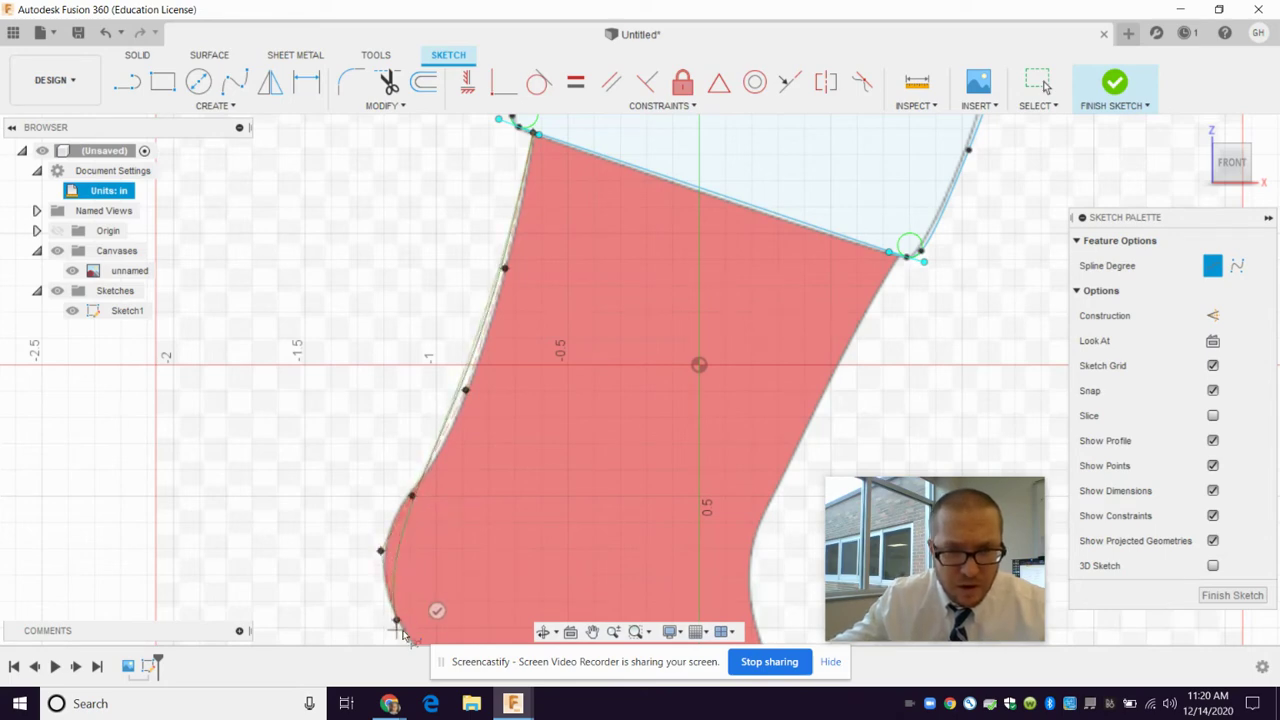
Step: Continue the spline around the bottom of the toe, along the sole and up the heel
scroll(455, 614, down, 3)
scroll(475, 620, up, 2)
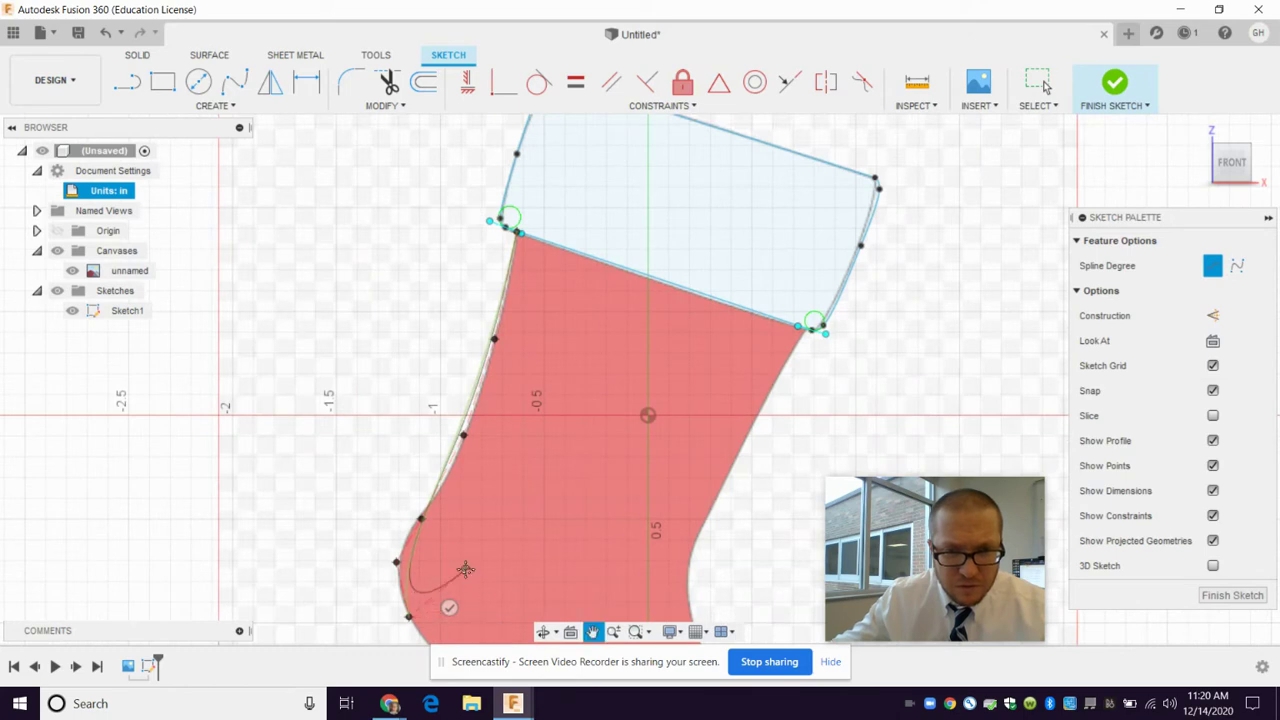
middle_drag(483, 622, 428, 257)
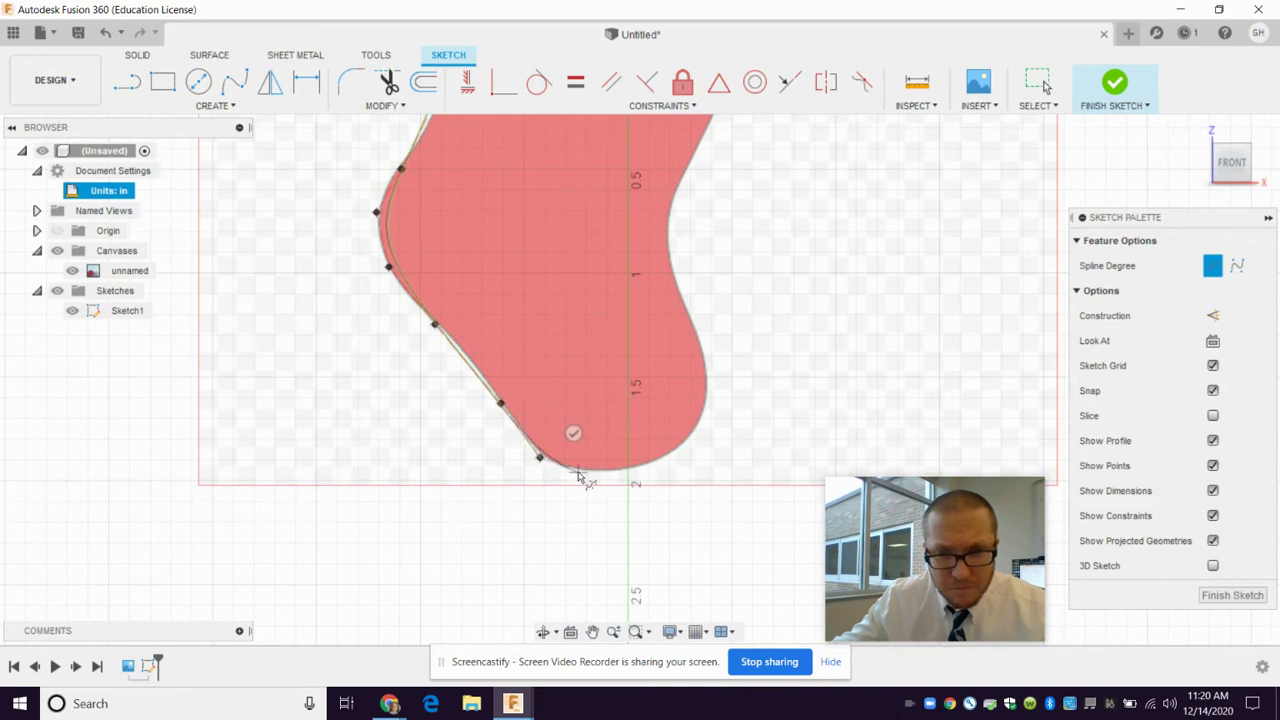
click(628, 476)
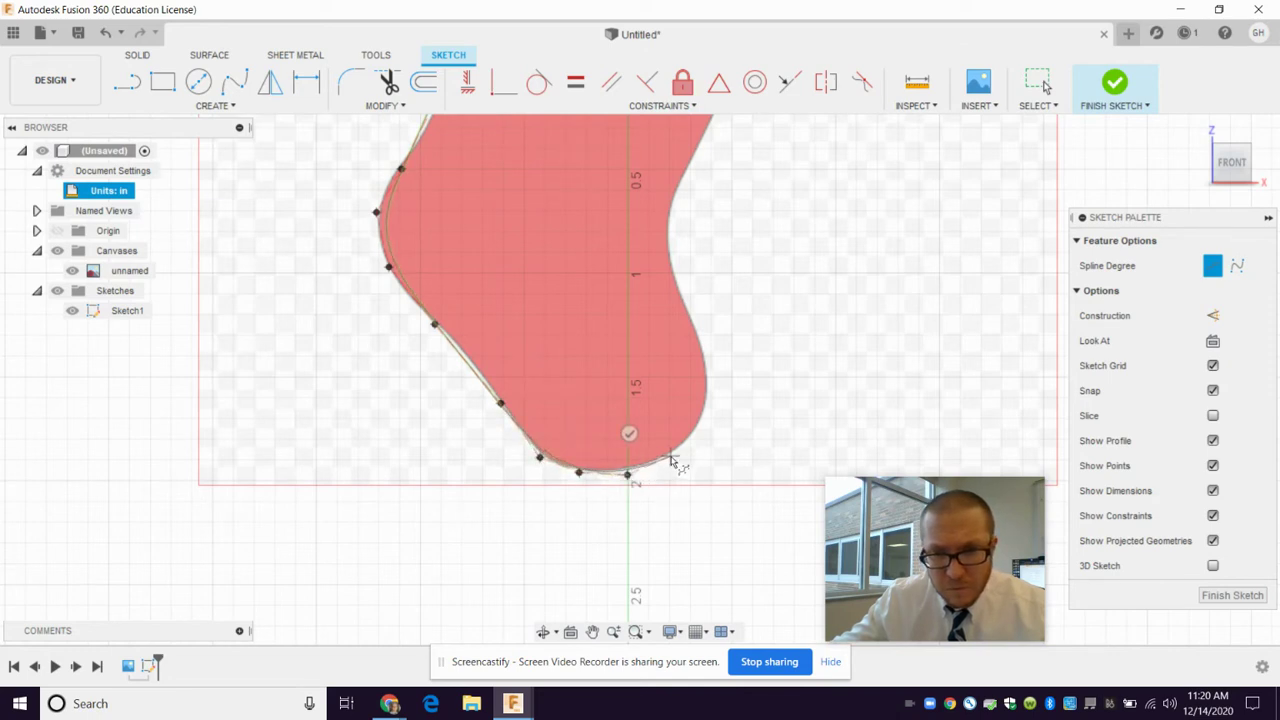
click(711, 393)
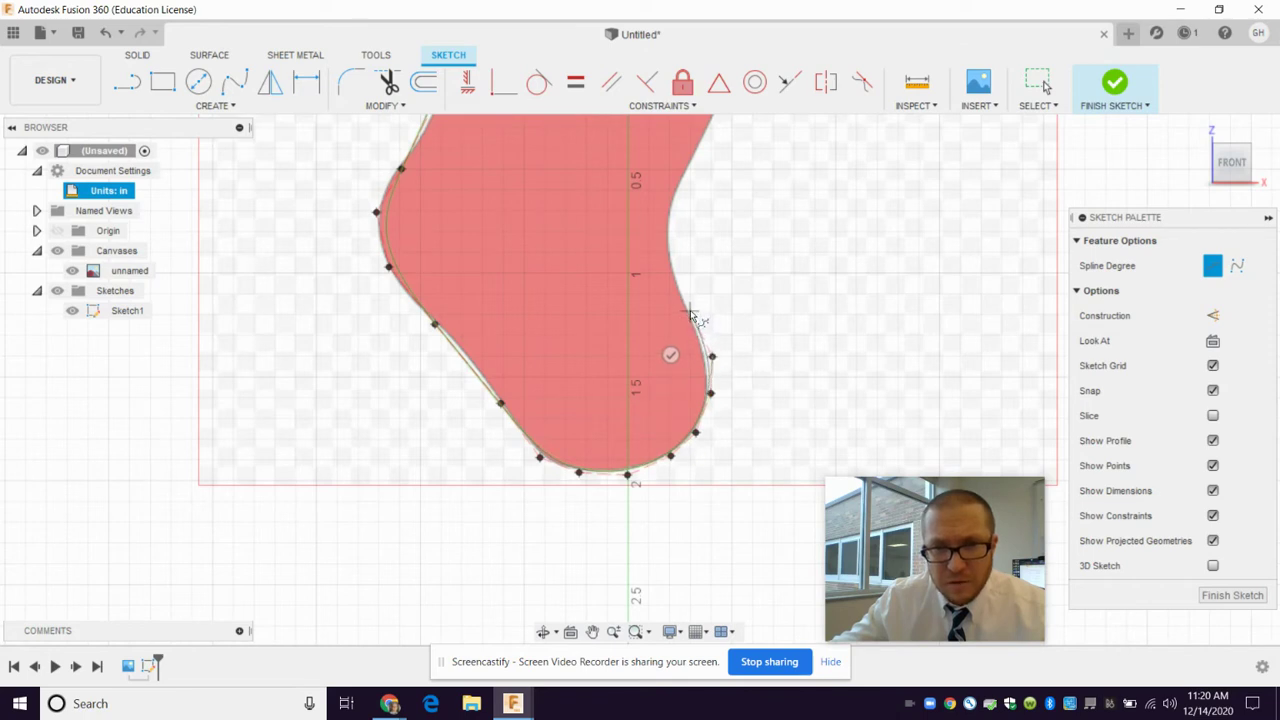
click(666, 238)
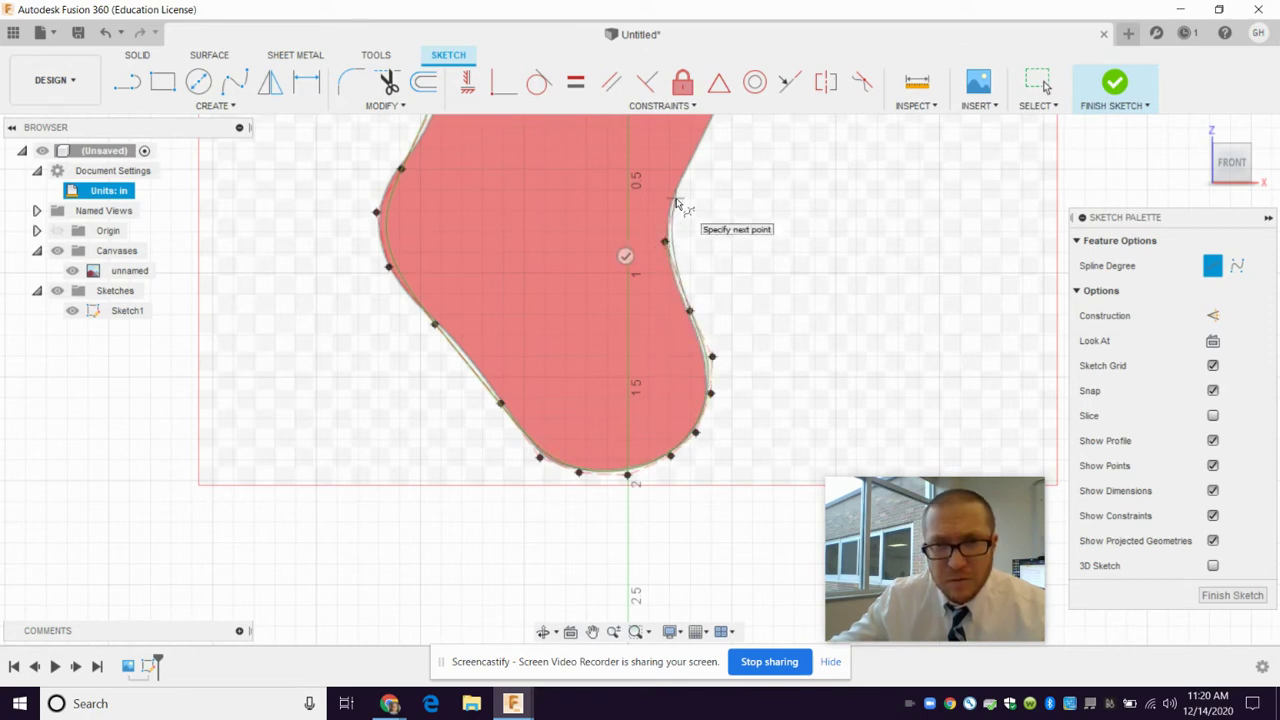
scroll(708, 157, down, 4)
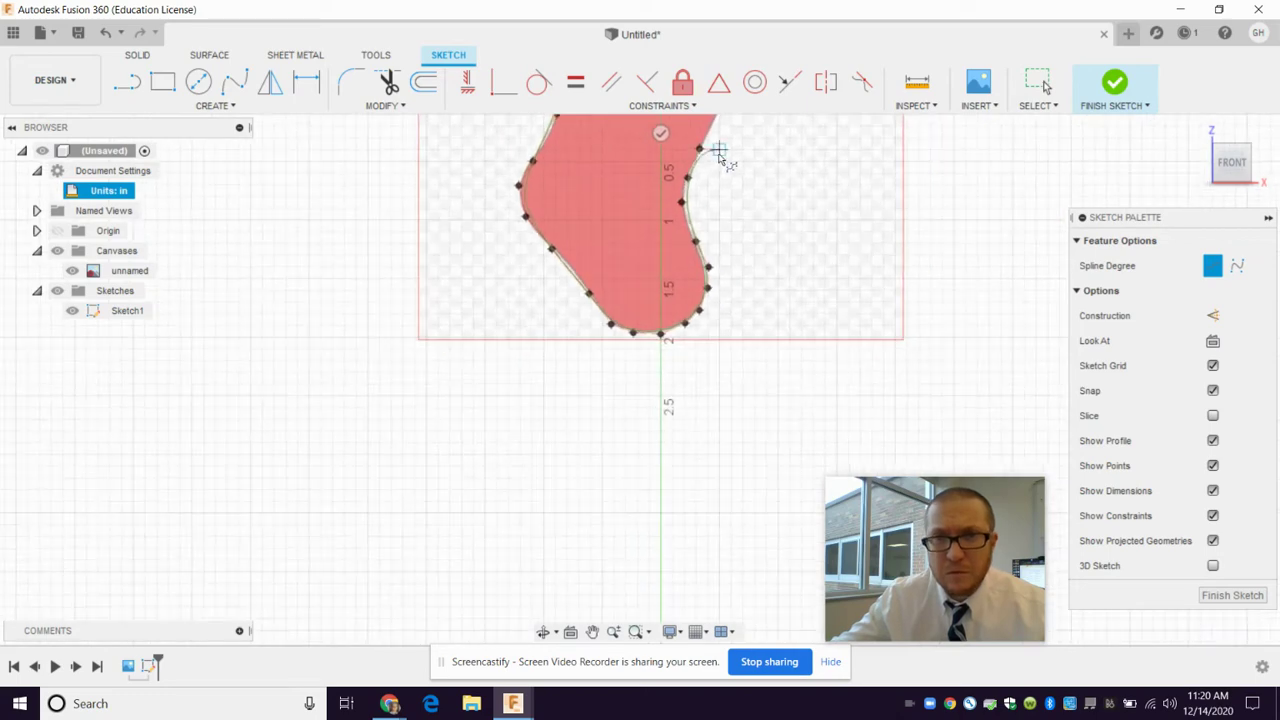
scroll(720, 157, down, 4)
scroll(731, 137, down, 3)
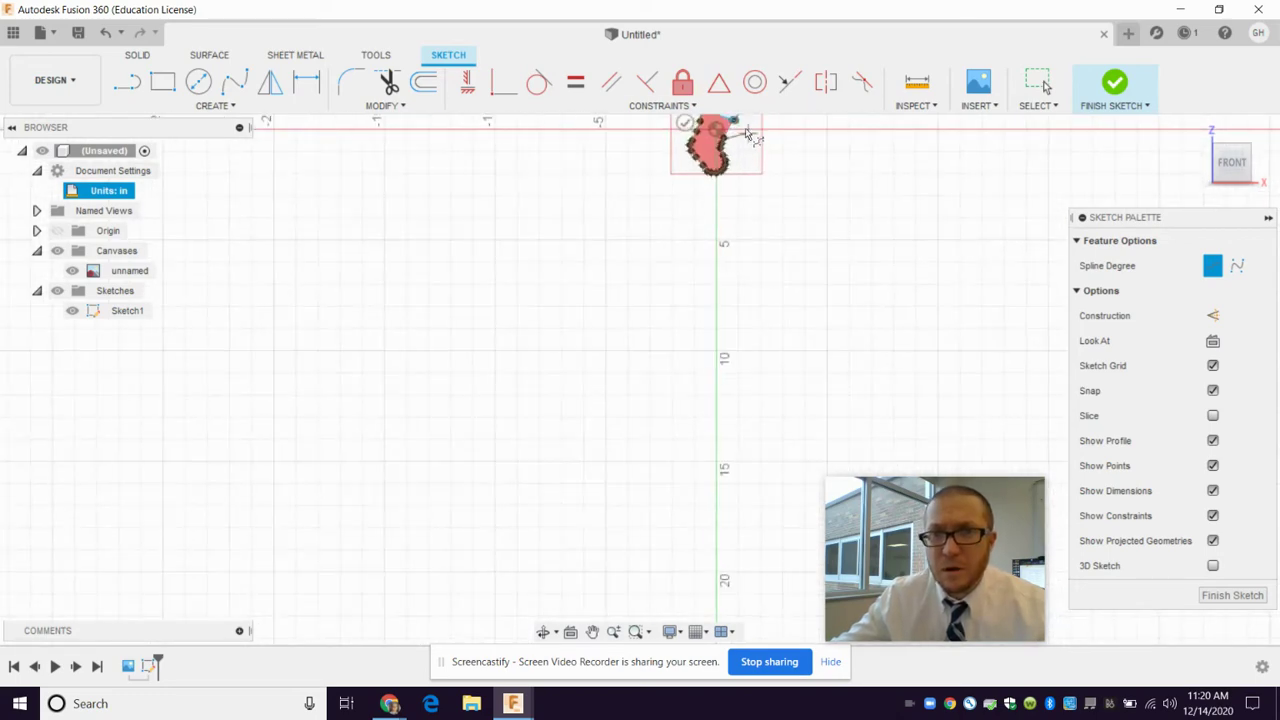
Step: End the spline at the cuff's lower-right corner to close the stocking outline
scroll(740, 125, up, 2)
scroll(745, 123, up, 2)
scroll(745, 123, up, 1)
scroll(714, 223, up, 1)
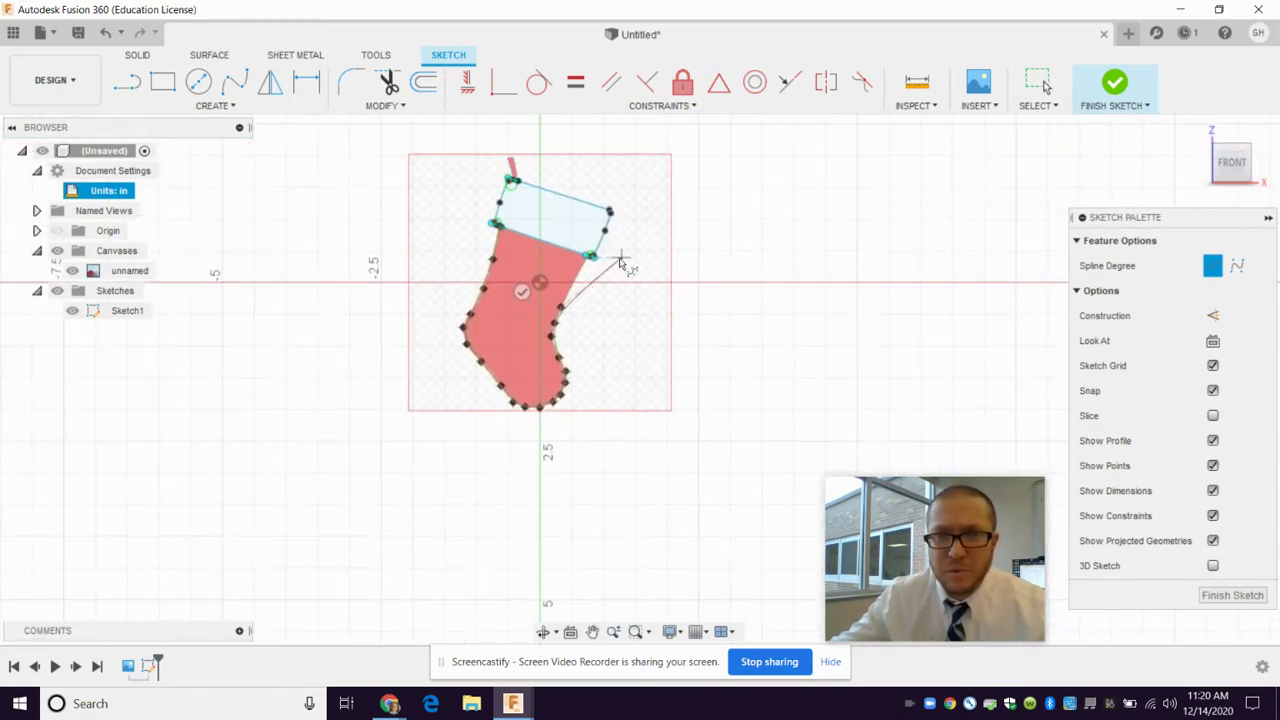
scroll(623, 263, up, 1)
scroll(605, 270, up, 1)
scroll(602, 268, up, 1)
scroll(605, 265, up, 1)
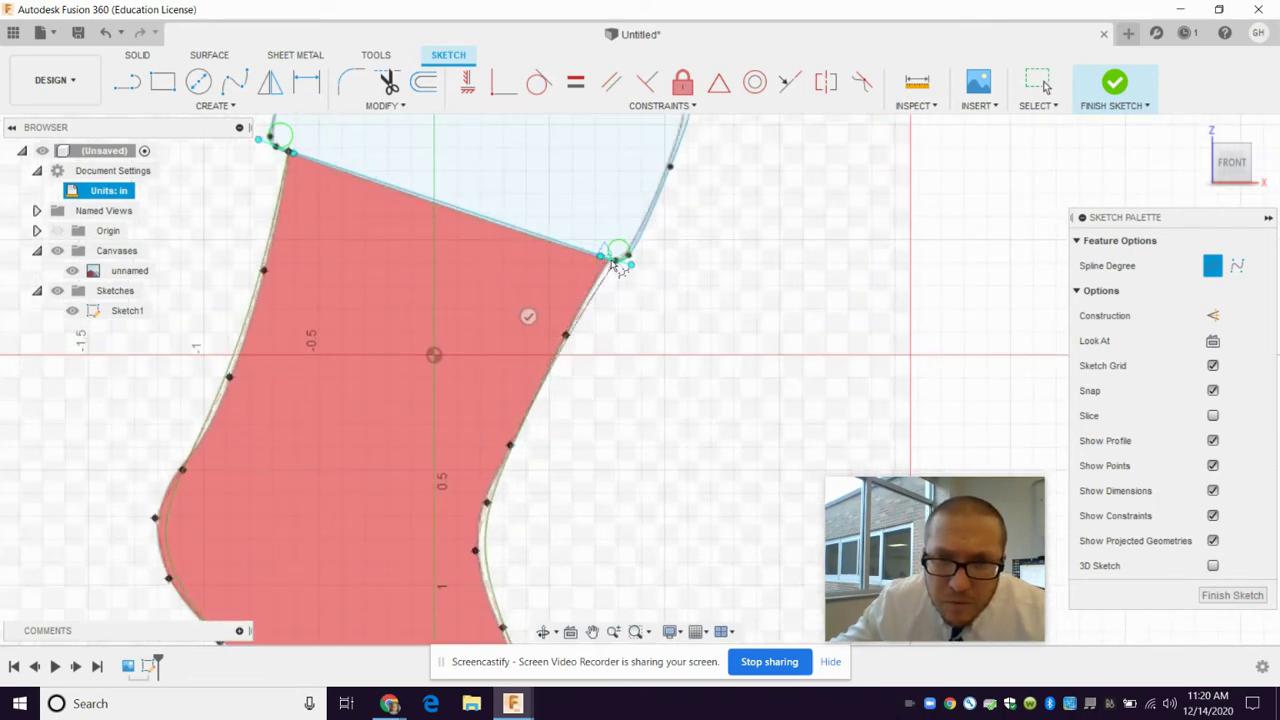
scroll(605, 262, up, 2)
scroll(605, 262, up, 2)
scroll(608, 260, up, 2)
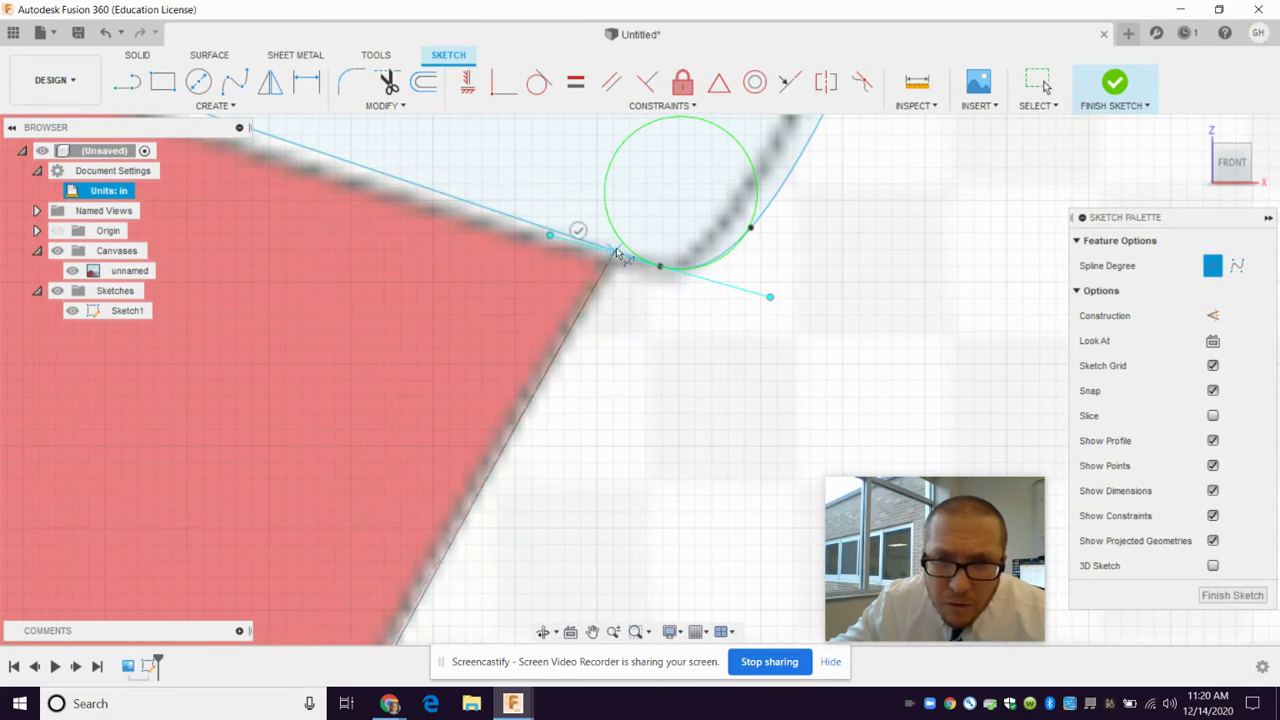
click(614, 250)
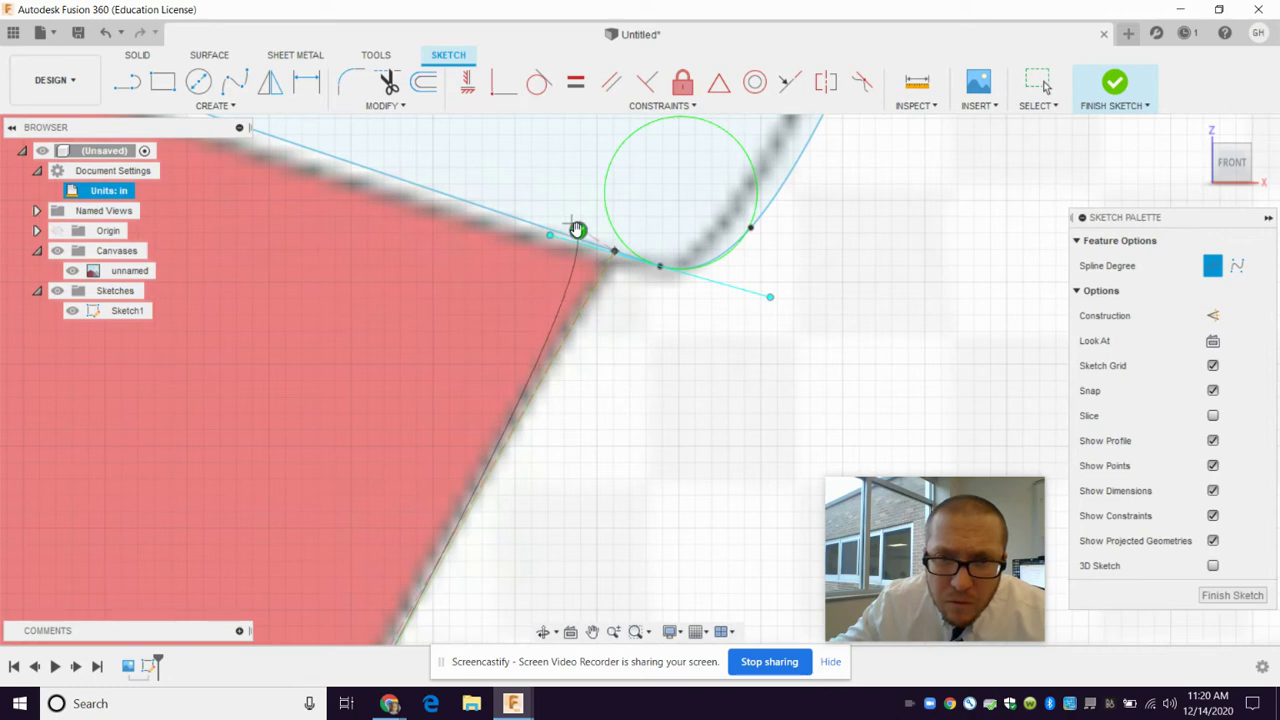
click(578, 231)
Step: Place two points at the leg's top-left corner, then exit the spline tool
scroll(315, 427, down, 3)
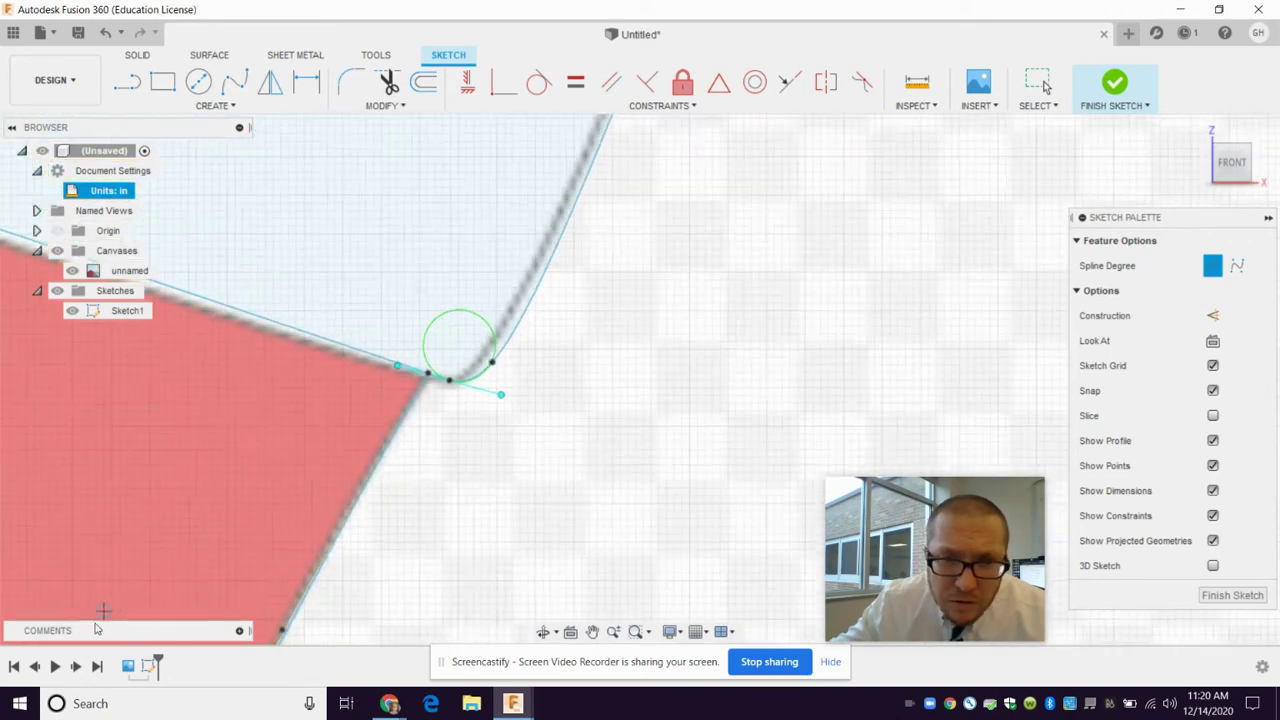
scroll(315, 427, down, 3)
scroll(315, 427, down, 1)
middle_drag(108, 475, 630, 240)
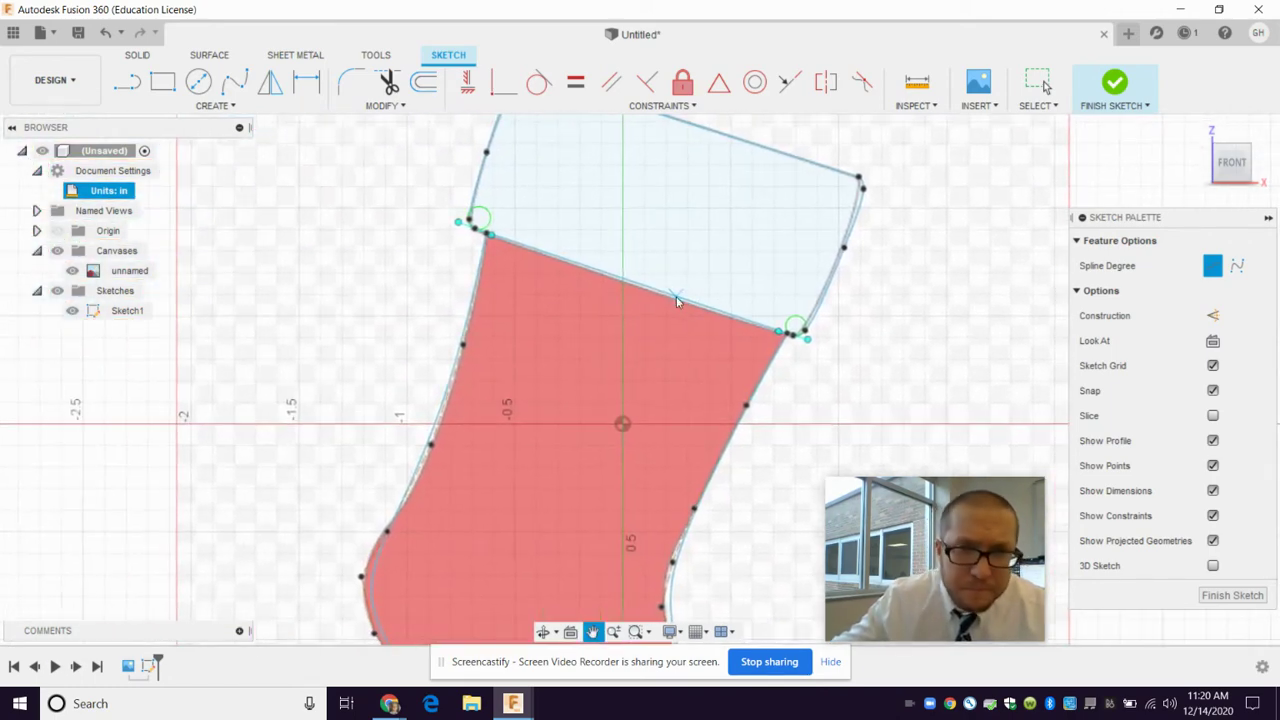
scroll(478, 228, up, 3)
scroll(478, 228, up, 3)
scroll(478, 228, up, 2)
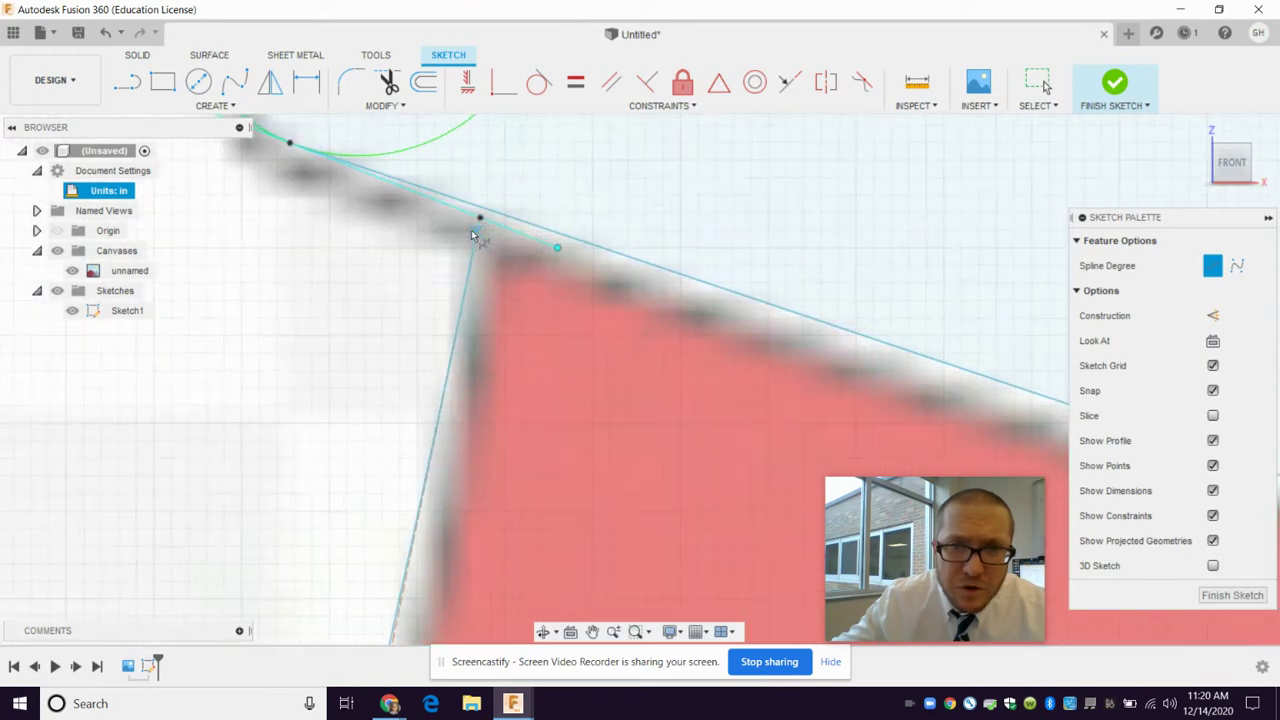
scroll(482, 215, up, 2)
click(487, 206)
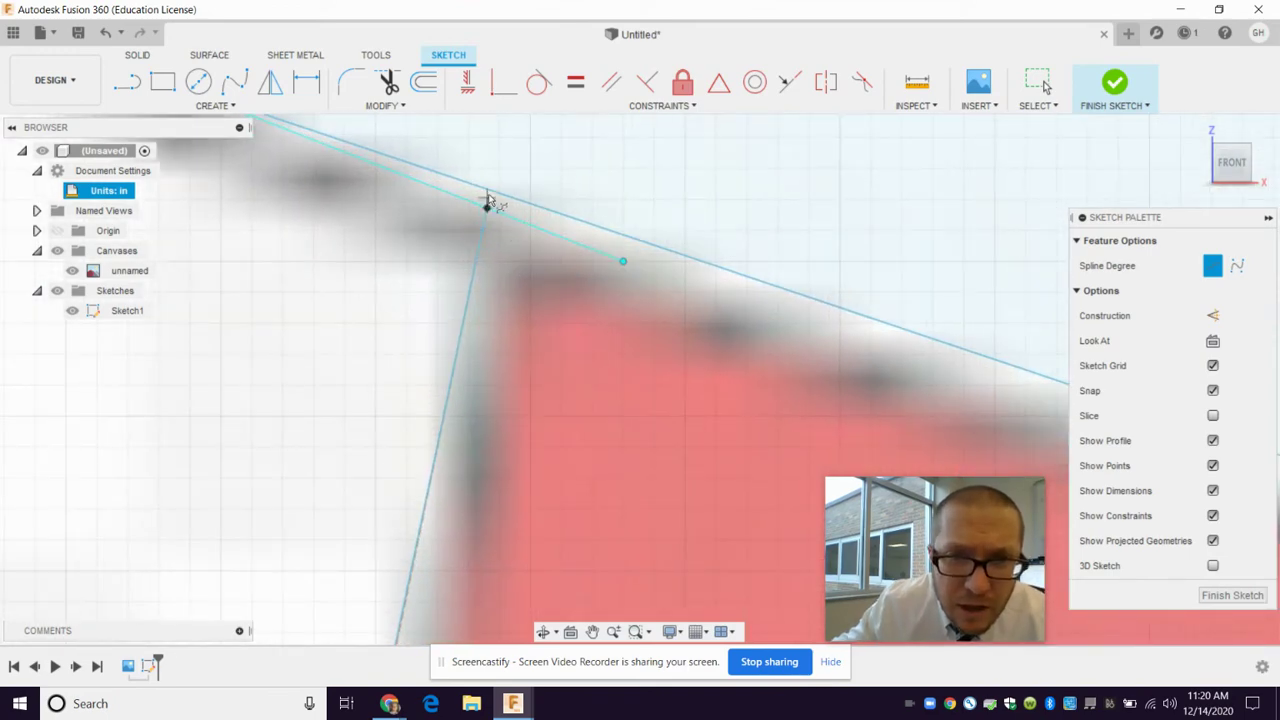
click(490, 190)
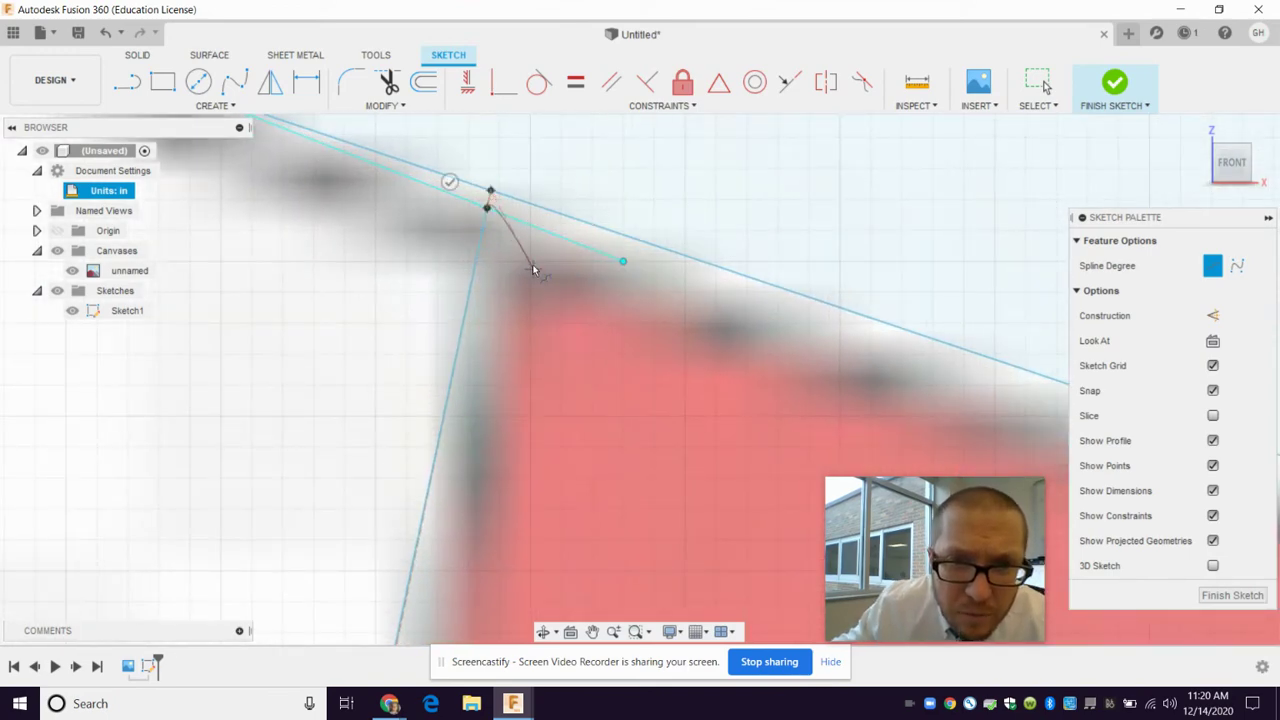
key(Escape)
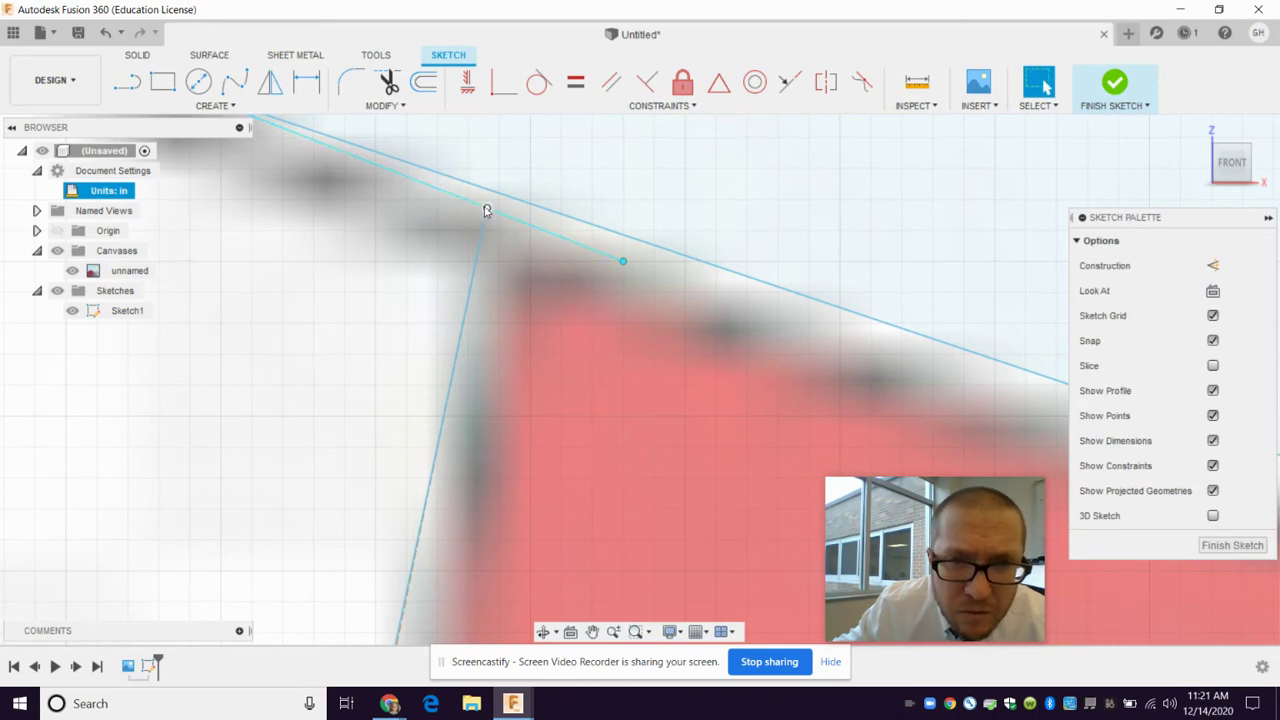
Step: Delete the coincident constraint on the leg's top-left point and snap its end onto the cuff's bottom edge
mouse_move(486, 210)
mouse_down()
mouse_move(495, 196)
mouse_move(487, 220)
mouse_up()
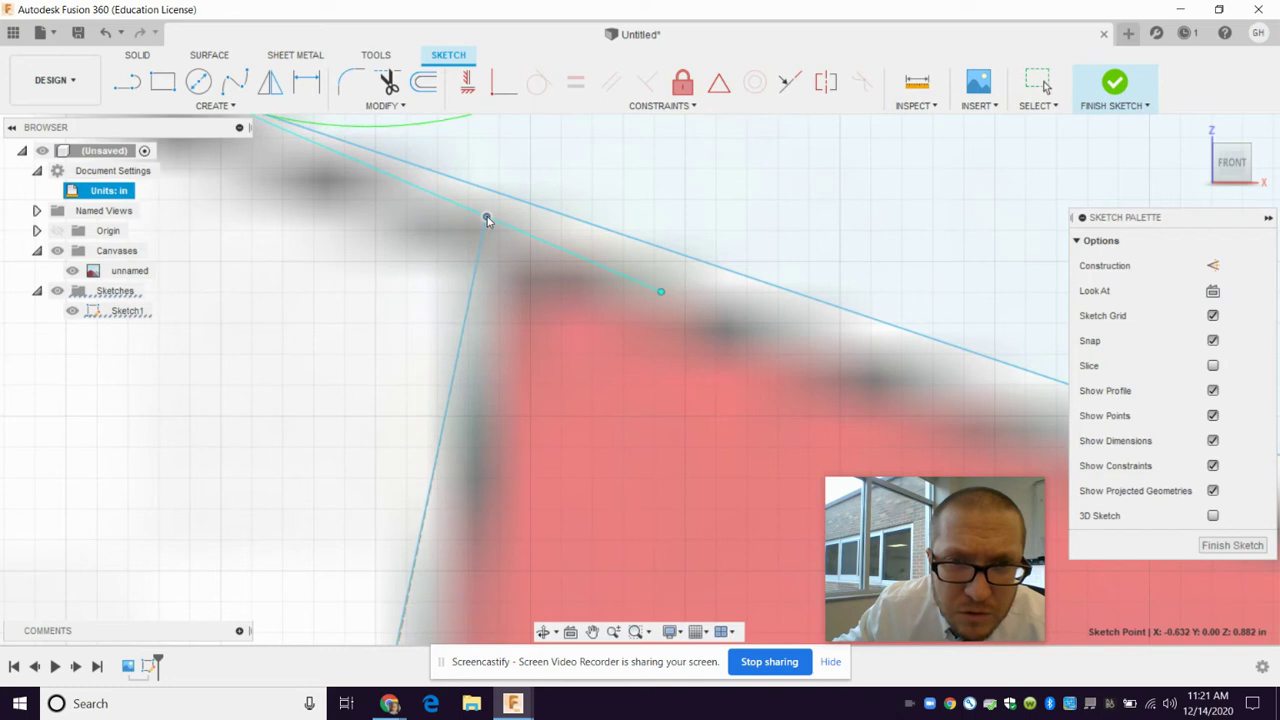
right_click(487, 220)
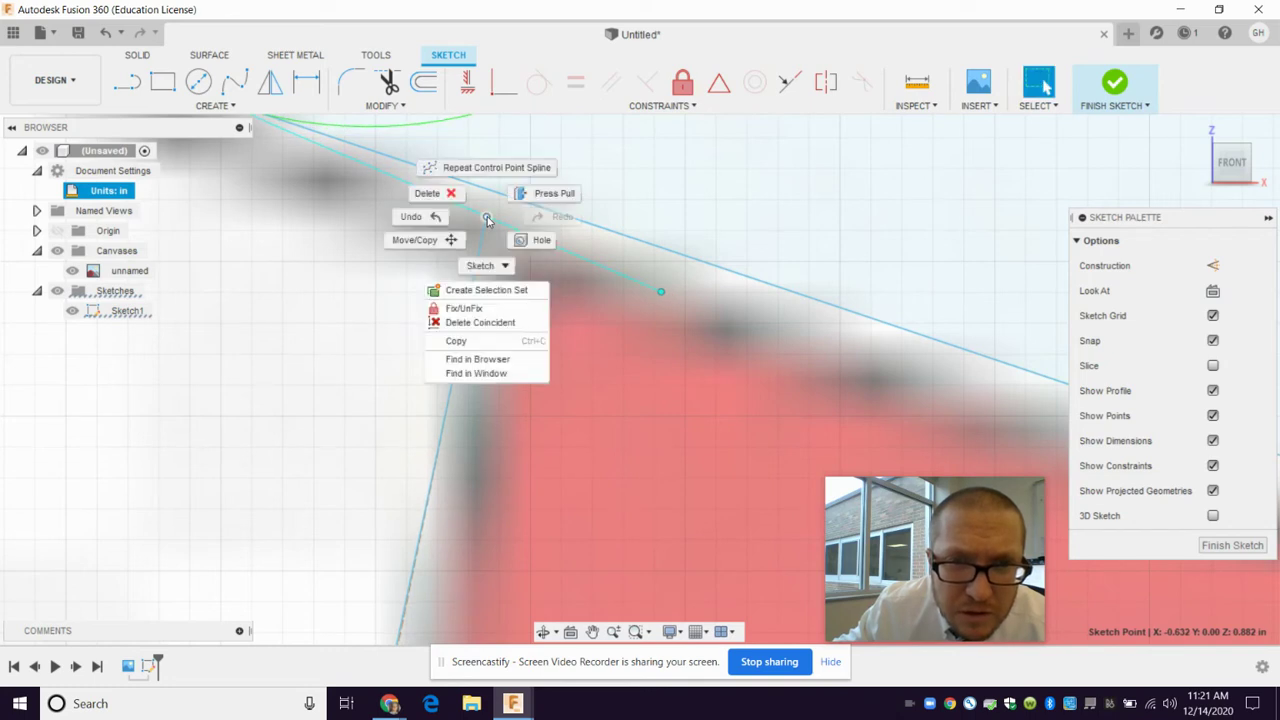
click(468, 324)
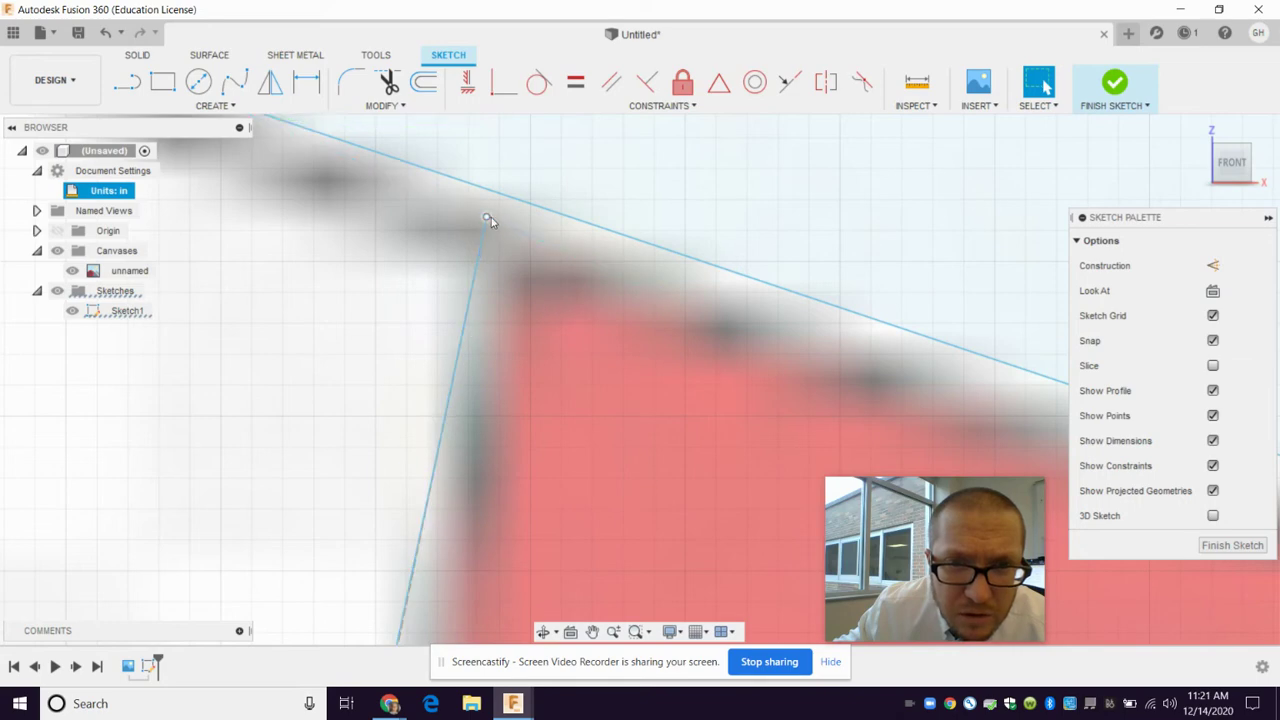
drag(488, 217, 494, 193)
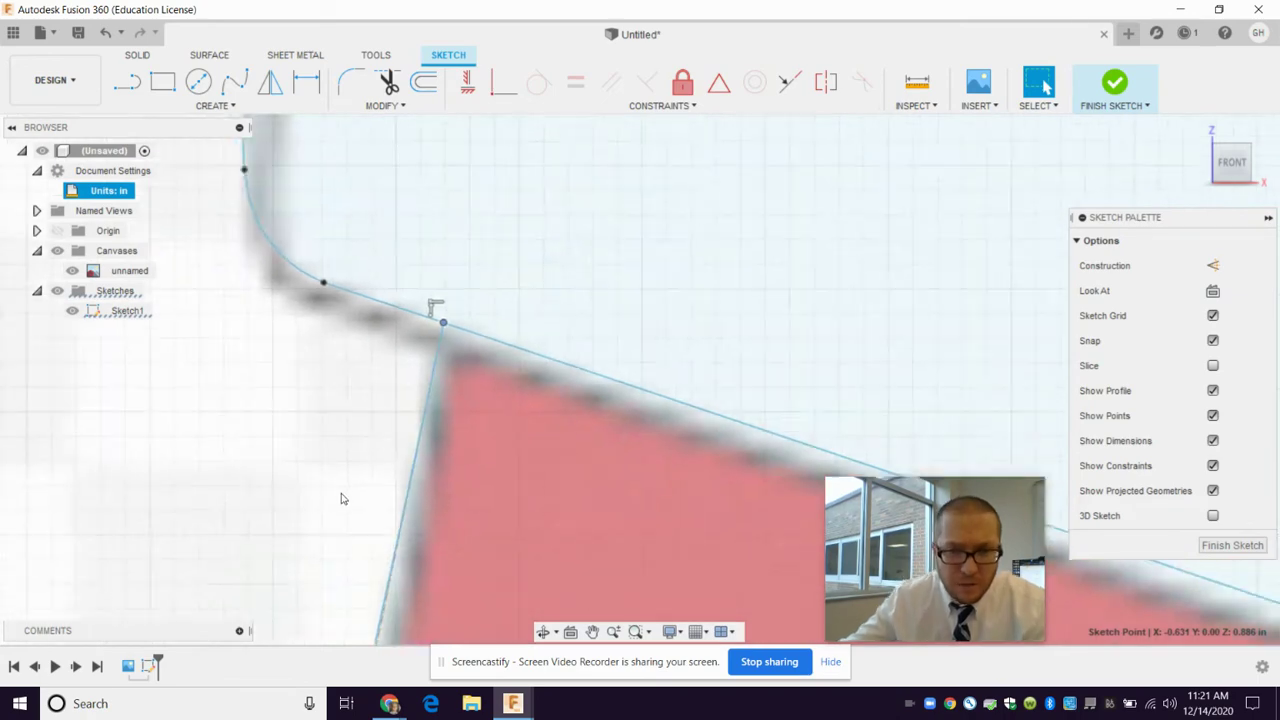
middle_drag(468, 343, 409, 320)
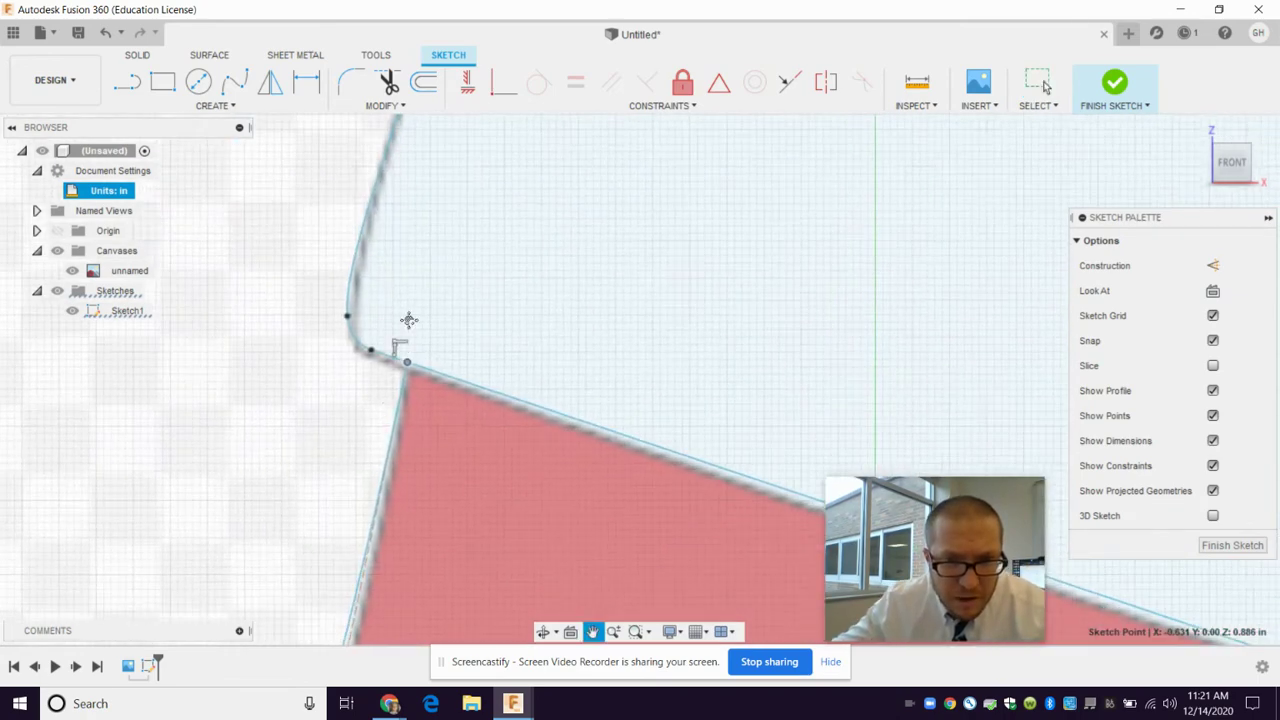
scroll(409, 320, up, 5)
scroll(466, 418, down, 3)
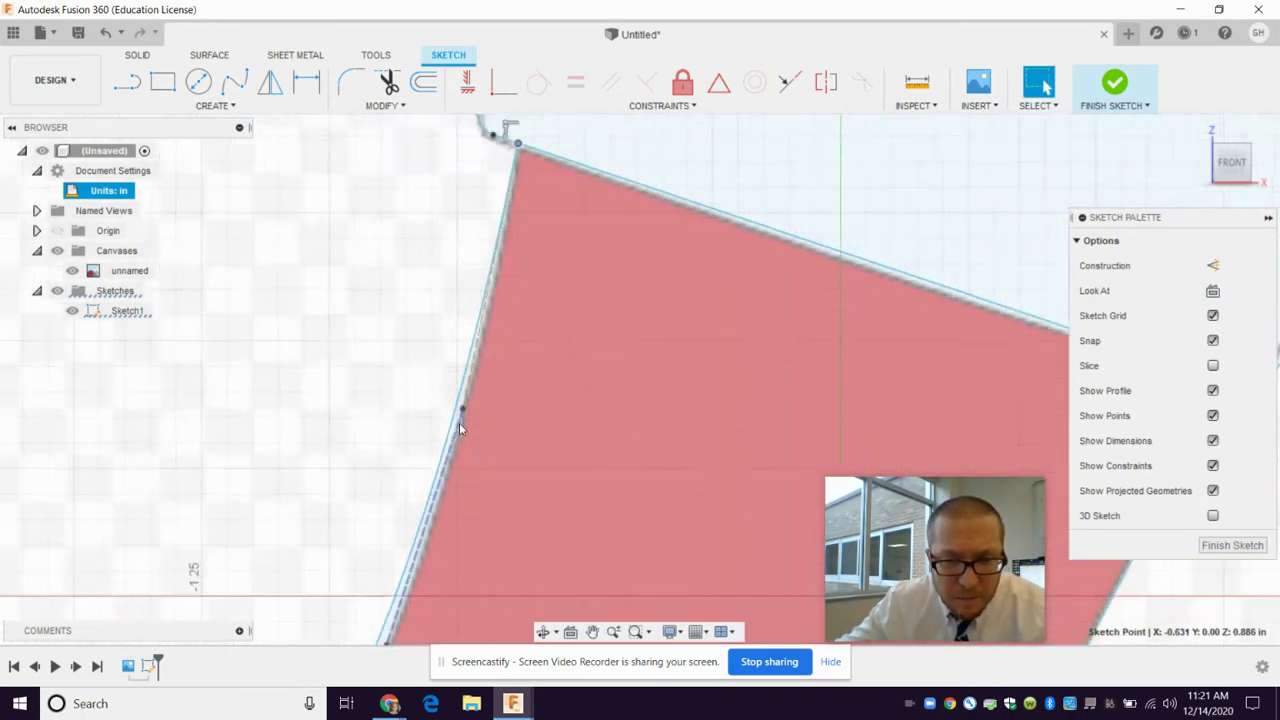
scroll(459, 422, down, 3)
middle_drag(449, 523, 567, 355)
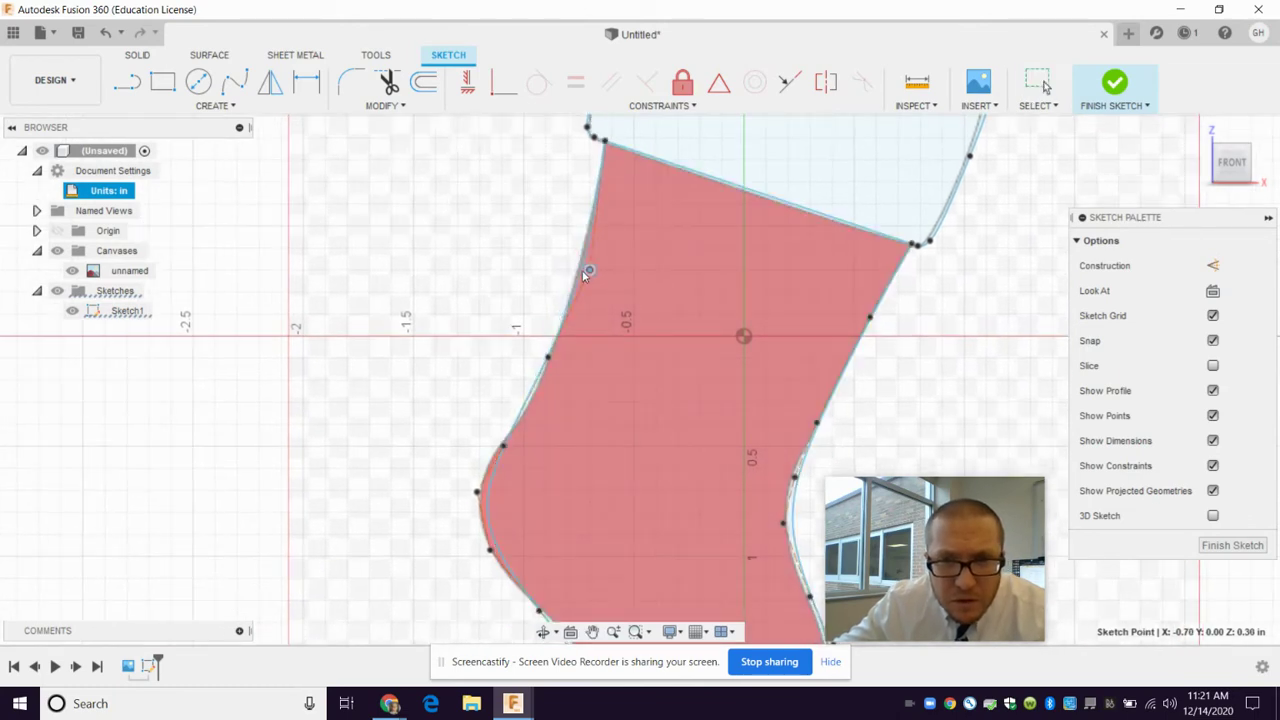
Step: Nudge two heel spline points left to refine the heel curve
key(Escape)
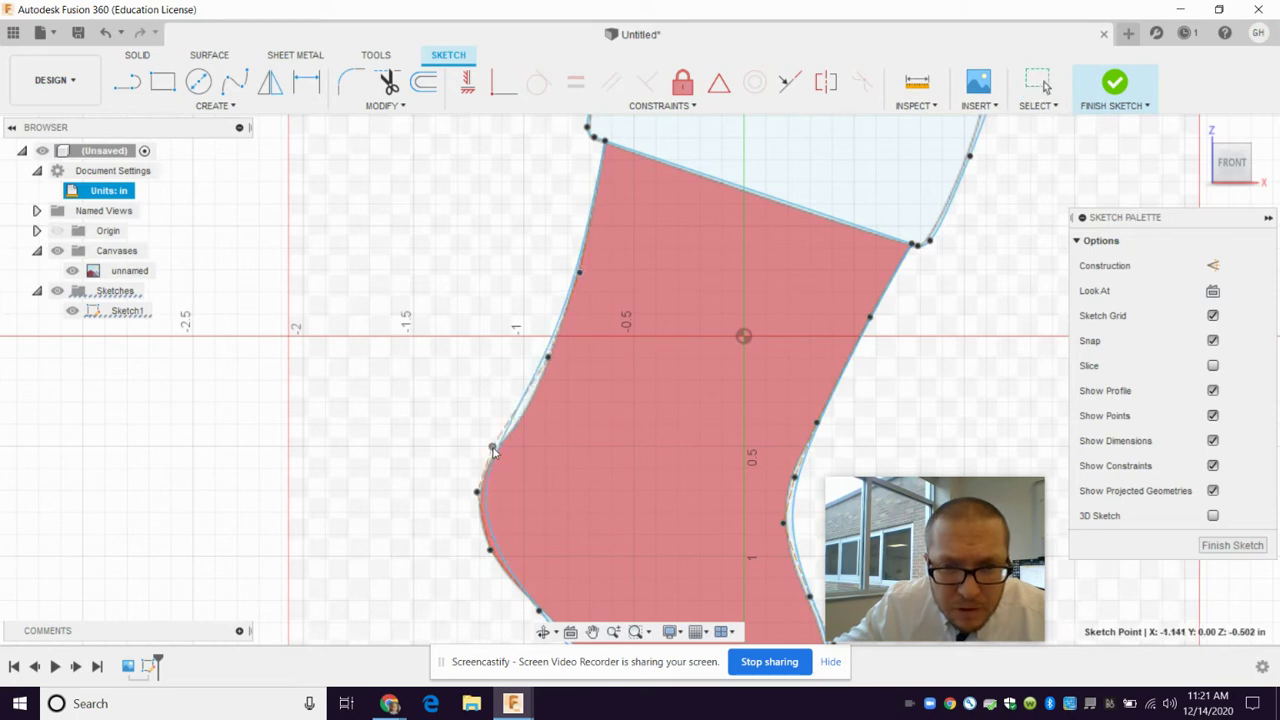
drag(502, 447, 491, 447)
drag(477, 495, 469, 501)
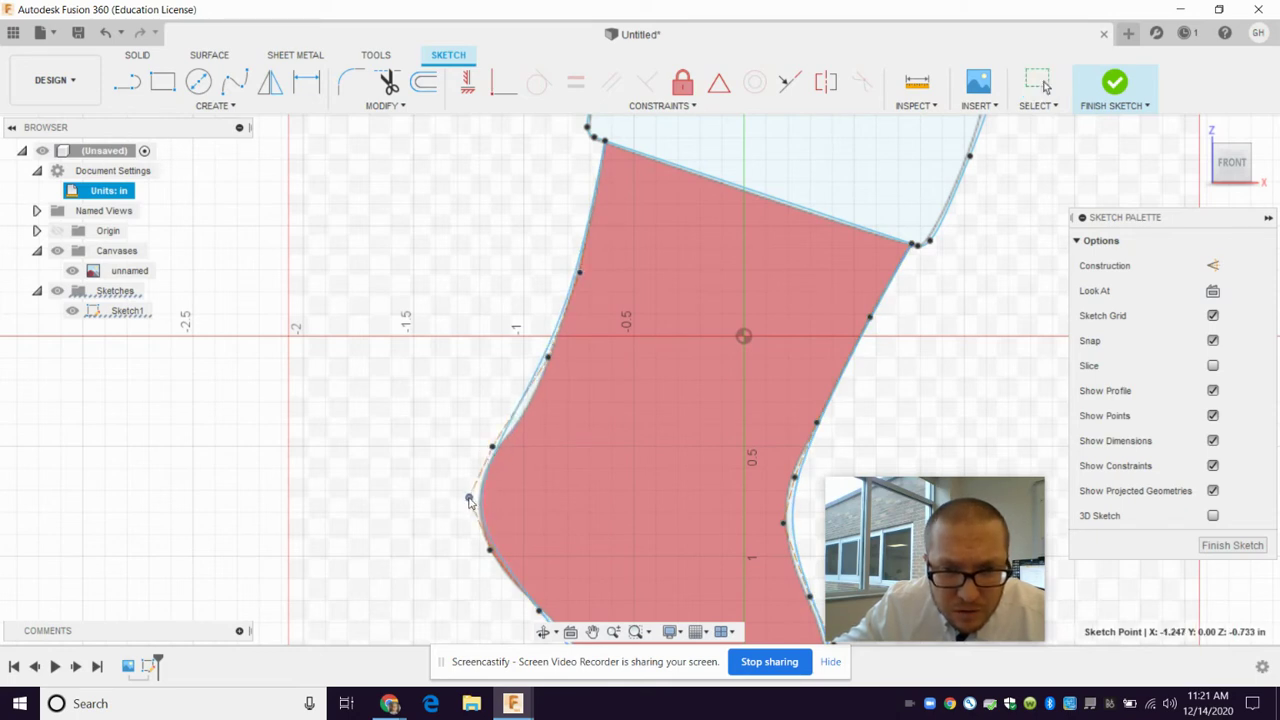
key(Escape)
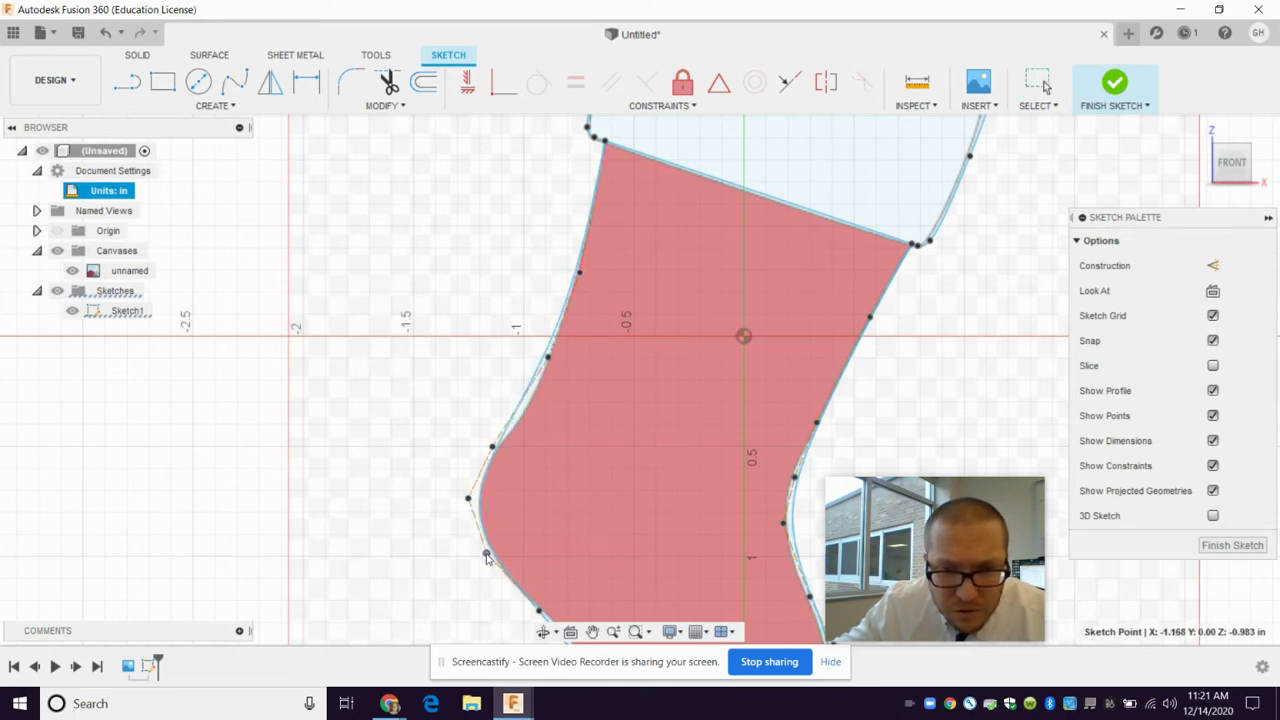
scroll(512, 624, down, 3)
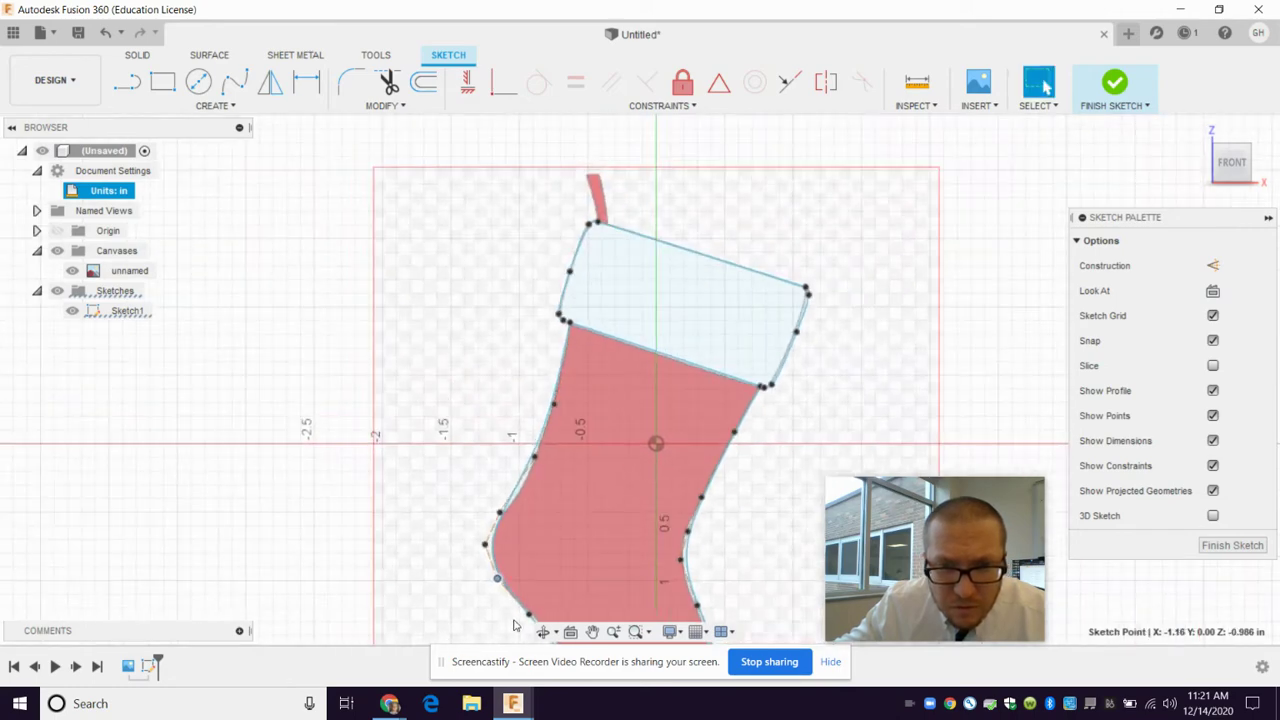
click(541, 463)
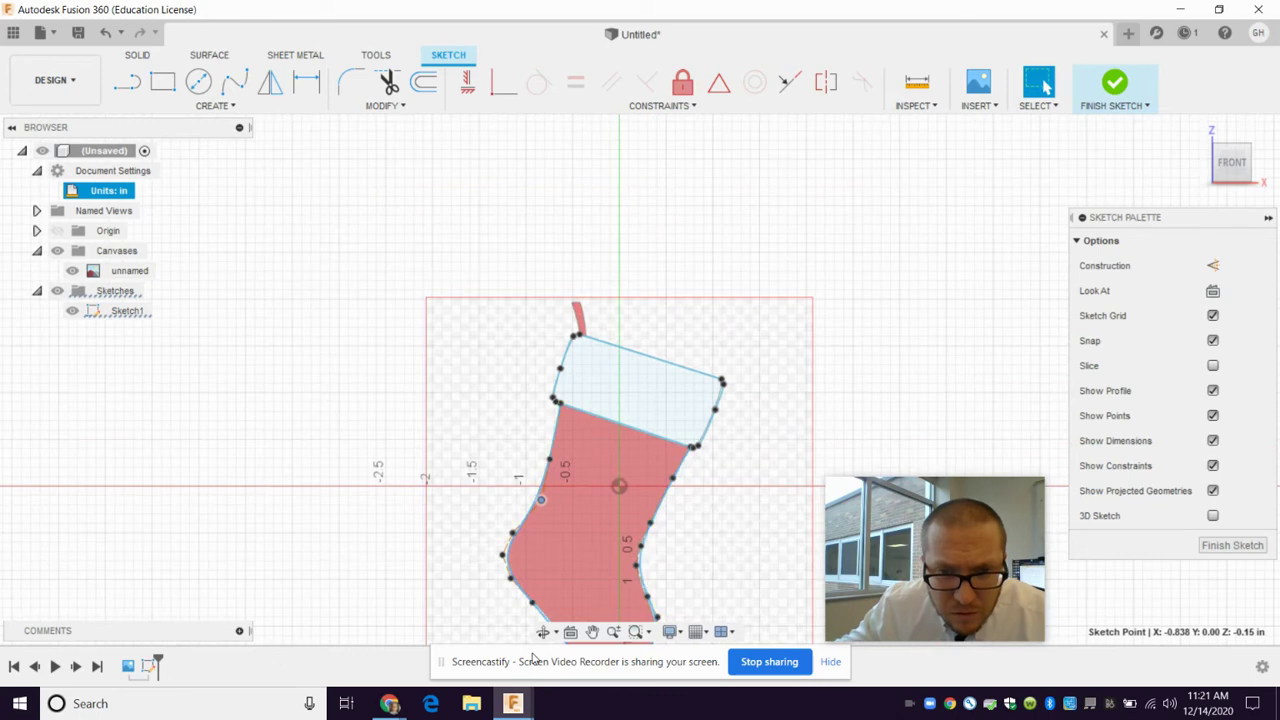
Step: Drag the foot's left-edge and upper toe spline points to follow the reference picture
scroll(571, 578, up, 1)
middle_drag(571, 578, 531, 347)
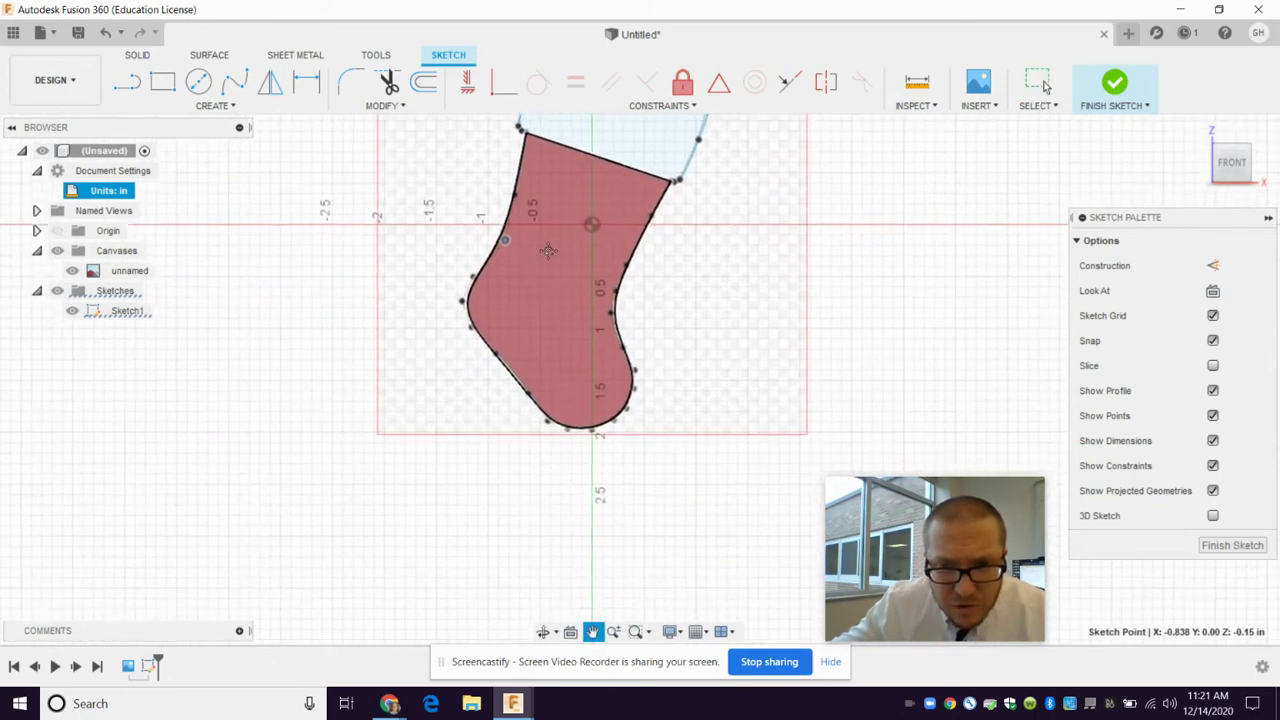
scroll(531, 347, up, 2)
scroll(500, 310, up, 2)
scroll(465, 275, up, 1)
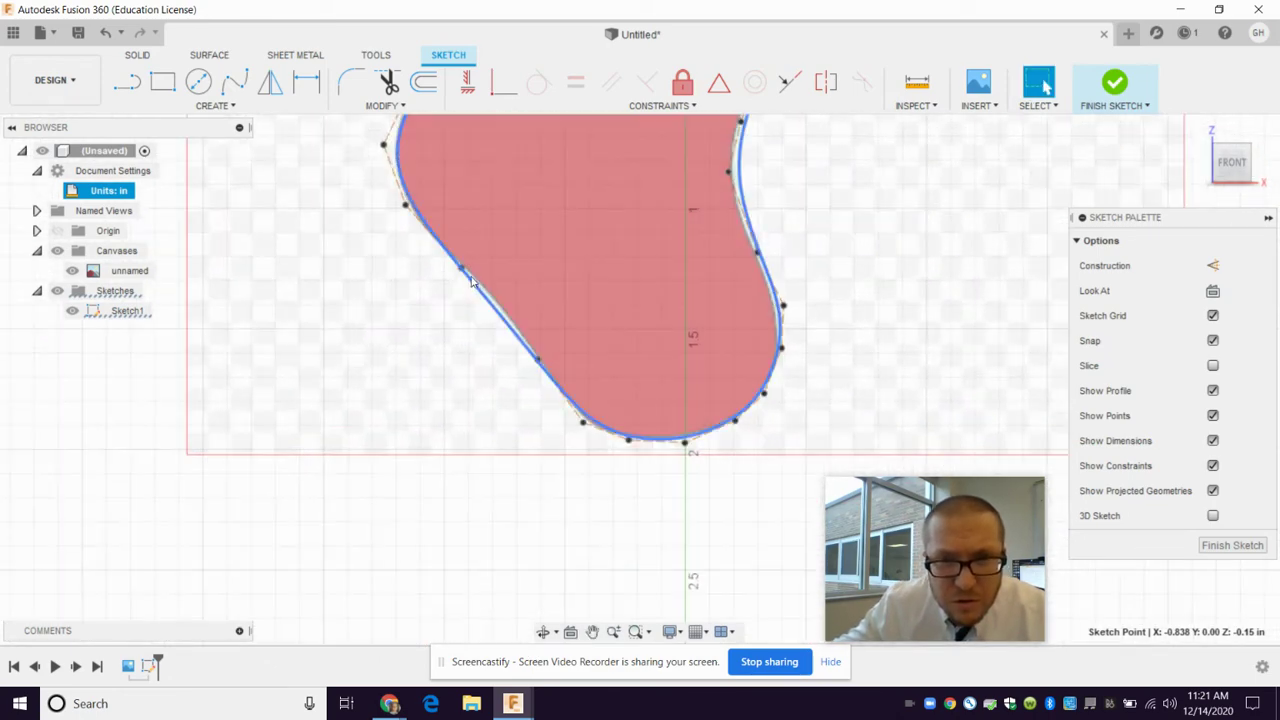
drag(463, 270, 490, 281)
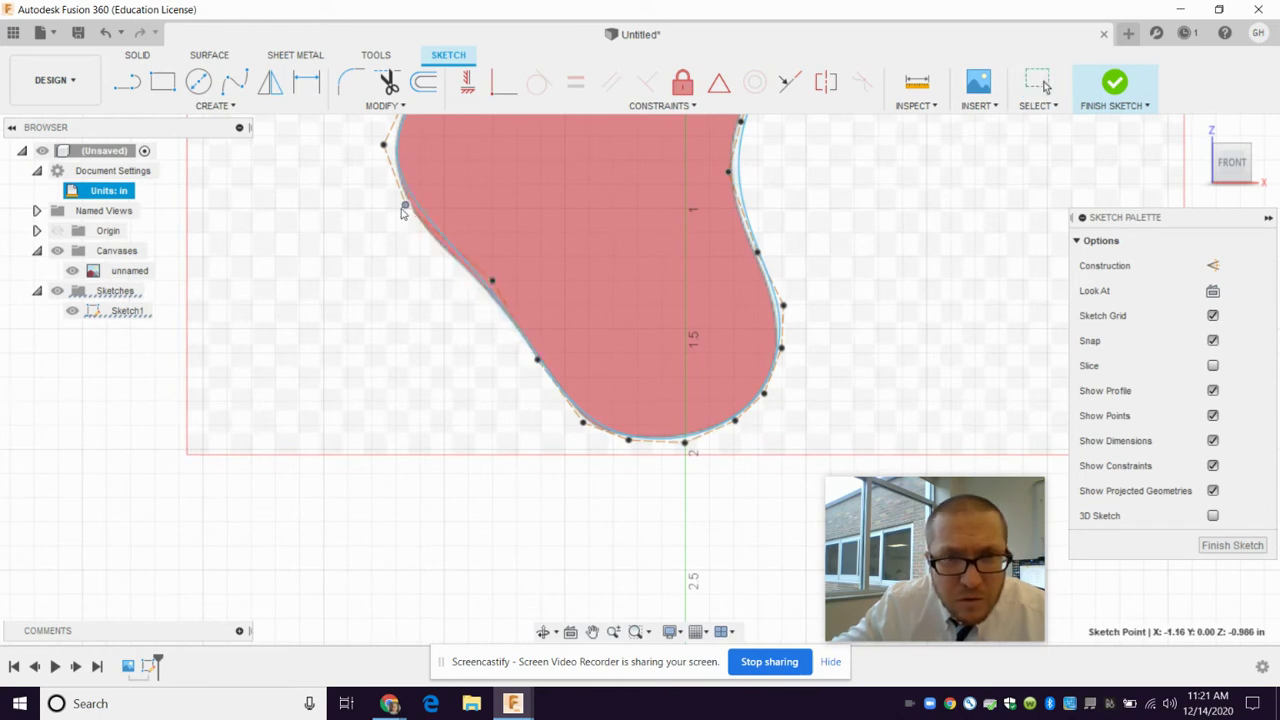
drag(405, 208, 396, 208)
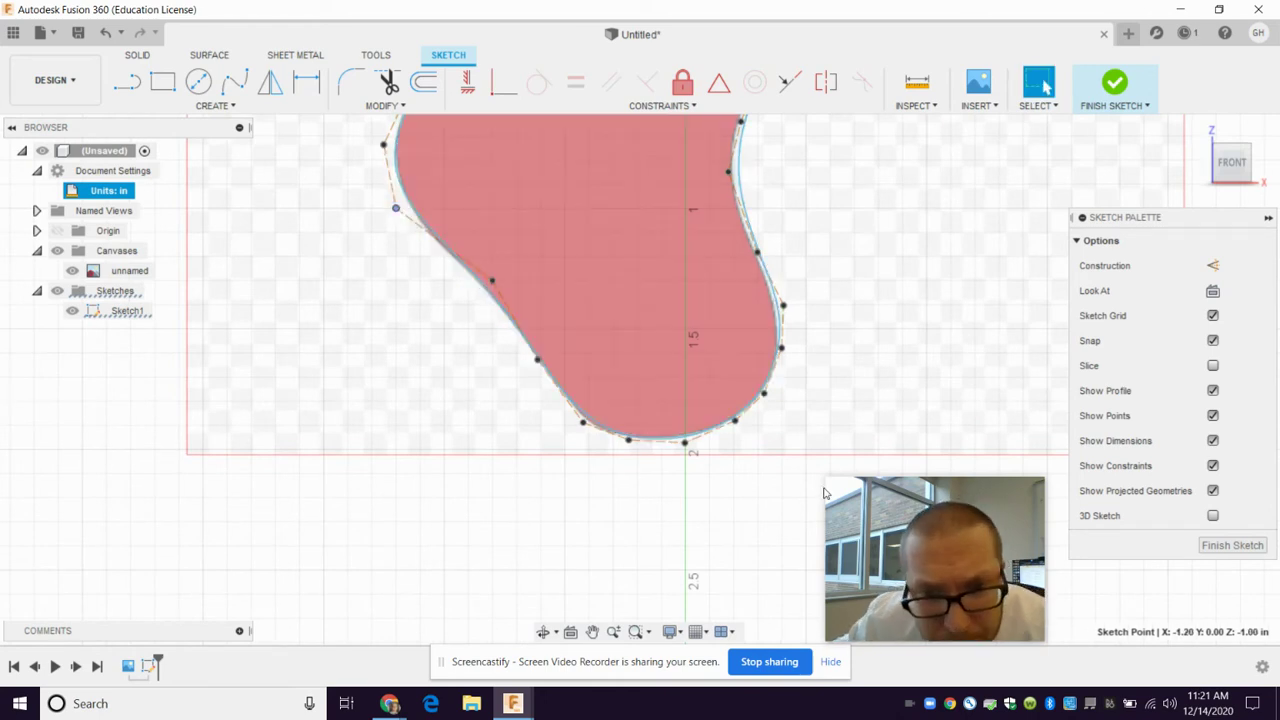
scroll(812, 440, down, 2)
scroll(850, 380, down, 3)
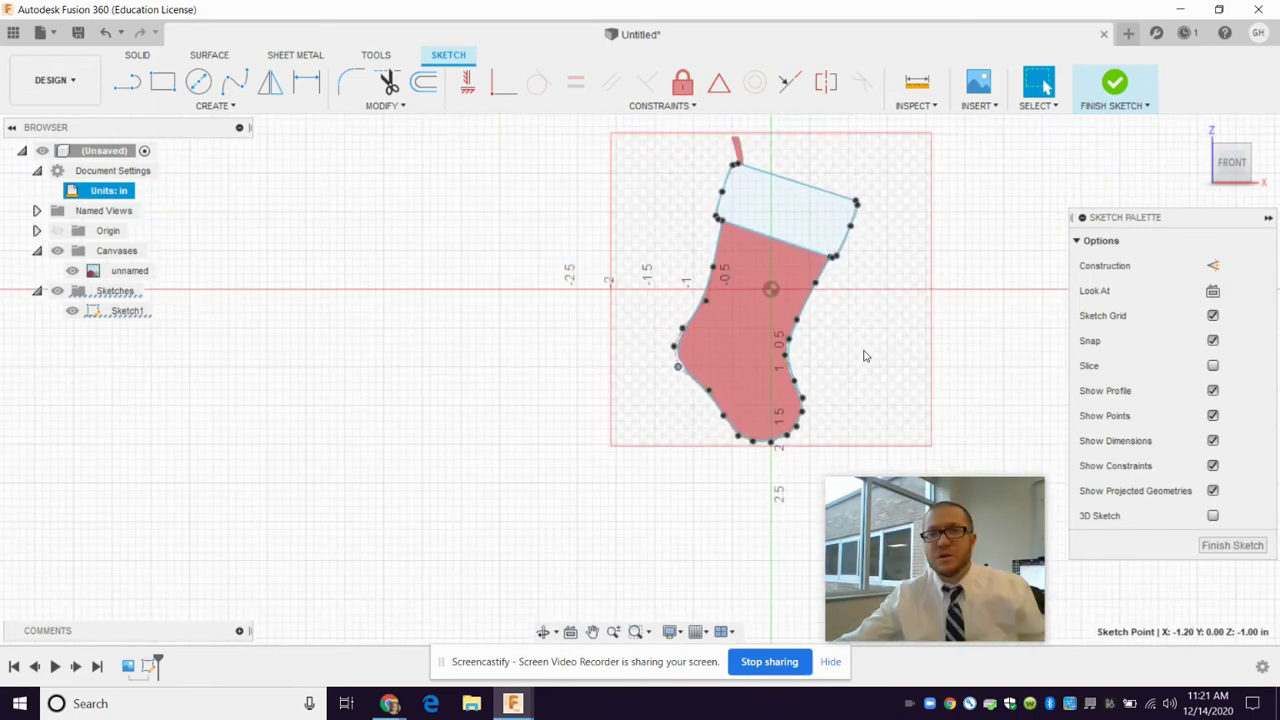
Step: Finish Sketch1, return to the Home 3D view, and launch Extrude
click(1110, 84)
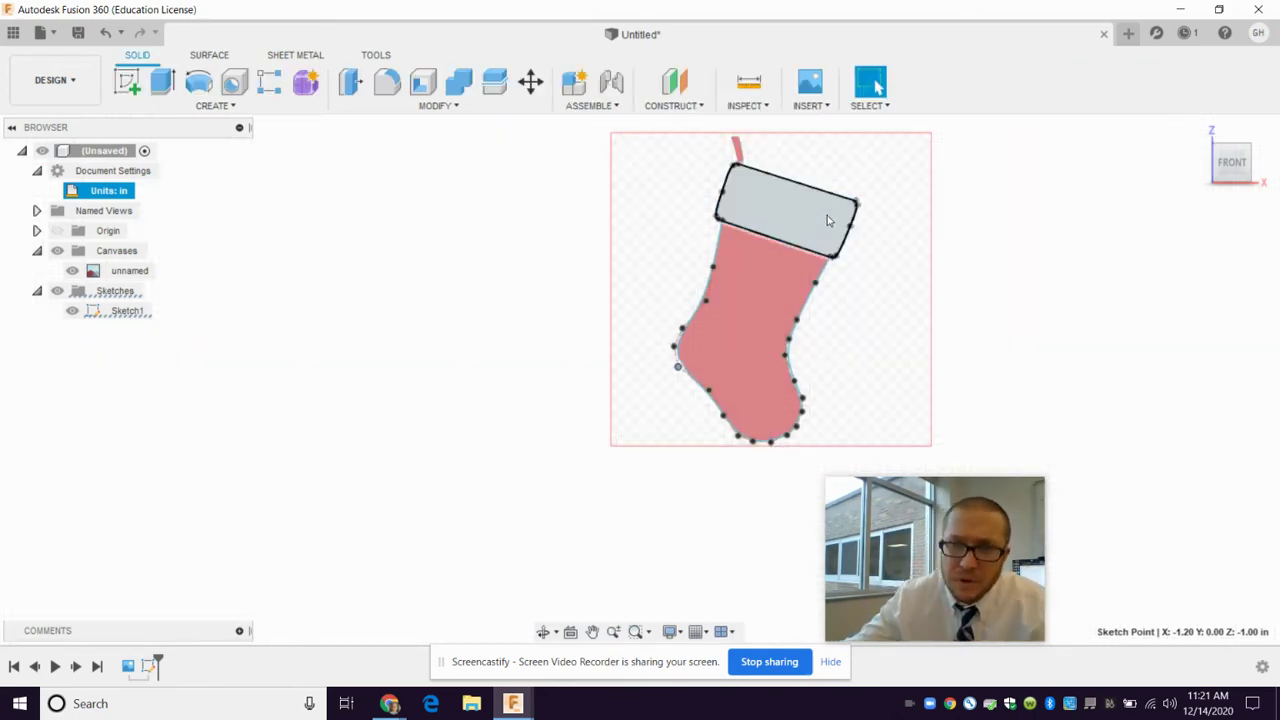
mouse_move(1231, 162)
click(1199, 130)
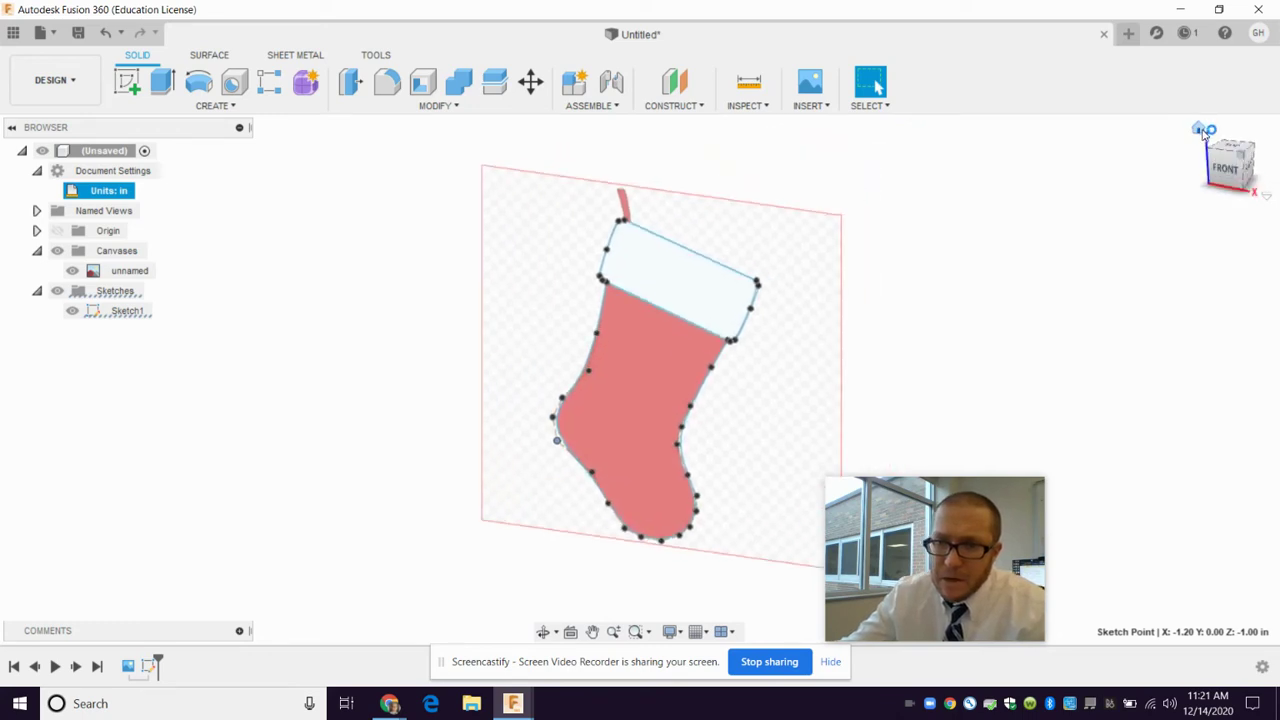
click(160, 83)
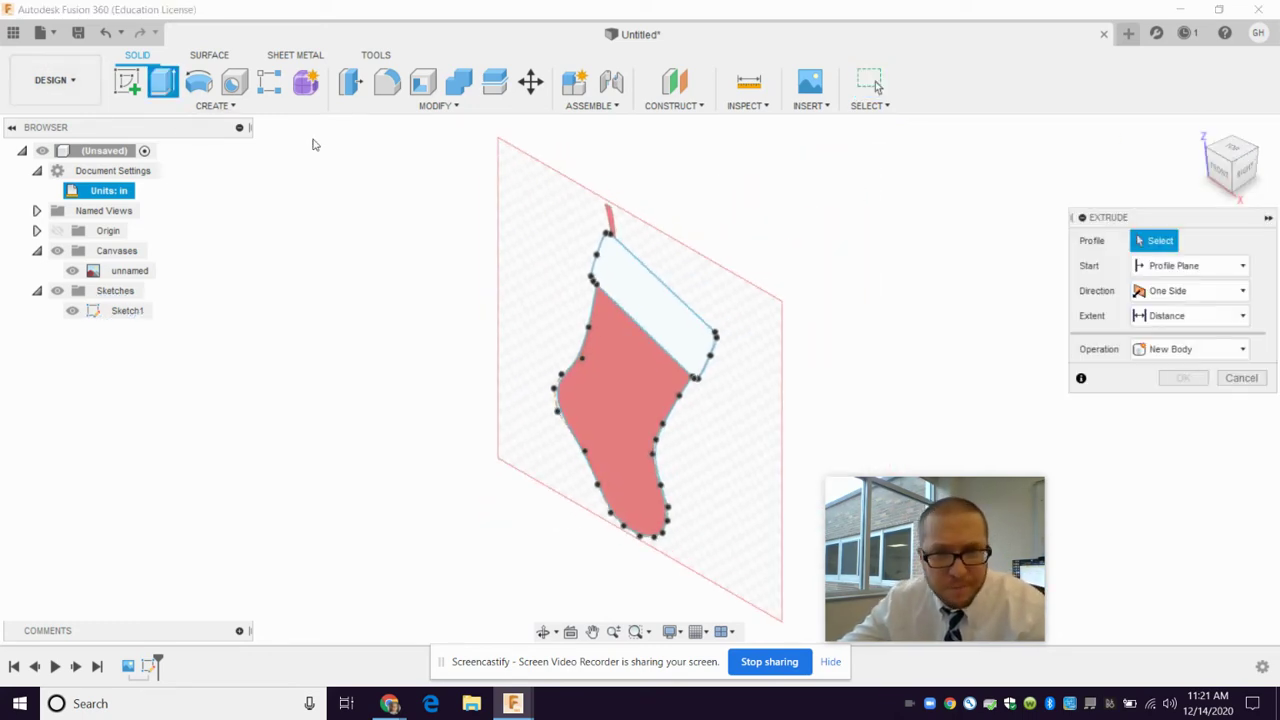
Step: Extrude the cuff band profile symmetrically with a distance of .5 as a new body
click(654, 286)
text(1)
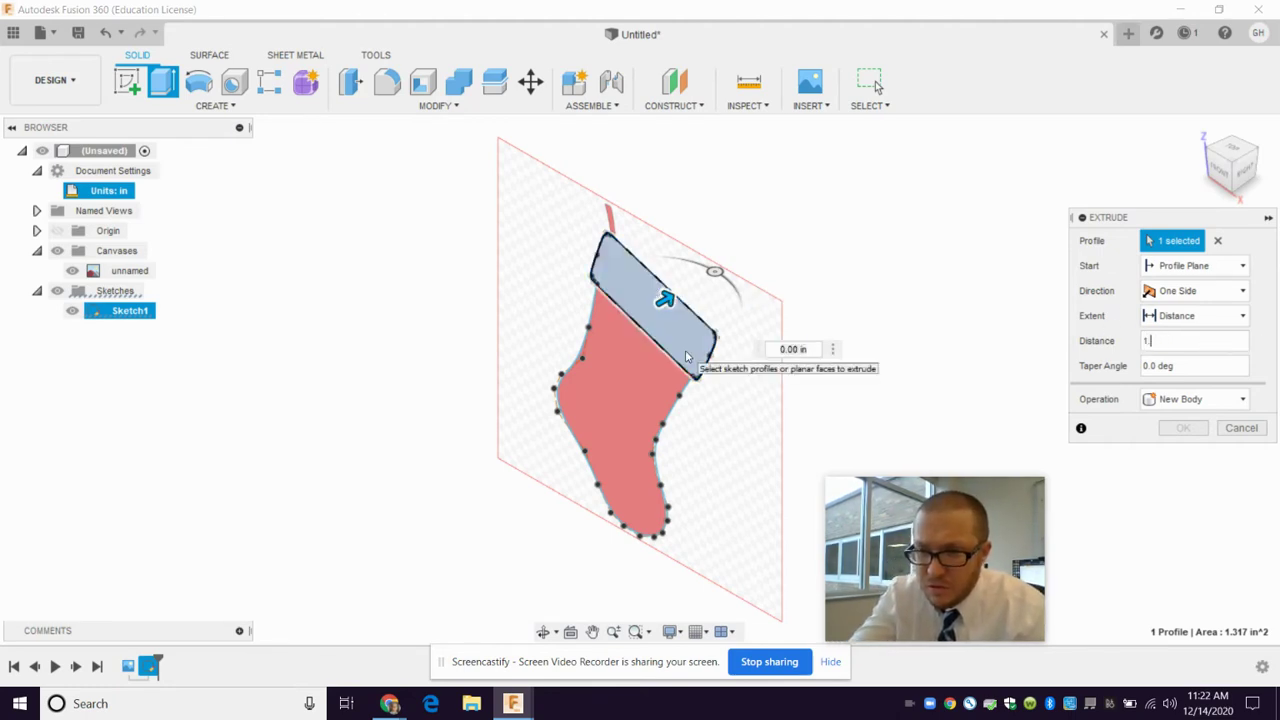
text(.0)
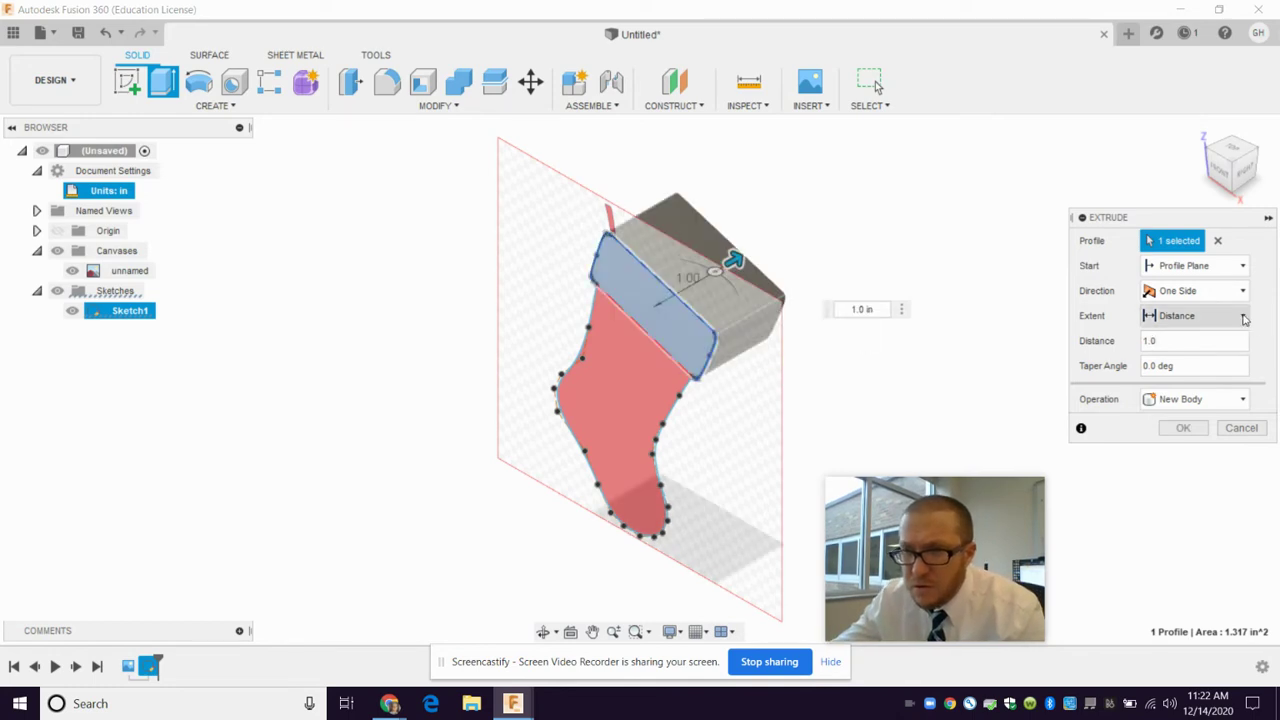
click(1242, 290)
click(1180, 350)
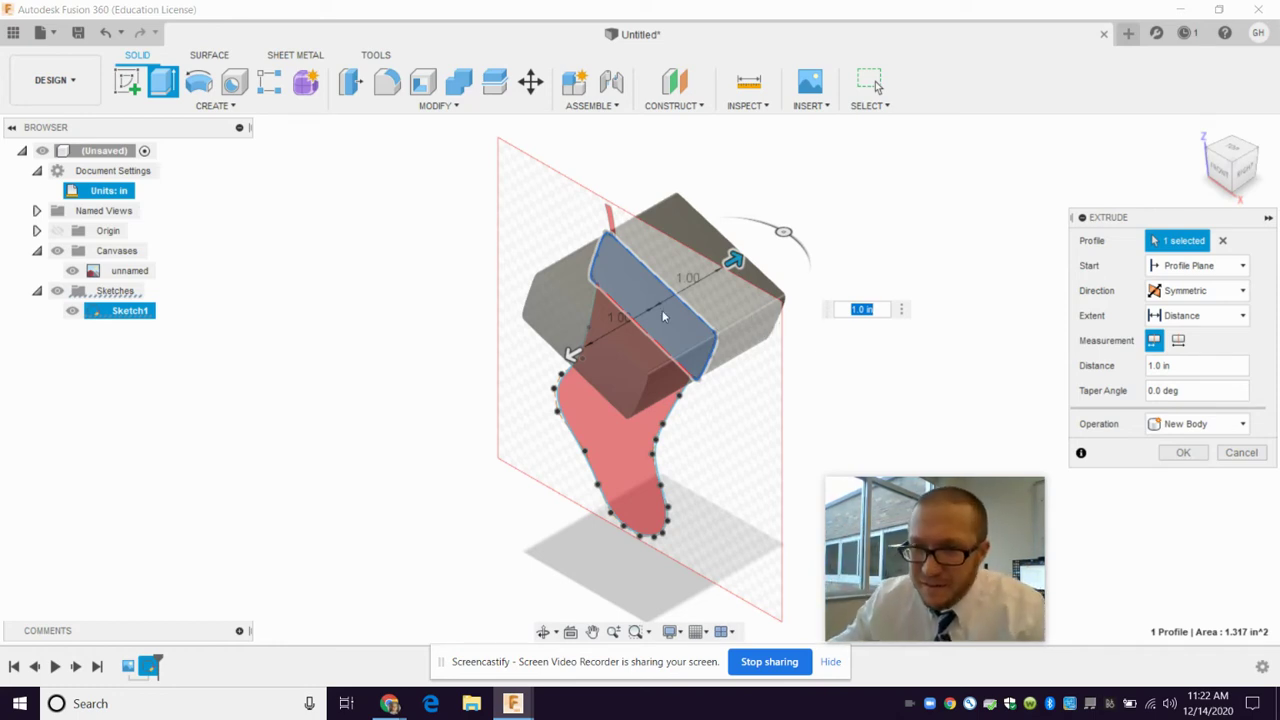
click(1178, 366)
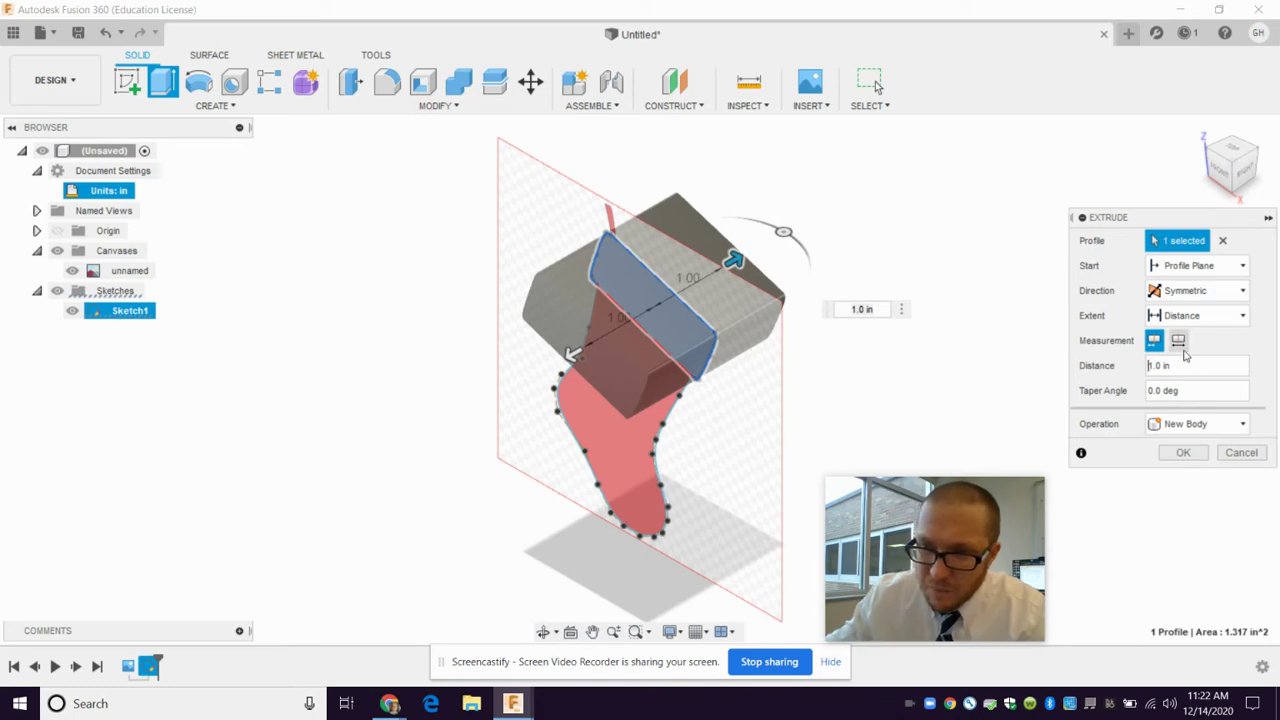
text(.5)
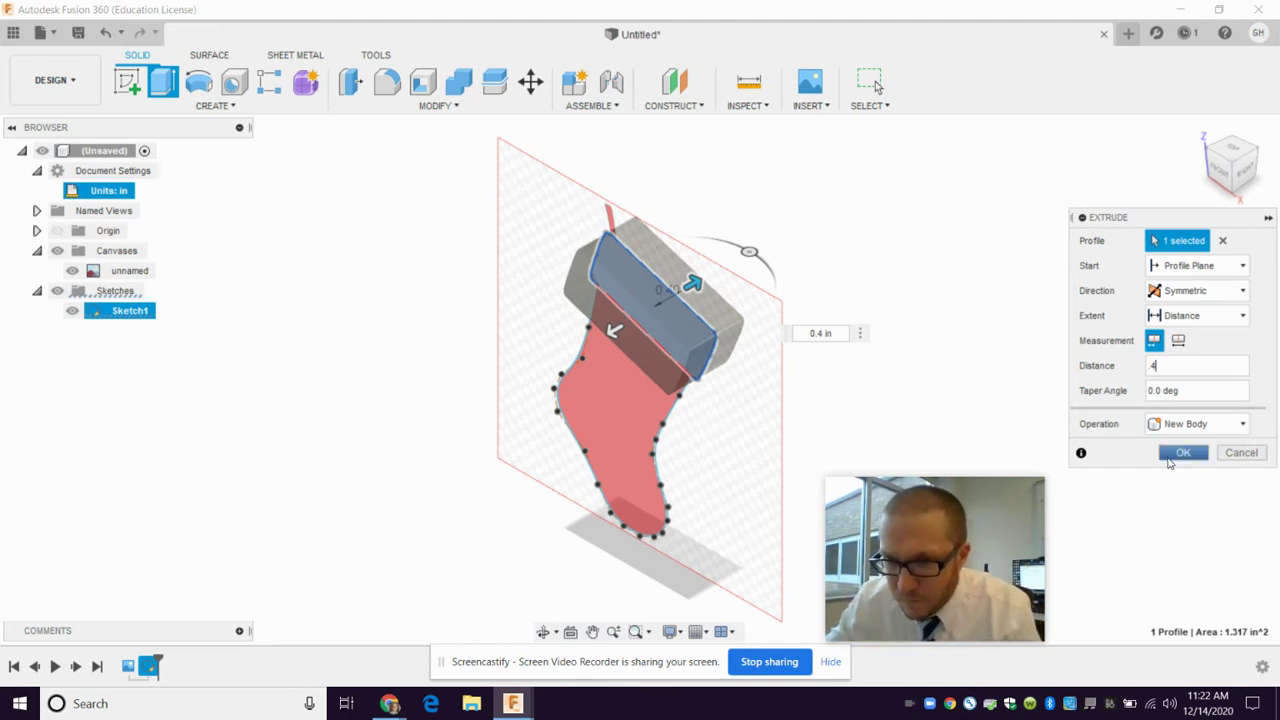
click(1180, 453)
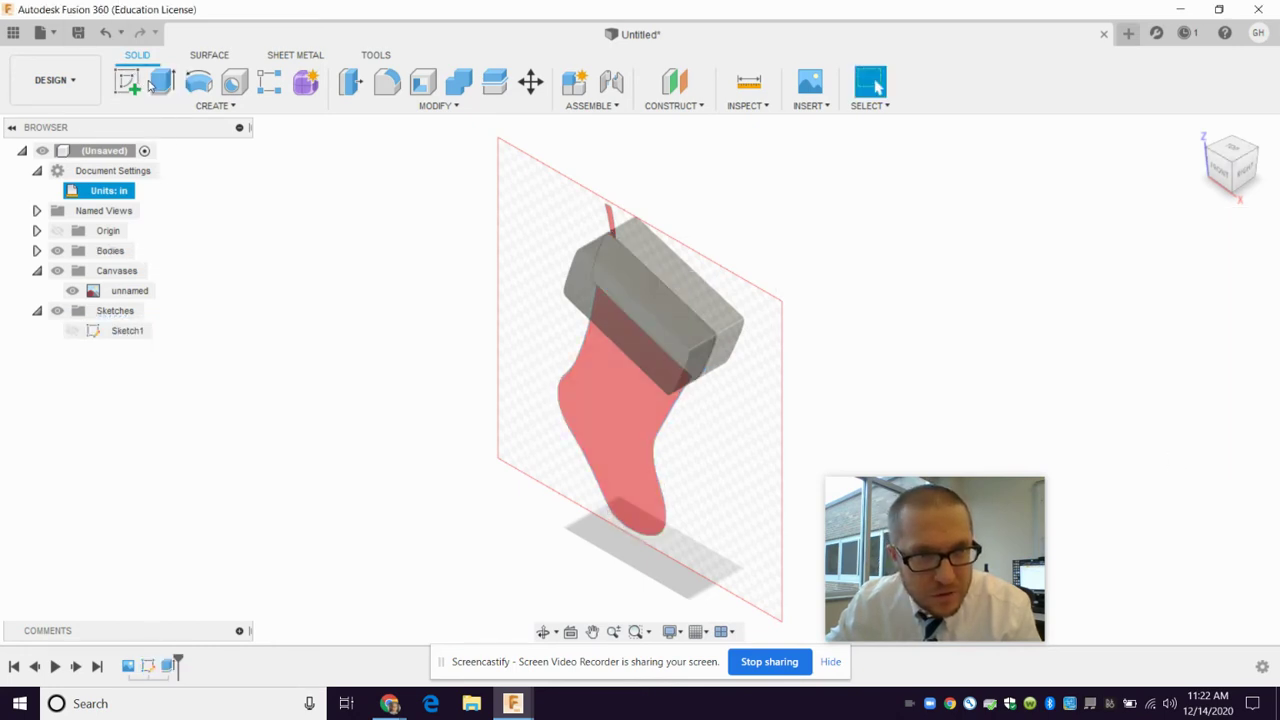
Step: Hide the reference canvas, show Sketch1, and select the leg-and-foot profile for a new extrusion
key(e)
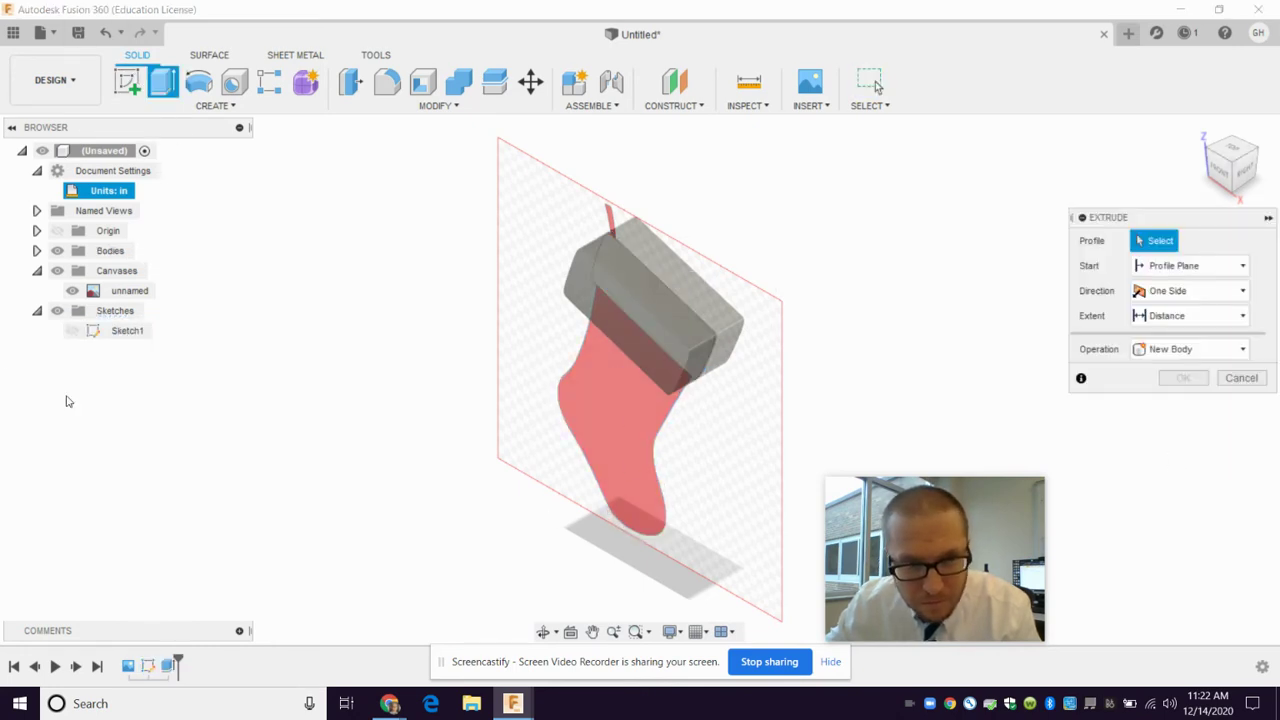
click(72, 291)
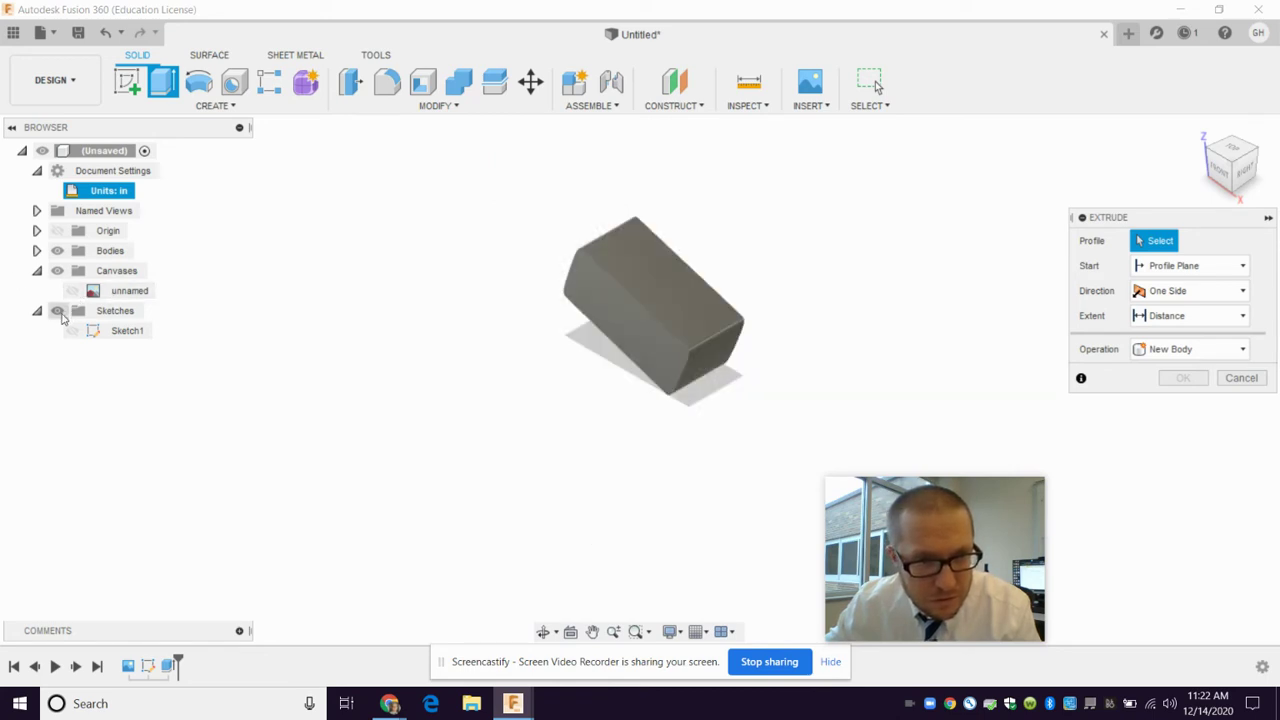
click(73, 333)
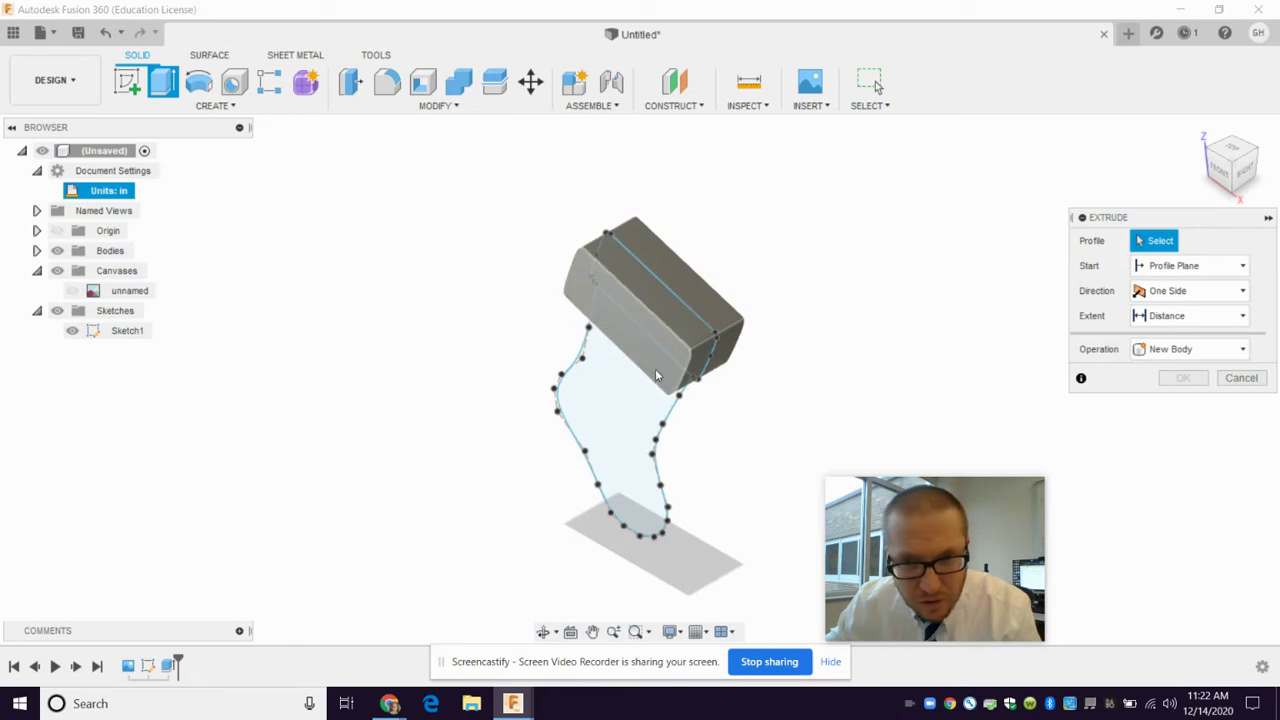
click(163, 88)
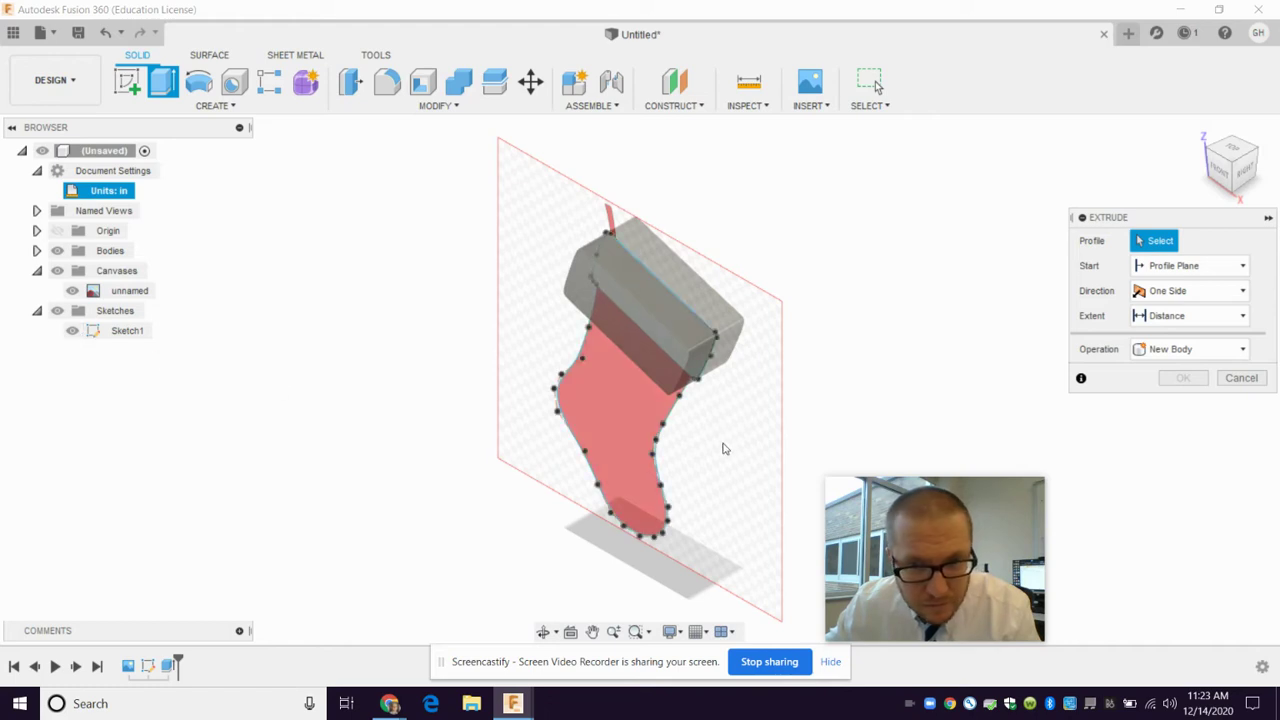
click(636, 428)
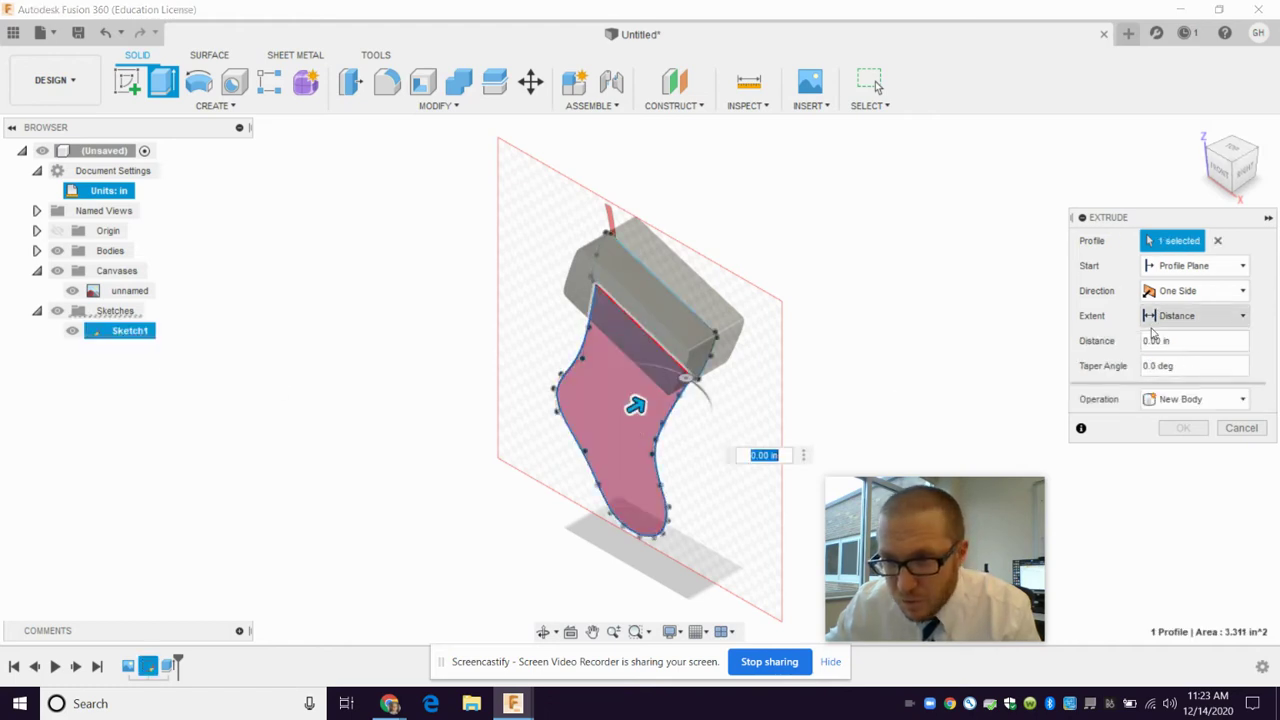
Step: Extrude the leg-and-foot profile symmetrically 0.3 in, joining it to the cuff
click(1185, 291)
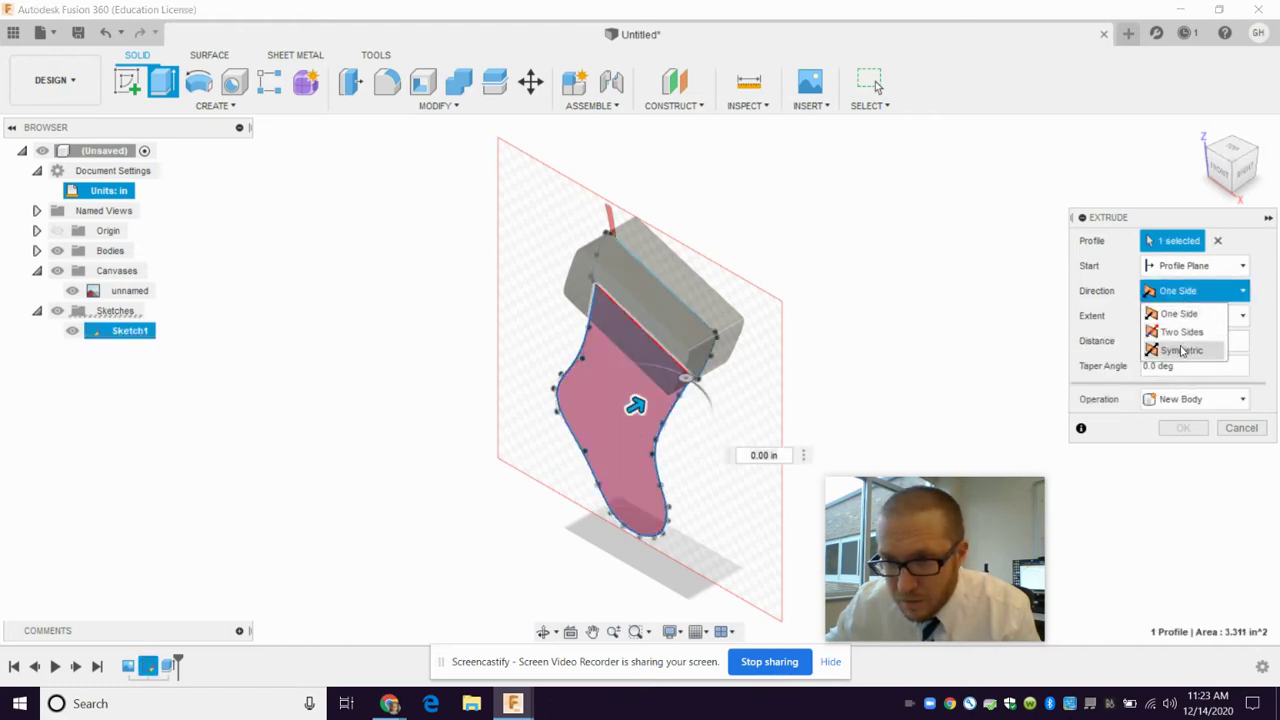
click(1181, 347)
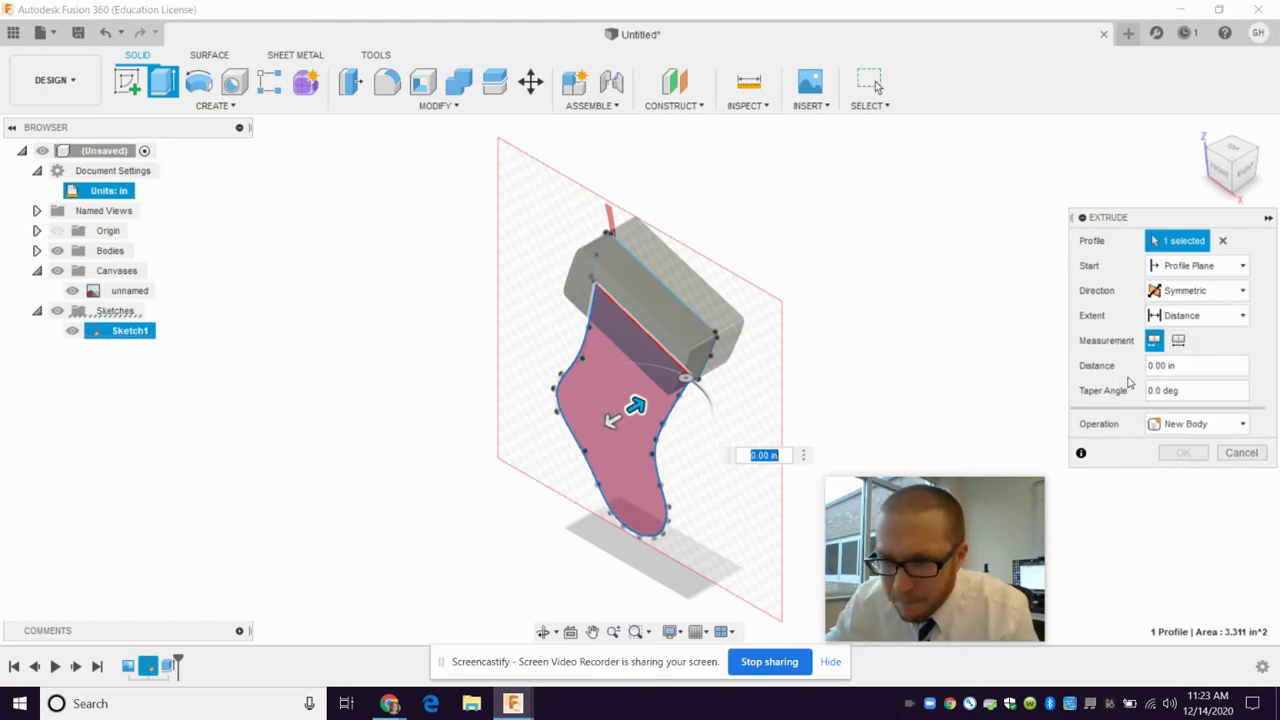
click(1165, 366)
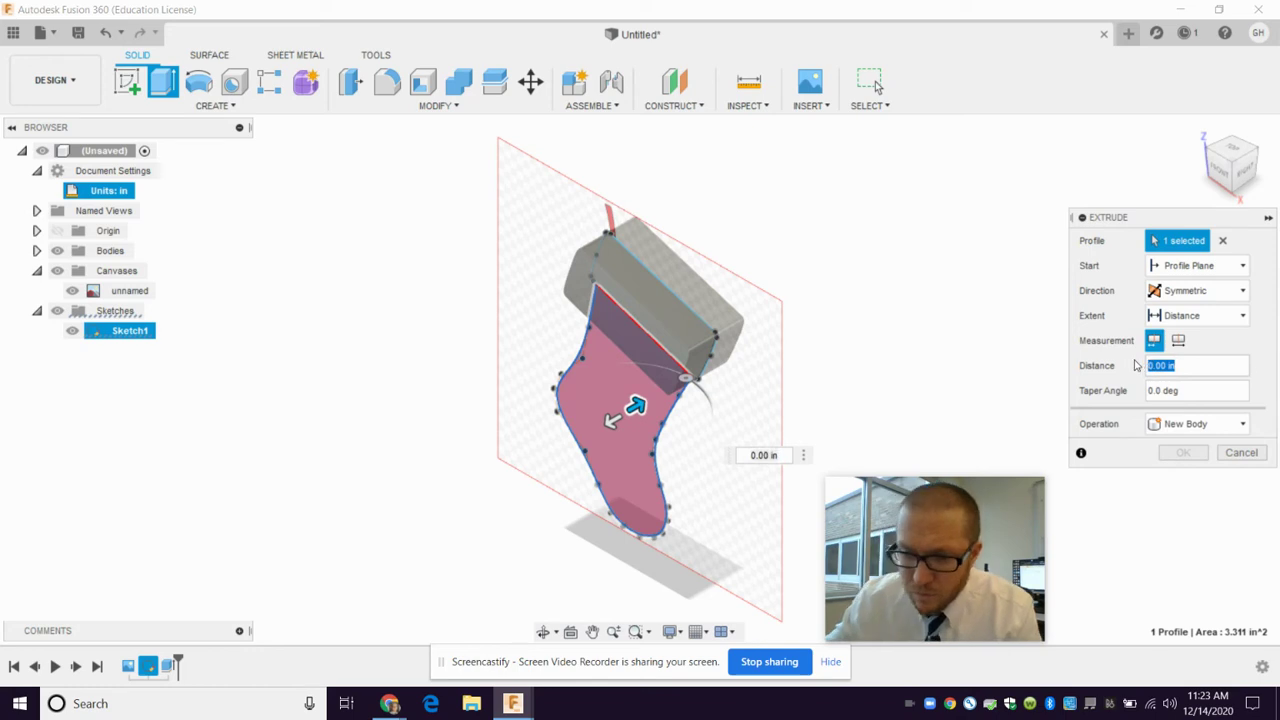
key(BackSpace)
text(.3)
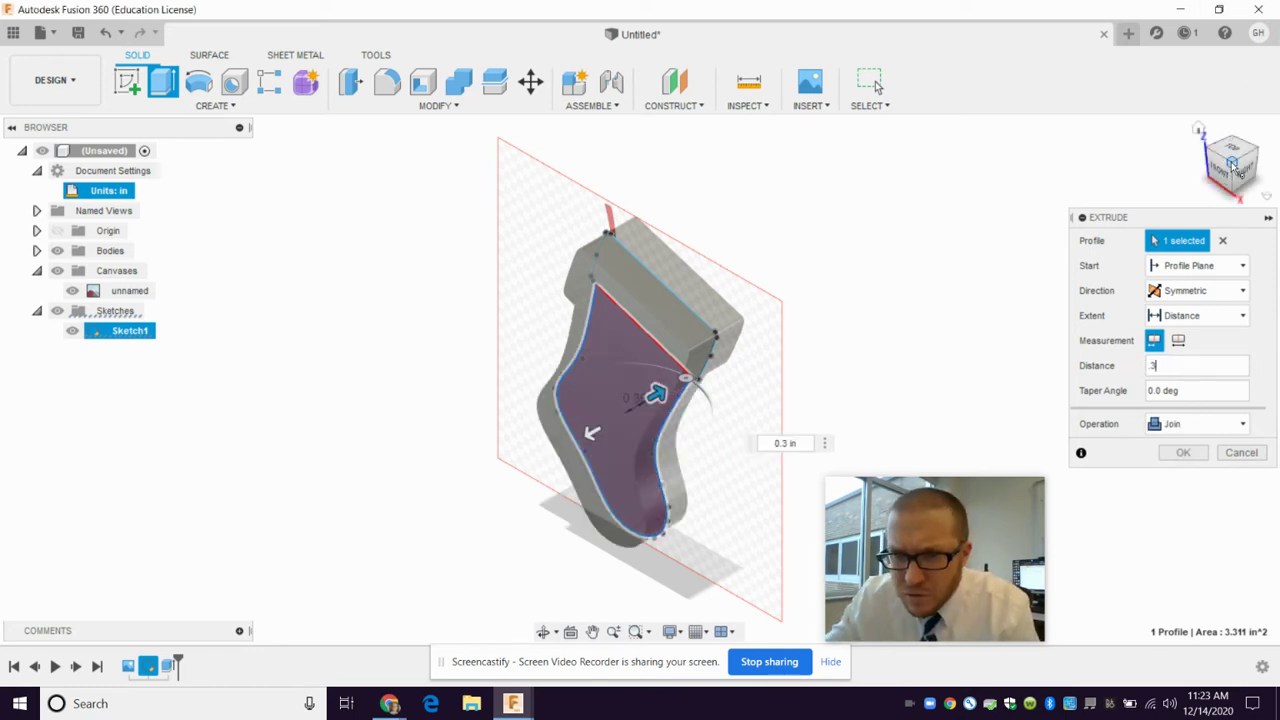
drag(1237, 170, 1232, 160)
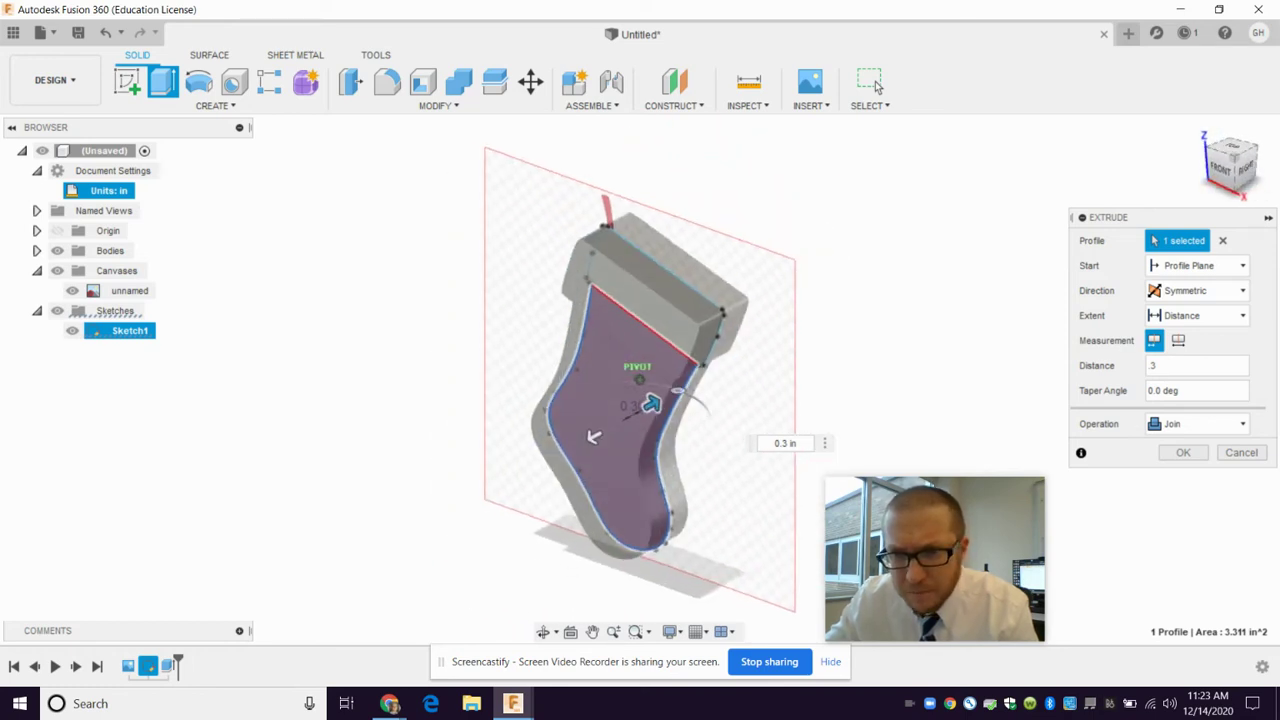
click(1183, 452)
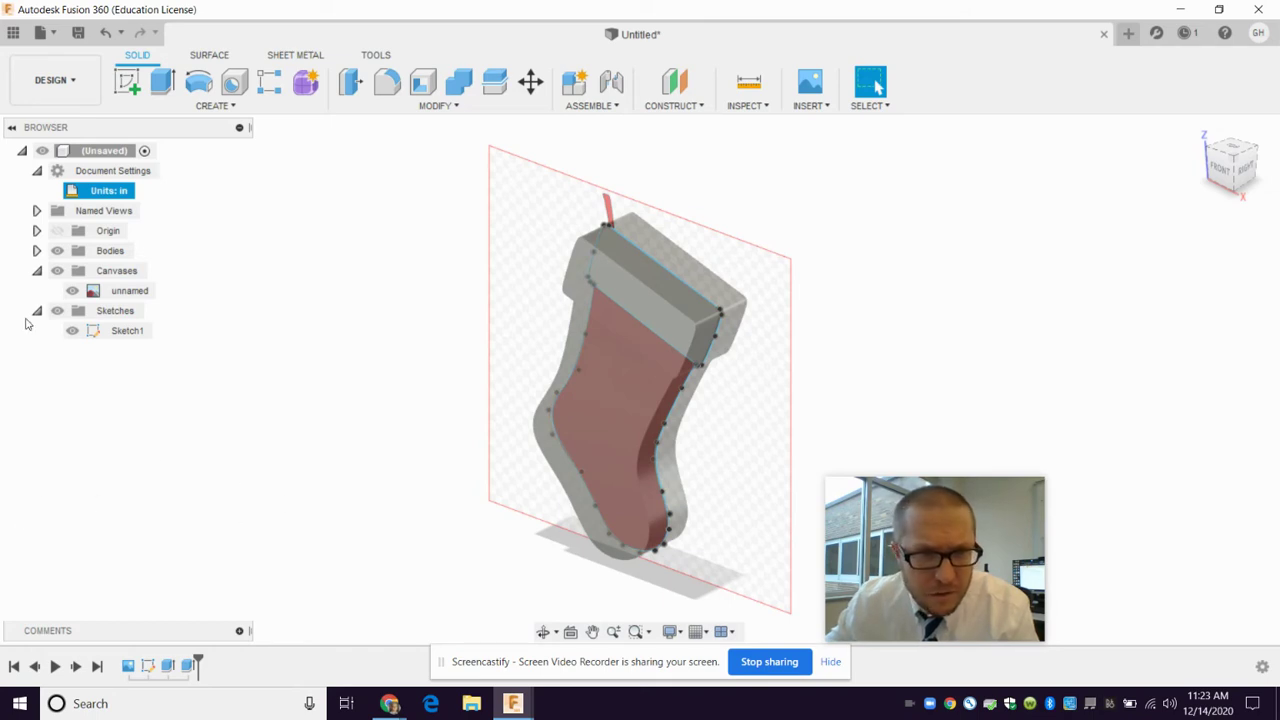
Step: Hide the reference image and Sketch1 in the Browser
click(73, 291)
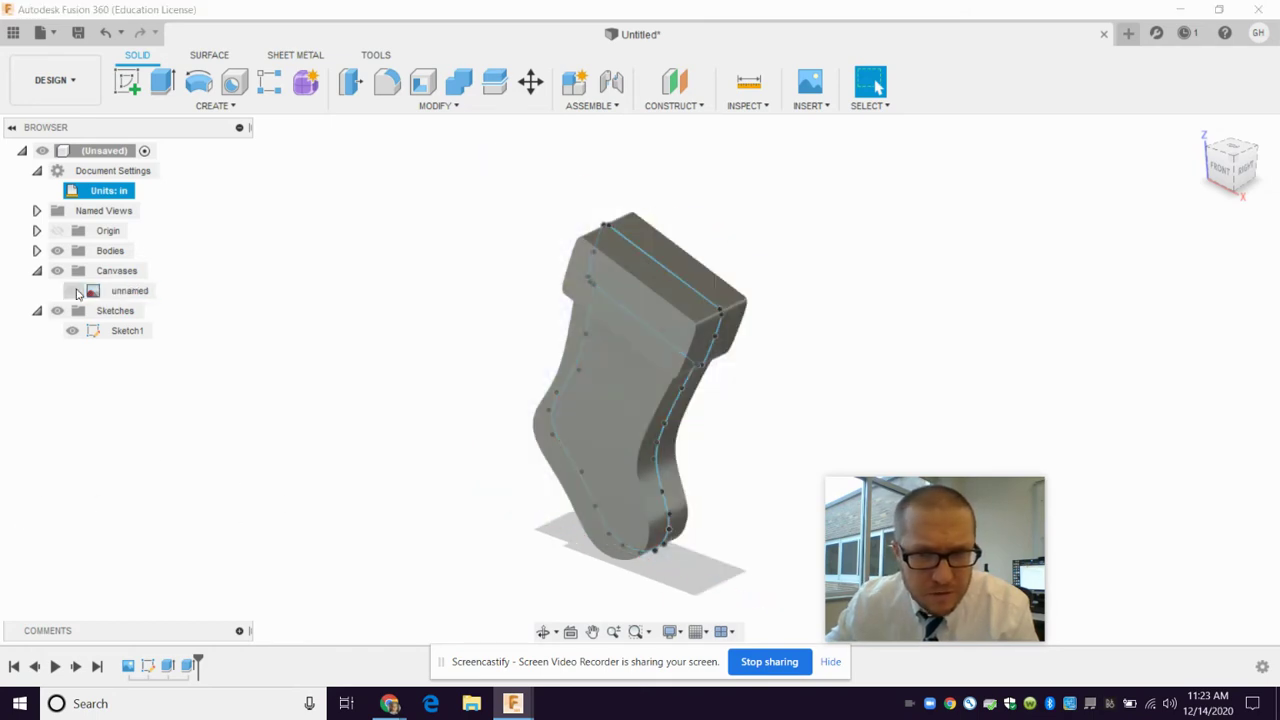
click(96, 339)
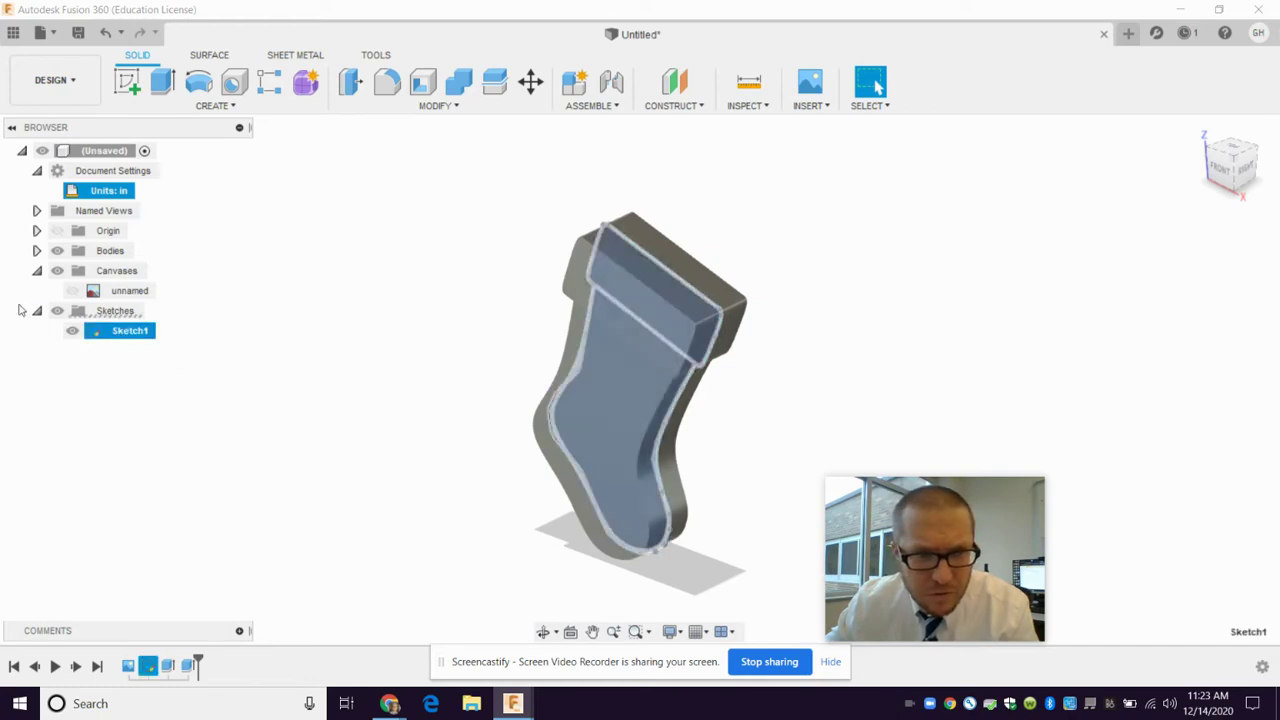
click(72, 336)
click(308, 329)
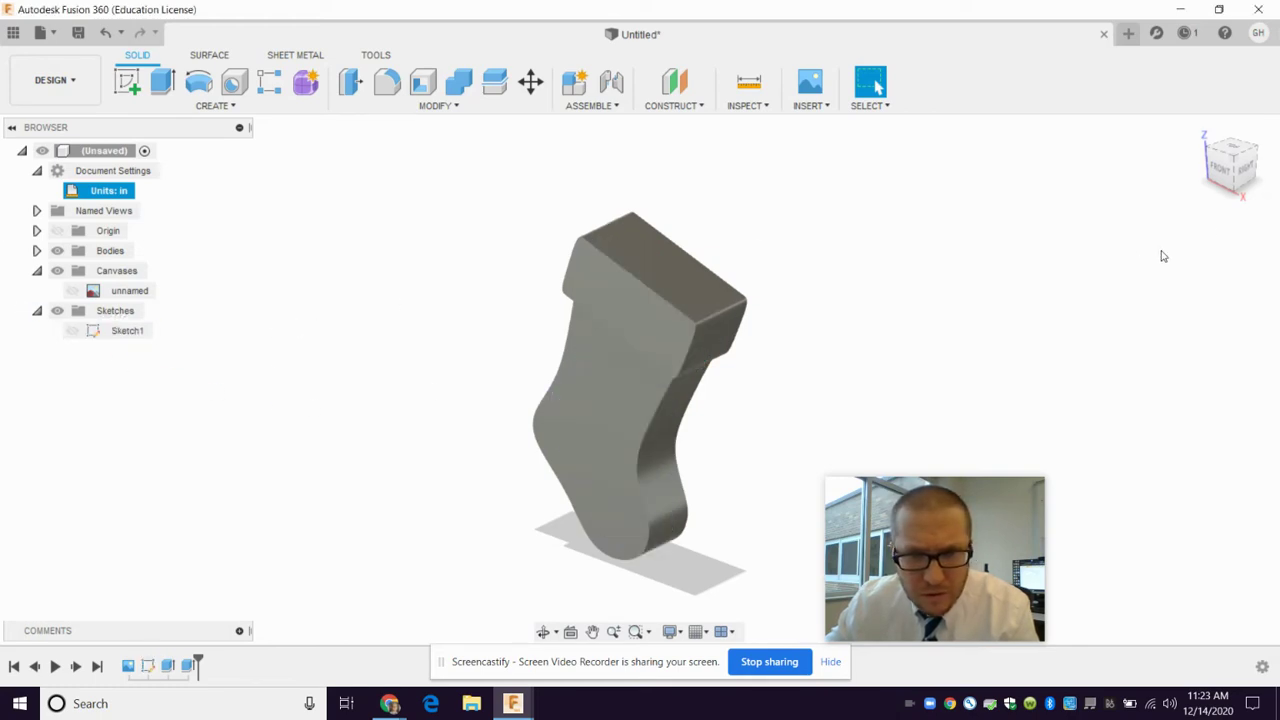
Step: Orbit the stocking slightly and start the Fillet command from the Modify menu
mouse_move(638, 378)
shift+middle_down()
mouse_move(660, 300)
mouse_move(700, 420)
mouse_move(640, 330)
mouse_move(620, 420)
mouse_move(580, 380)
mouse_move(600, 360)
mouse_move(640, 390)
mouse_move(595, 372)
mouse_move(610, 380)
shift+middle_up()
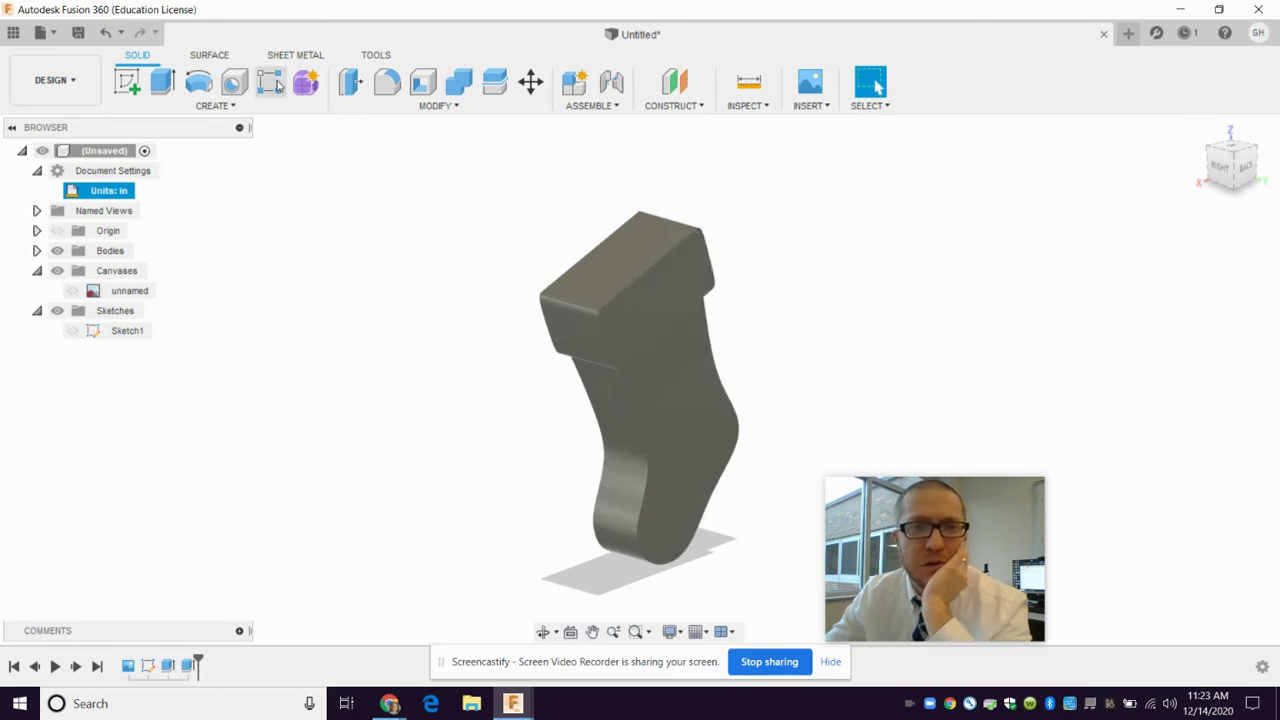
click(387, 82)
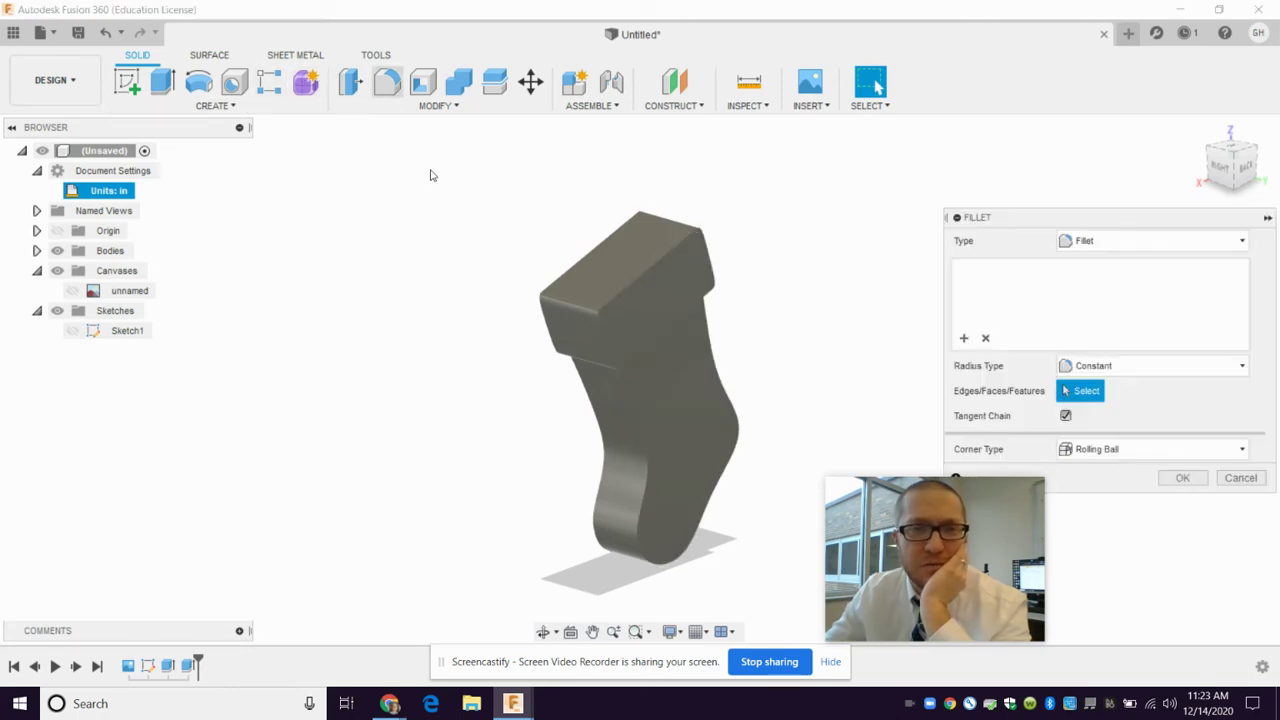
Step: Fillet the cuff's top front edge with a 0.1 in radius, checking the result by orbiting
click(636, 283)
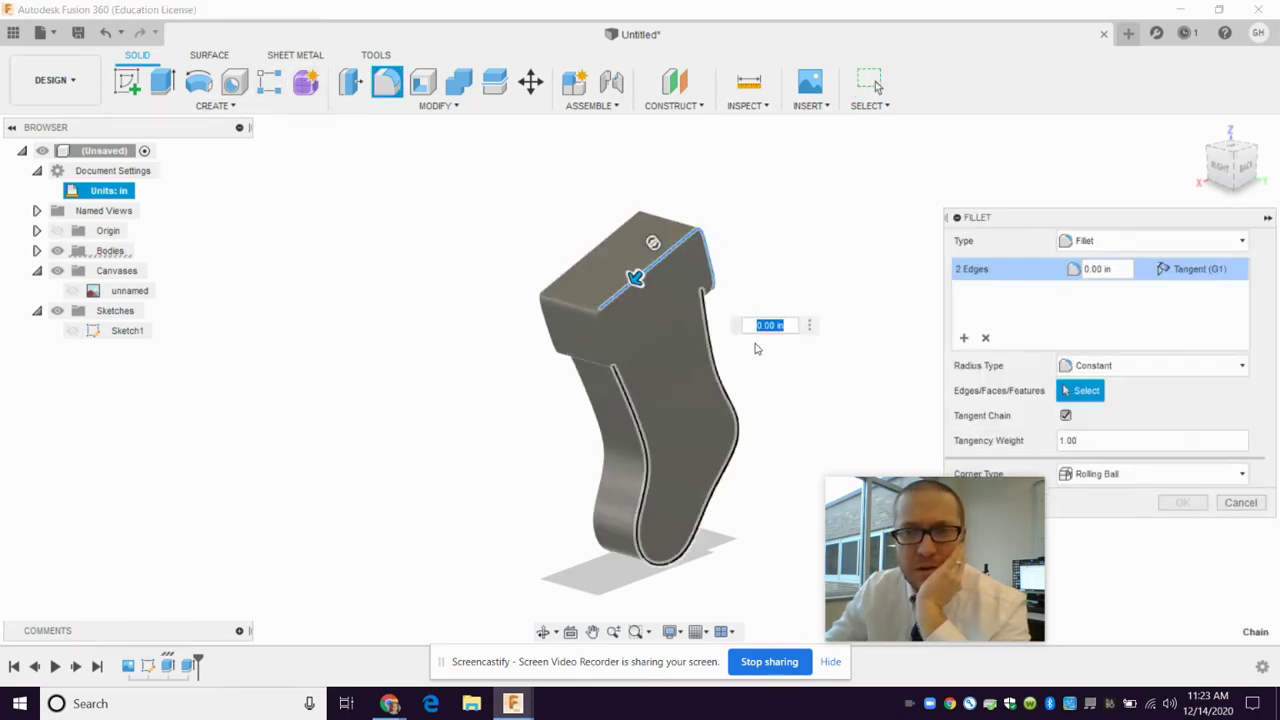
scroll(895, 310, up, 2)
scroll(825, 313, up, 3)
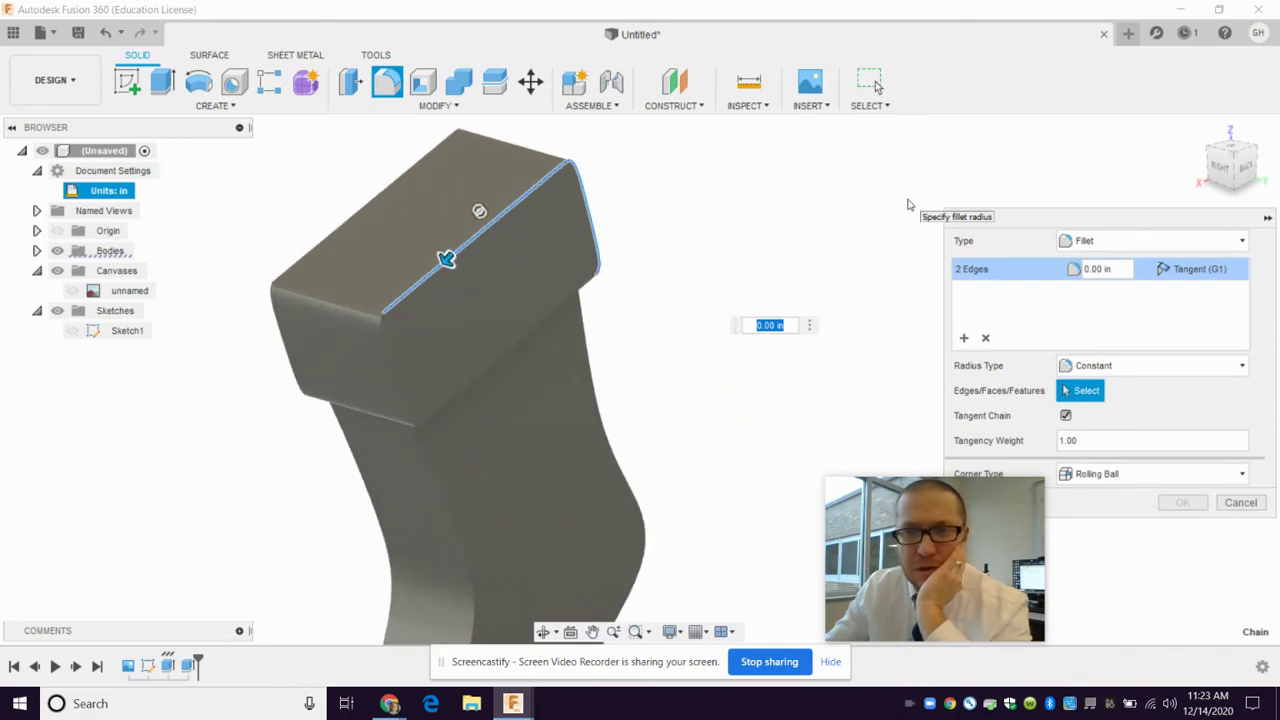
click(1115, 269)
text(.1)
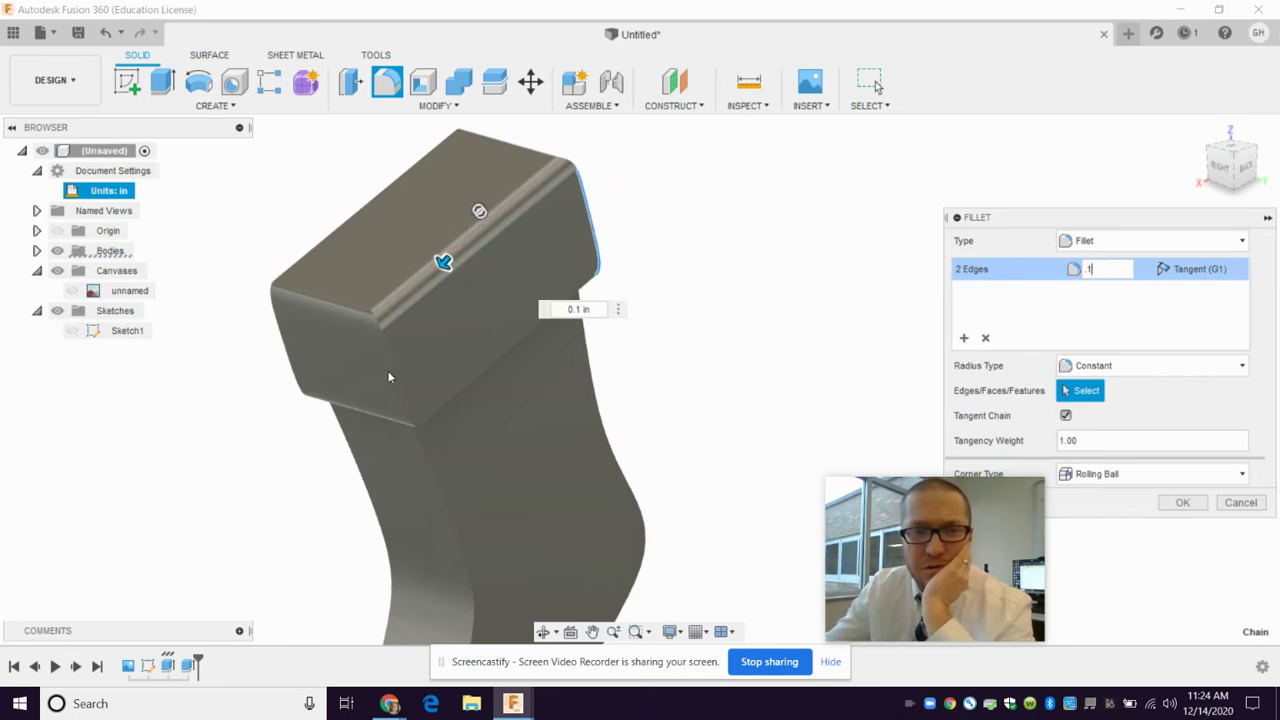
scroll(400, 370, up, 2)
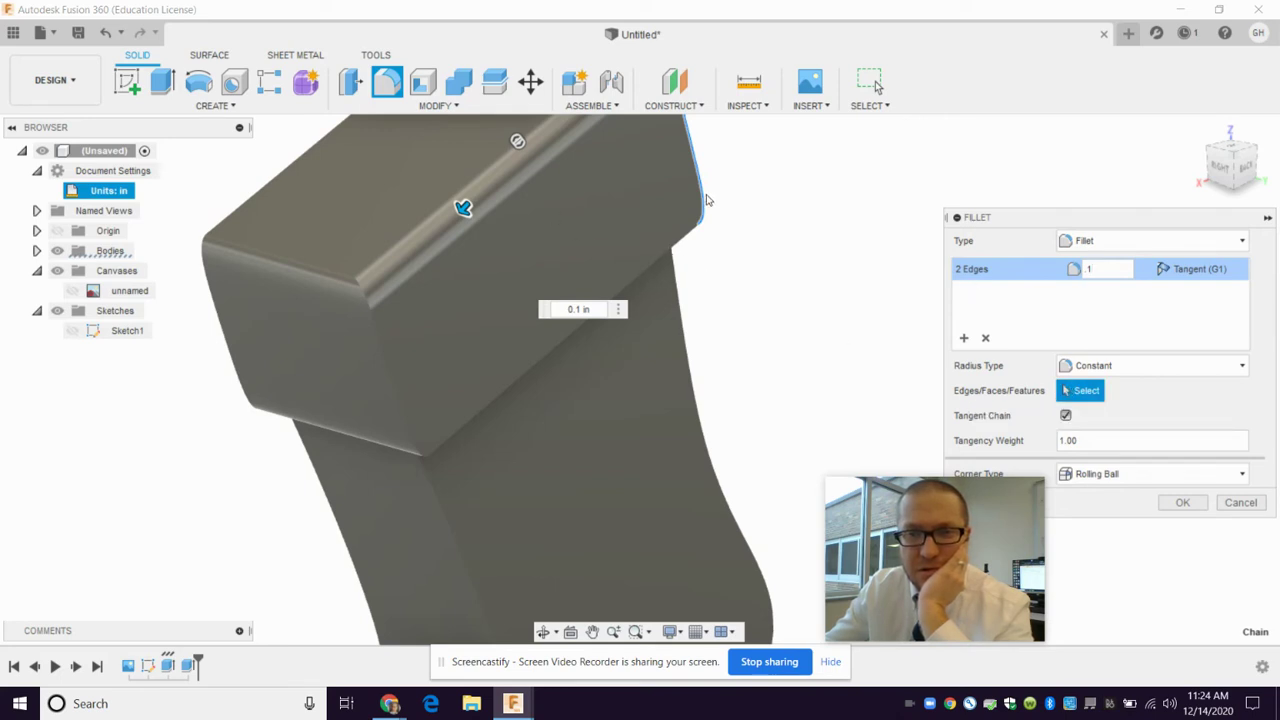
scroll(601, 246, down, 1)
scroll(787, 273, down, 1)
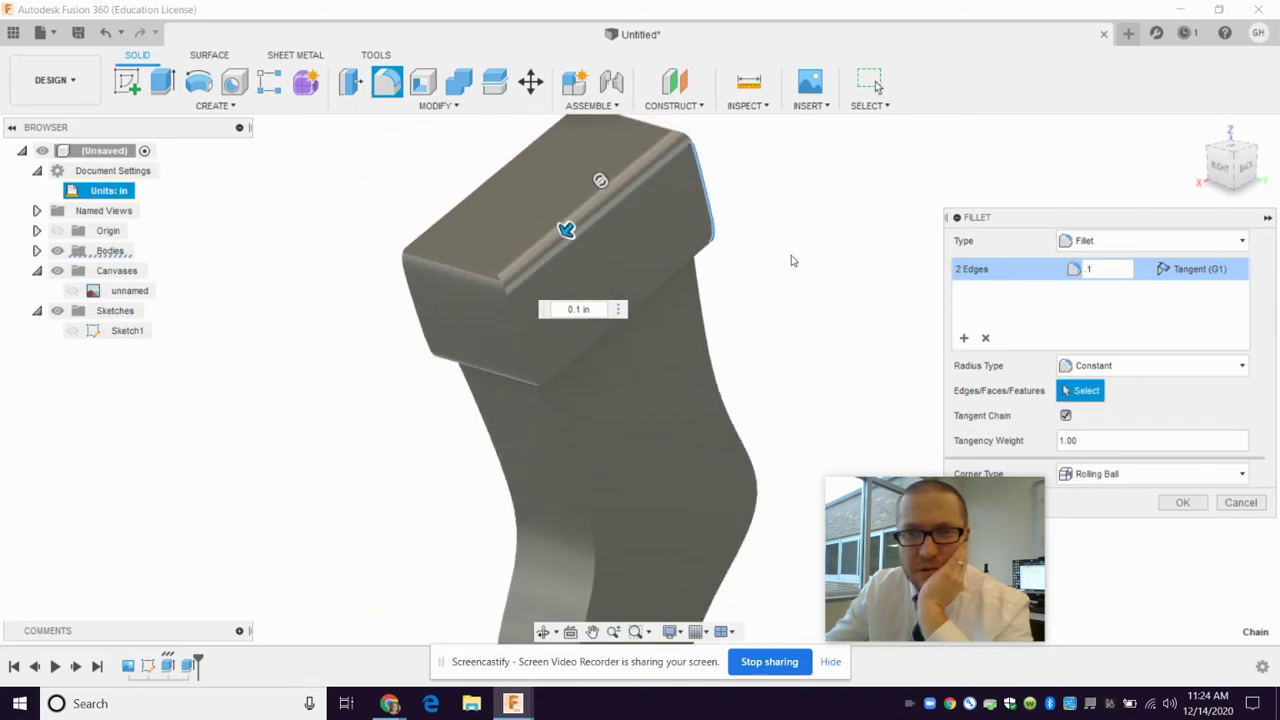
scroll(794, 257, down, 1)
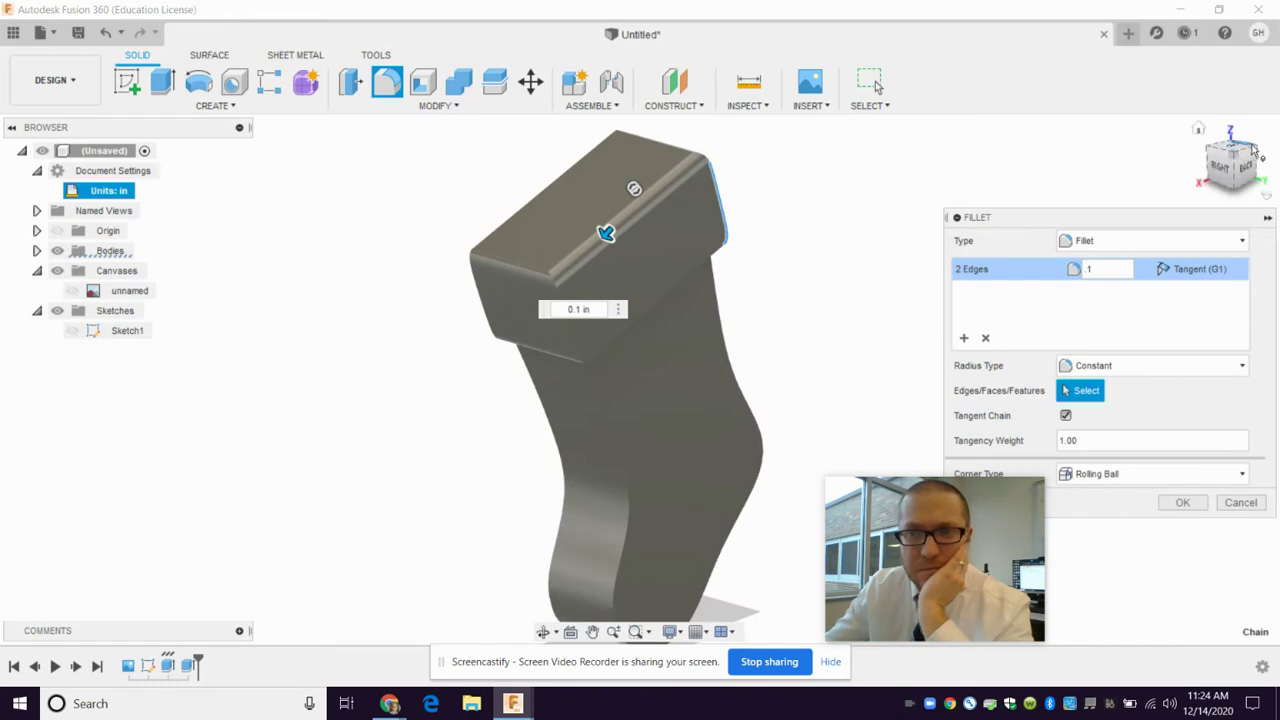
shift+middle_drag(634, 188, 575, 160)
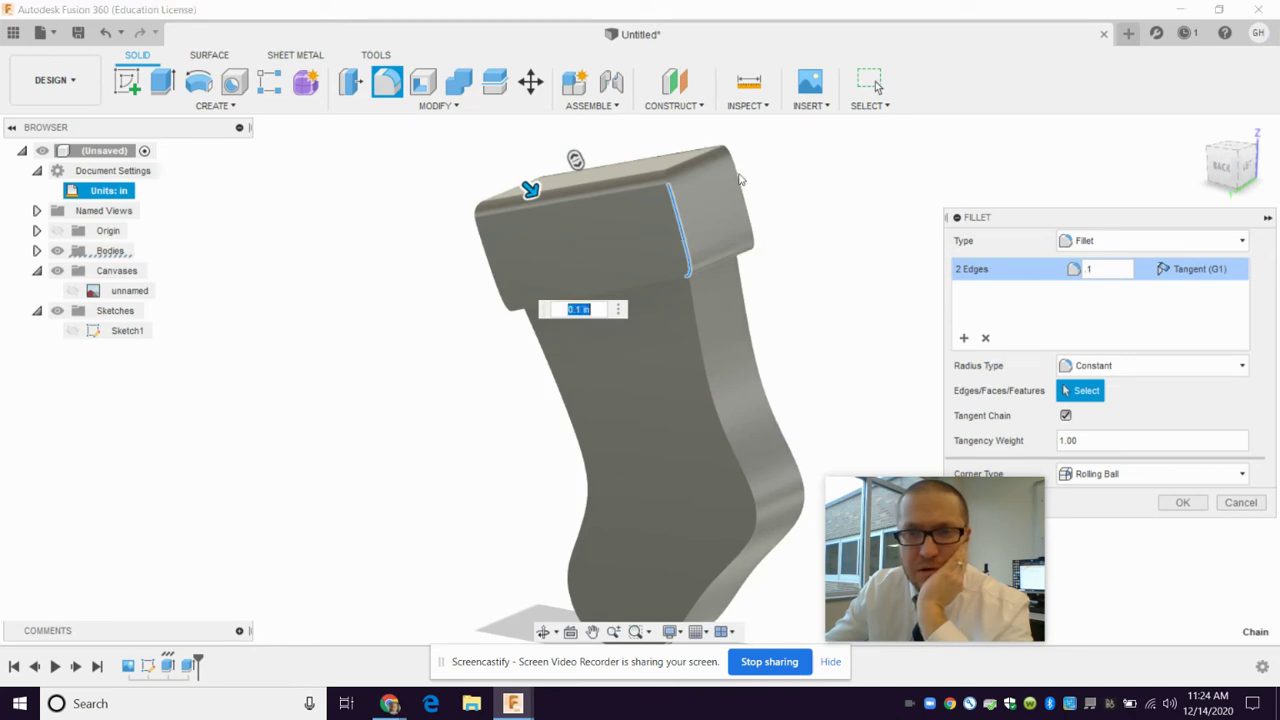
click(1170, 506)
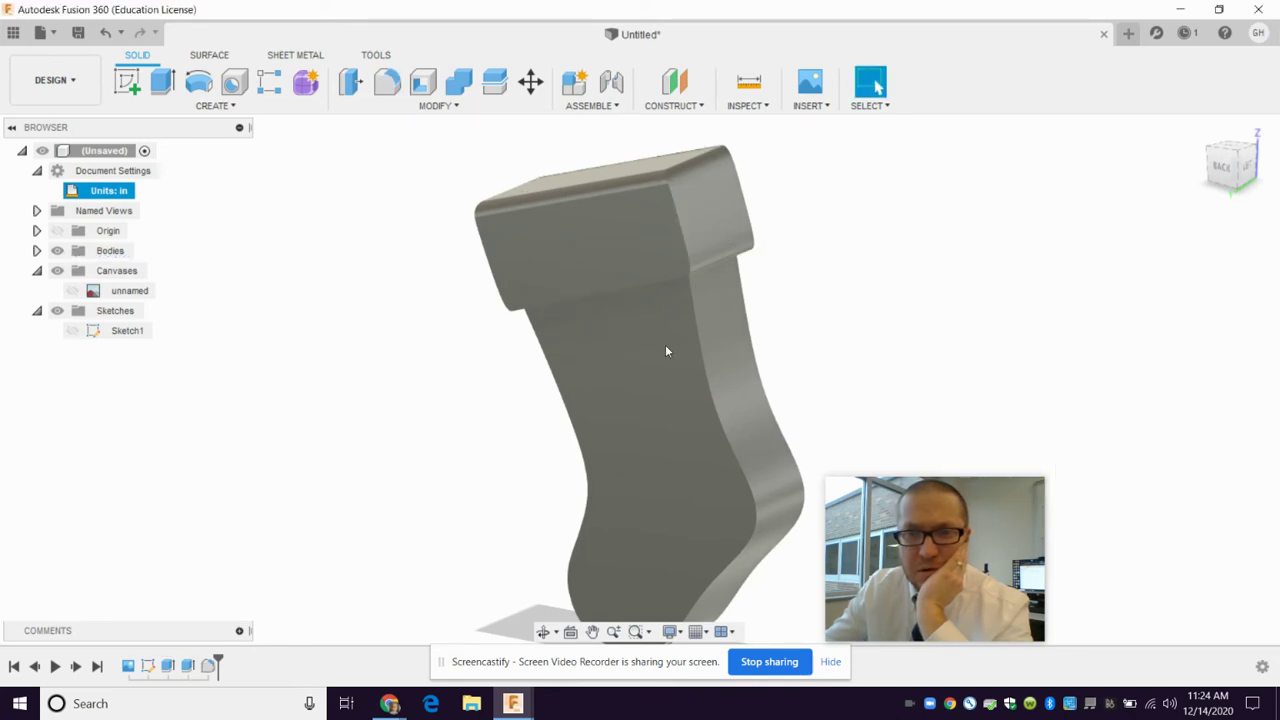
Step: Fillet the vertical edge at the cuff's end at 0.05 in, reduced from .1 after the error
click(386, 86)
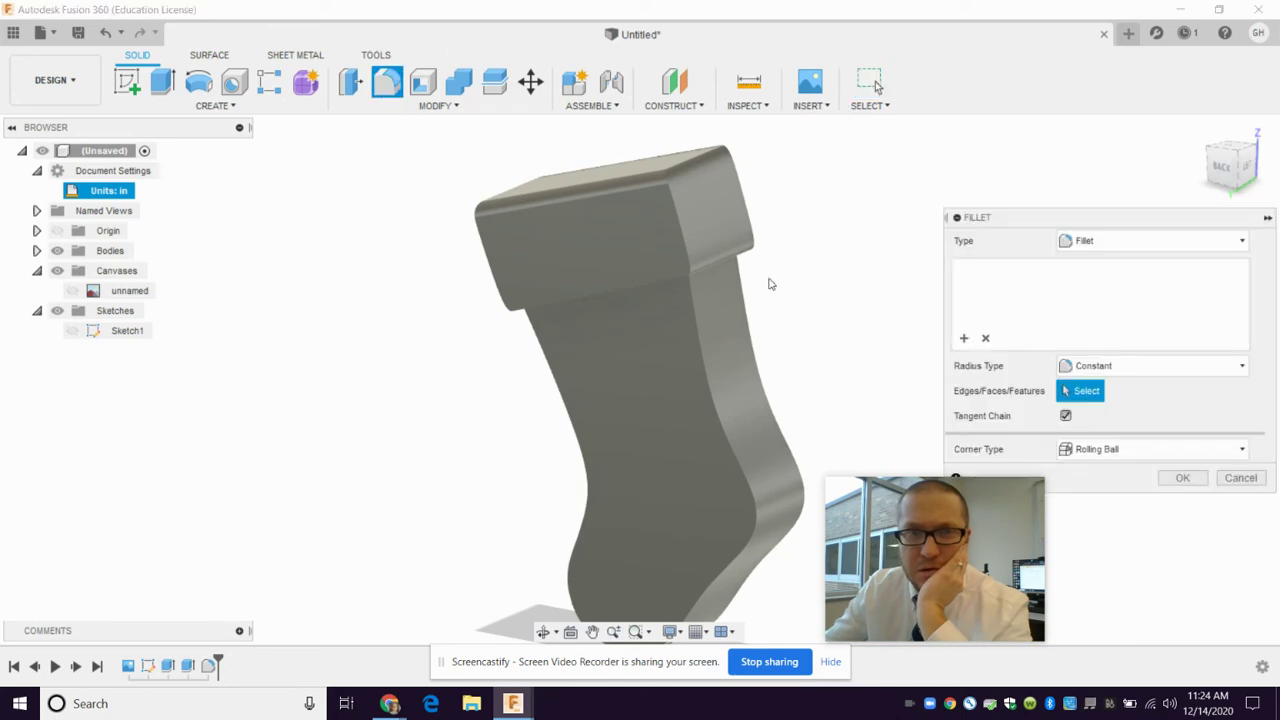
click(683, 240)
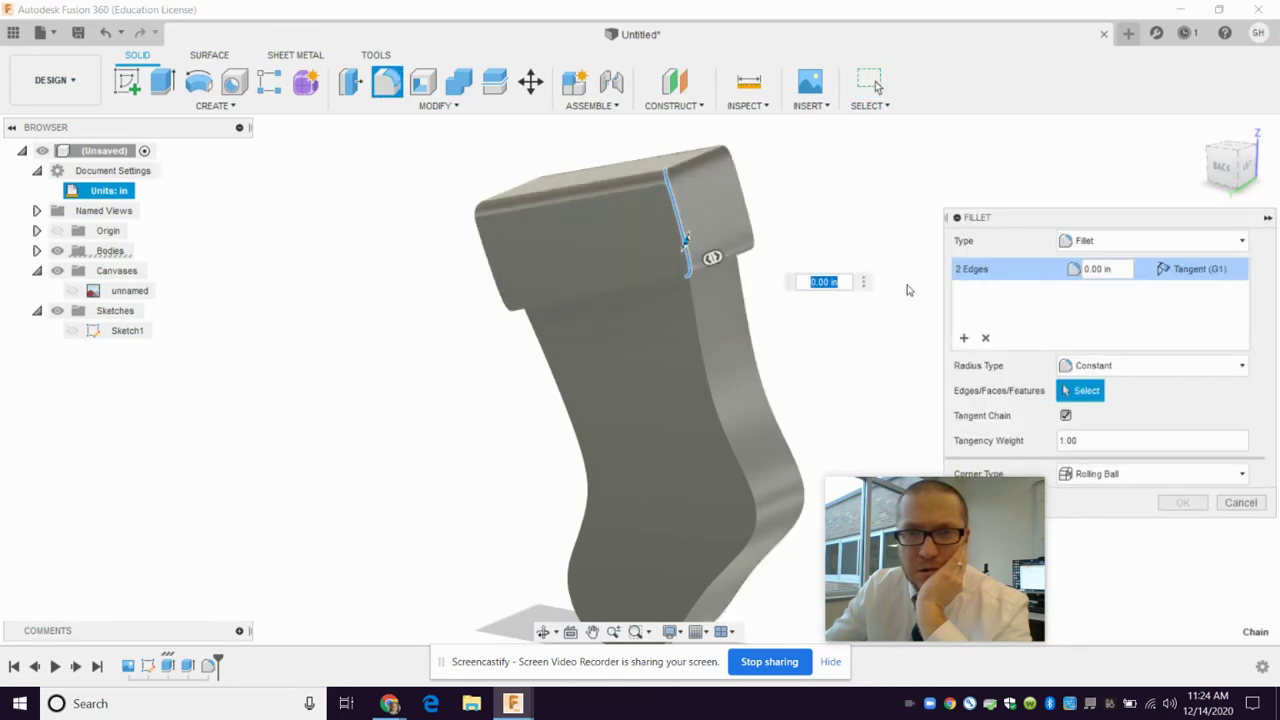
click(1111, 272)
text(.1)
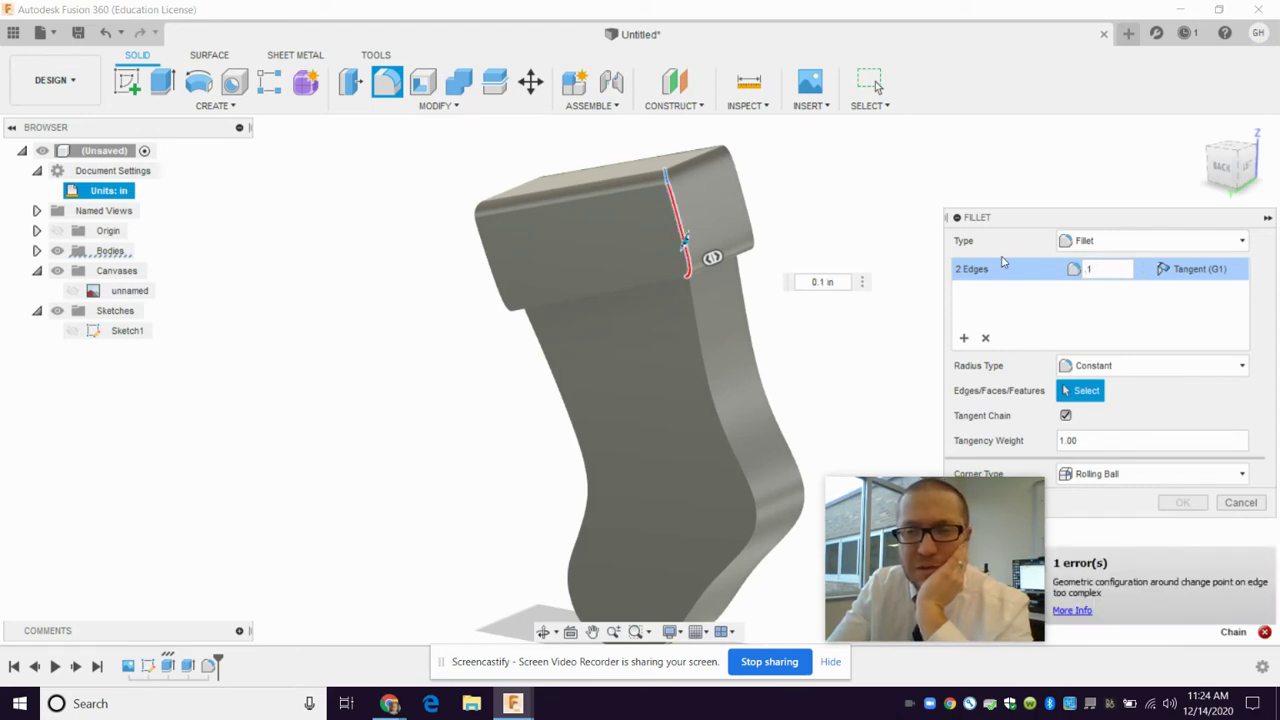
key(BackSpace)
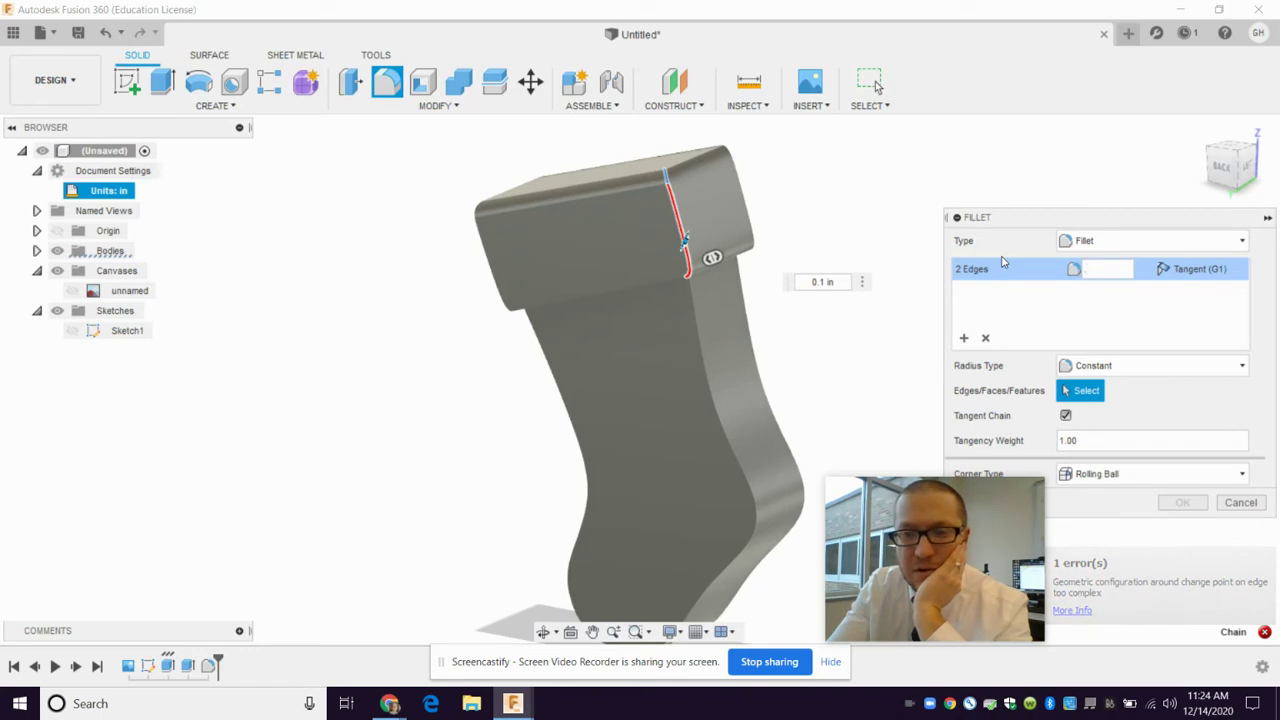
text(05)
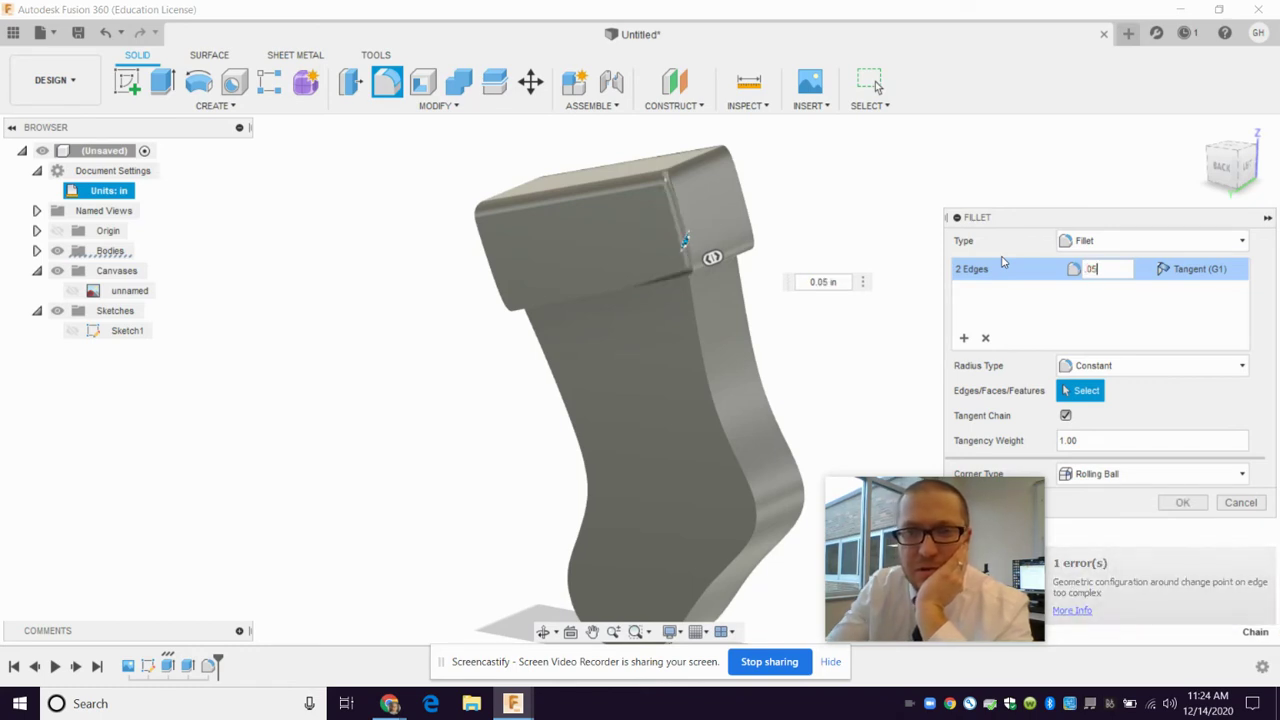
shift+middle_drag(640, 330, 592, 315)
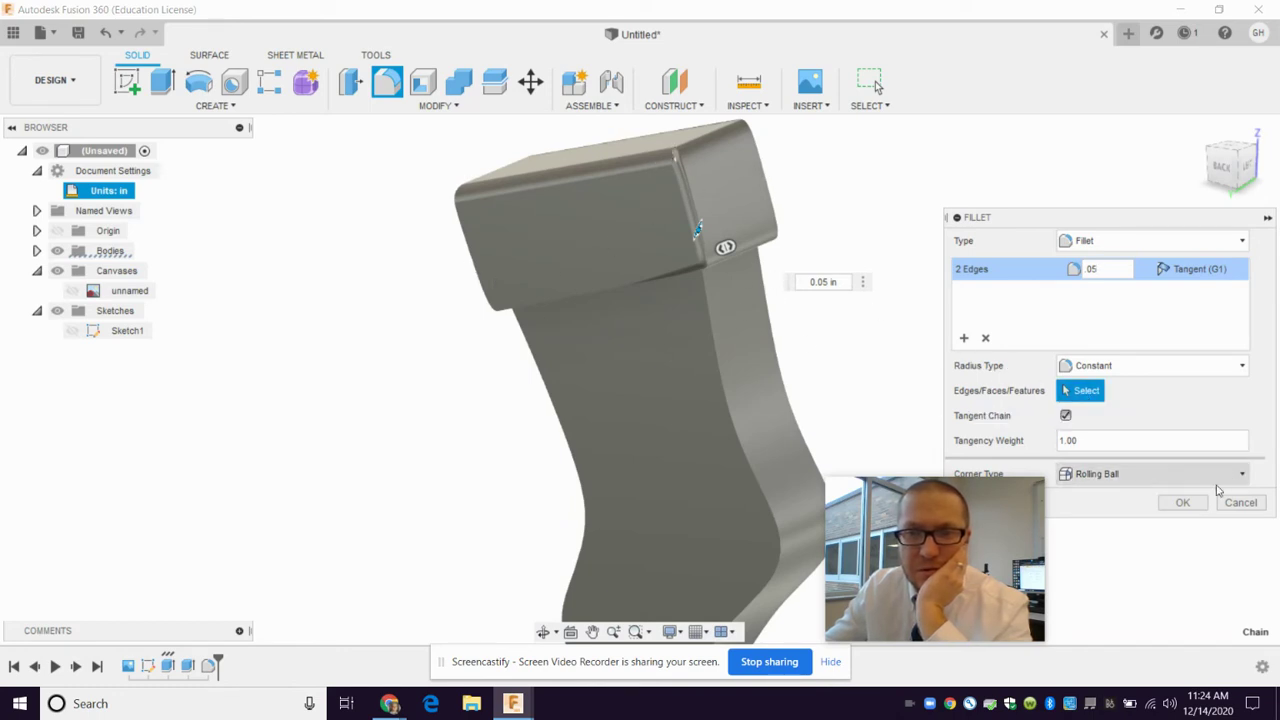
click(1183, 502)
mouse_move(1236, 188)
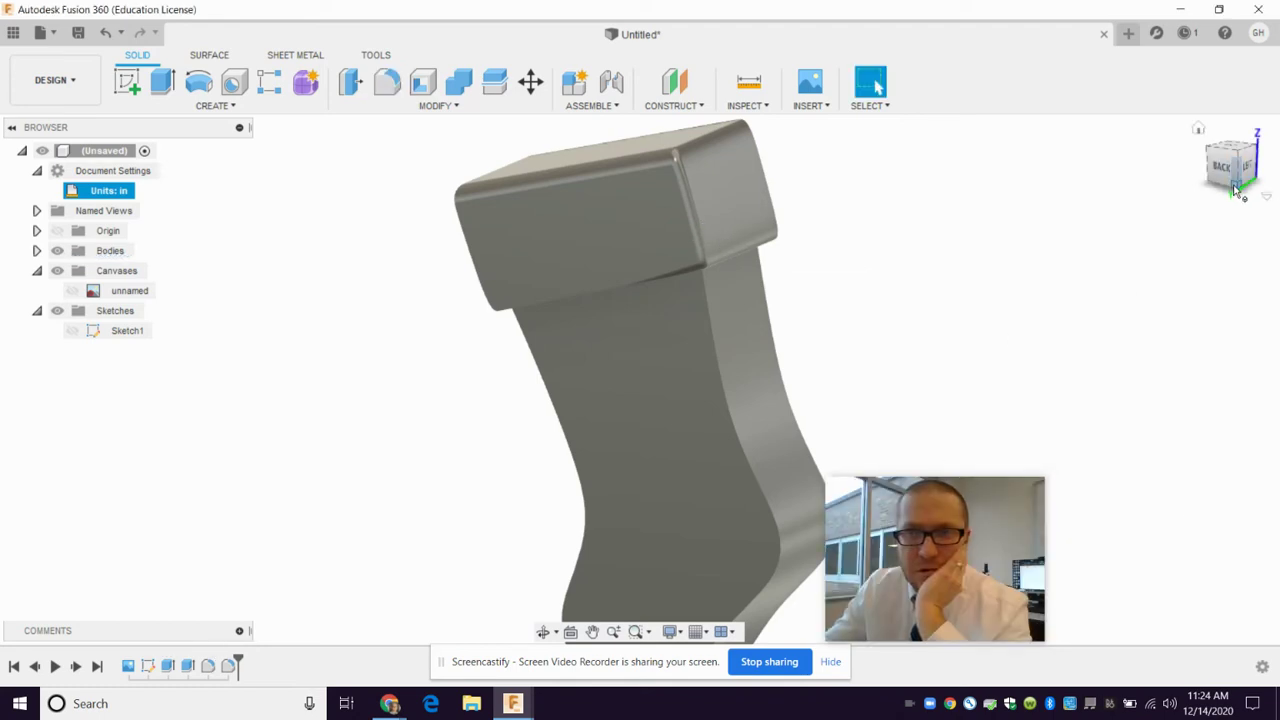
drag(1237, 190, 298, 160)
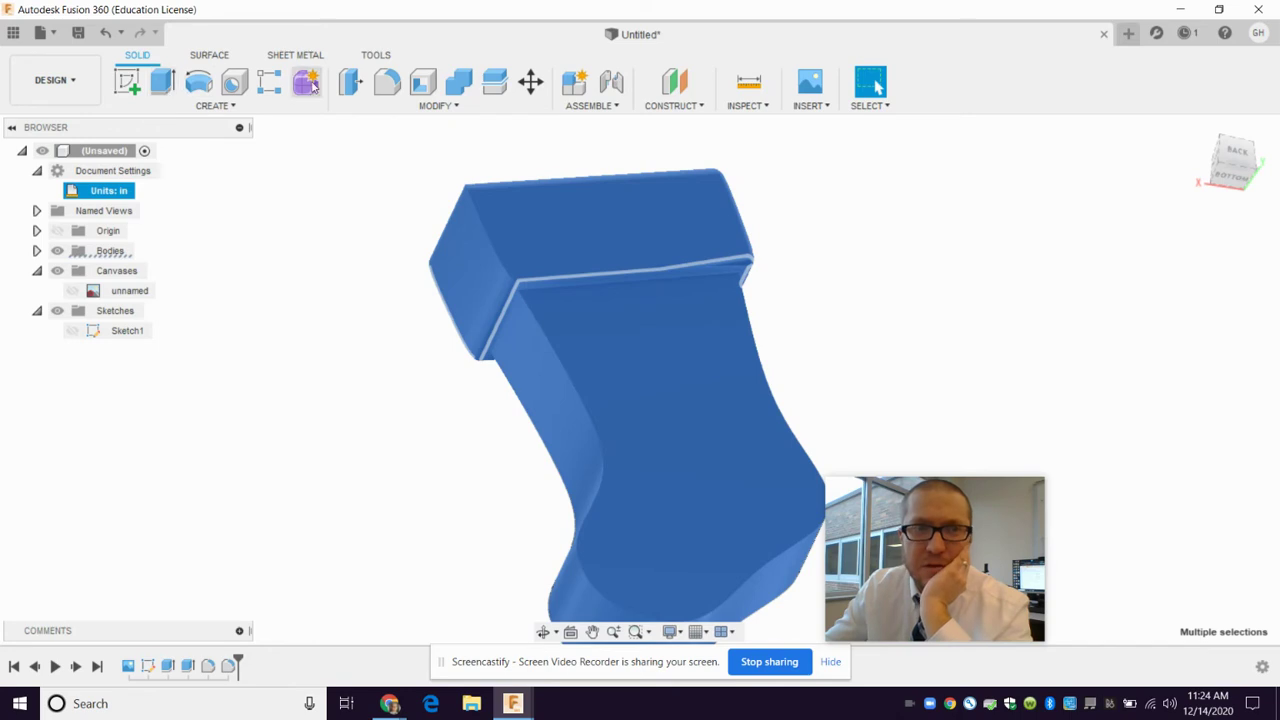
Step: Start a fillet on the cuff's top-left edge with radius 5 and Curvature (G2) continuity
key(f)
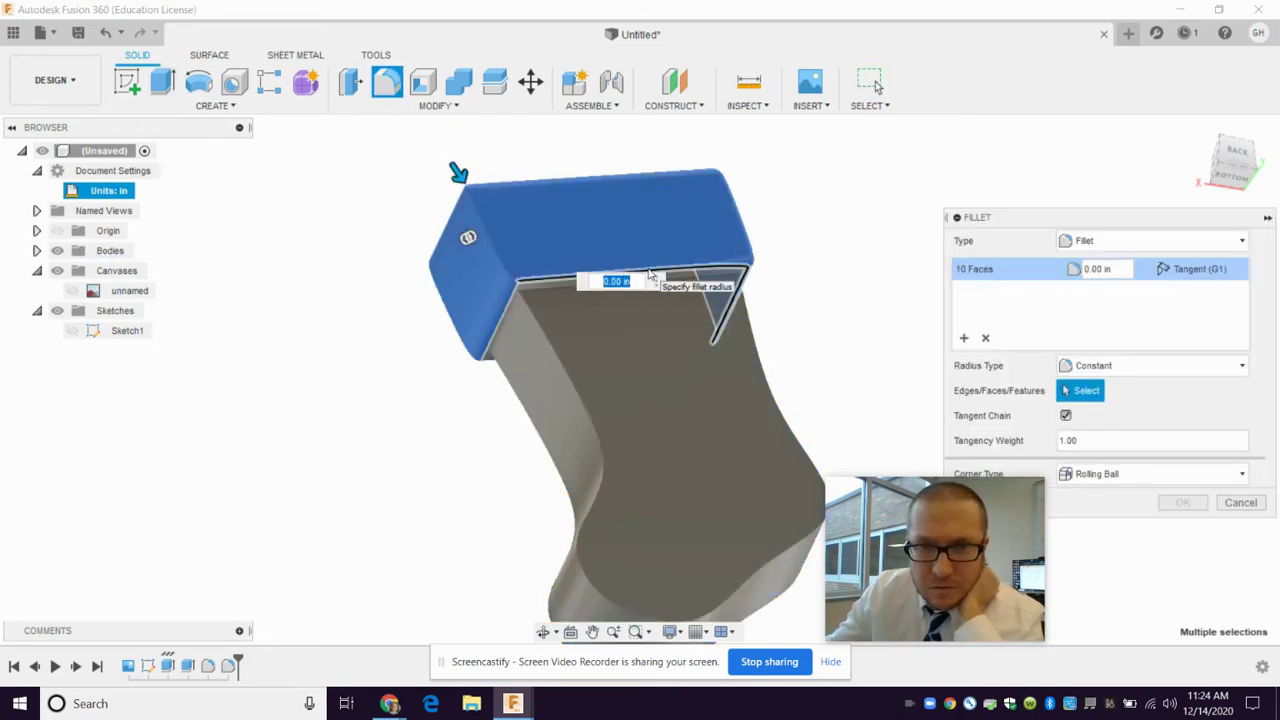
click(485, 228)
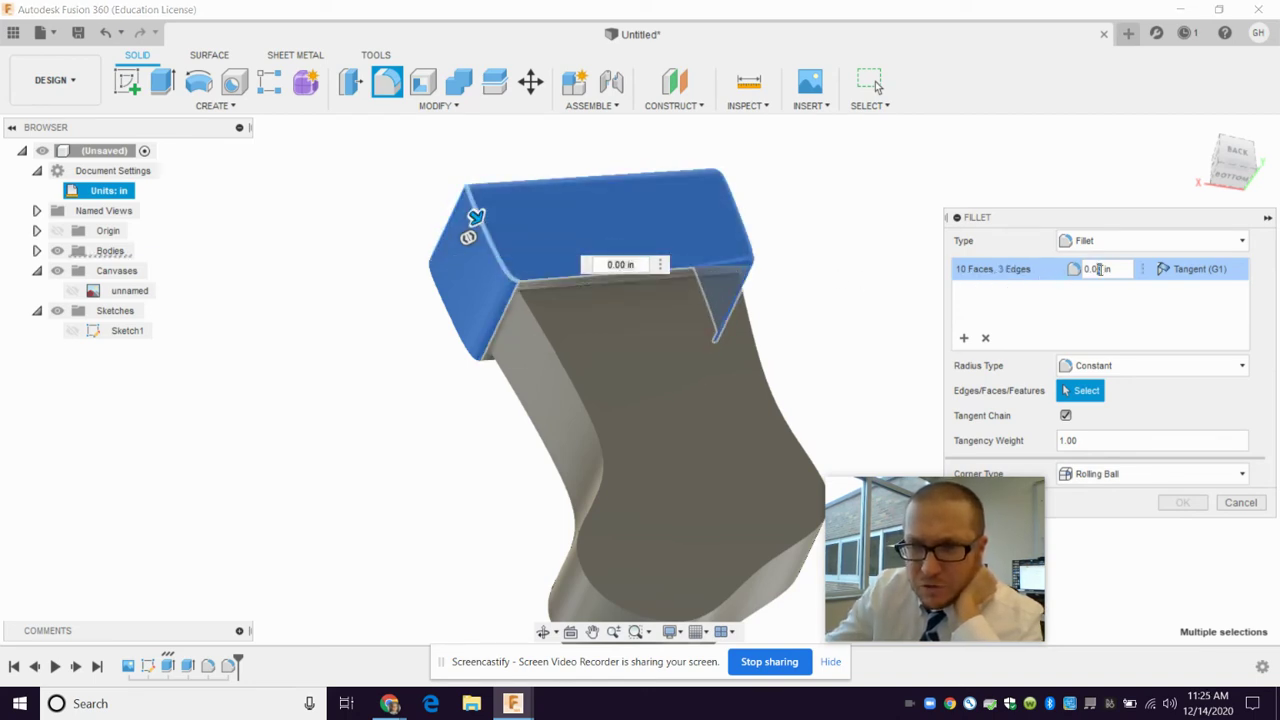
text(5)
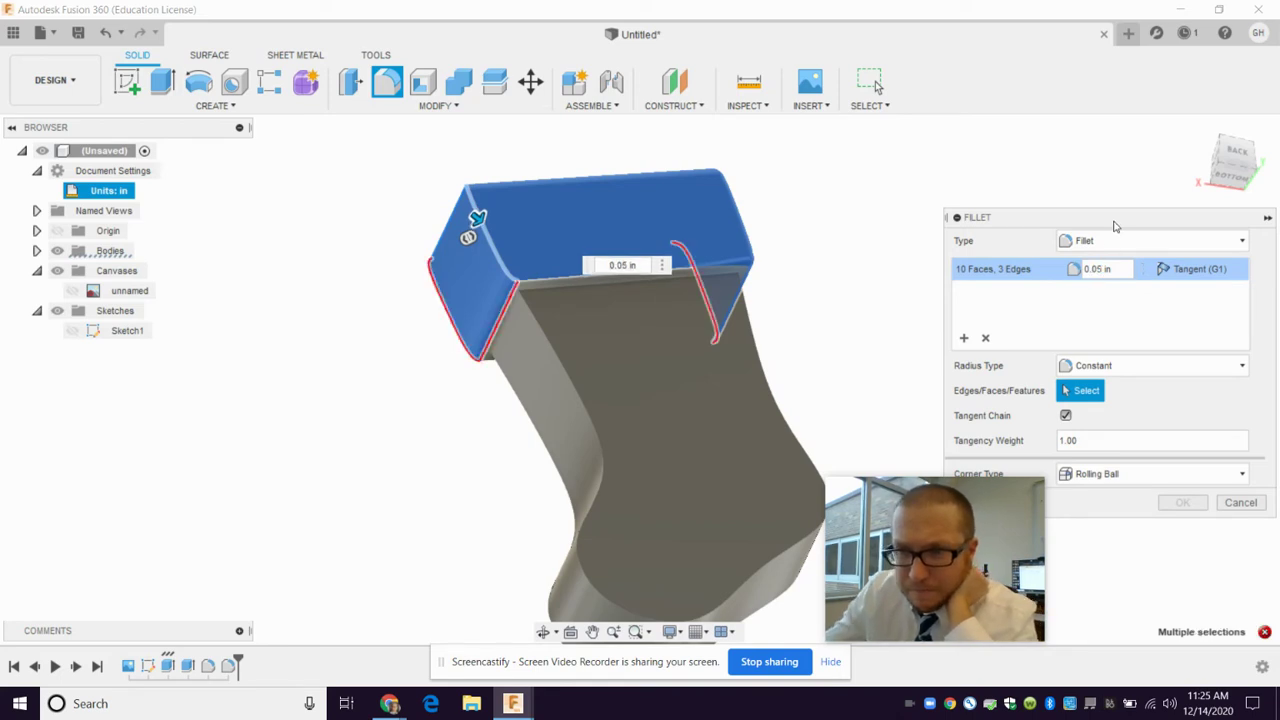
click(1174, 270)
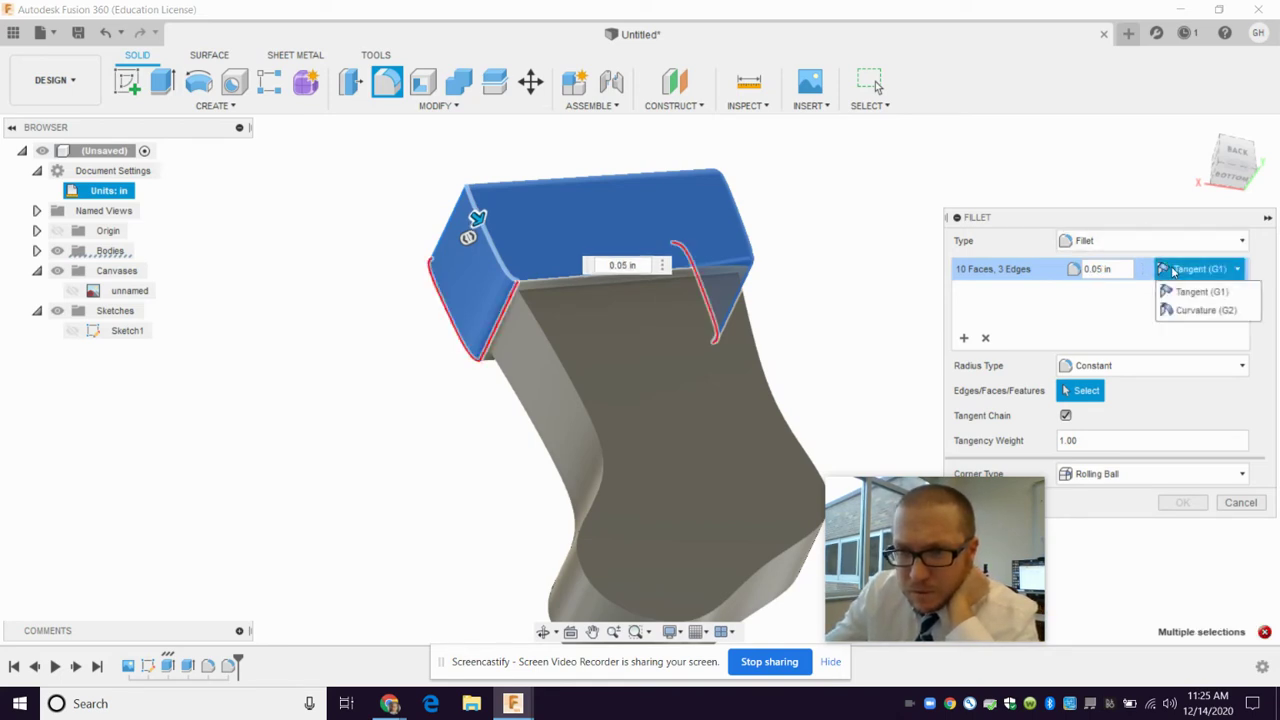
click(1190, 311)
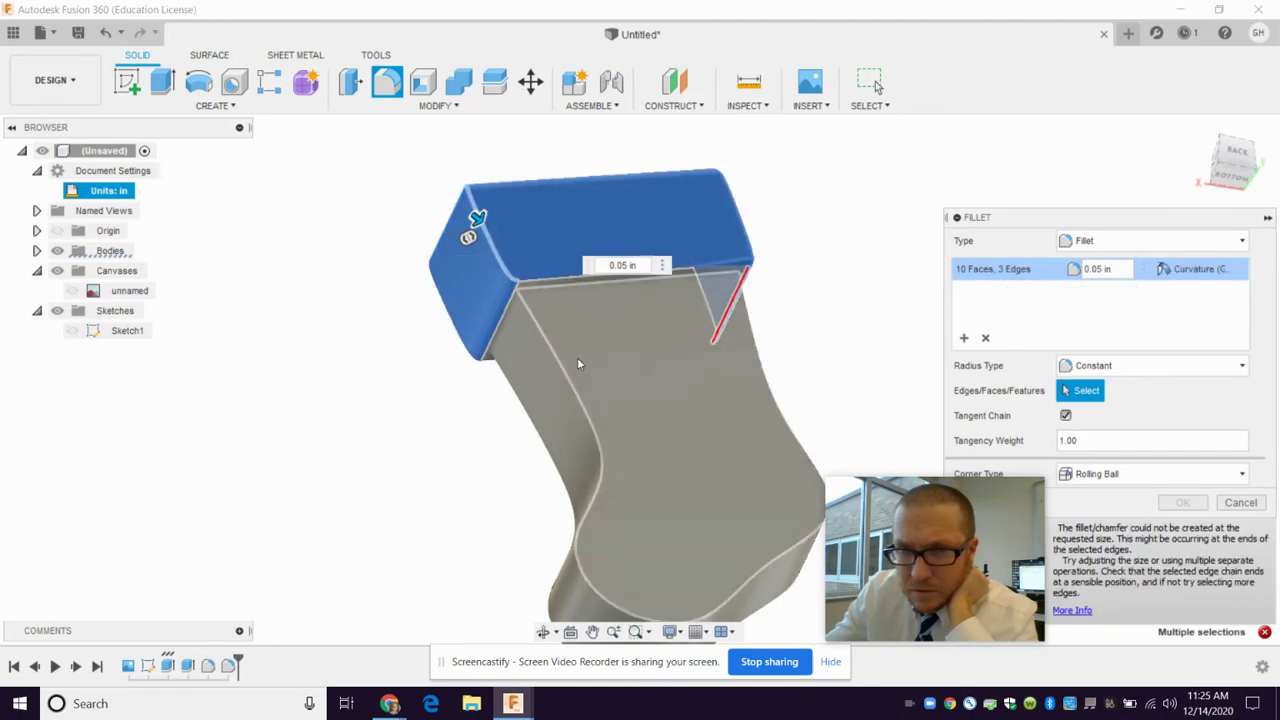
Step: Revert to Tangent (G1), add the lower corner and left cuff edges, then cancel the fillet
scroll(556, 300, up, 1)
scroll(530, 290, up, 2)
scroll(529, 289, up, 2)
scroll(528, 267, up, 2)
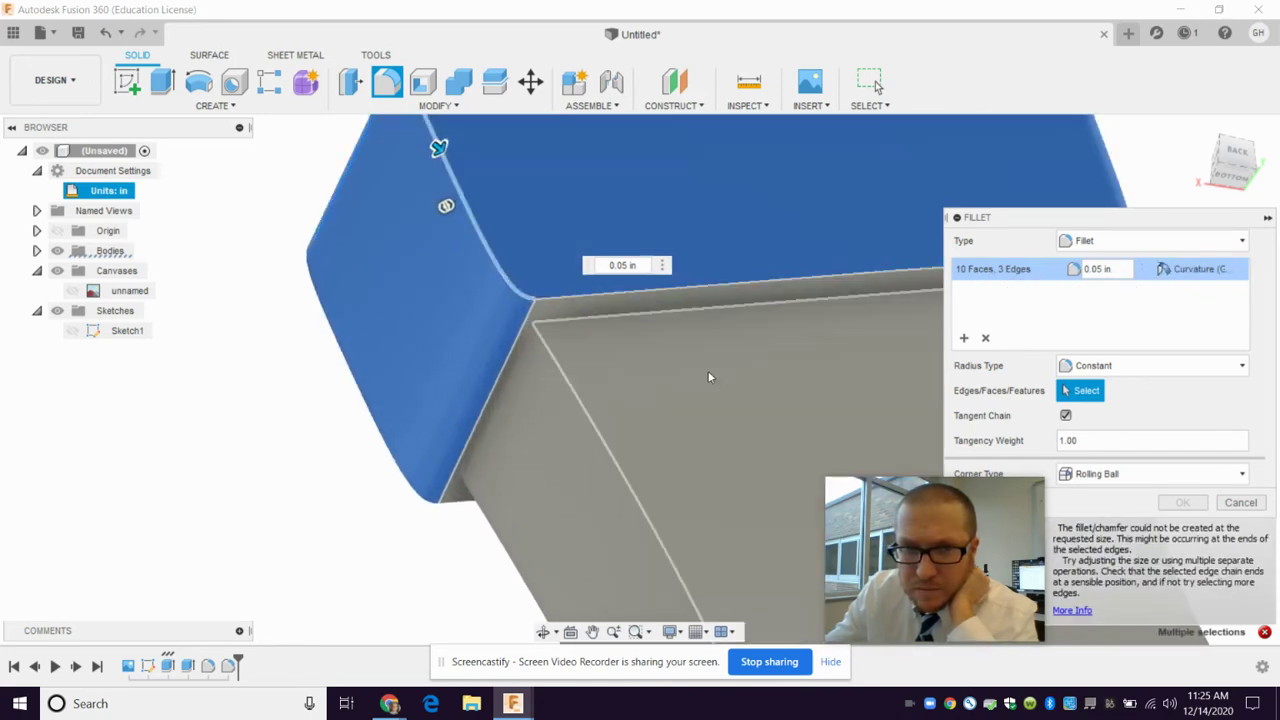
click(1182, 276)
click(1185, 293)
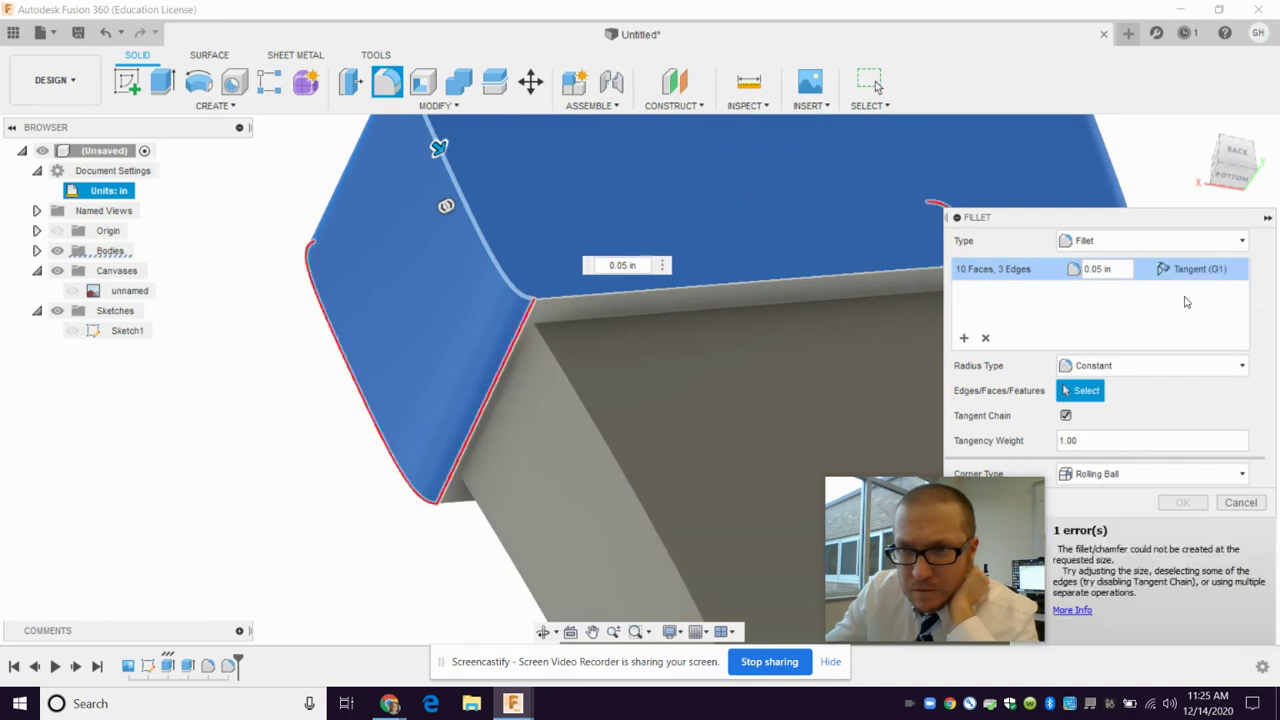
click(521, 338)
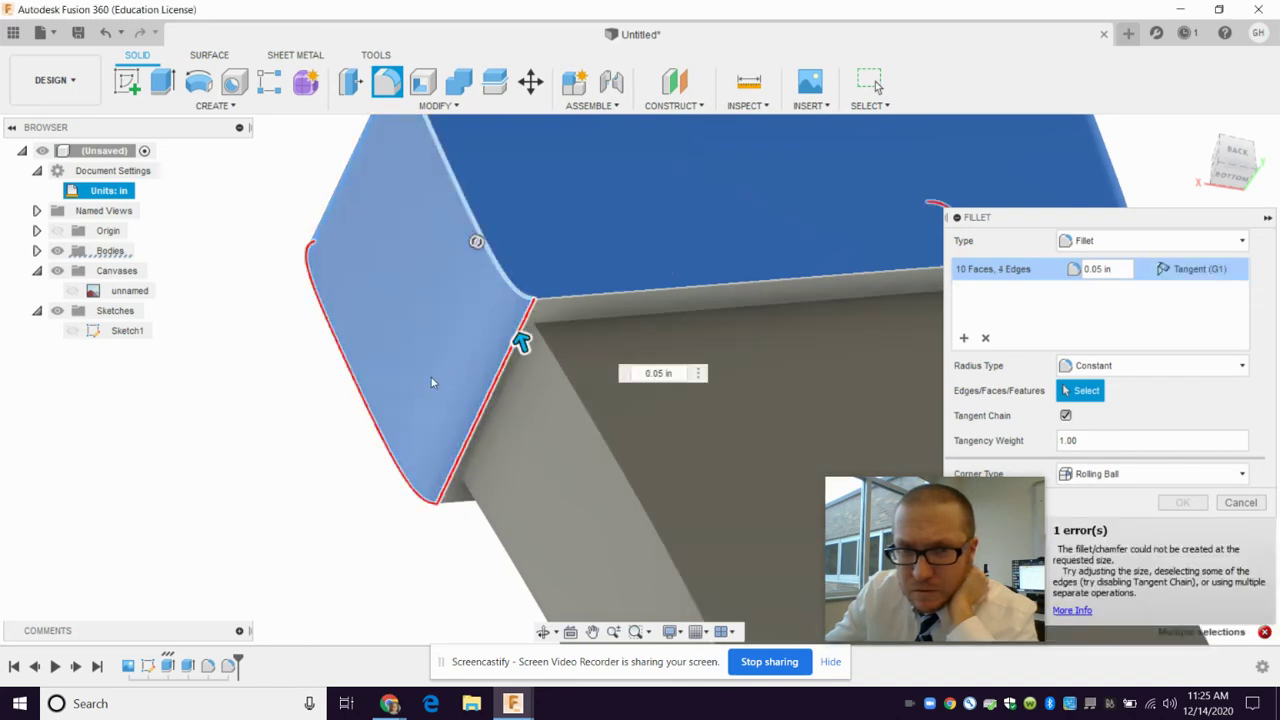
click(380, 443)
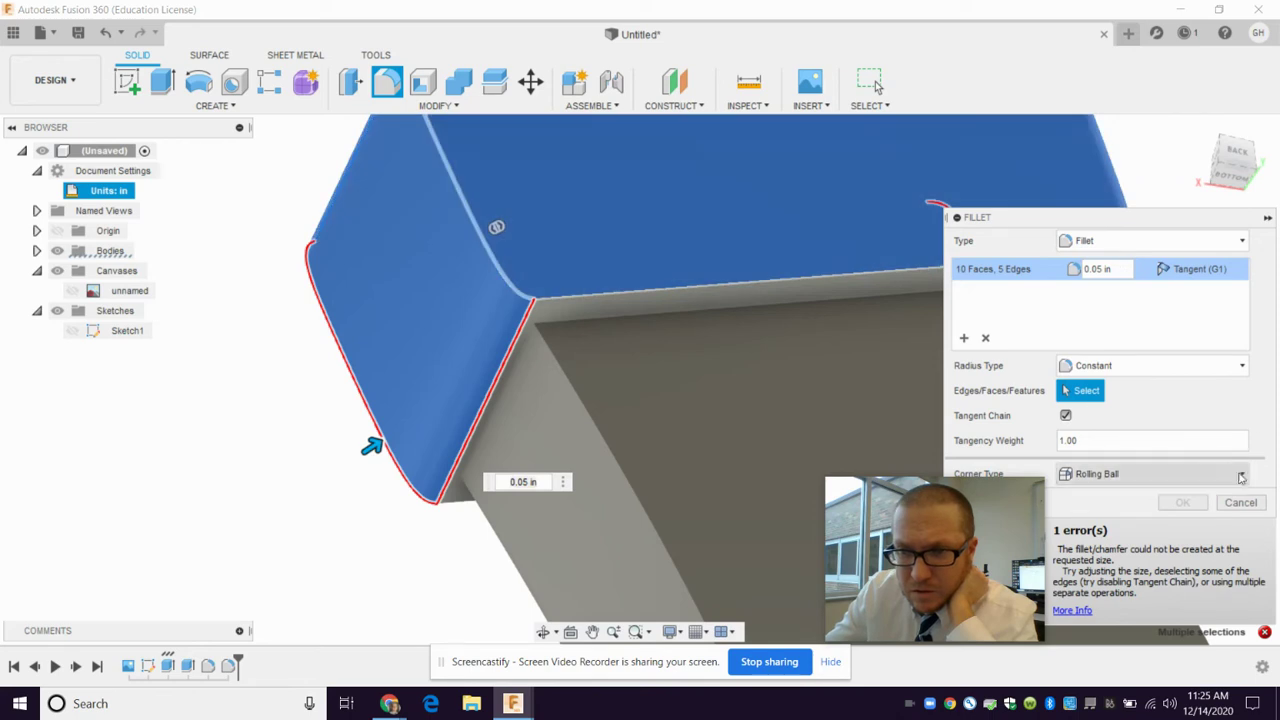
click(1240, 502)
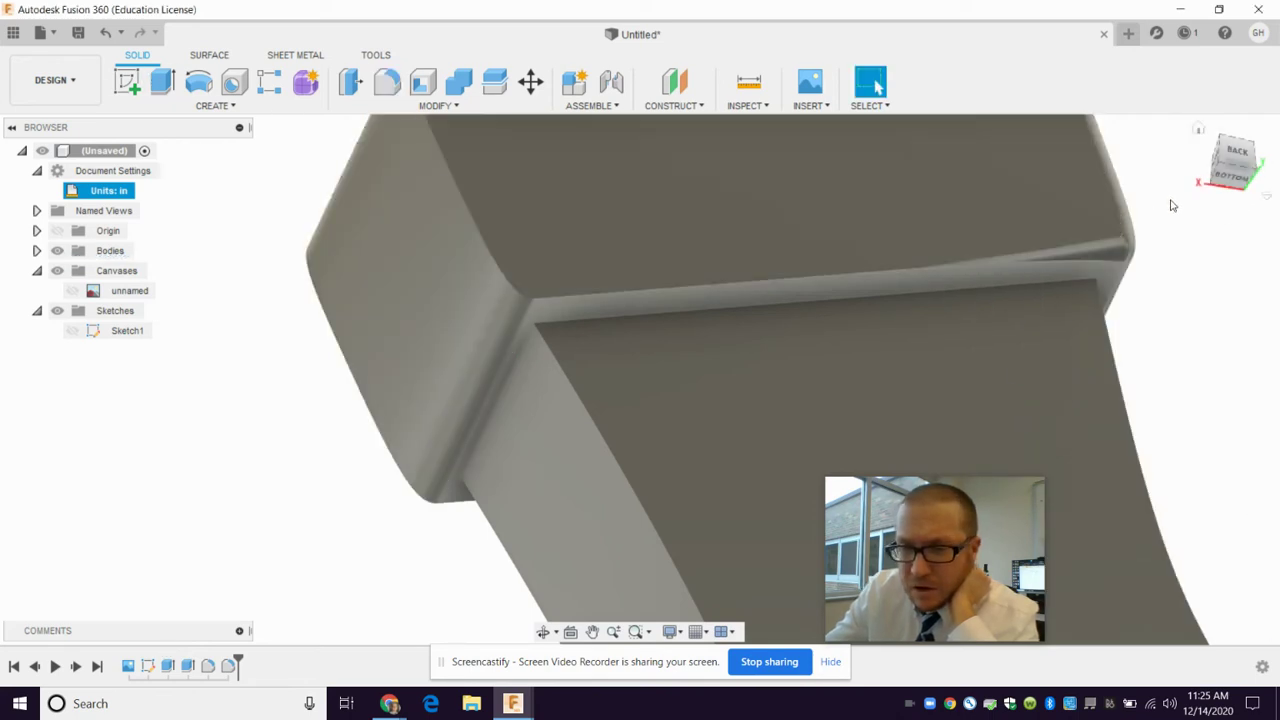
Step: Fillet the leg-and-foot outline edge on the front face with a 0.1 in radius
click(1200, 128)
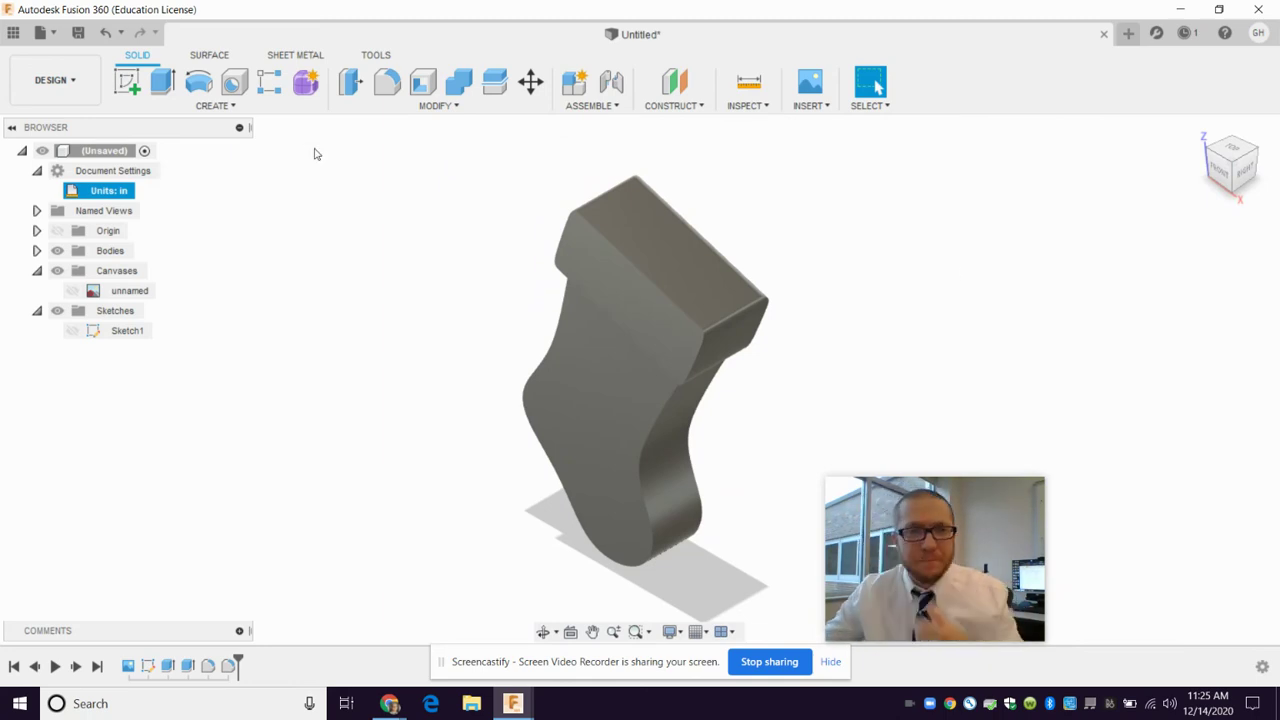
click(387, 82)
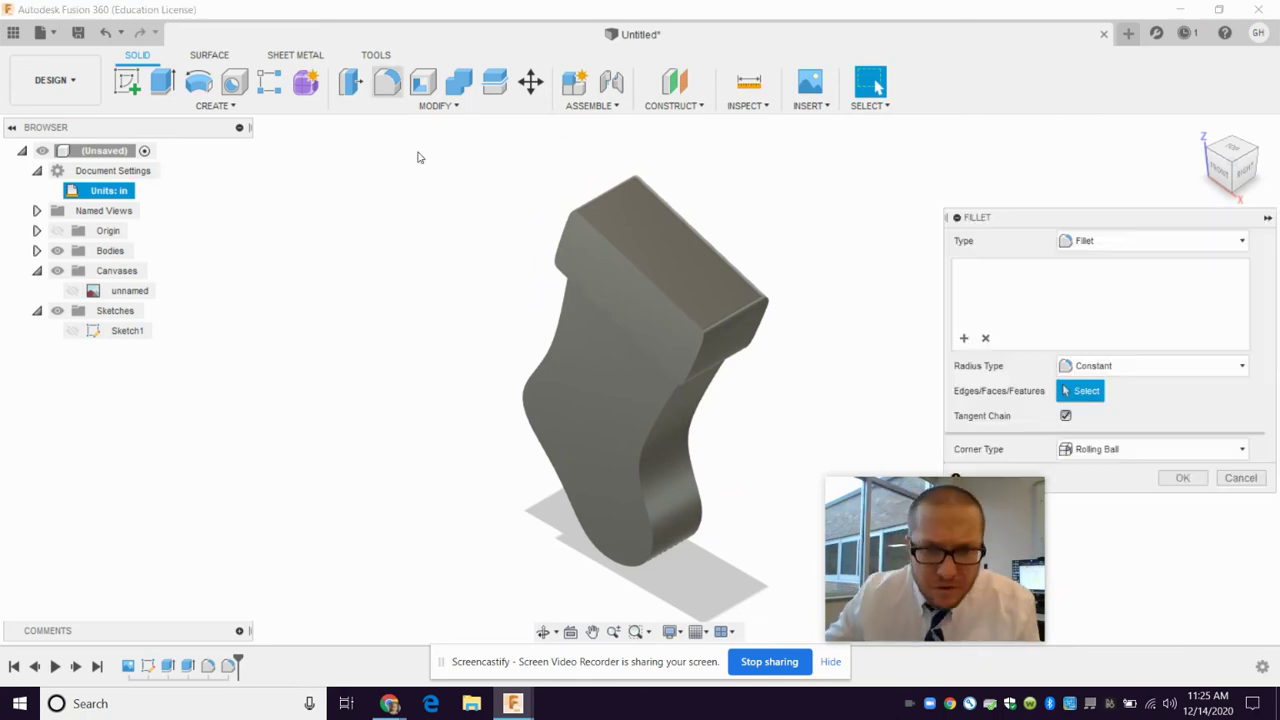
click(645, 447)
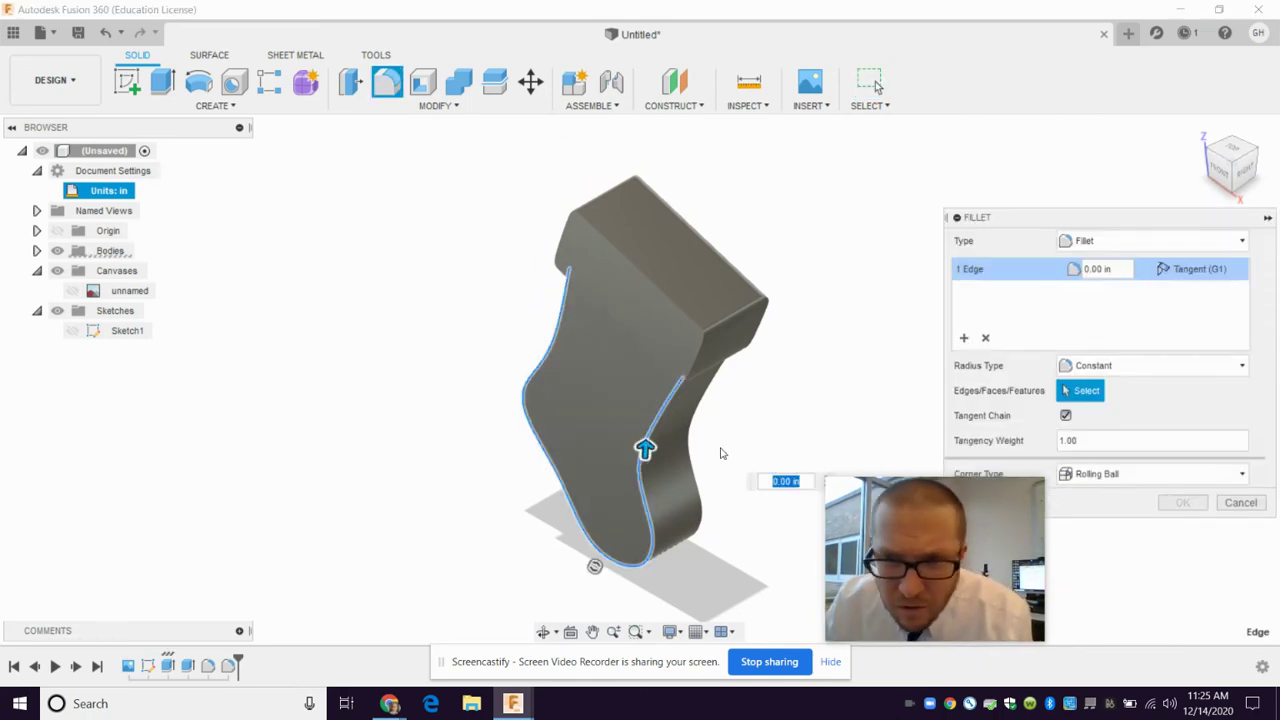
scroll(720, 453, up, 2)
click(1097, 268)
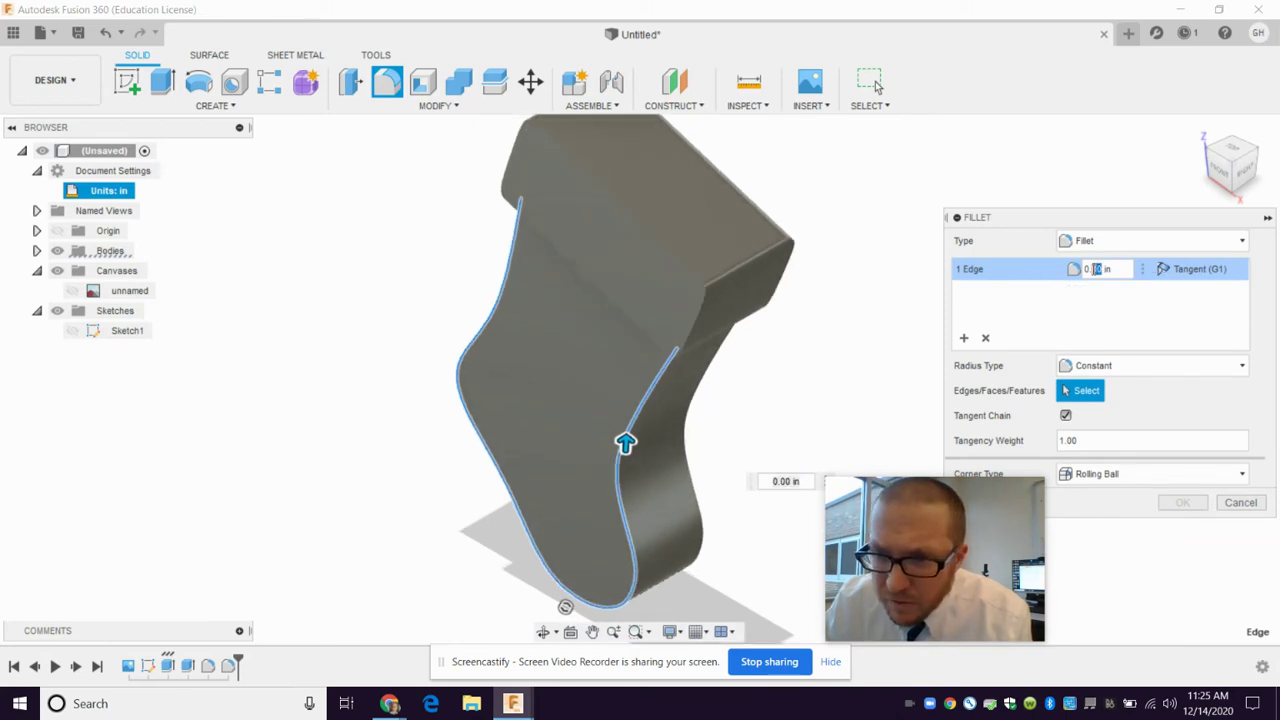
double_click(1095, 268)
text(0.1)
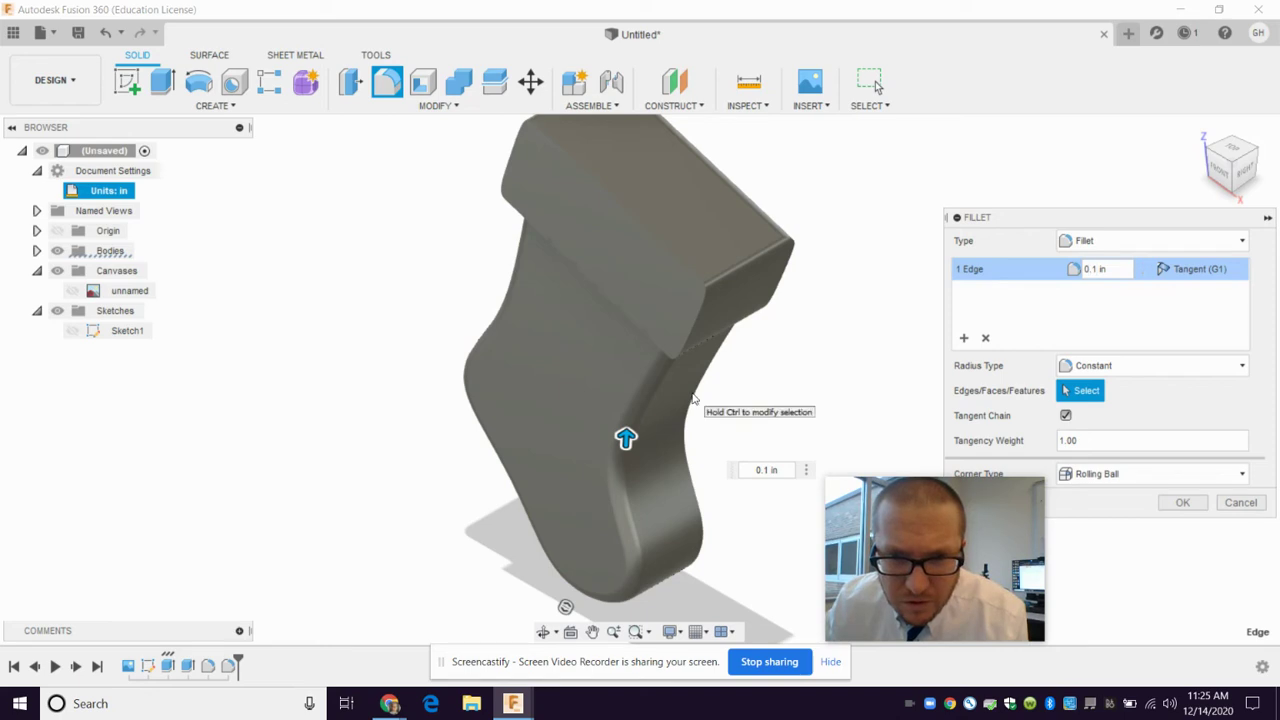
click(1182, 503)
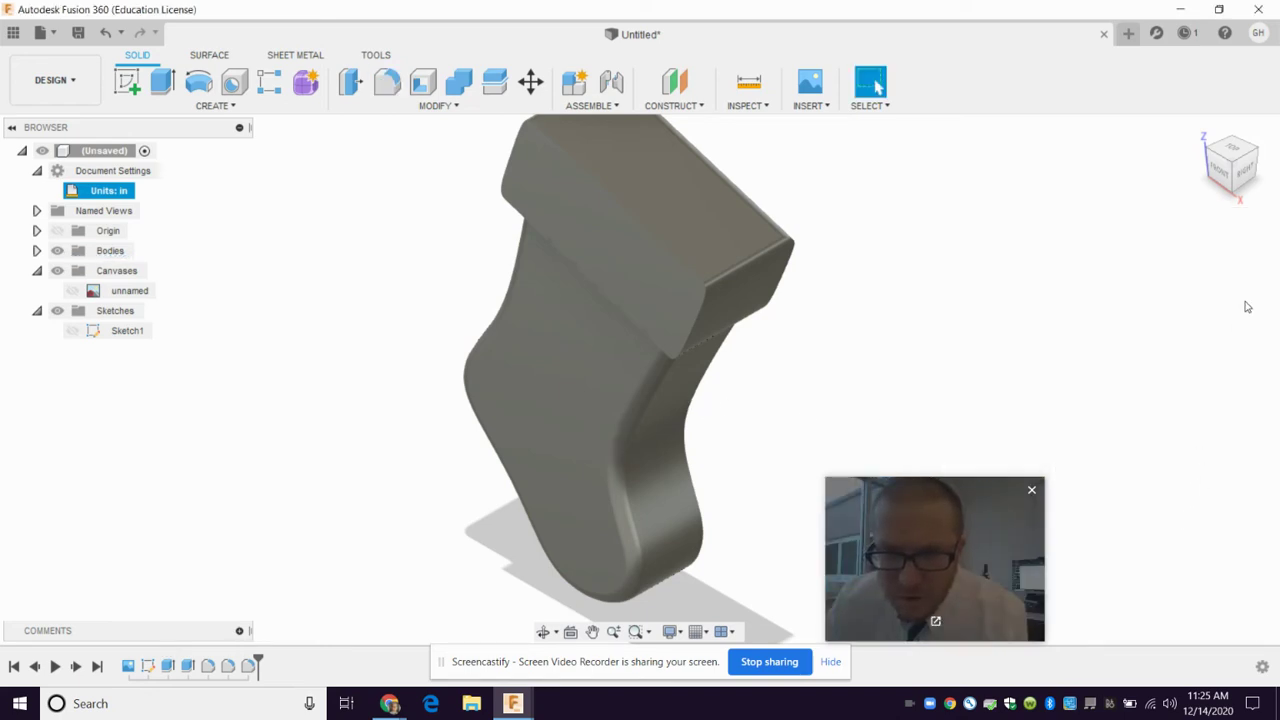
click(1262, 158)
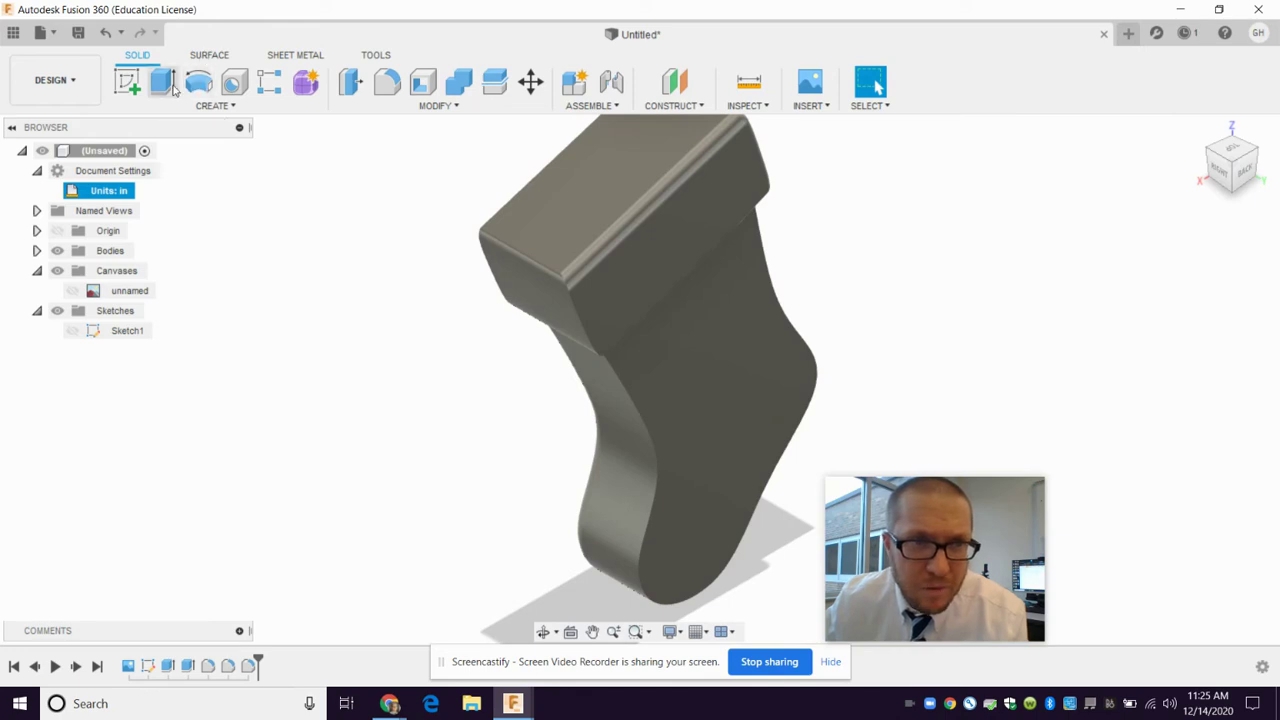
Step: Fillet the leg-and-foot outline edge on the opposite face with a 0.2 in radius
click(387, 82)
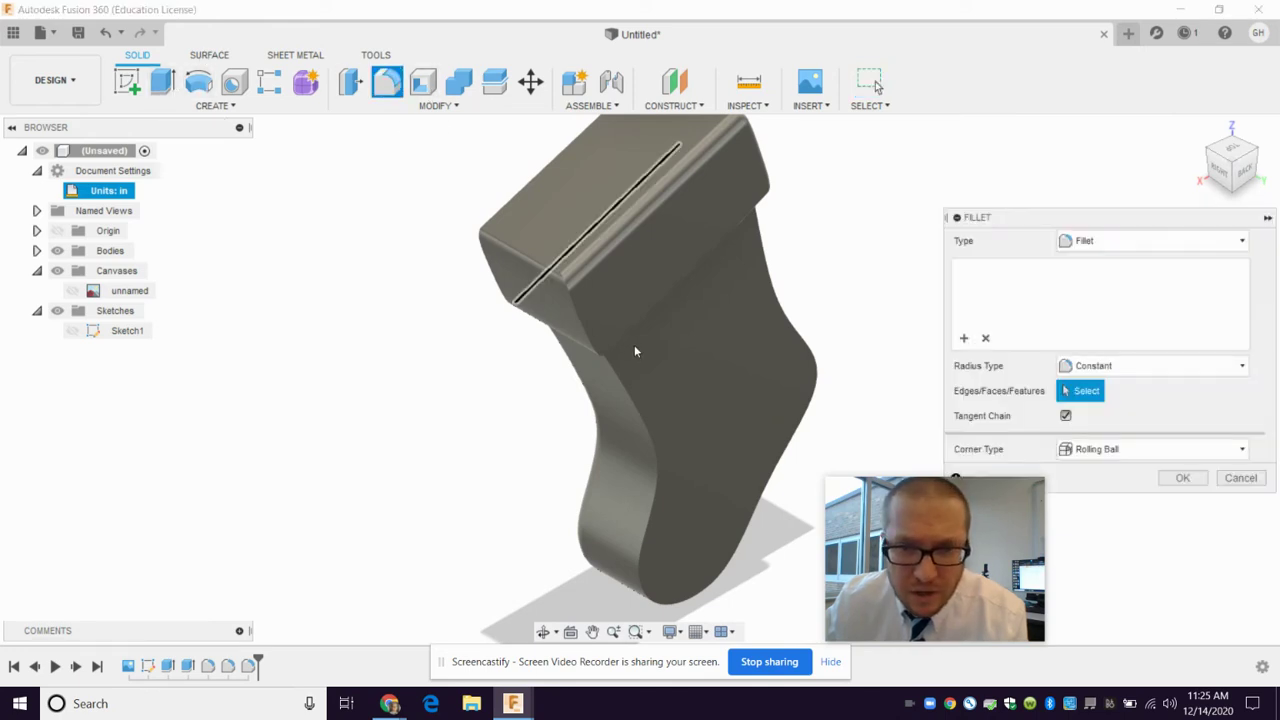
click(632, 410)
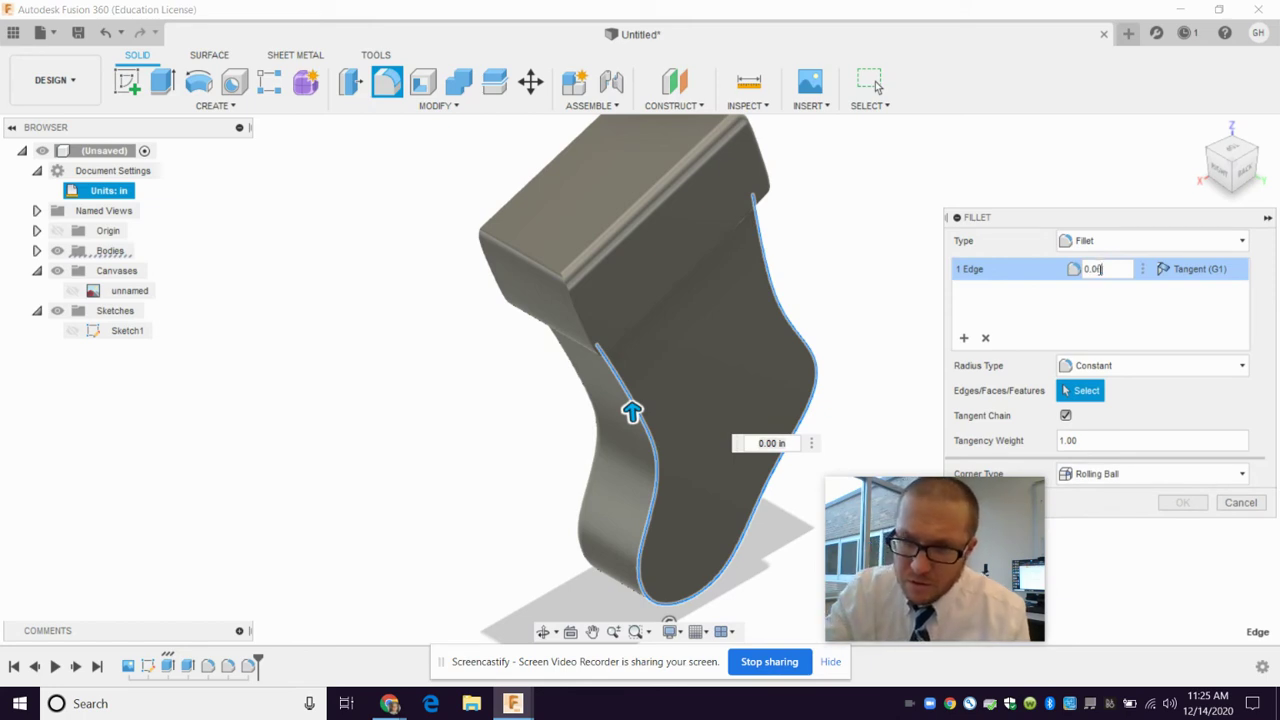
drag(632, 411, 632, 411)
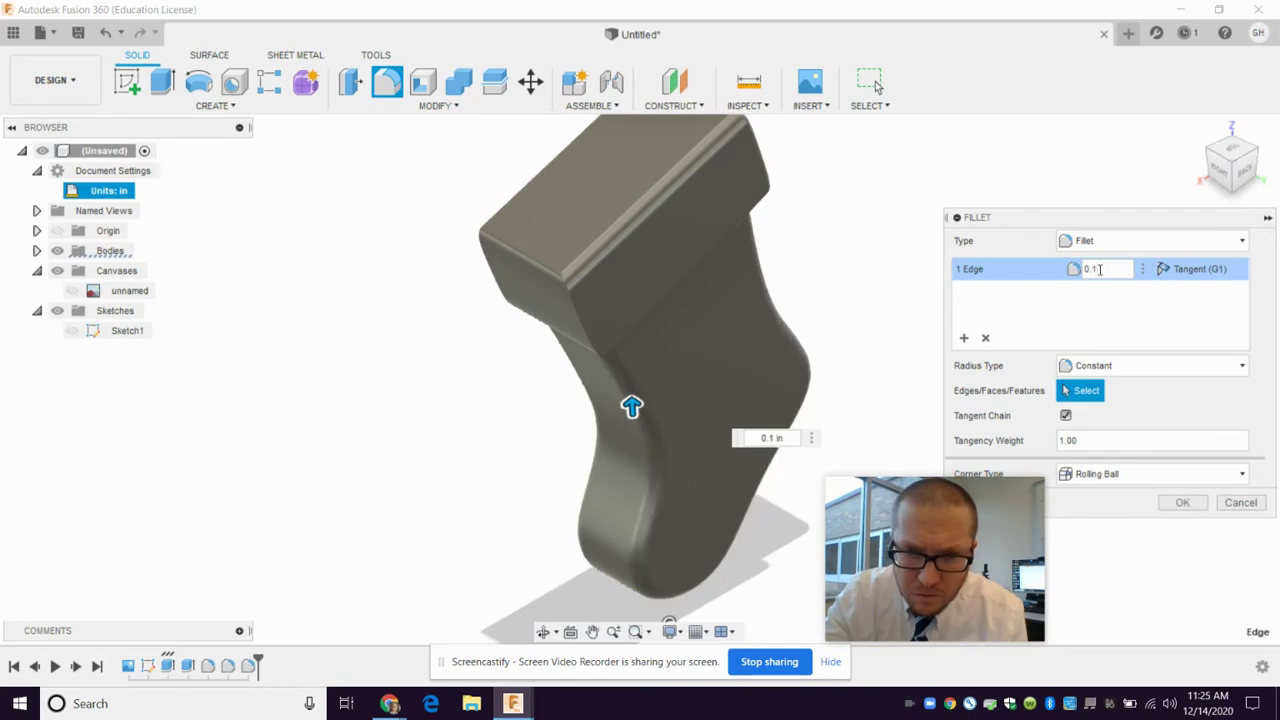
text(15)
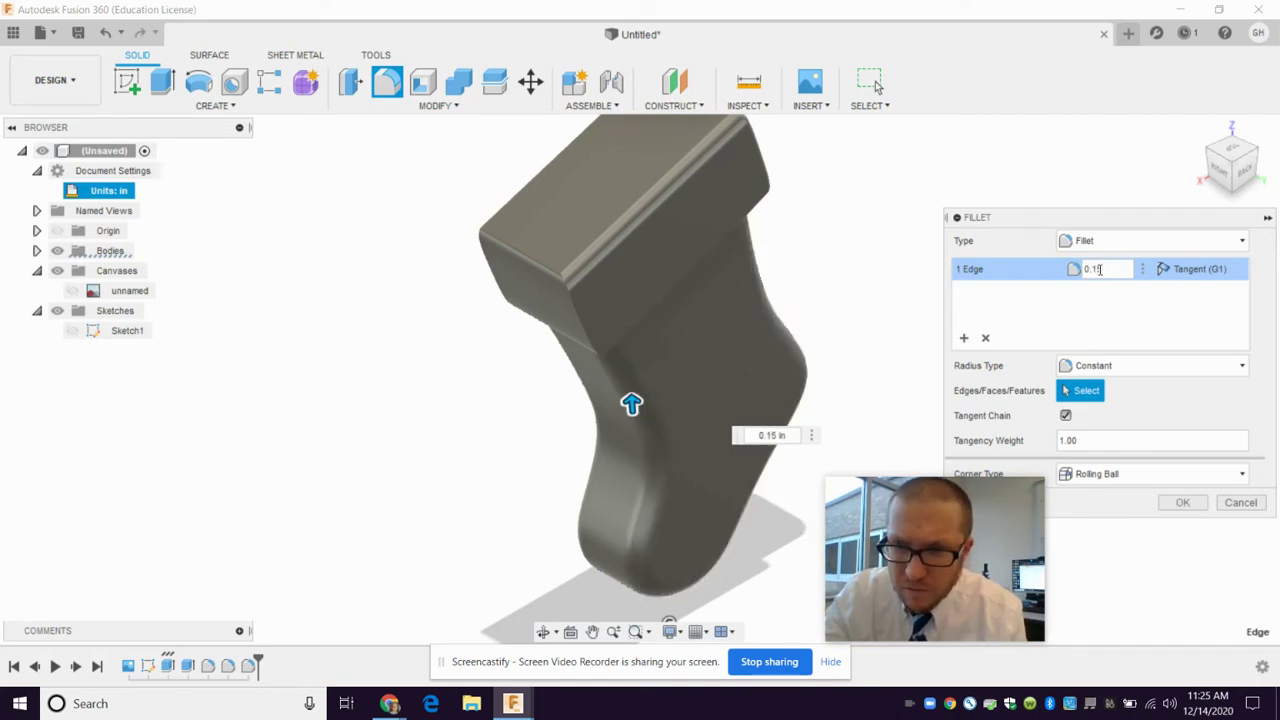
text(2)
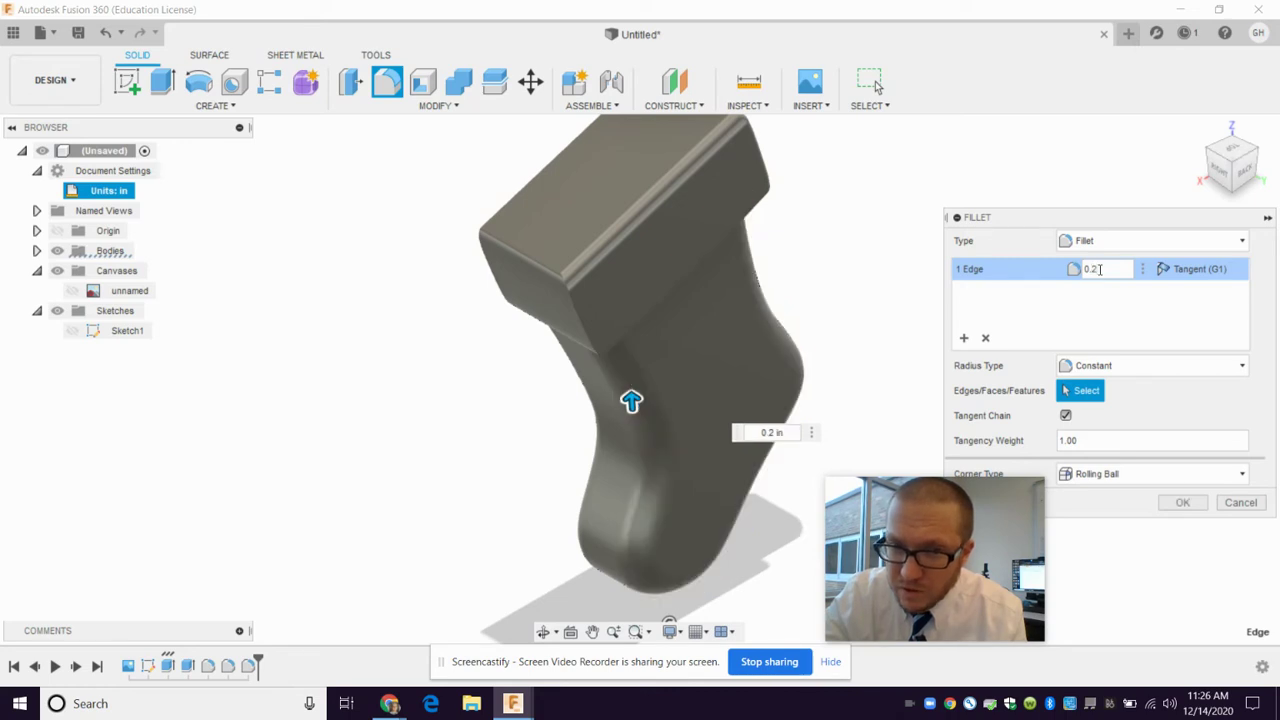
mouse_move(1232, 160)
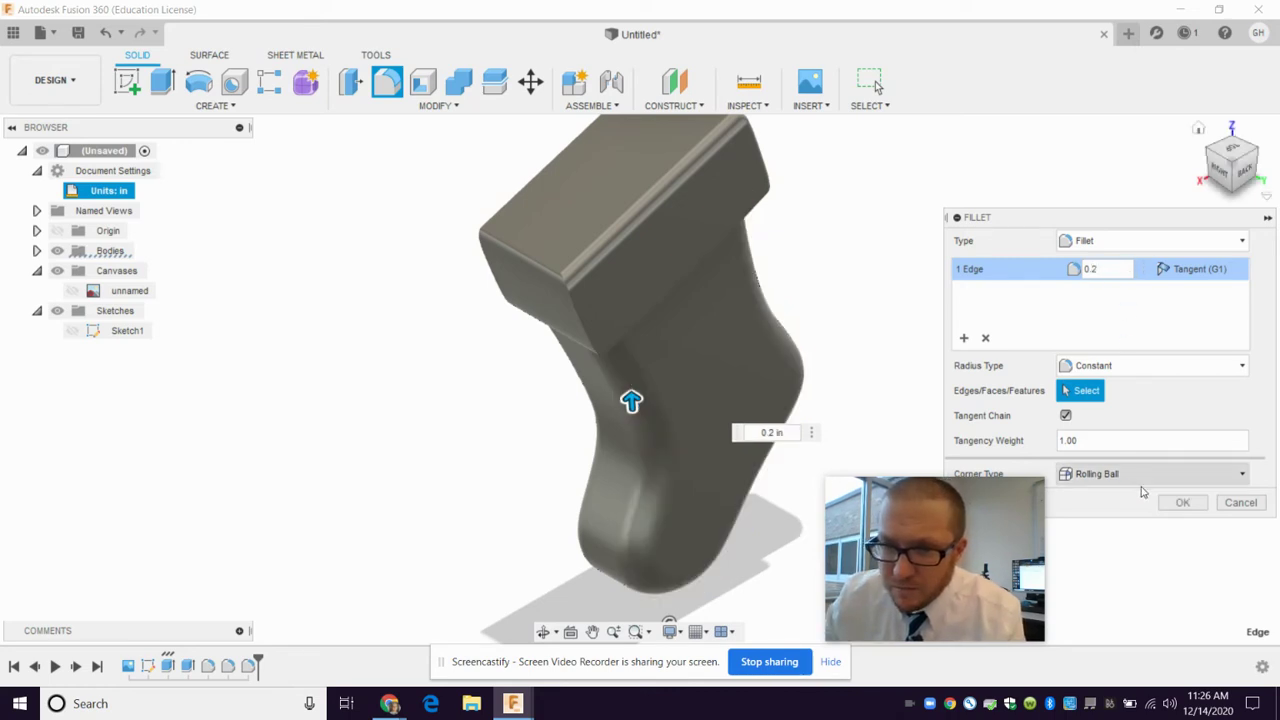
click(1180, 503)
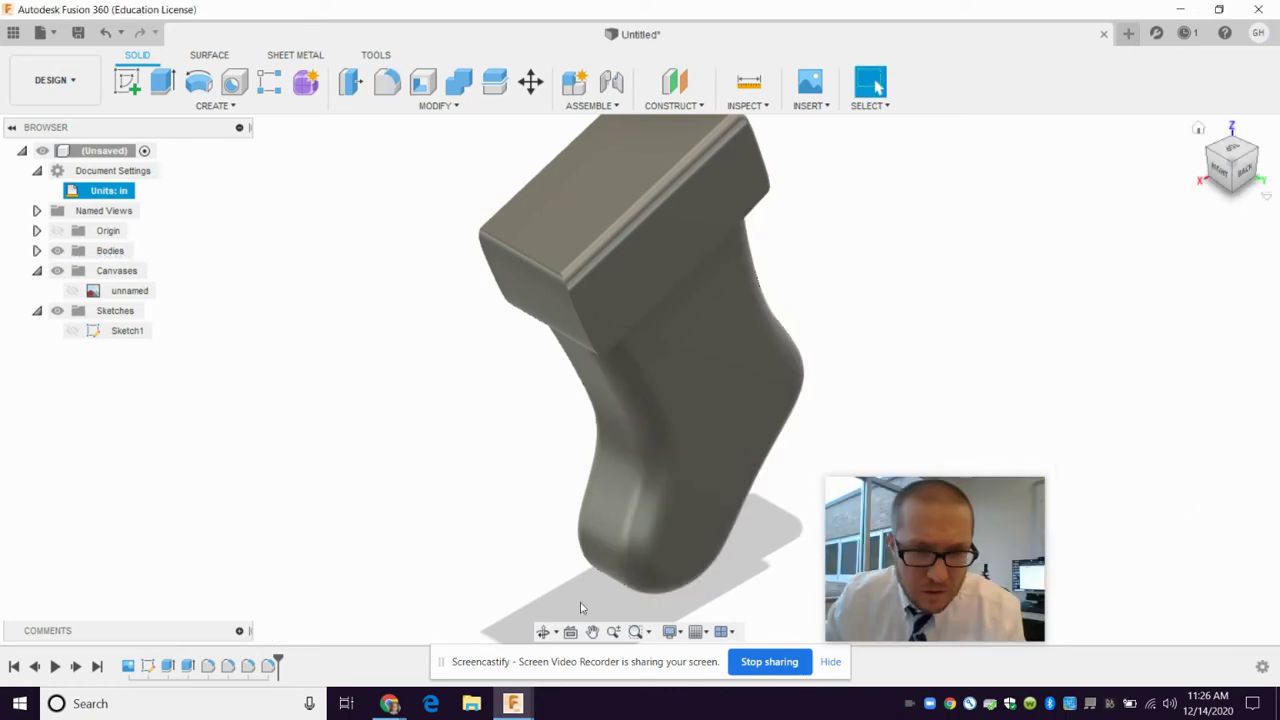
Step: Change the first leg fillet's radius to 0.2 in, then view the stocking from the Front
double_click(248, 665)
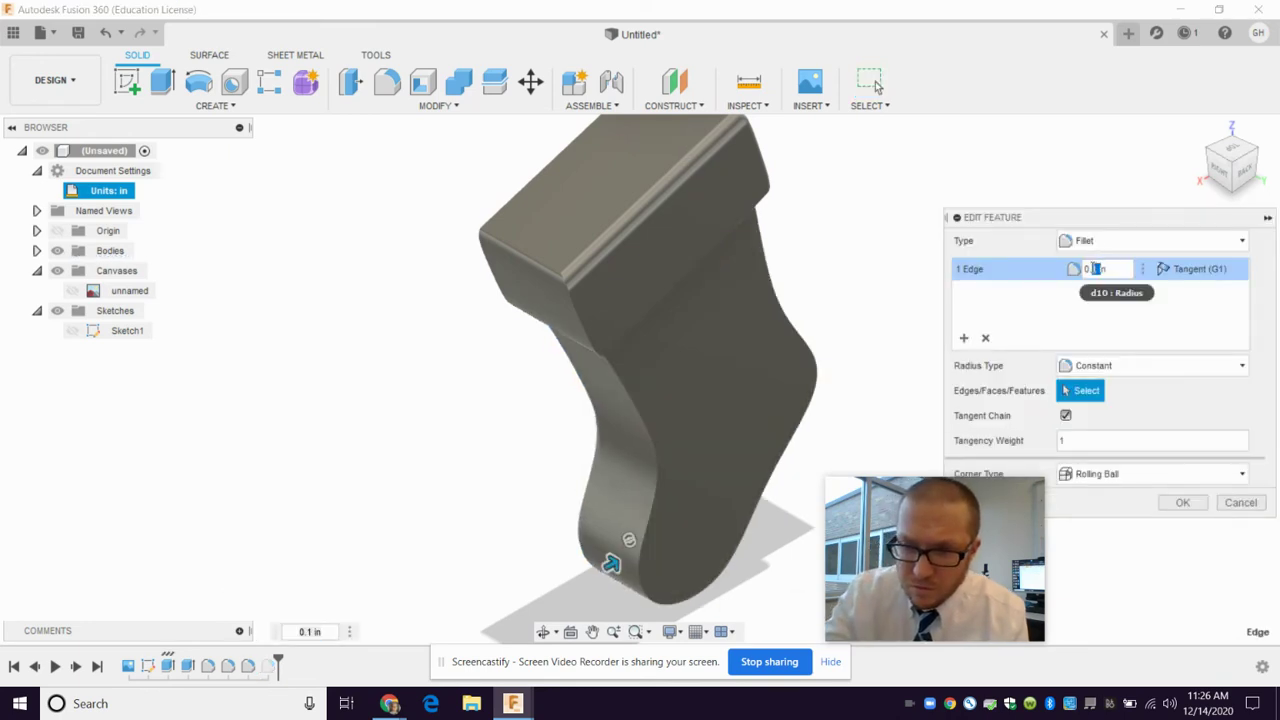
click(1093, 268)
text(0.2)
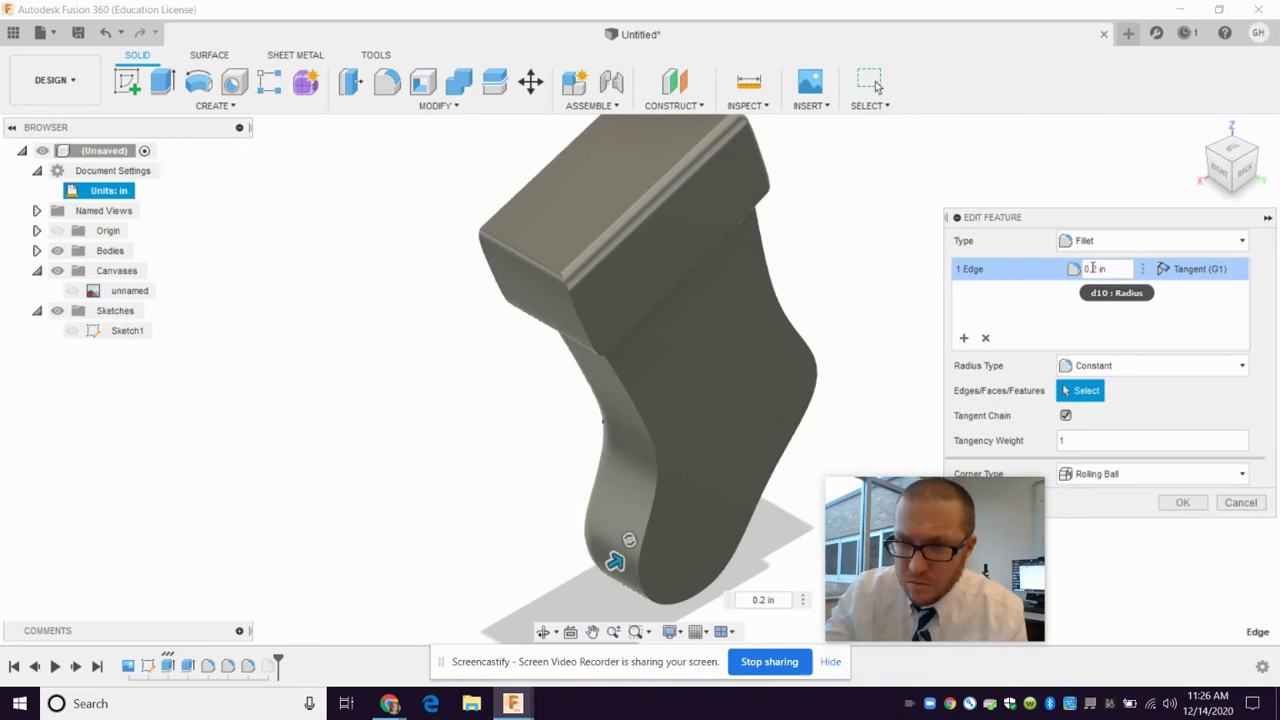
key(Return)
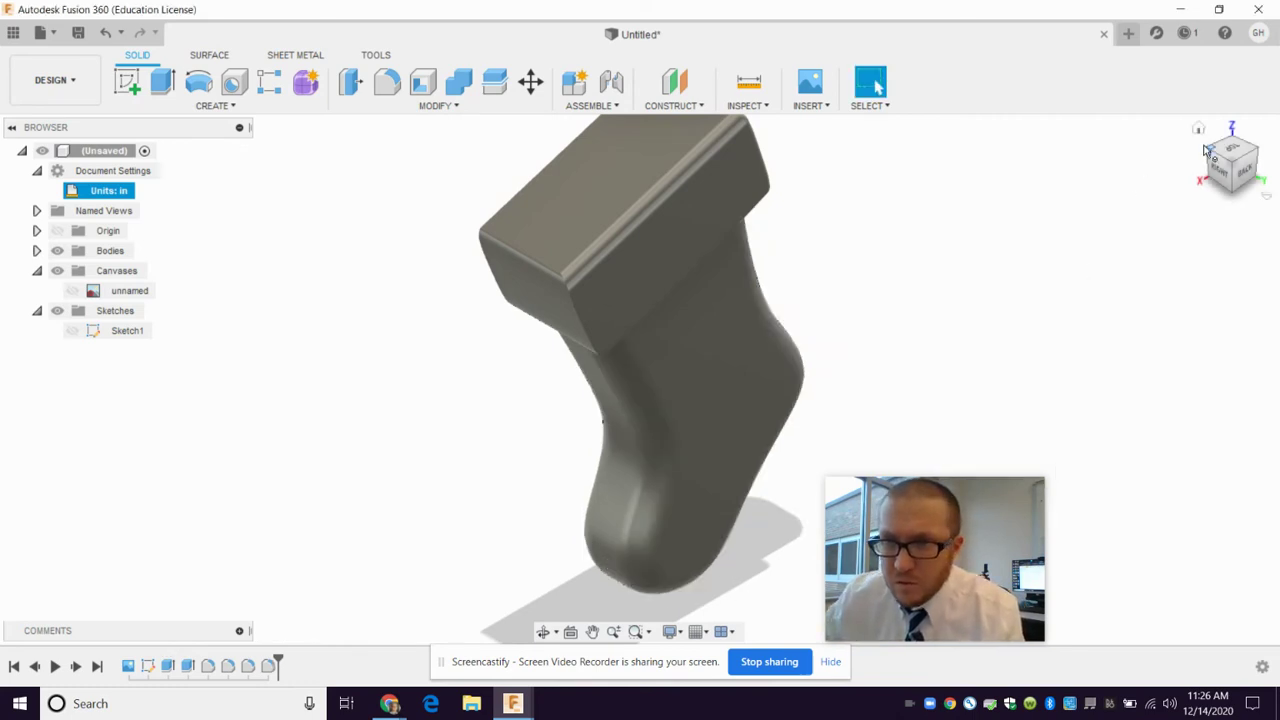
click(1199, 130)
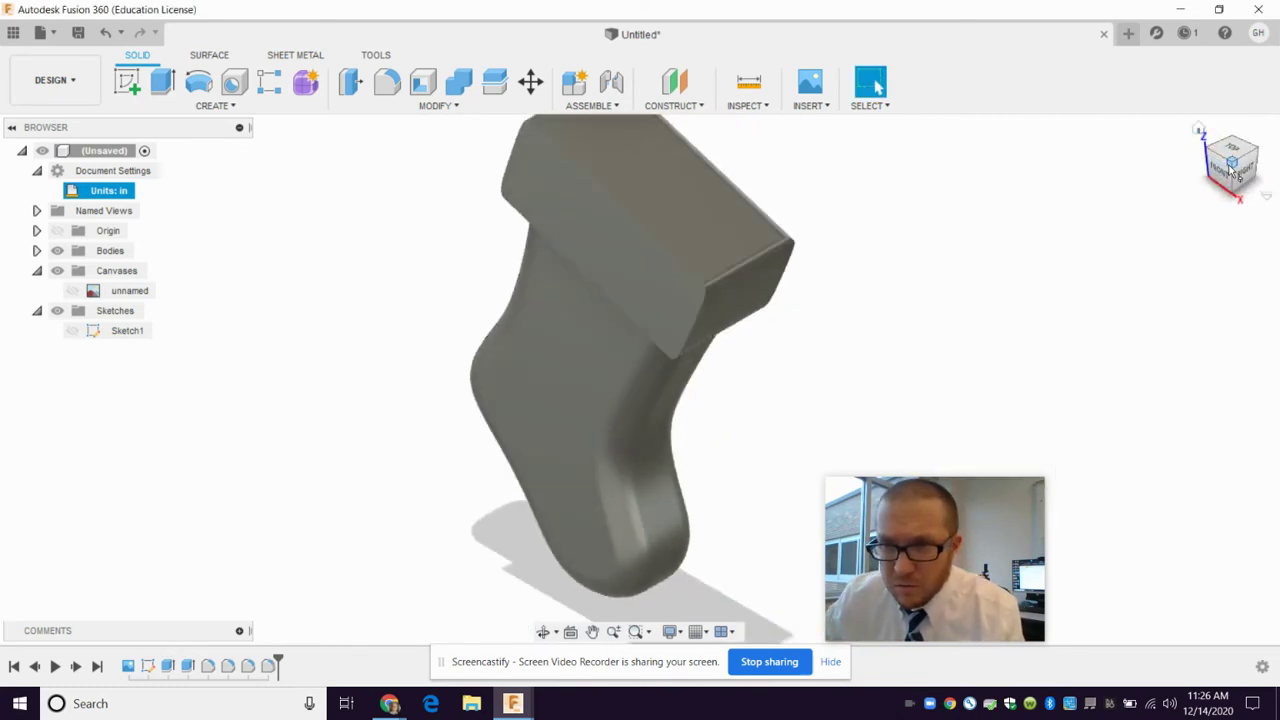
shift+middle_drag(638, 378, 560, 380)
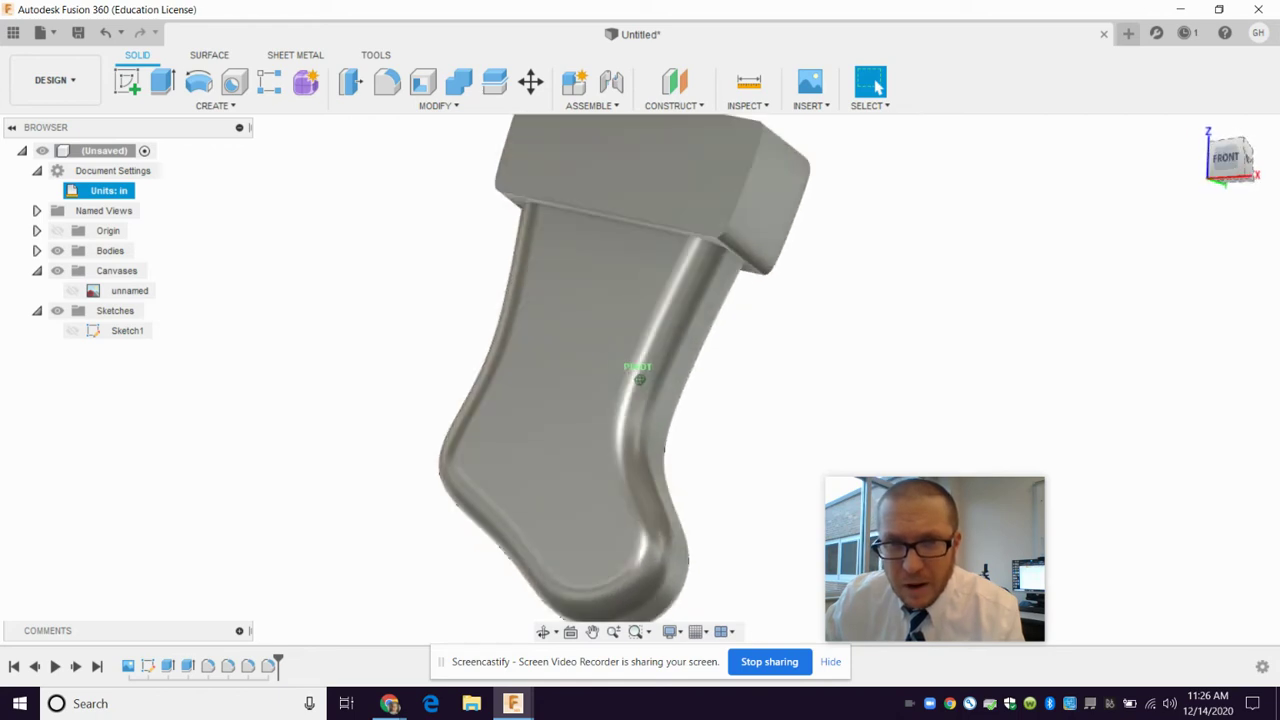
mouse_move(638, 378)
shift+middle_down()
mouse_move(600, 380)
mouse_move(831, 294)
shift+middle_up()
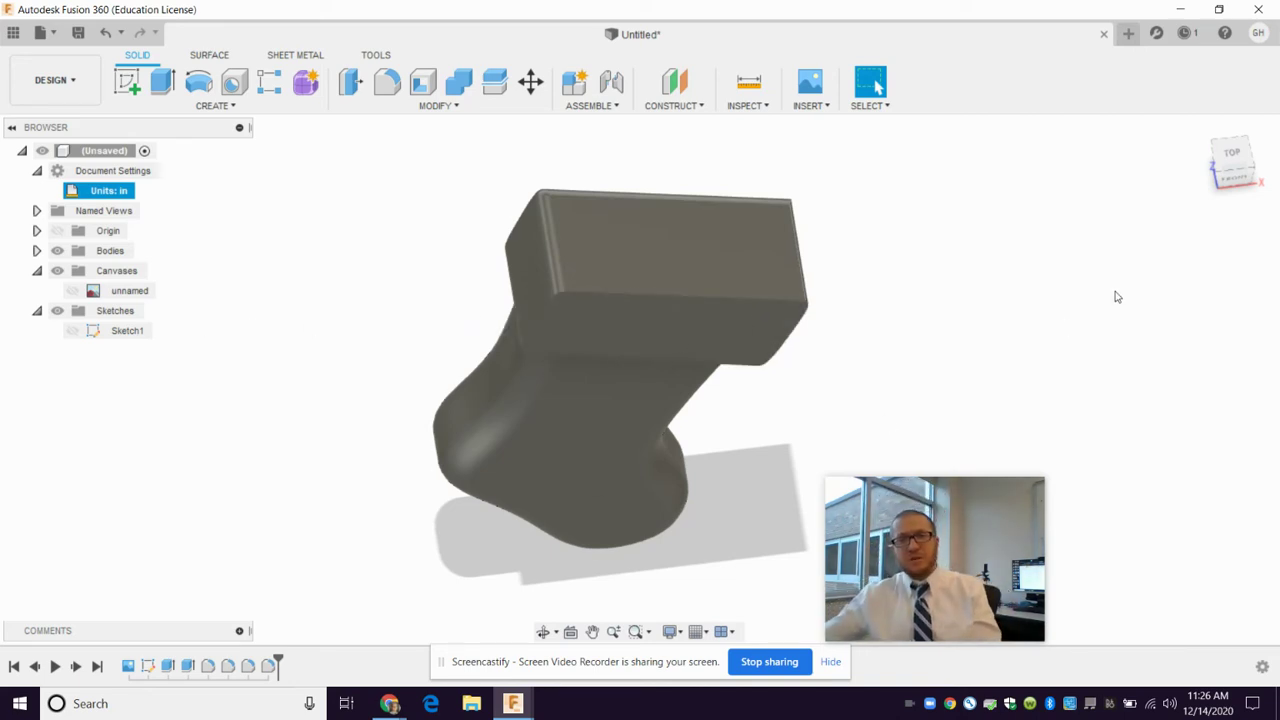
shift+middle_drag(1240, 172, 1245, 163)
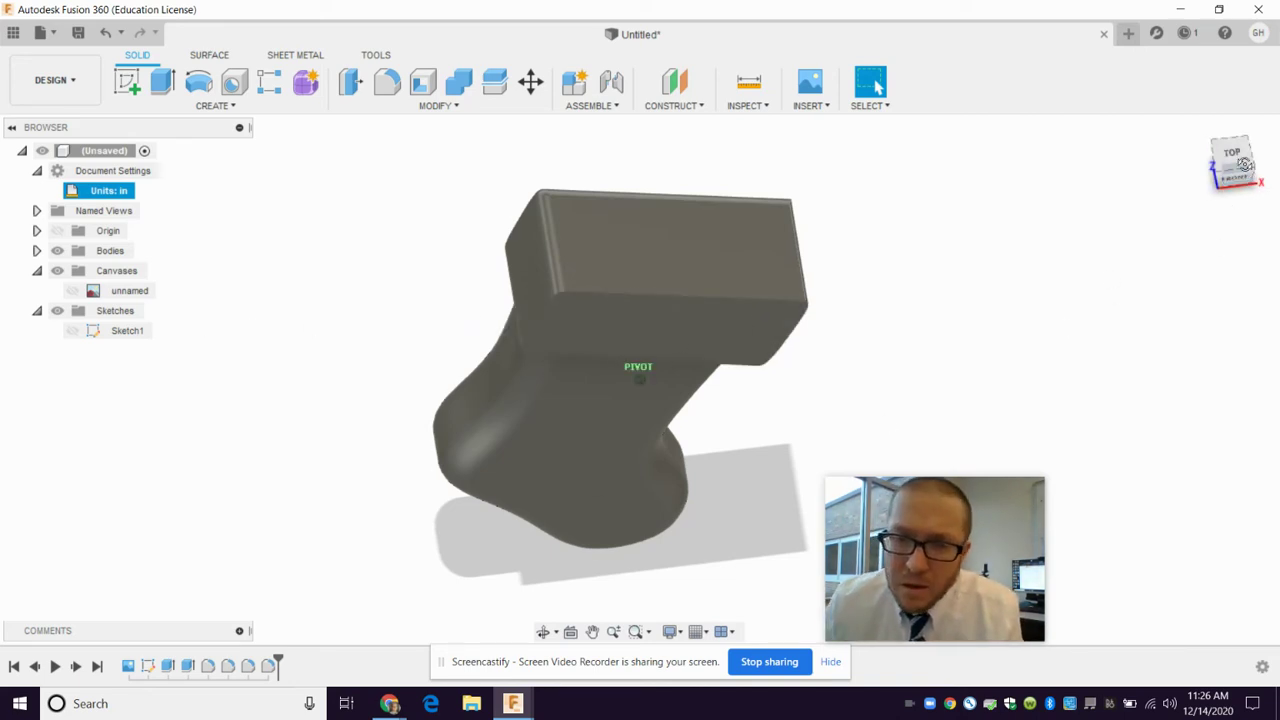
click(1245, 163)
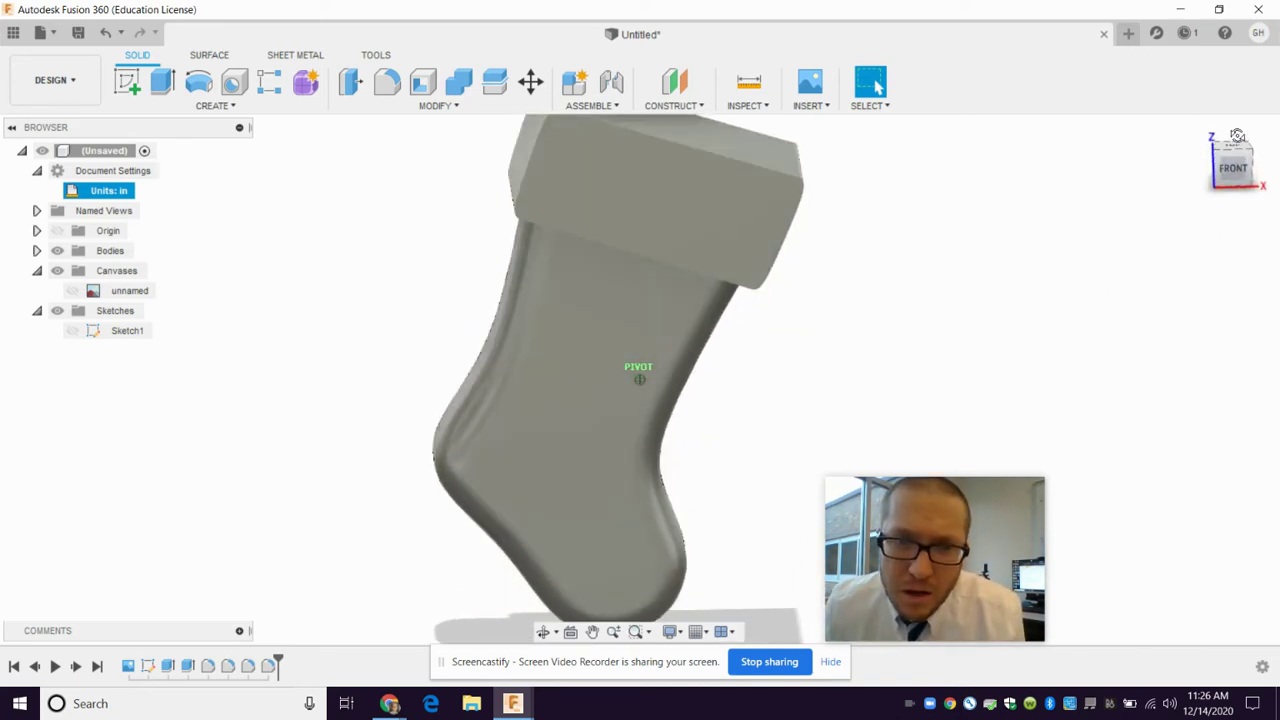
Step: Delete Fillet1 from the timeline, confirming the warning, and inspect the stocking from a tilted view
right_click(208, 668)
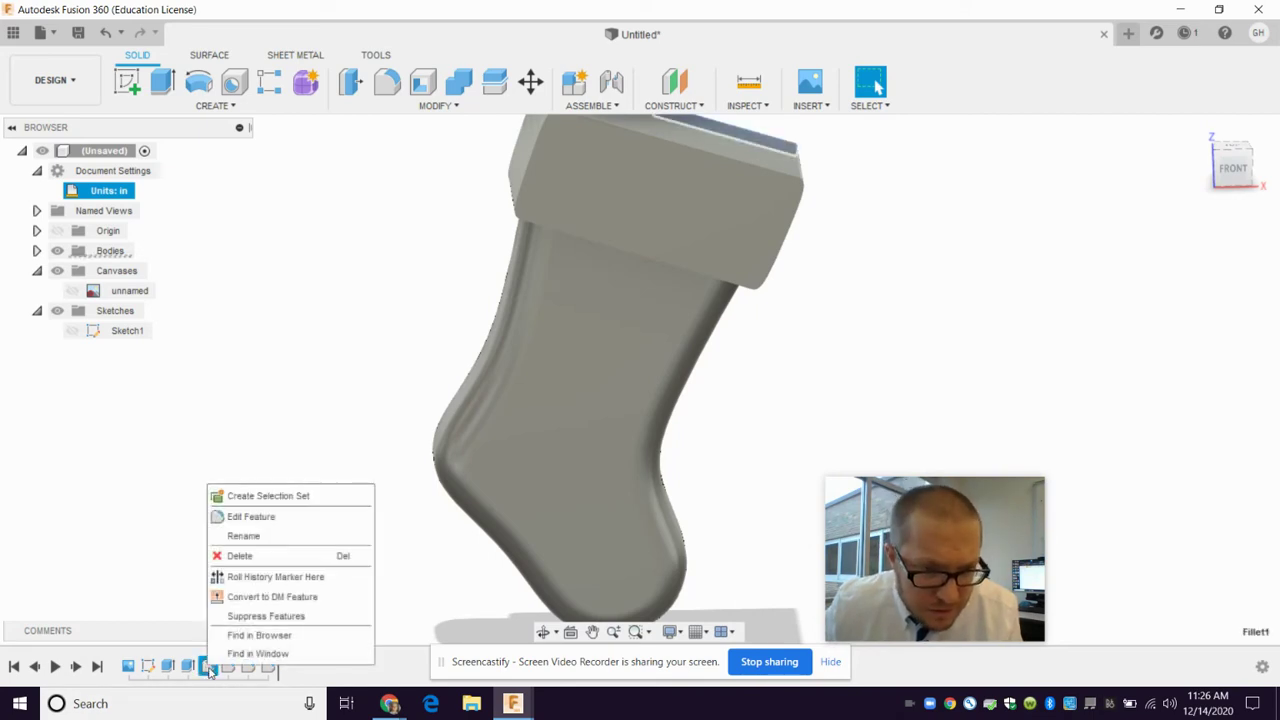
click(246, 558)
click(593, 381)
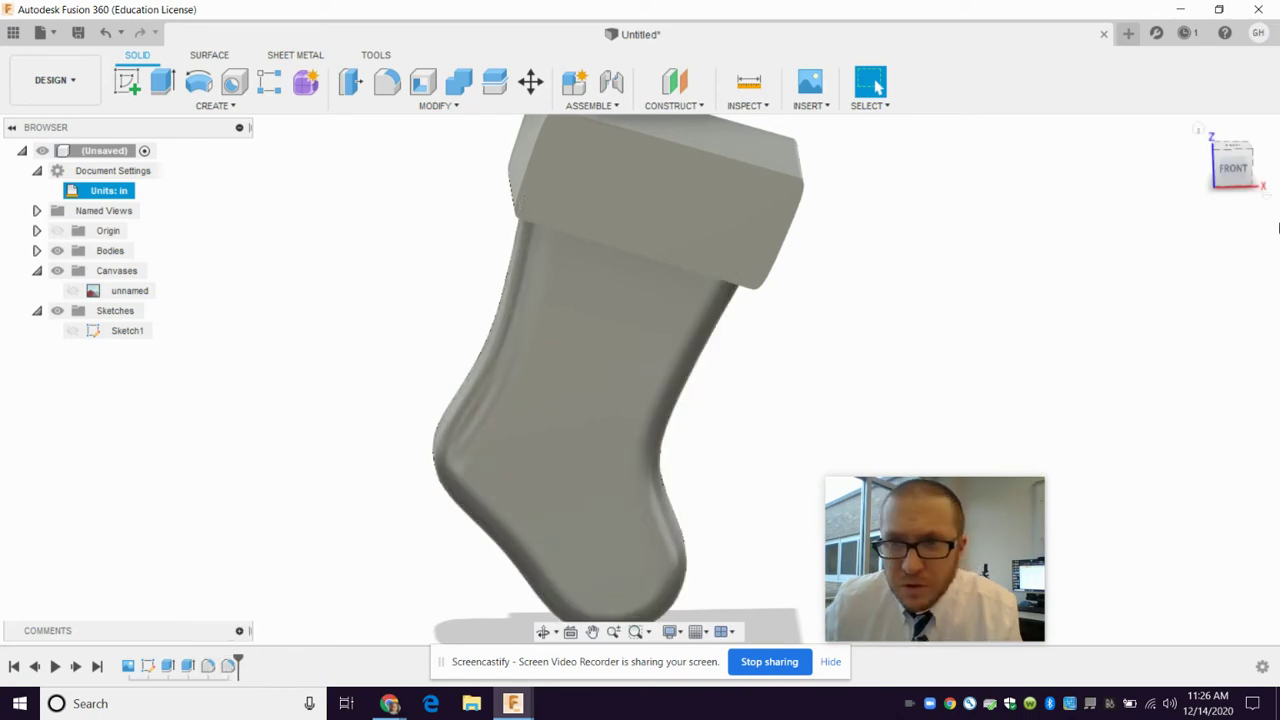
mouse_move(1248, 176)
mouse_down()
mouse_move(1215, 205)
mouse_move(1255, 178)
mouse_move(1240, 165)
mouse_up()
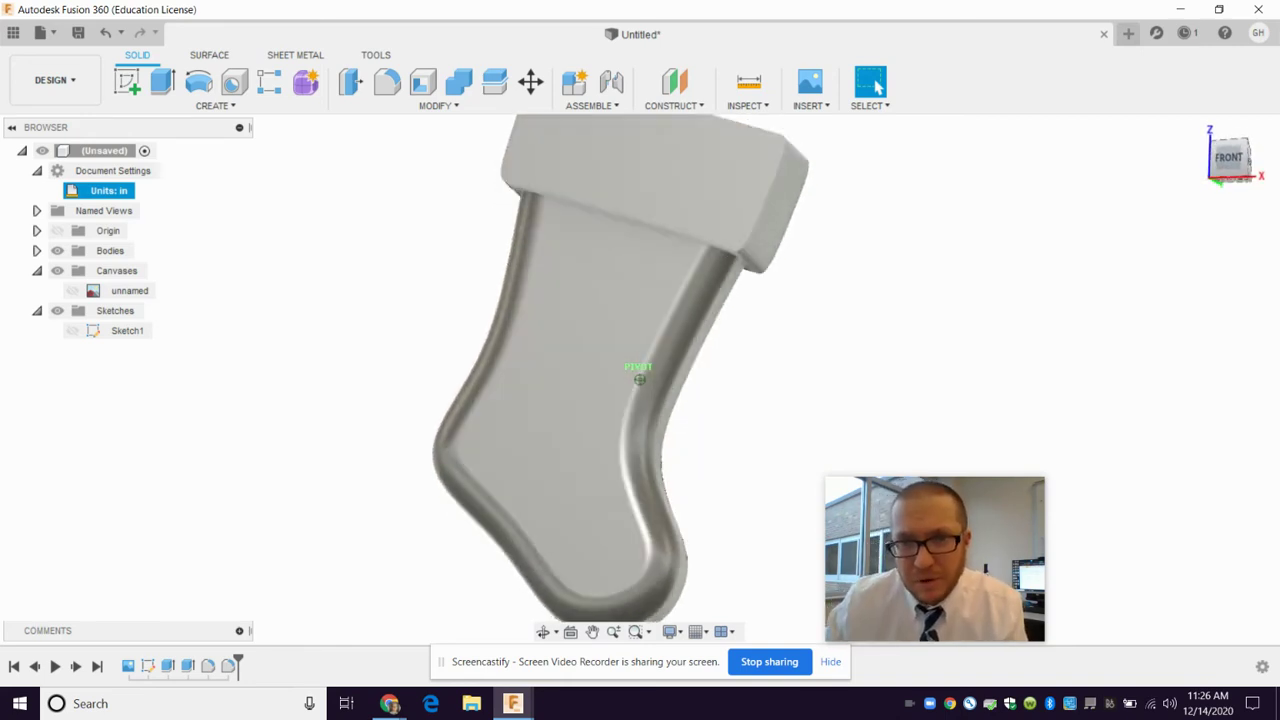
scroll(744, 178, down, 3)
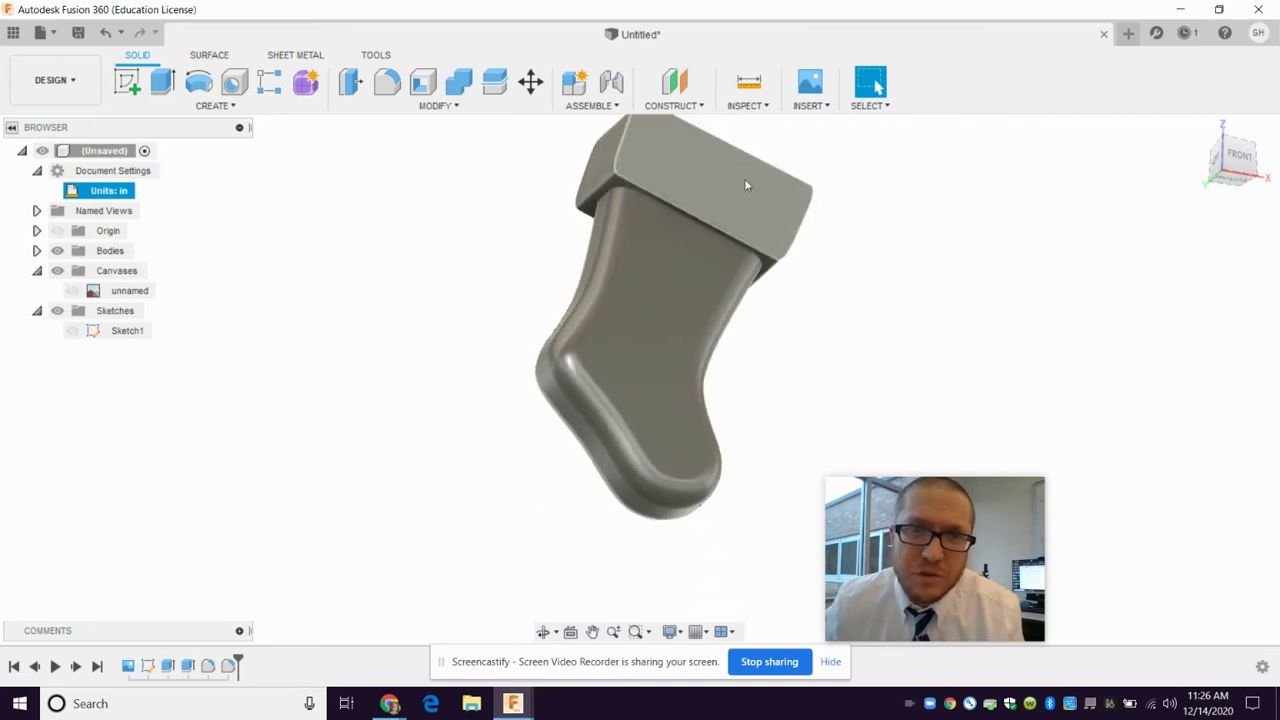
scroll(762, 158, up, 4)
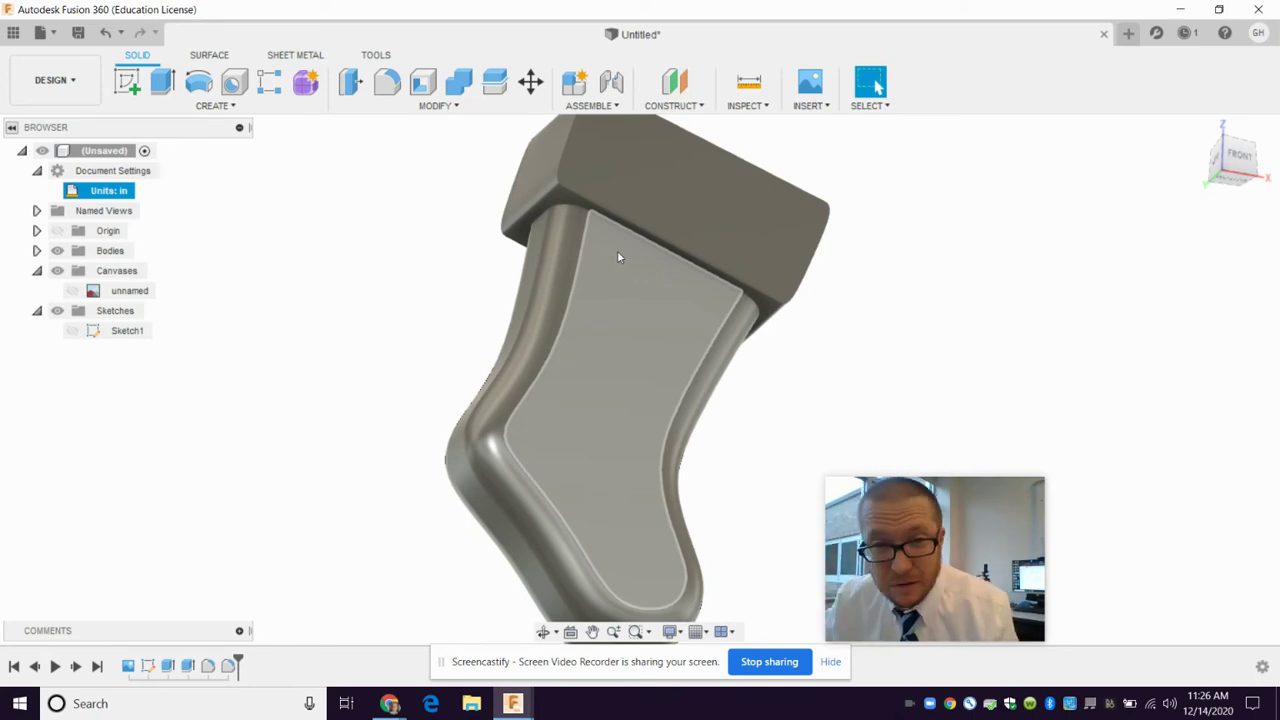
Step: In Sketch1, delete the right-side curve beside the cuff and the short top-left curve
double_click(91, 333)
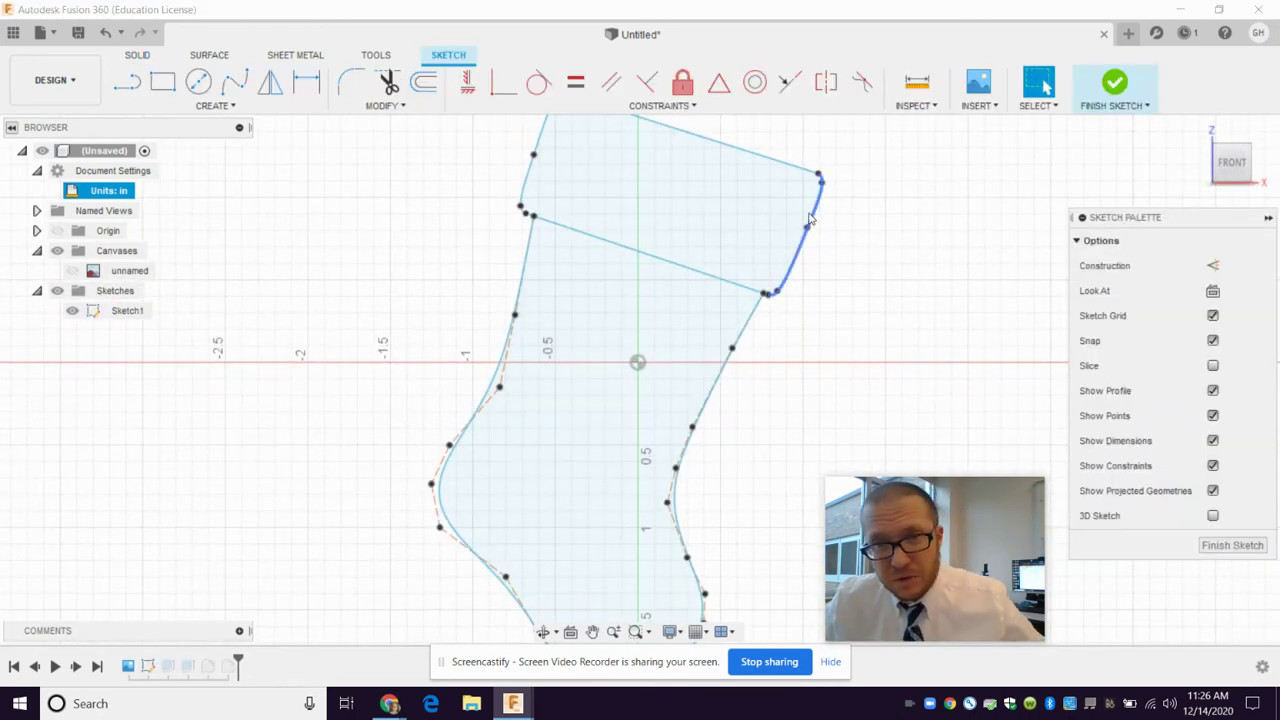
click(796, 238)
key(Delete)
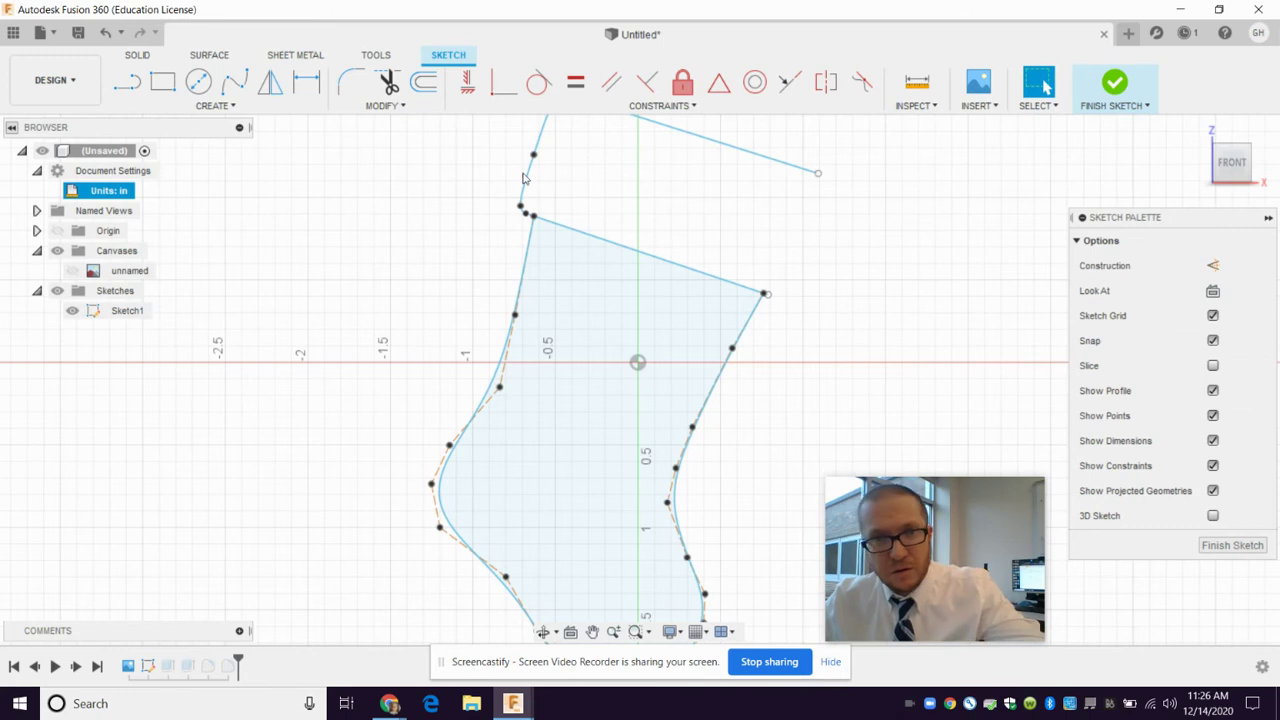
click(524, 177)
key(Delete)
scroll(720, 216, down, 2)
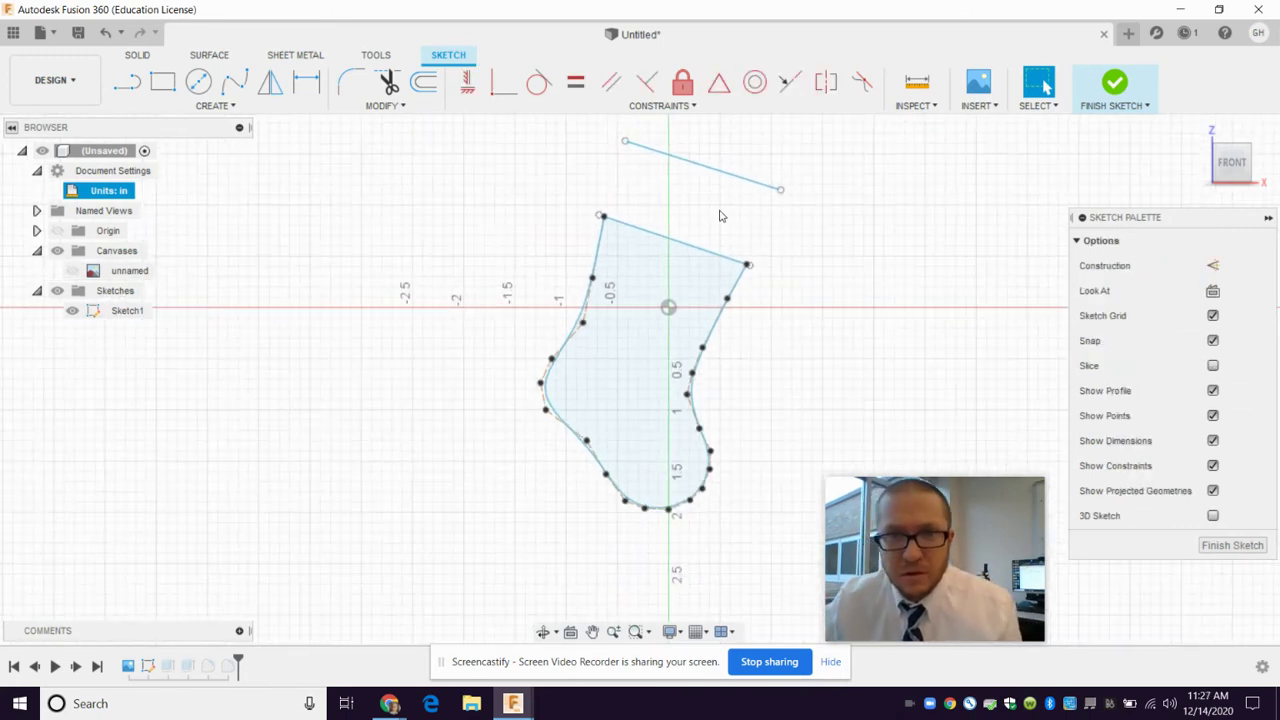
scroll(692, 127, up, 3)
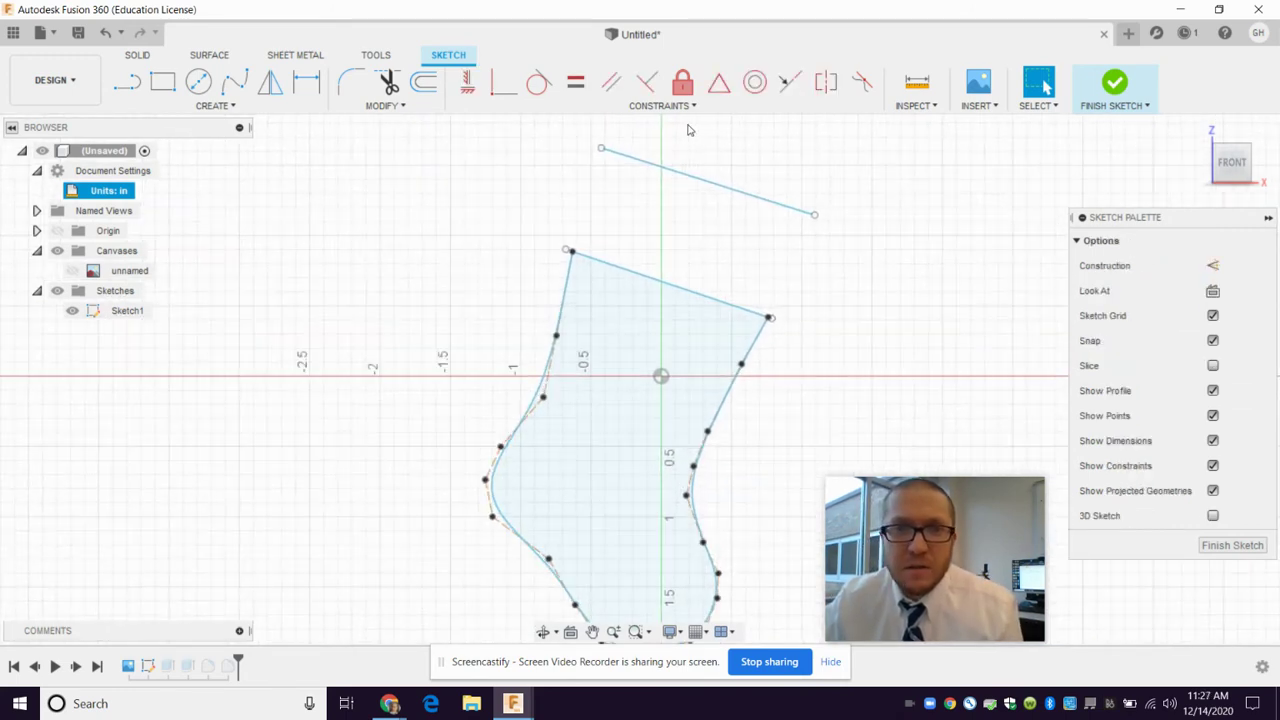
Step: Draw 3-point arcs joining the top line to both stocking corners, then finish the sketch
click(213, 105)
mouse_move(160, 179)
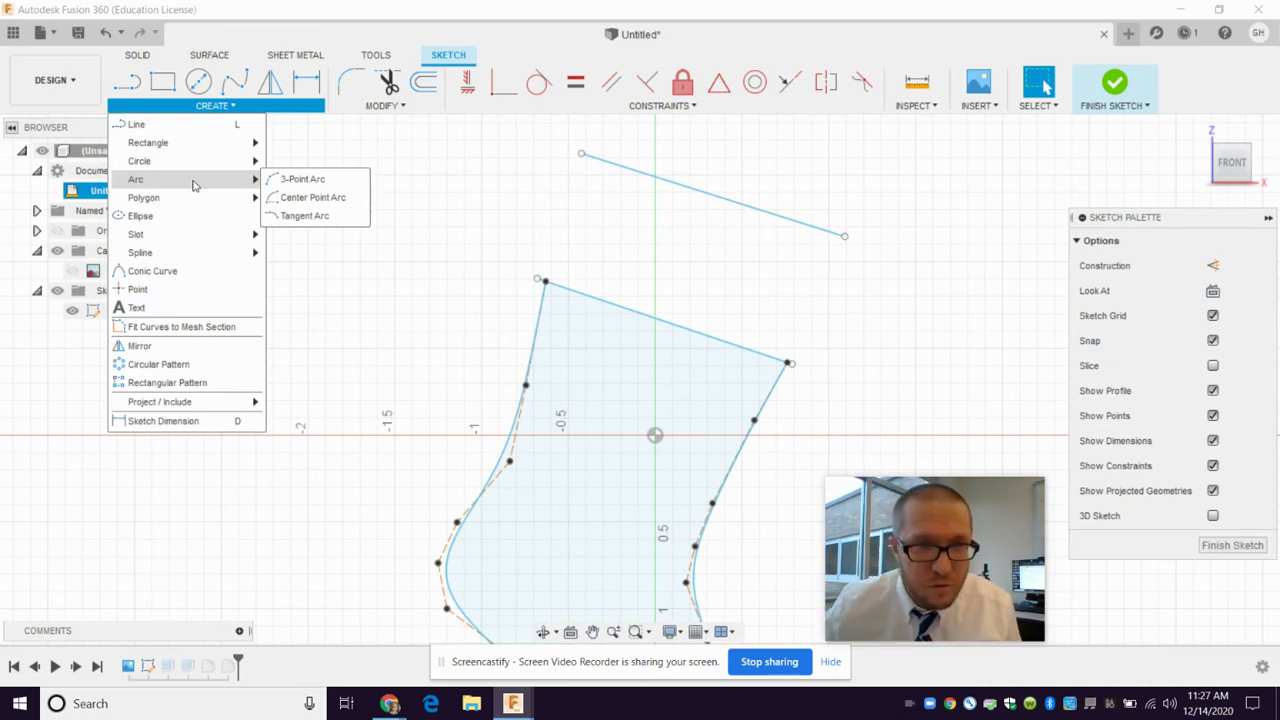
click(297, 190)
click(581, 155)
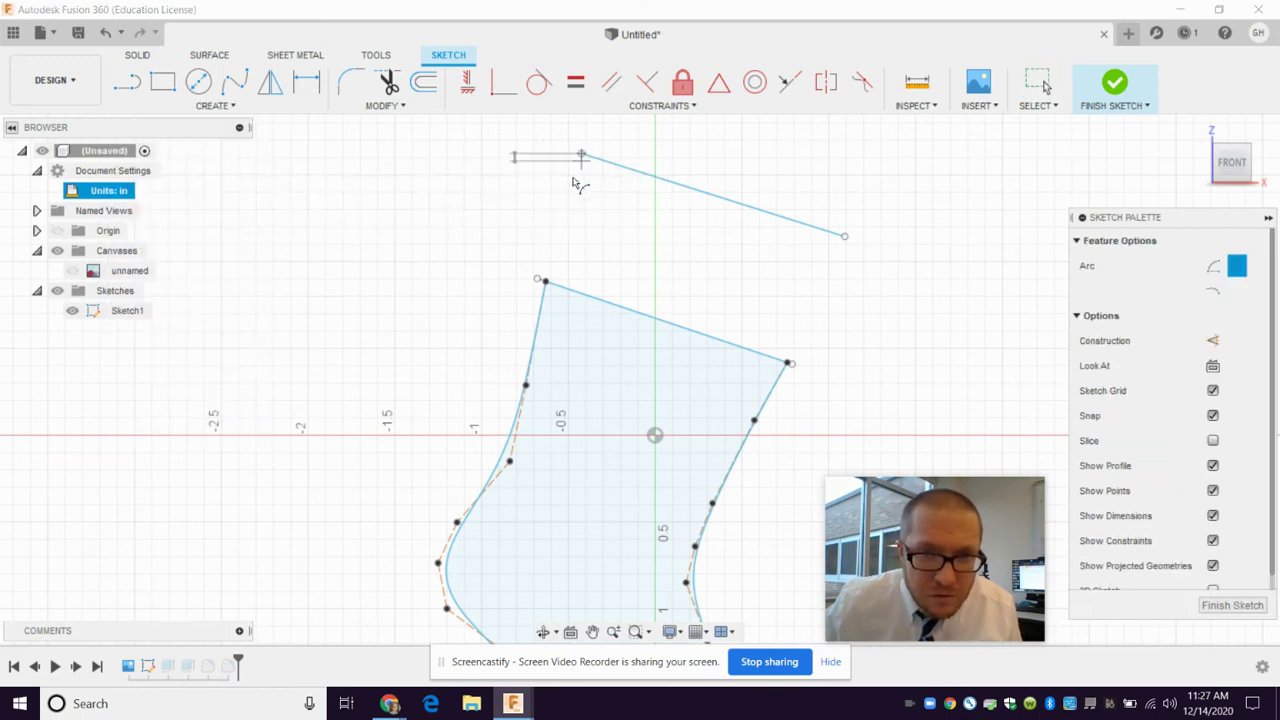
click(545, 281)
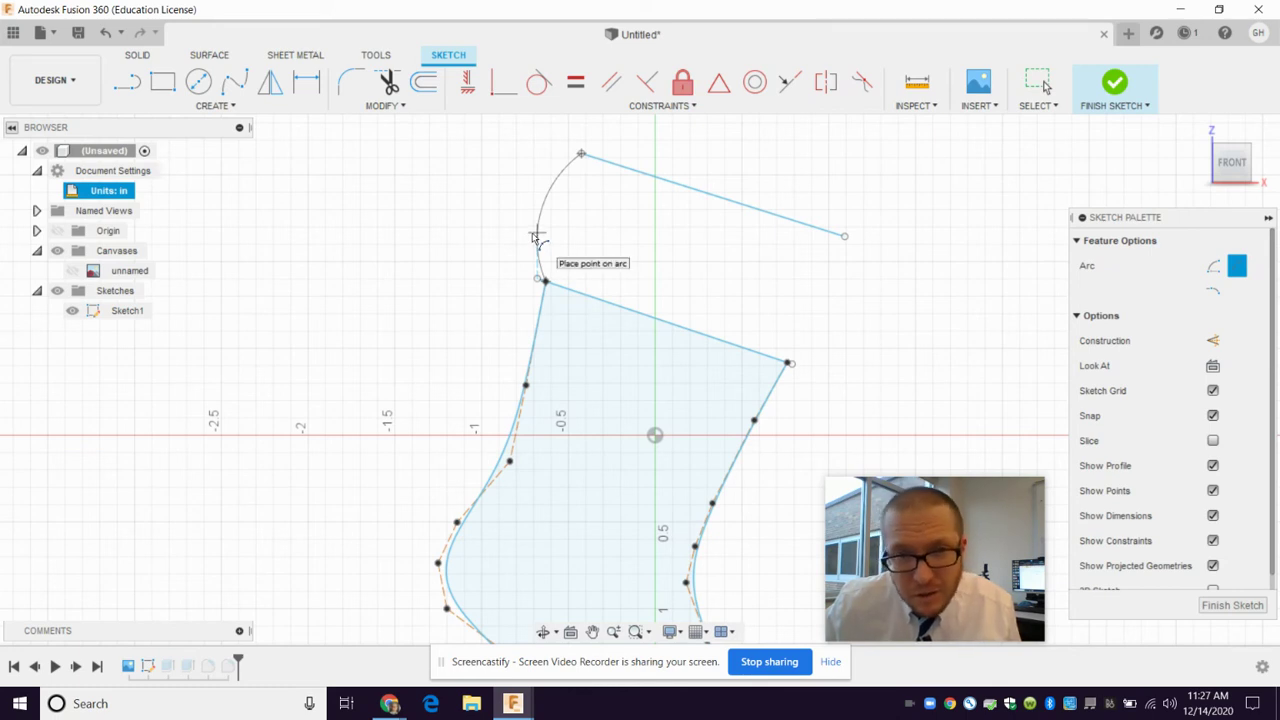
click(537, 238)
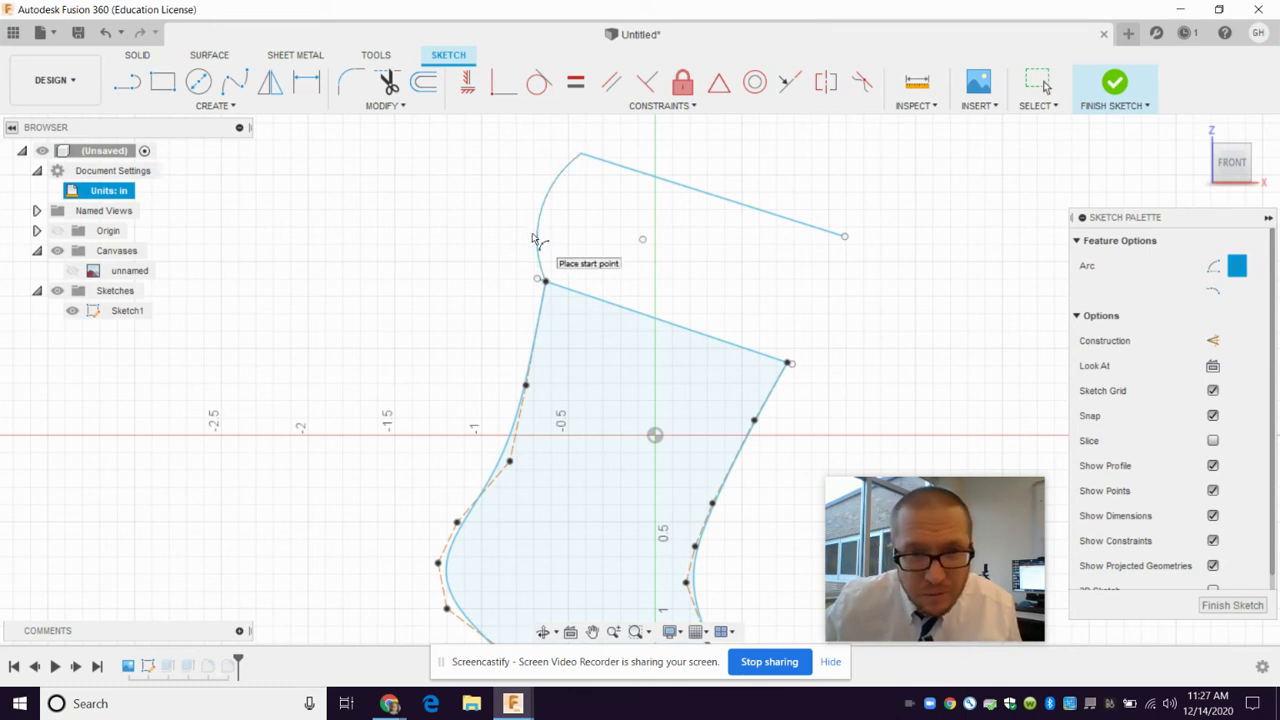
click(845, 237)
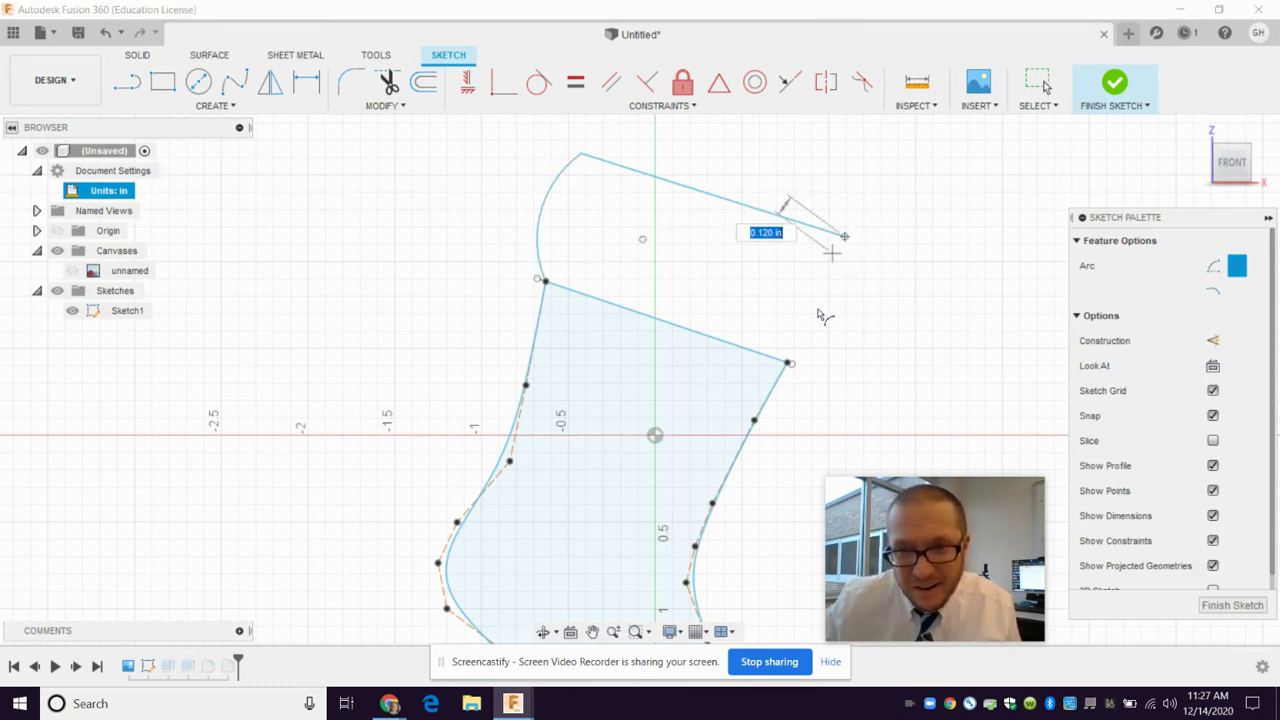
click(789, 364)
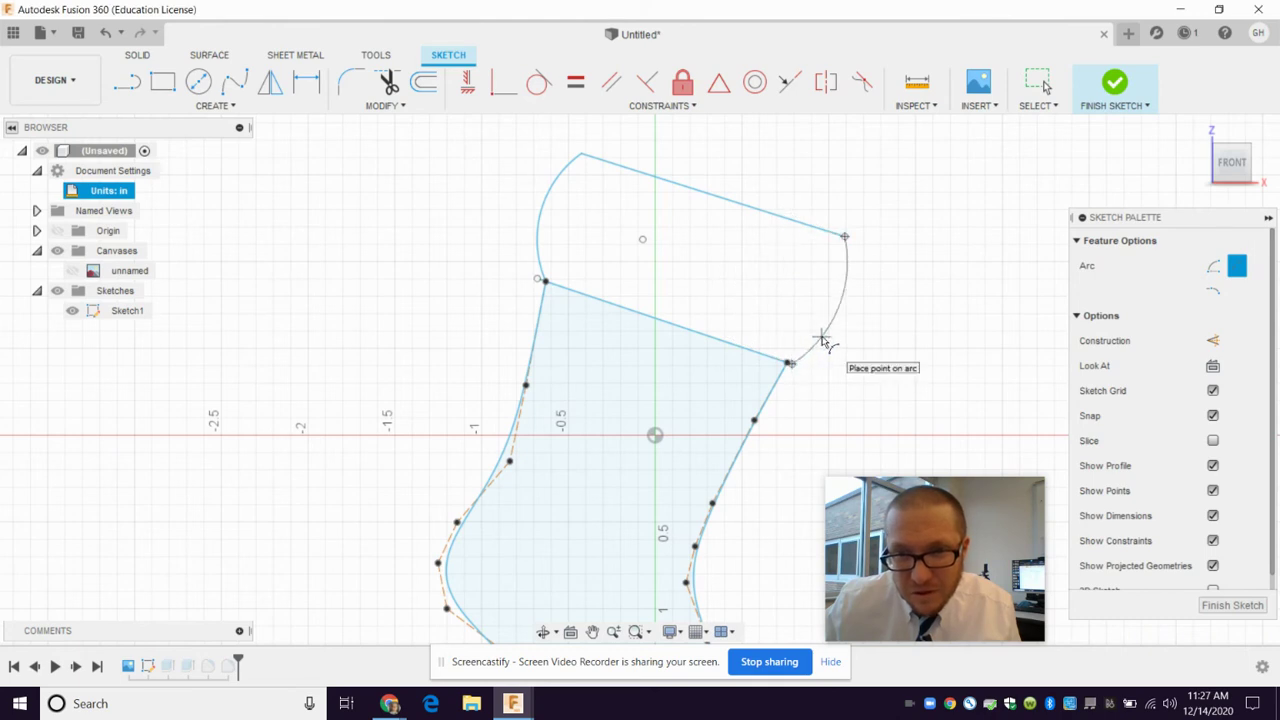
click(826, 343)
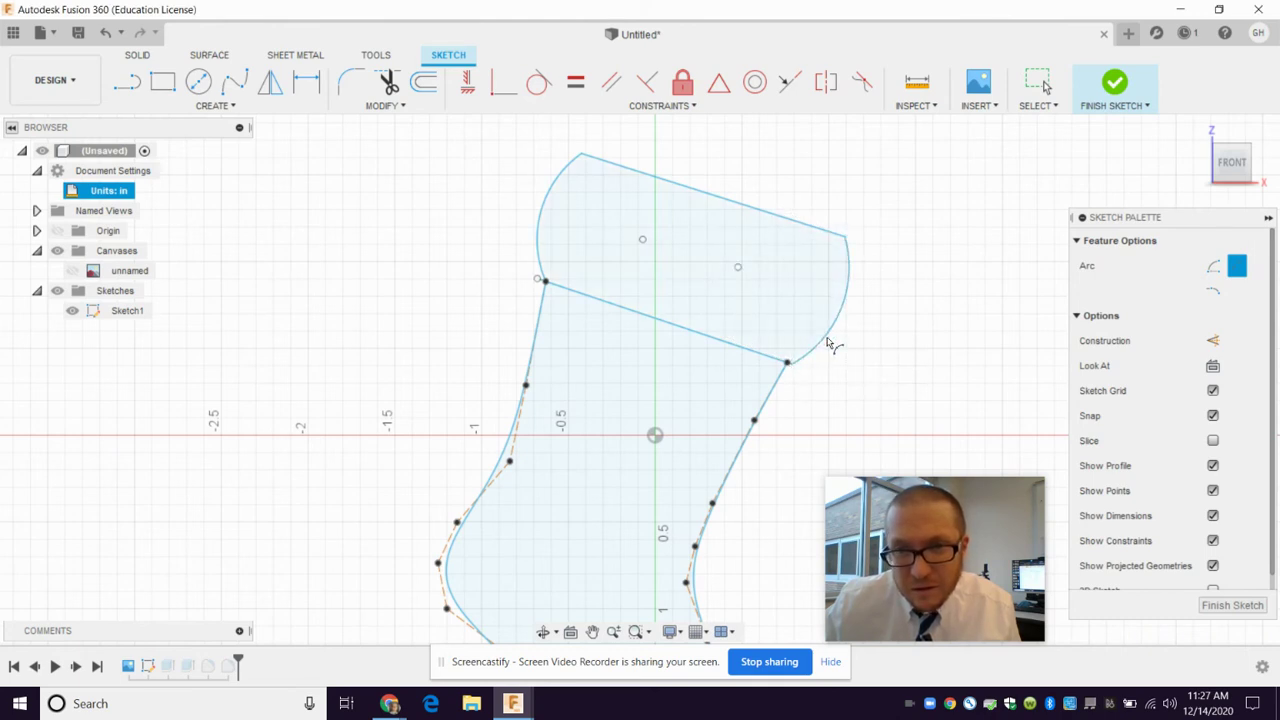
click(1118, 86)
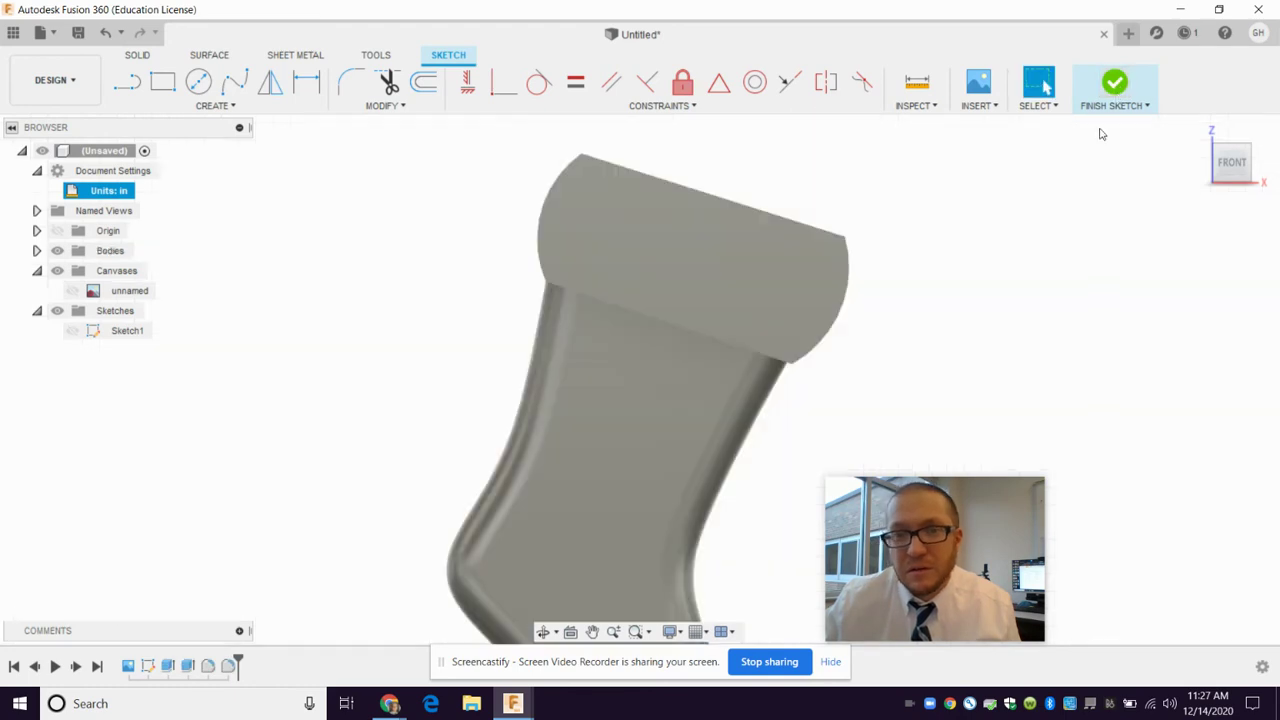
click(1199, 130)
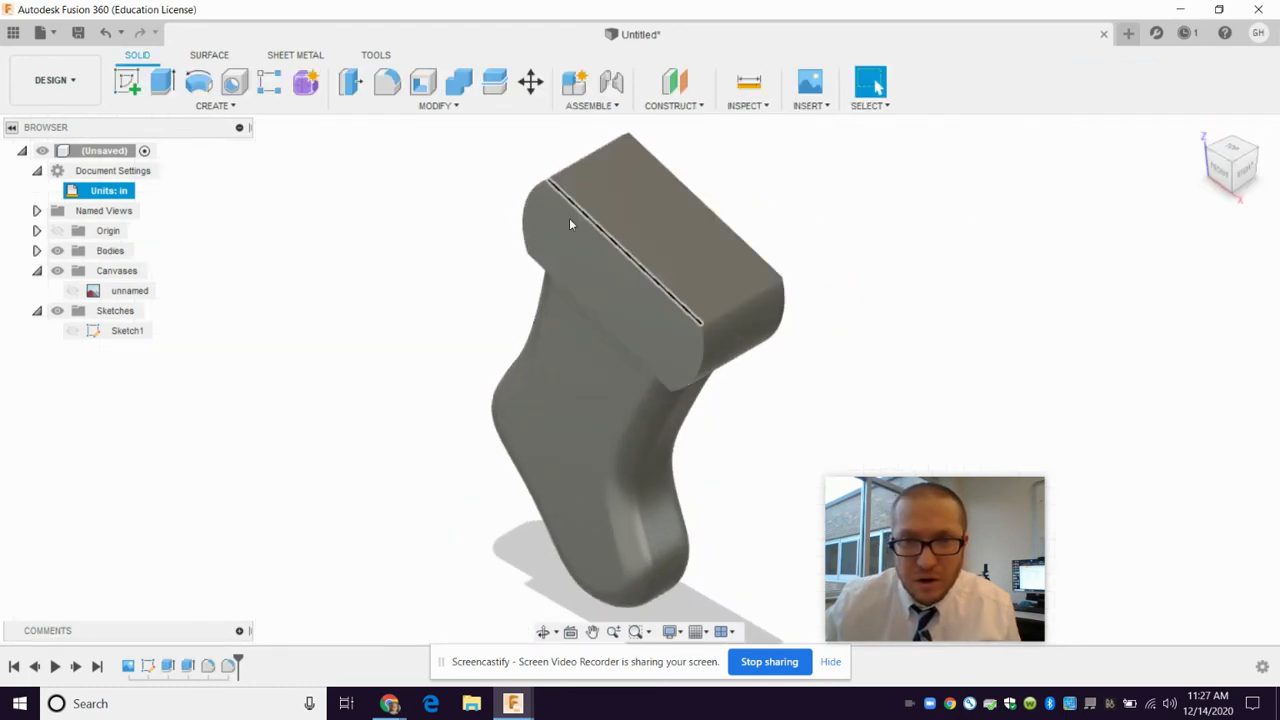
click(200, 85)
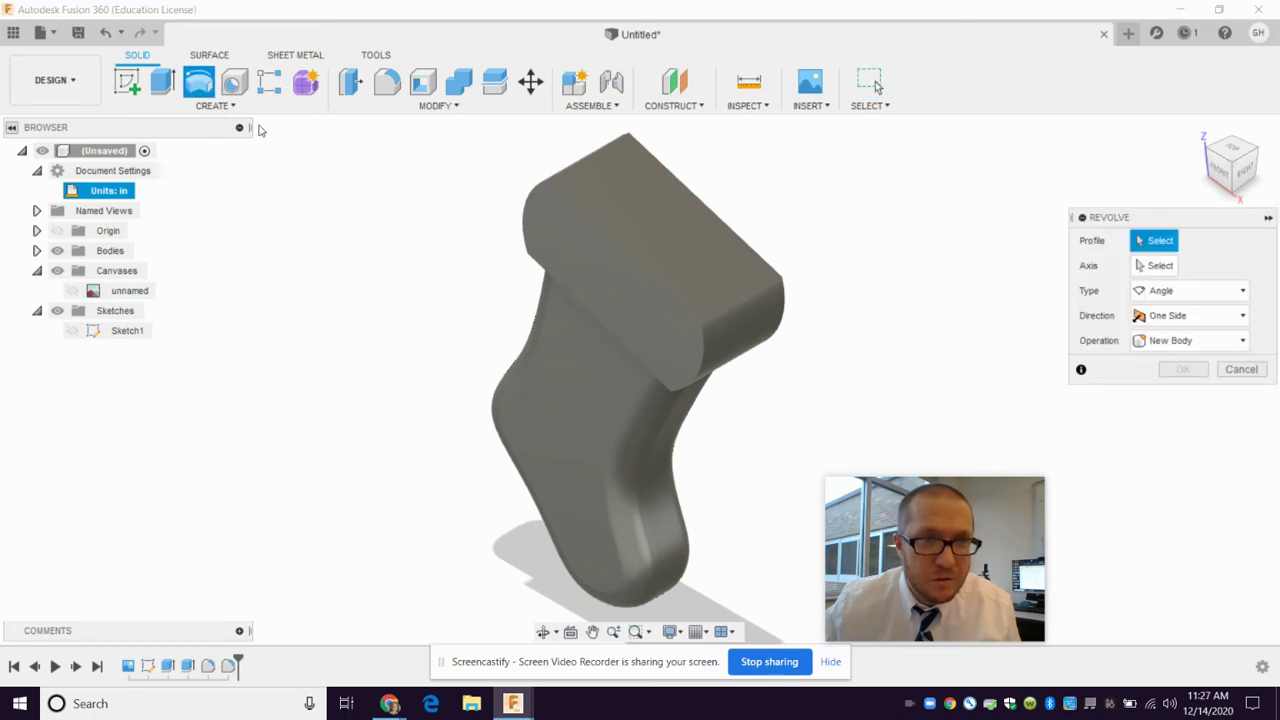
Step: Fillet the cuff's front-face top edge and both curved end edges with a 0.1 in radius
click(387, 84)
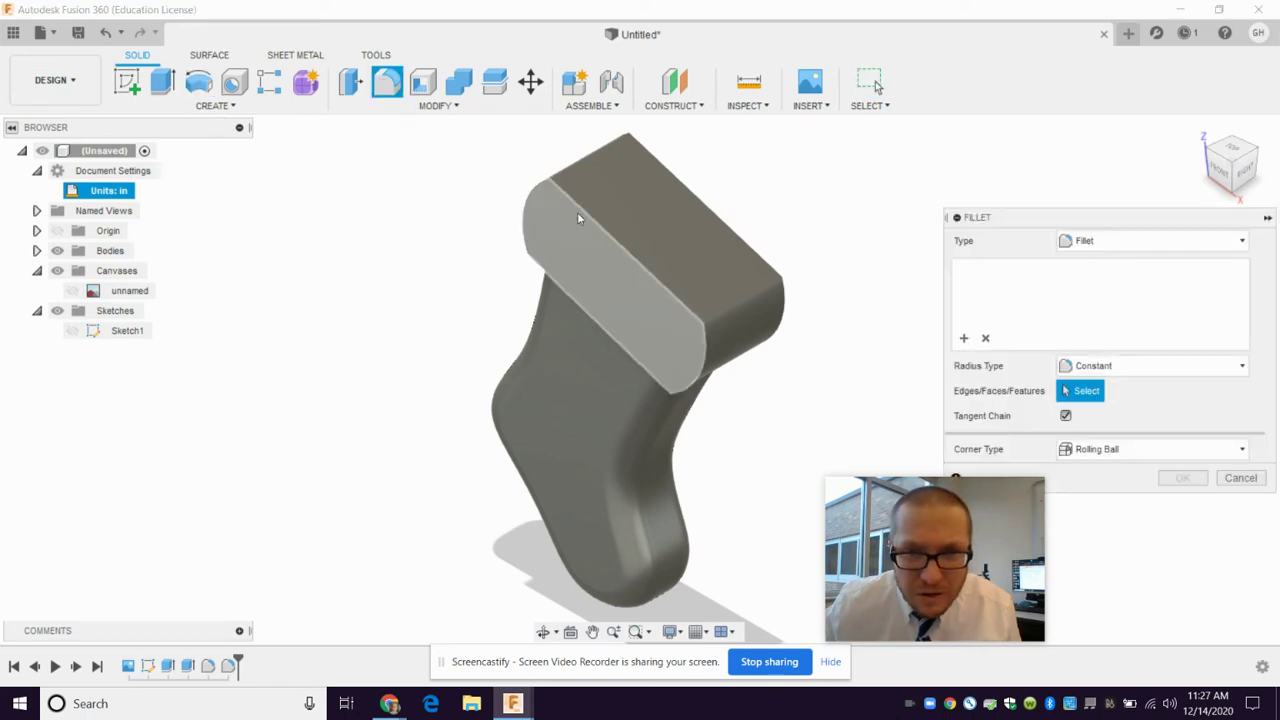
click(584, 214)
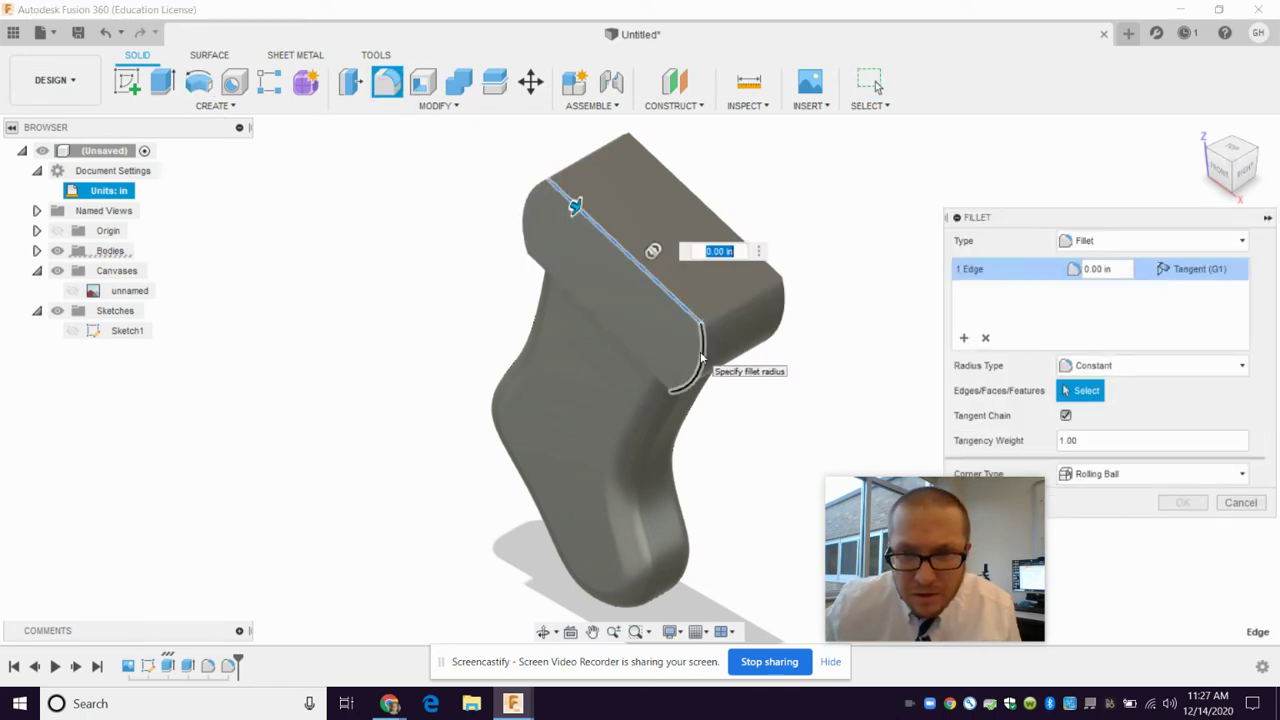
click(701, 358)
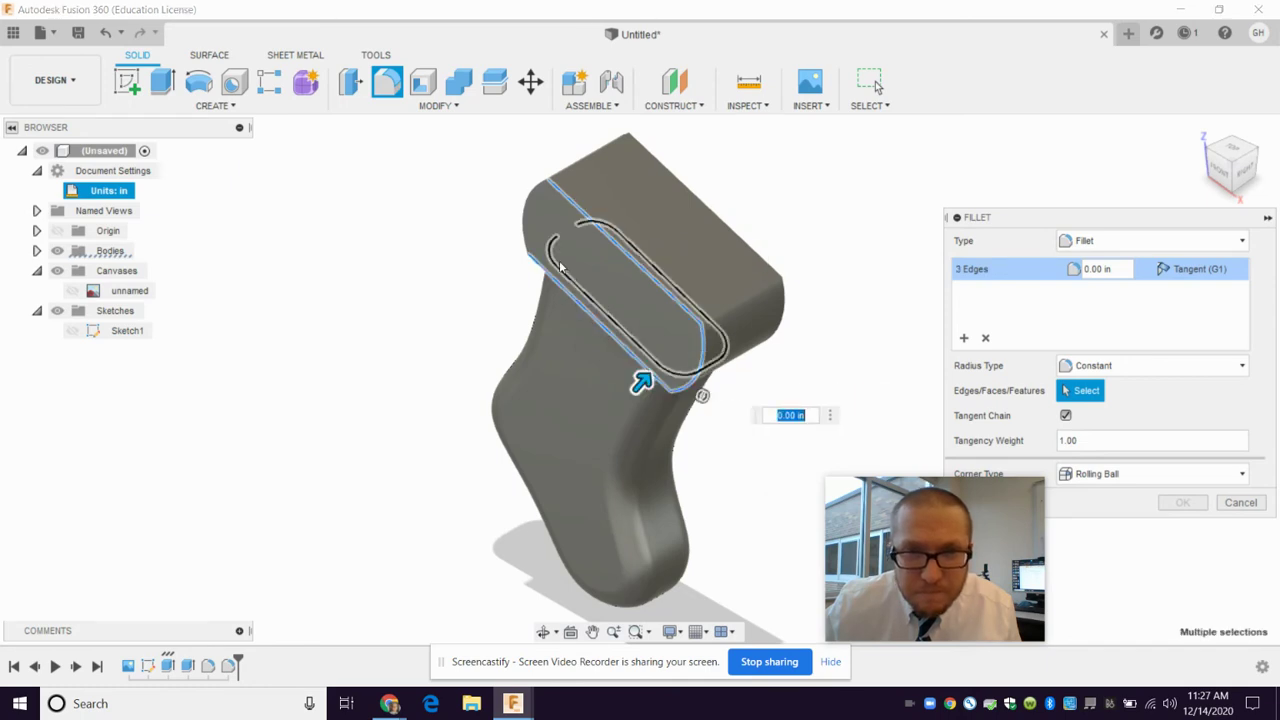
click(530, 213)
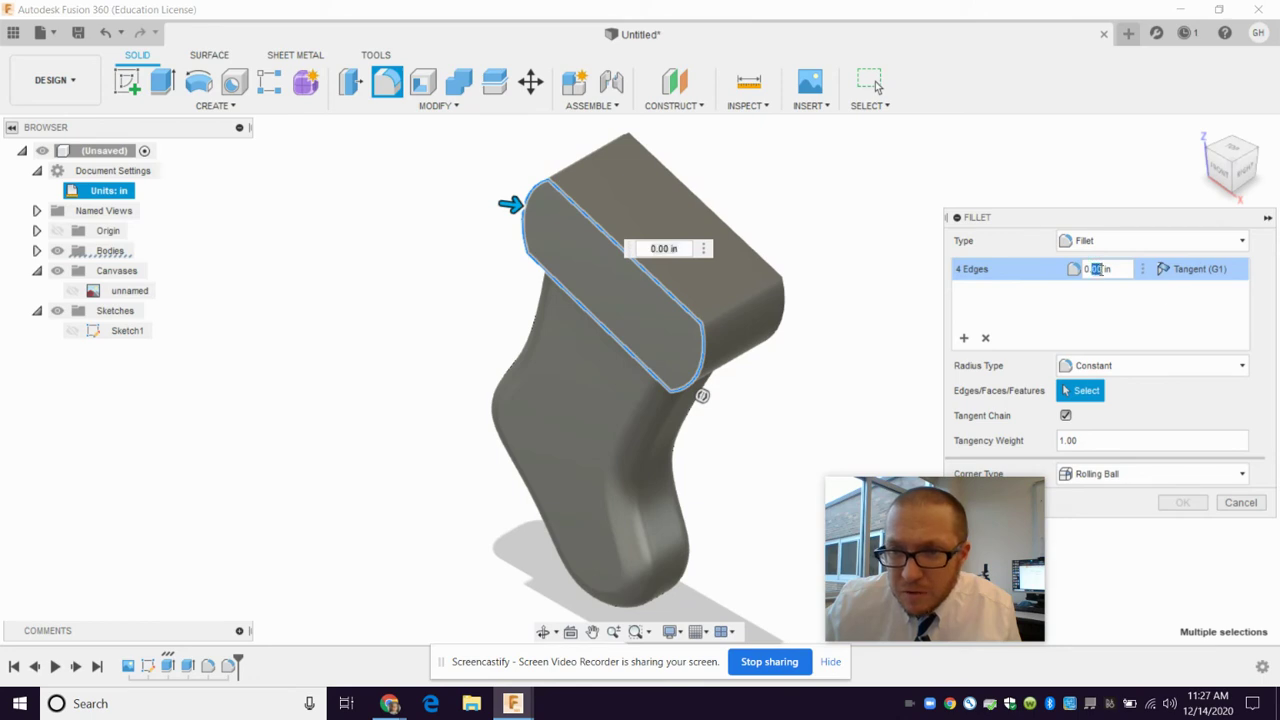
text(0.05)
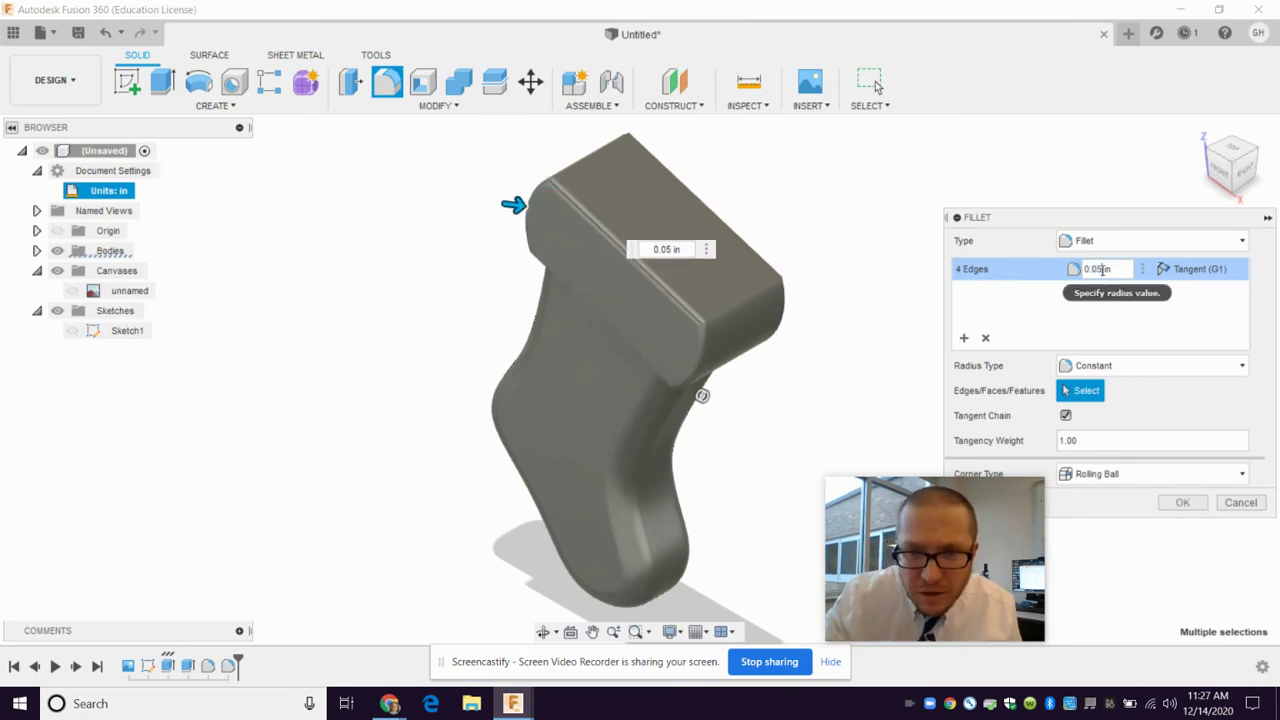
key(BackSpace)
key(BackSpace)
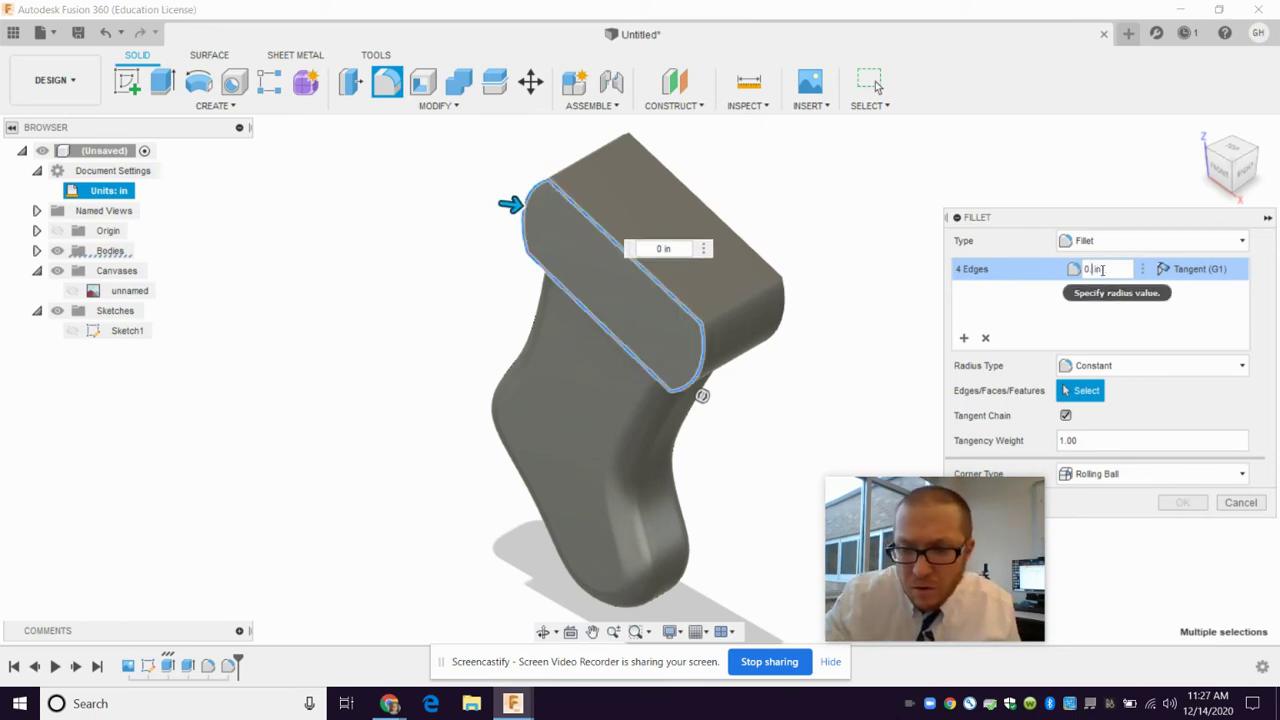
text(.1)
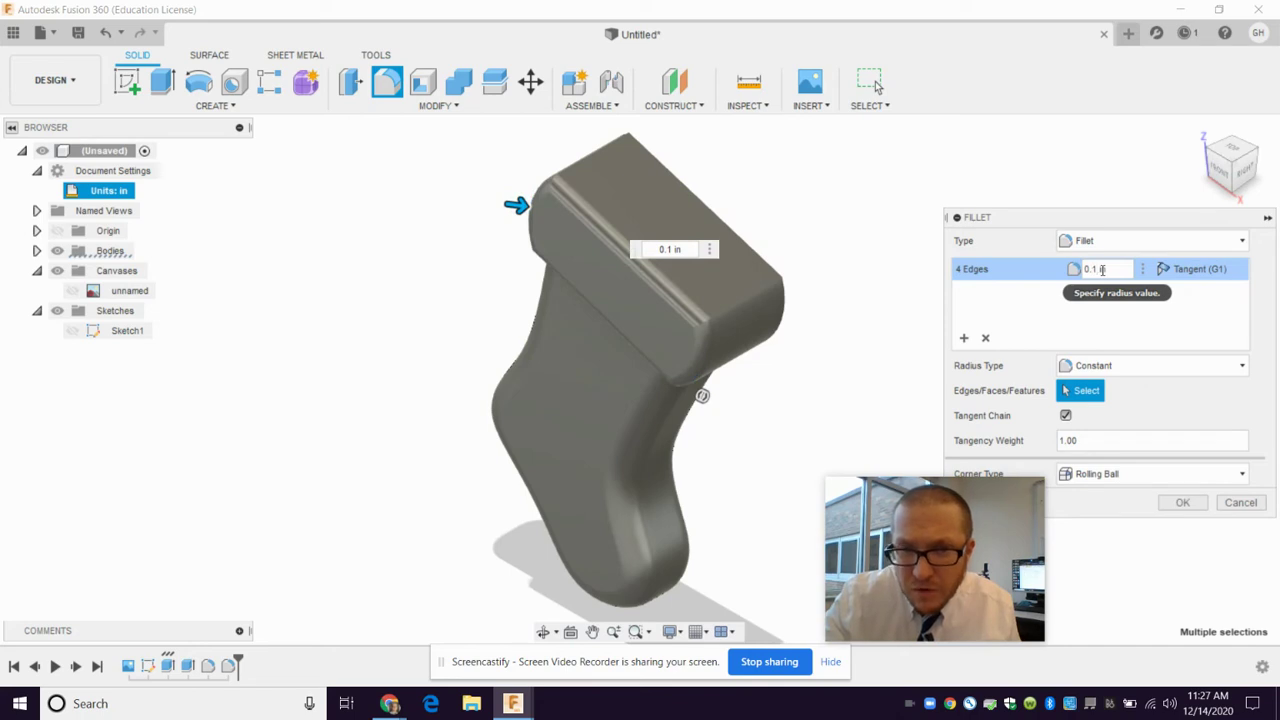
click(1248, 158)
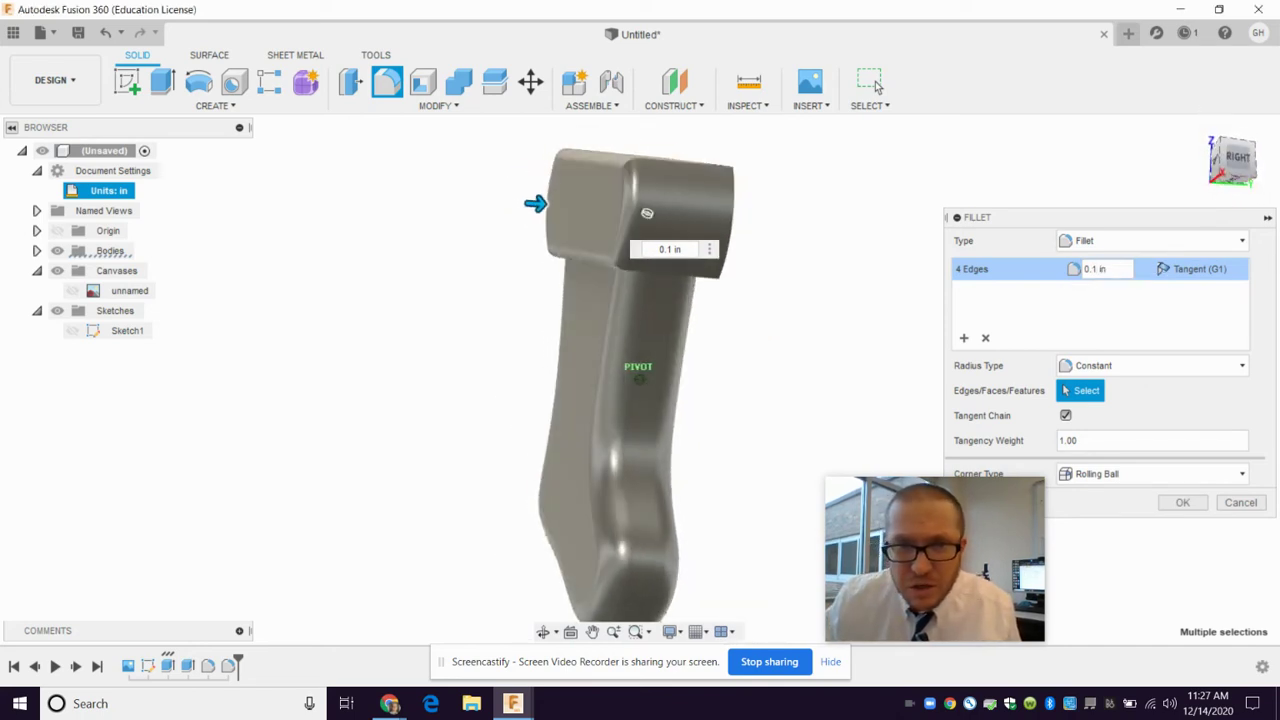
mouse_move(647, 210)
shift+middle_down()
mouse_move(452, 246)
mouse_move(454, 232)
shift+middle_up()
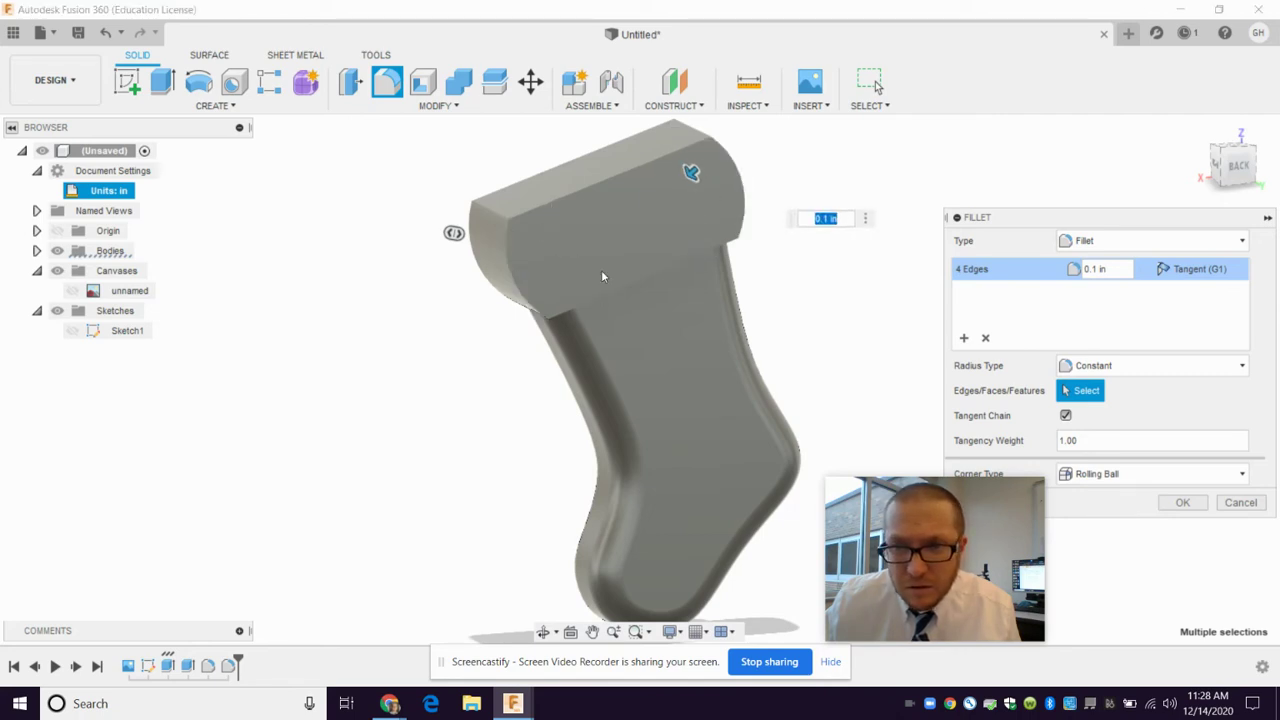
click(1184, 503)
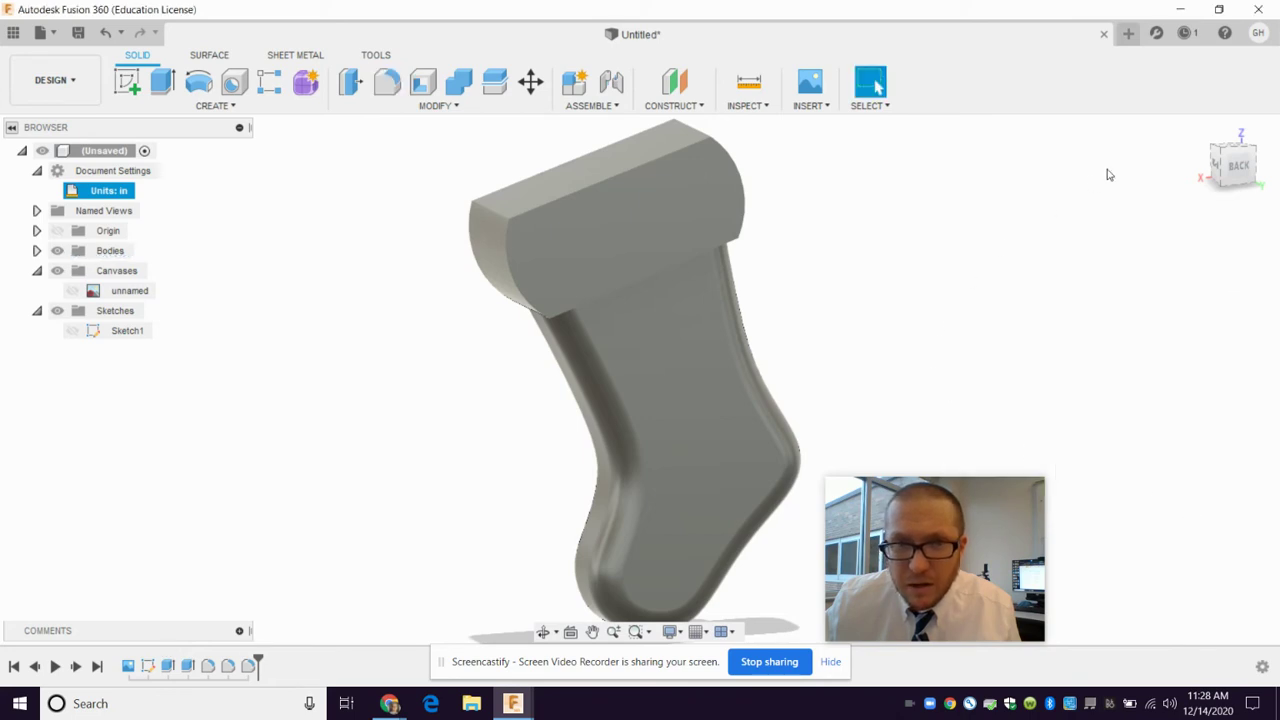
Step: Fillet the top and curved end edges of the cuff's back face at 0.1 in, then return Home
click(1199, 131)
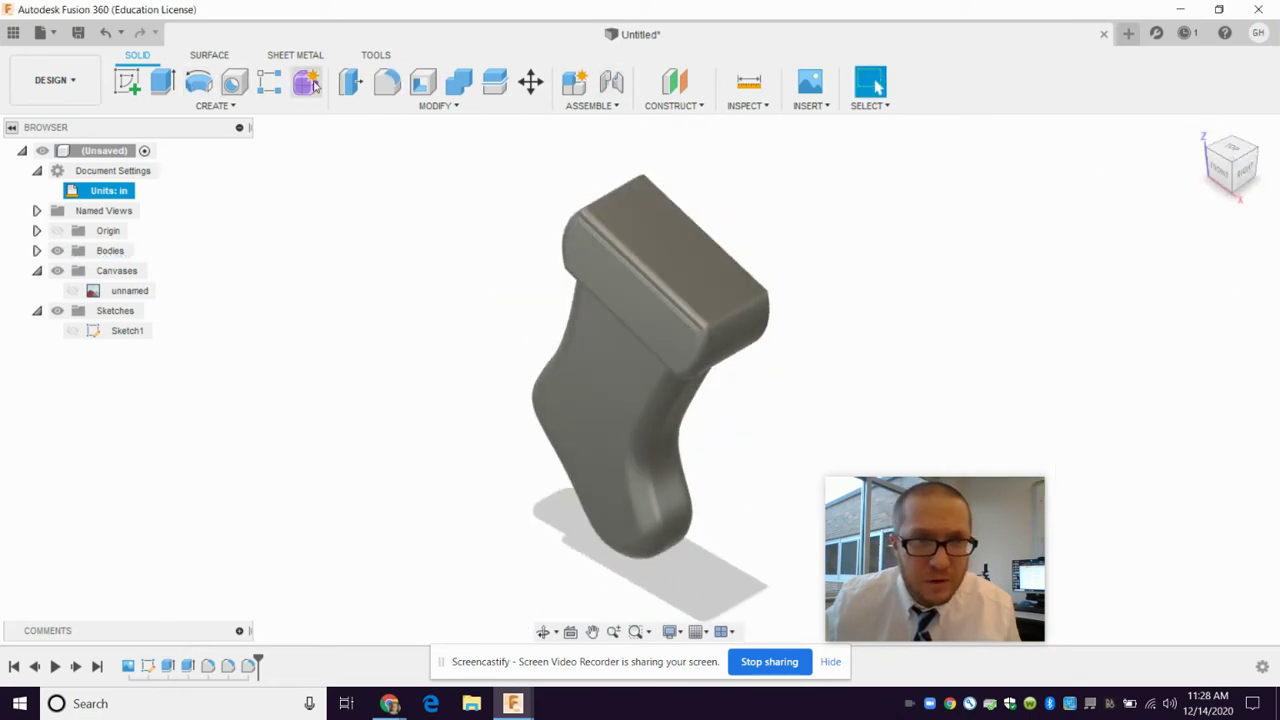
click(387, 82)
click(1255, 150)
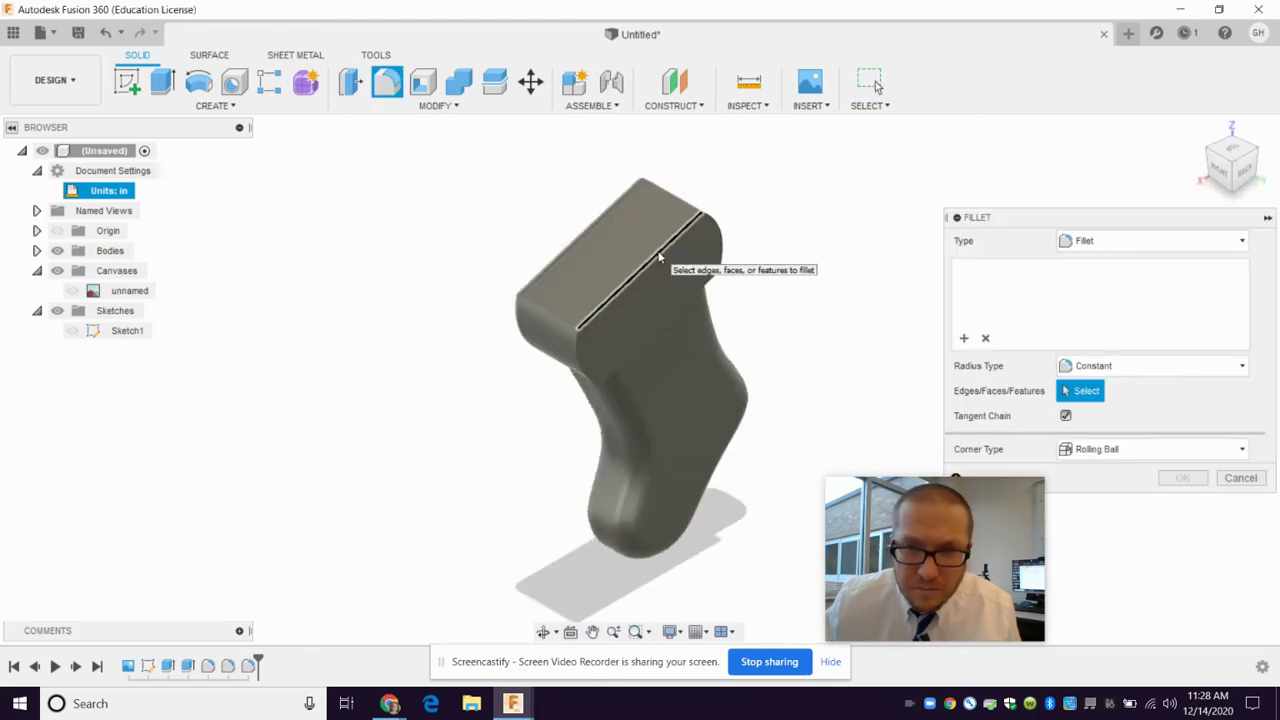
click(658, 255)
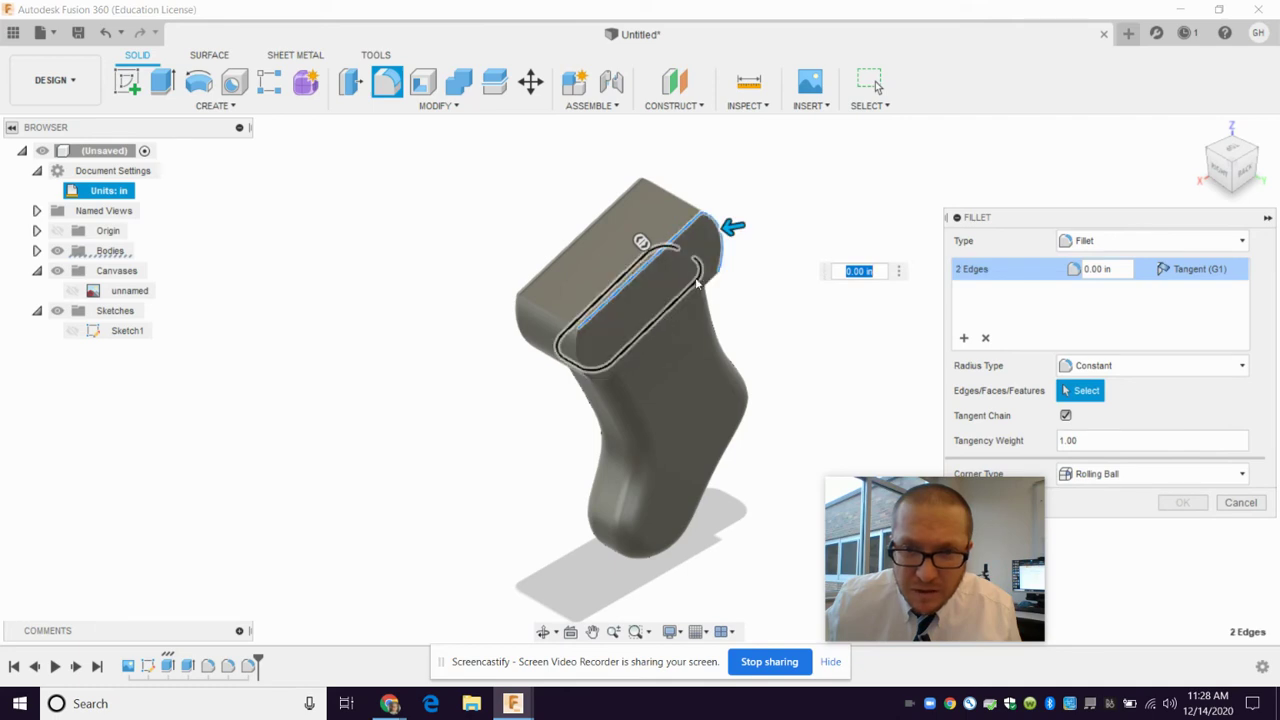
click(603, 348)
click(588, 352)
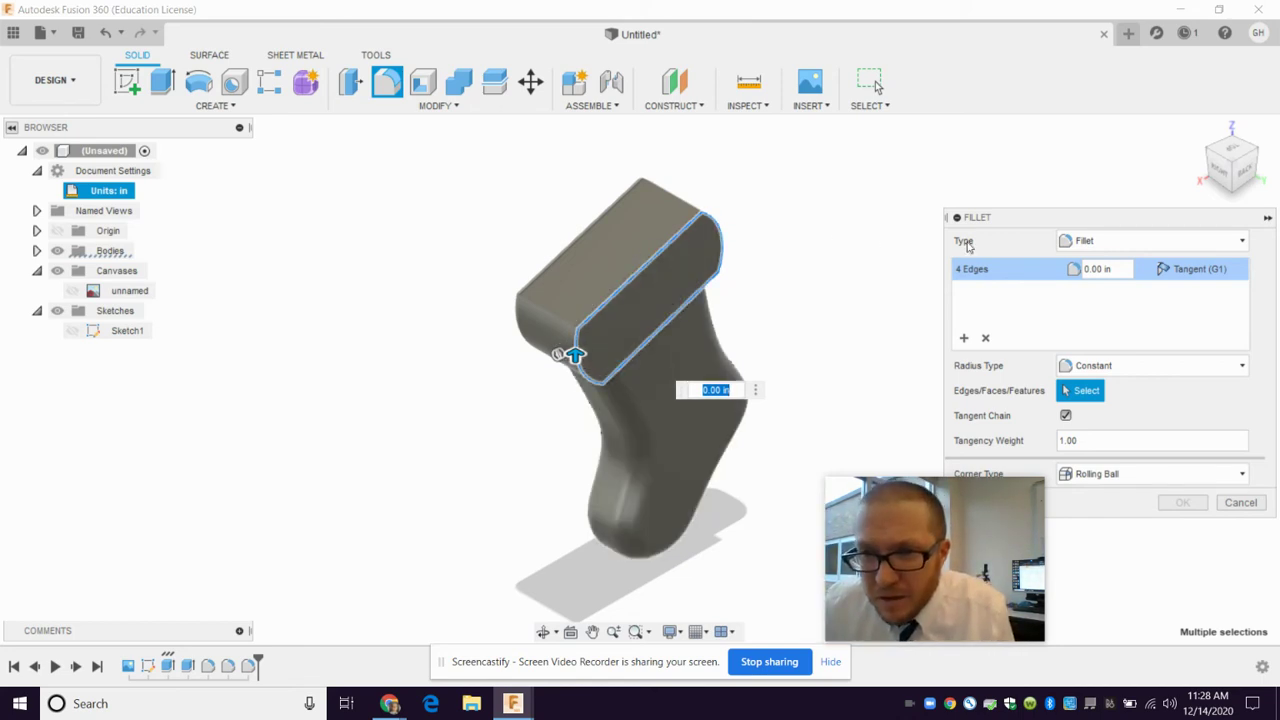
double_click(1098, 269)
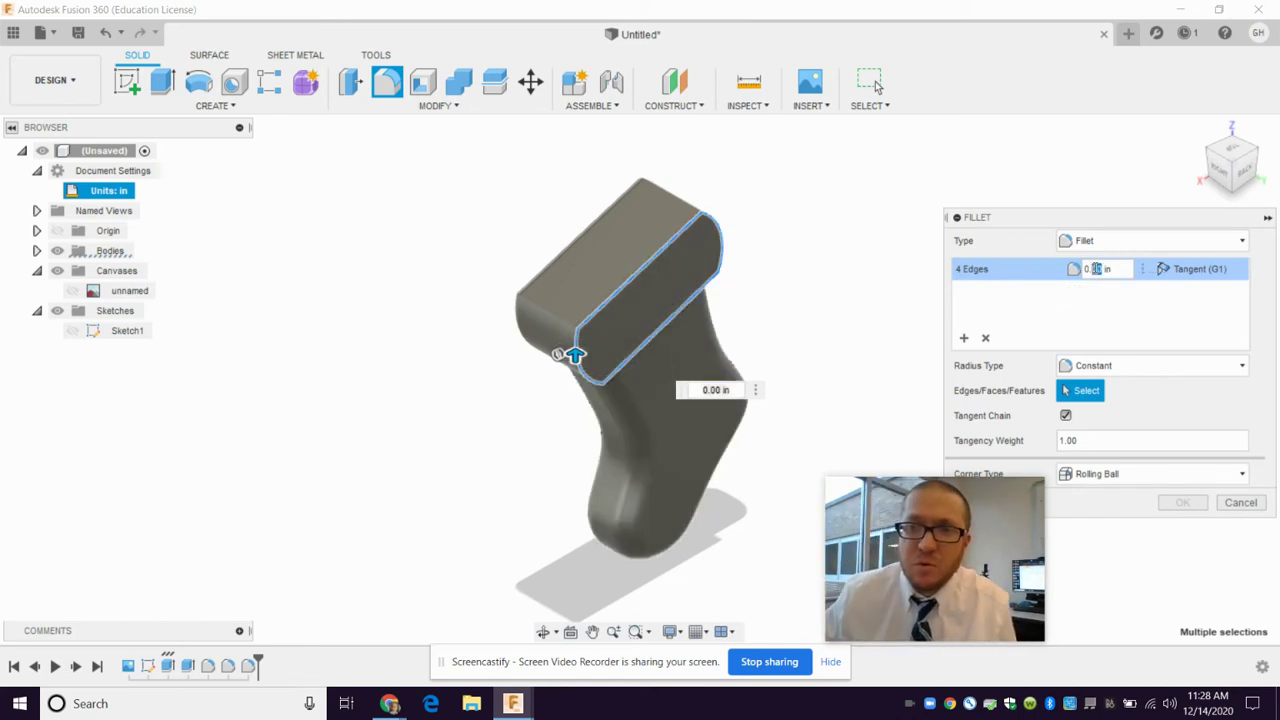
text(1)
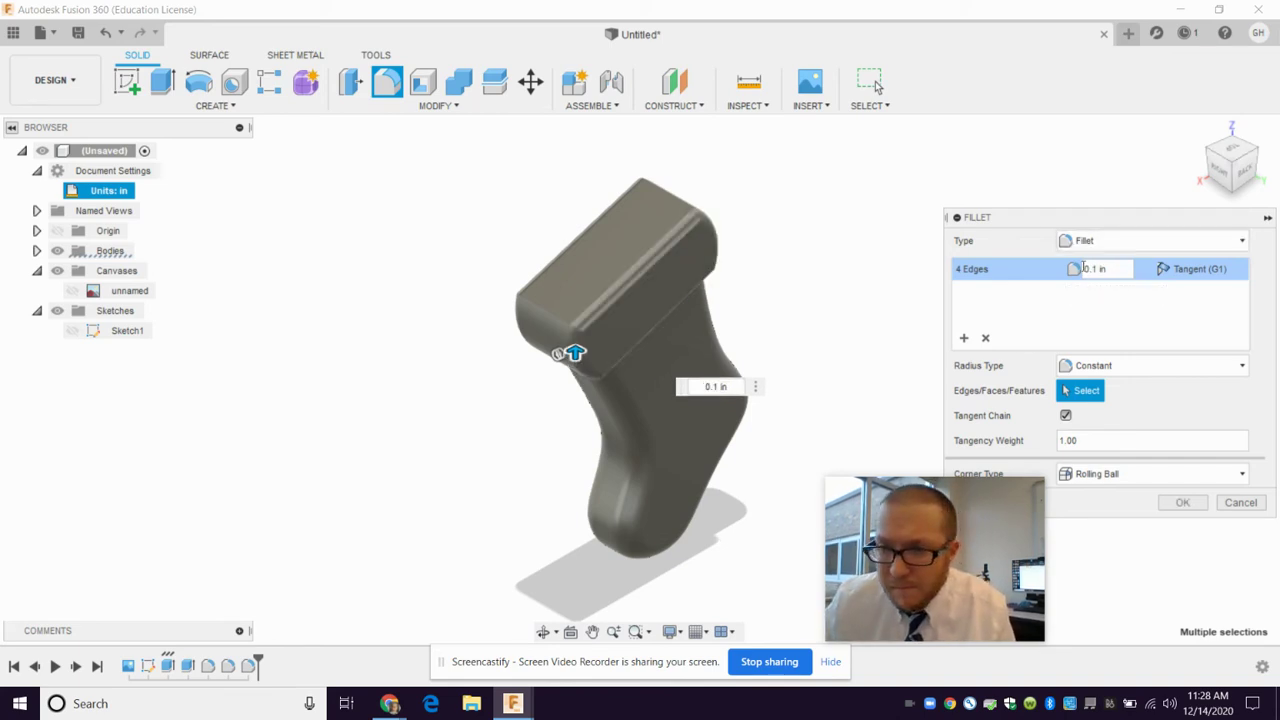
click(1183, 502)
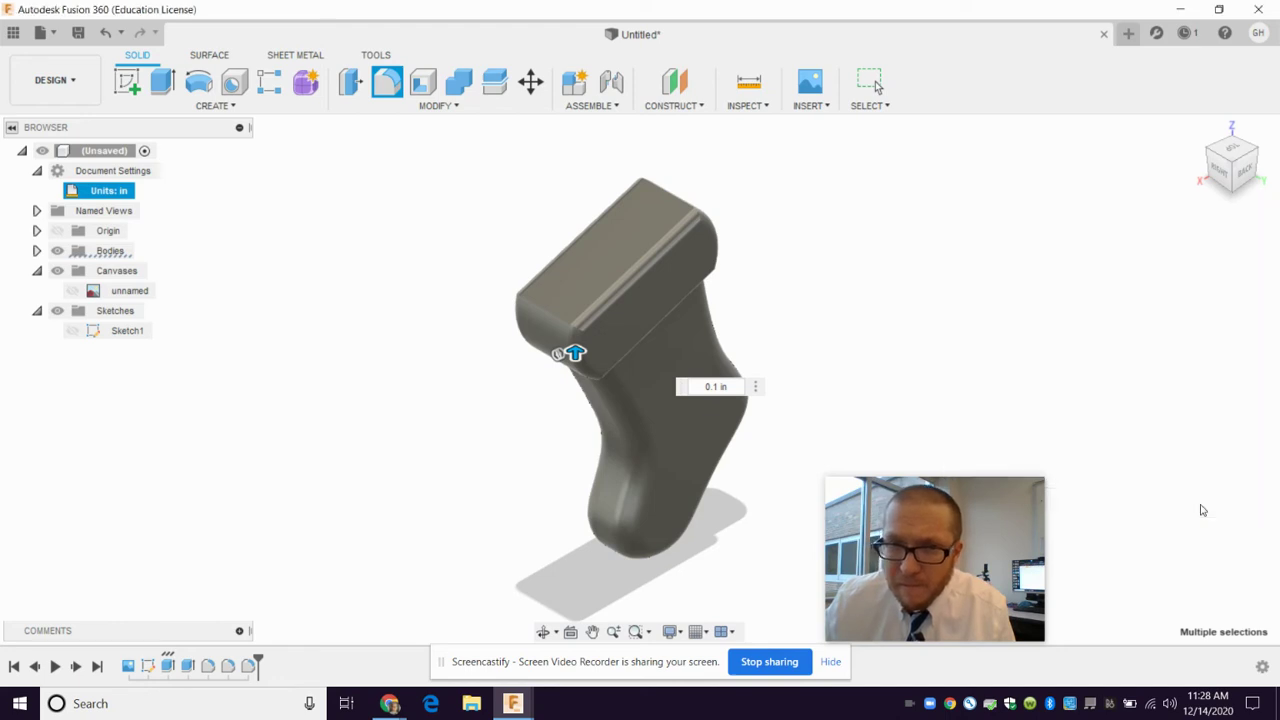
mouse_move(1230, 158)
mouse_move(1224, 160)
mouse_down()
mouse_move(1226, 118)
mouse_move(1233, 160)
mouse_up()
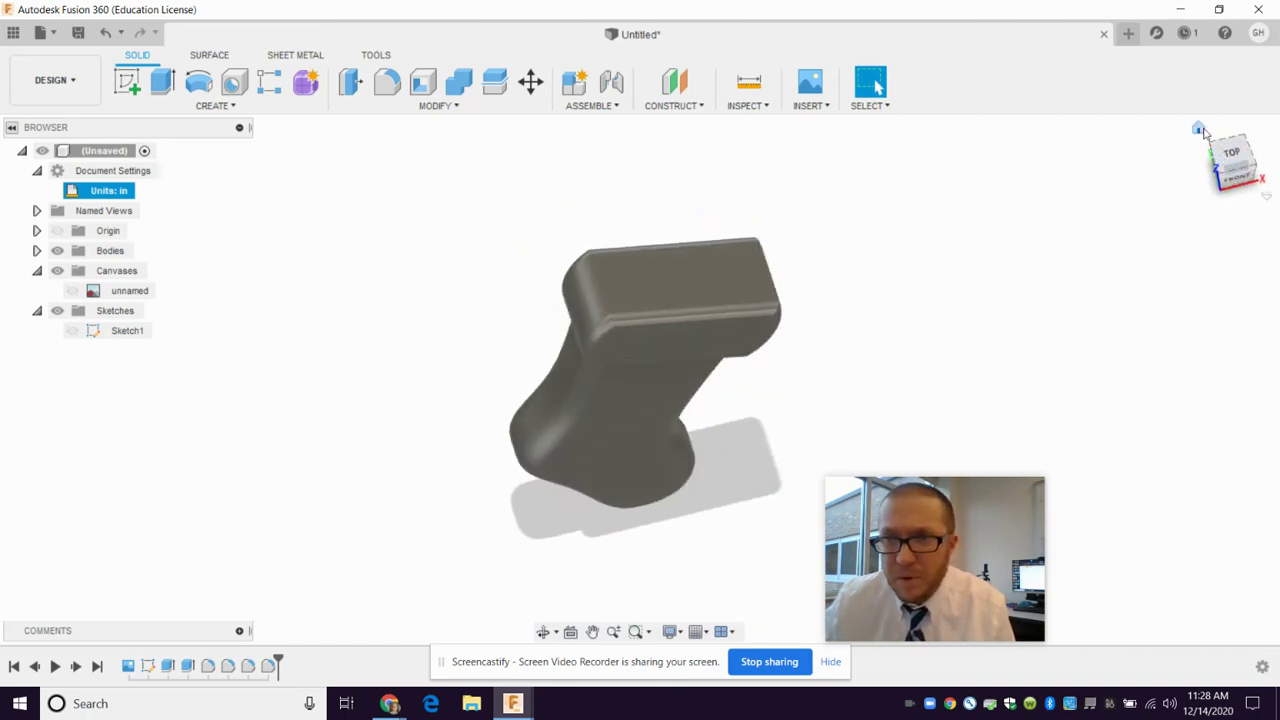
click(1200, 133)
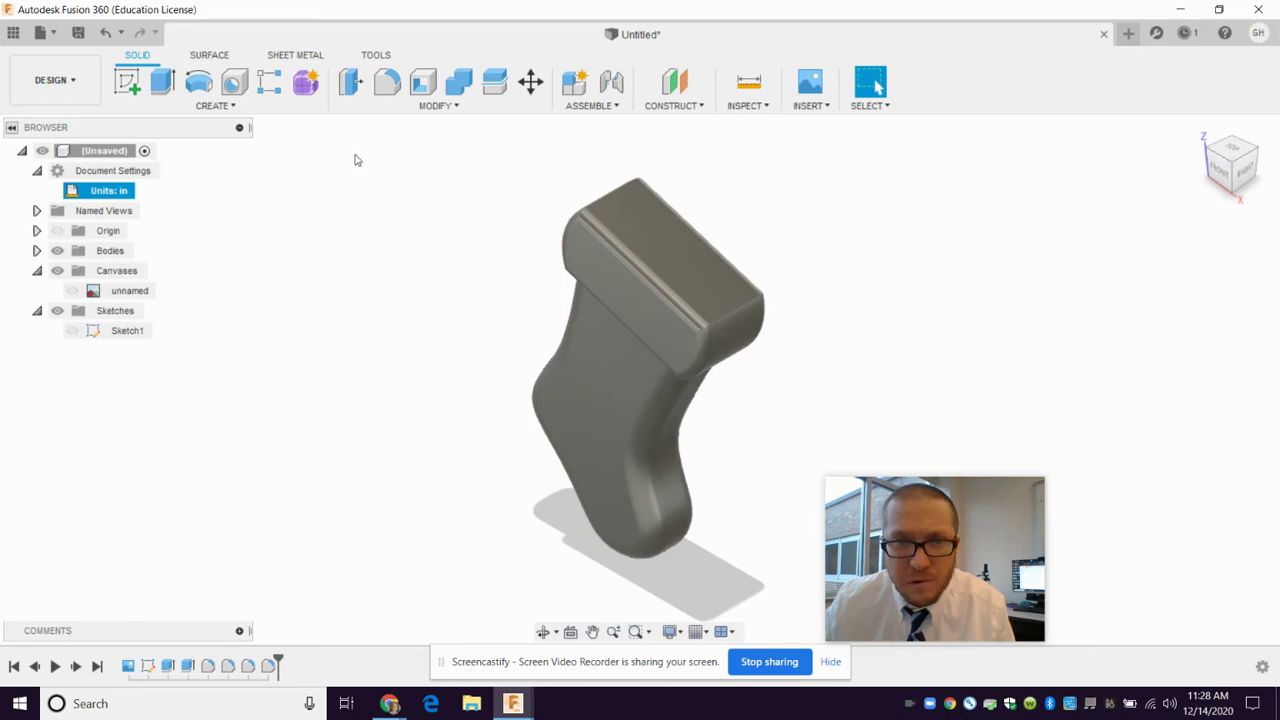
Step: Try a 0.1 in inside shell on the cuff and body faces, then cancel after the error
click(423, 82)
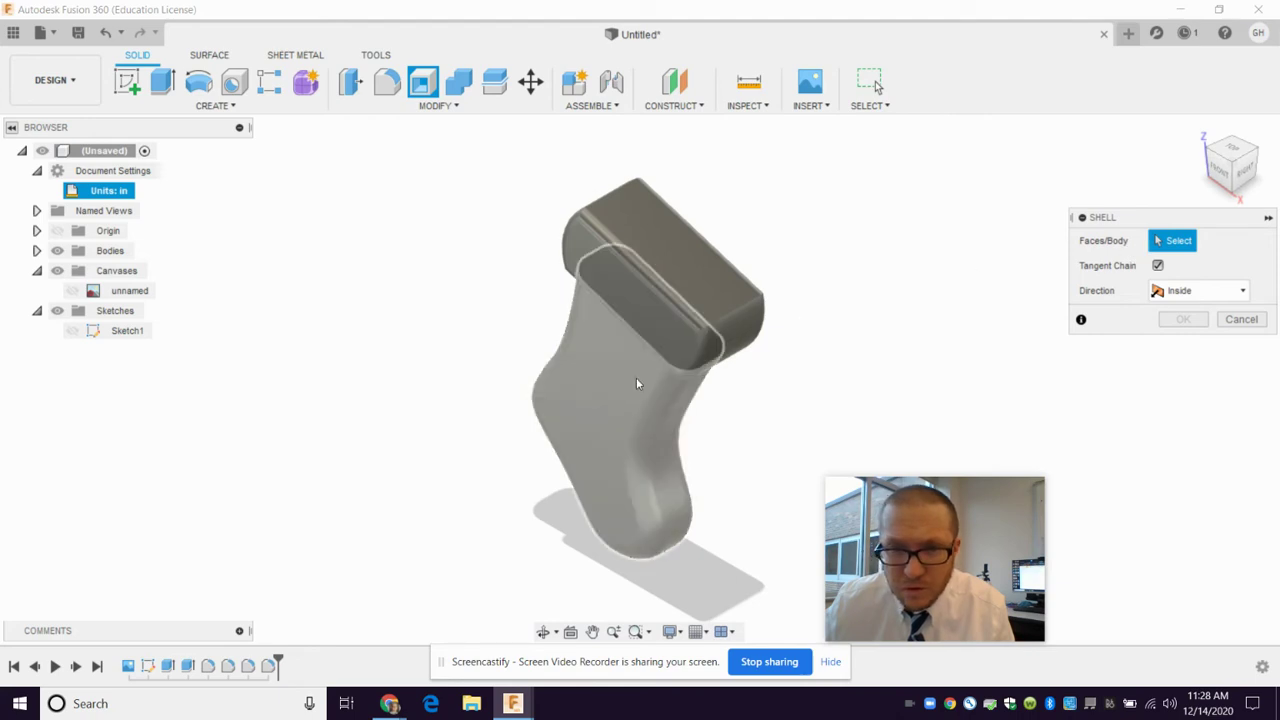
click(683, 340)
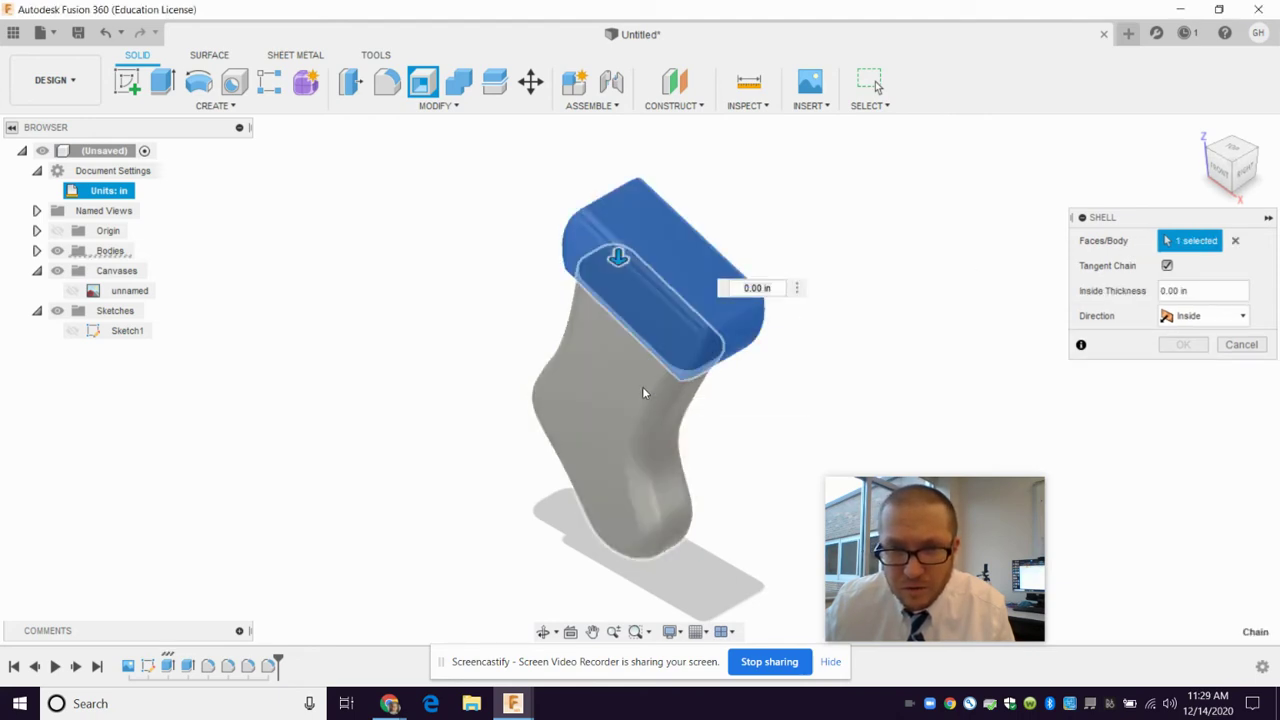
click(646, 389)
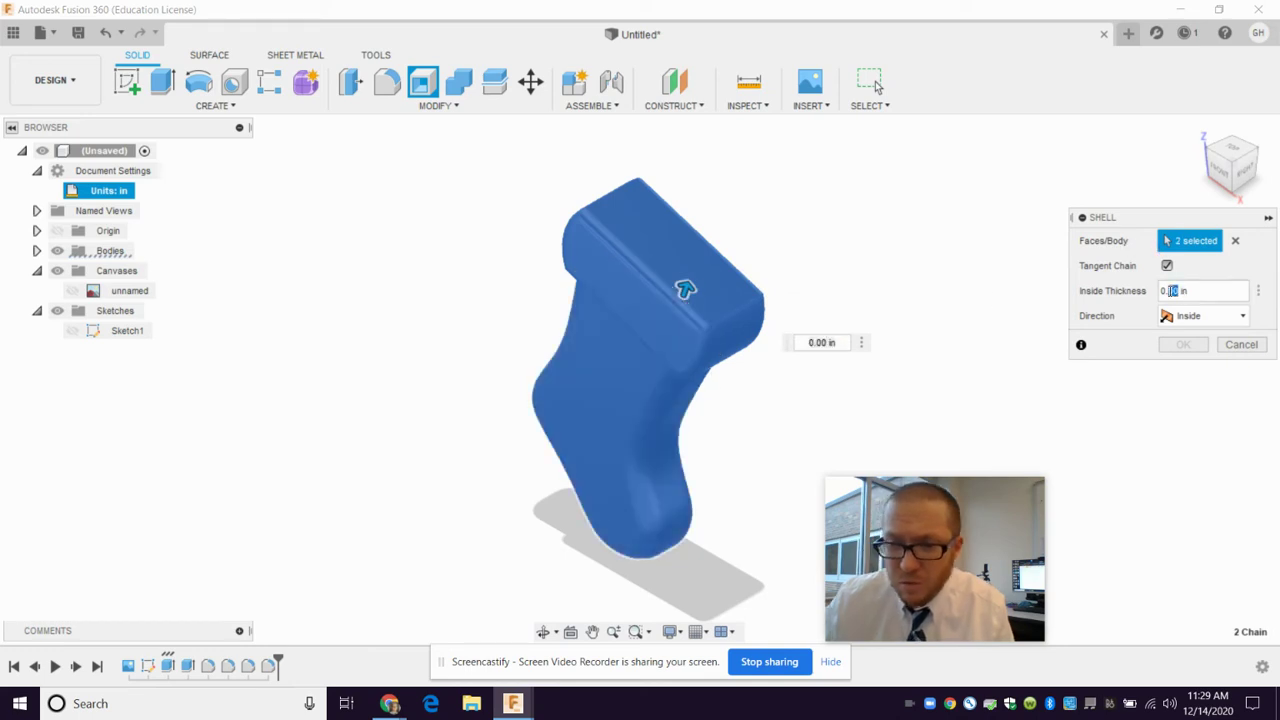
key(BackSpace)
text(1)
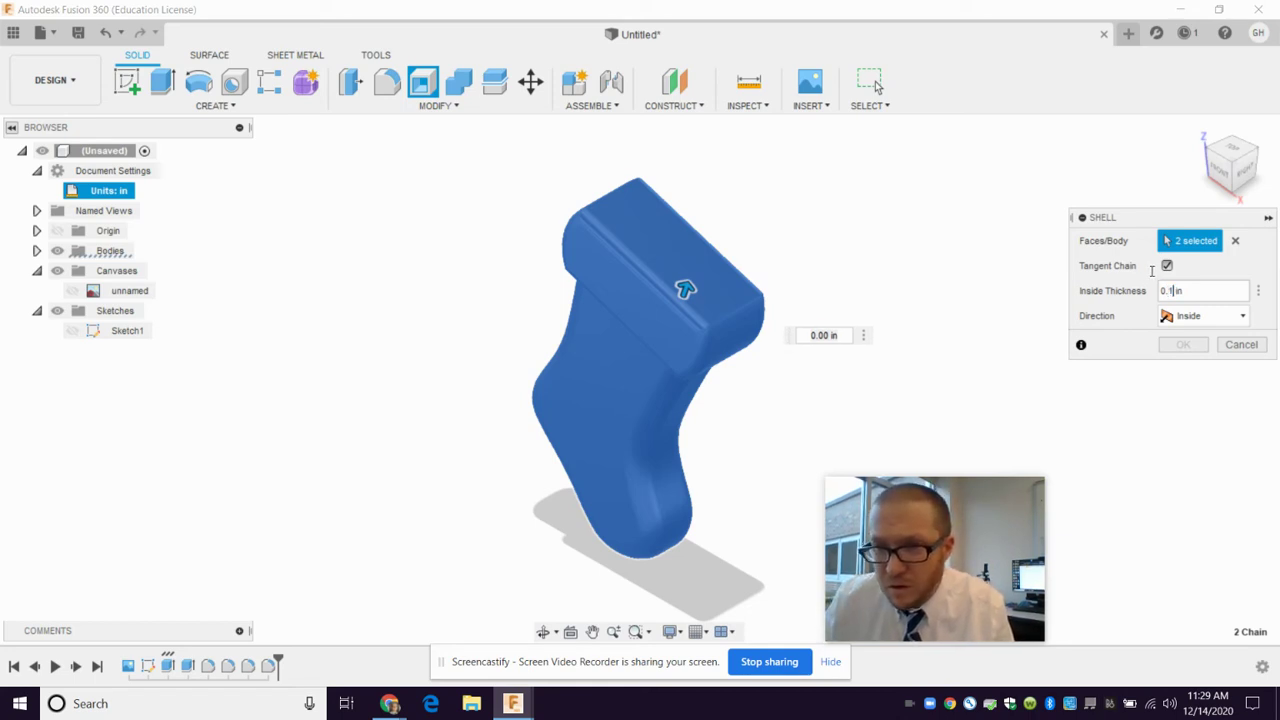
key(Return)
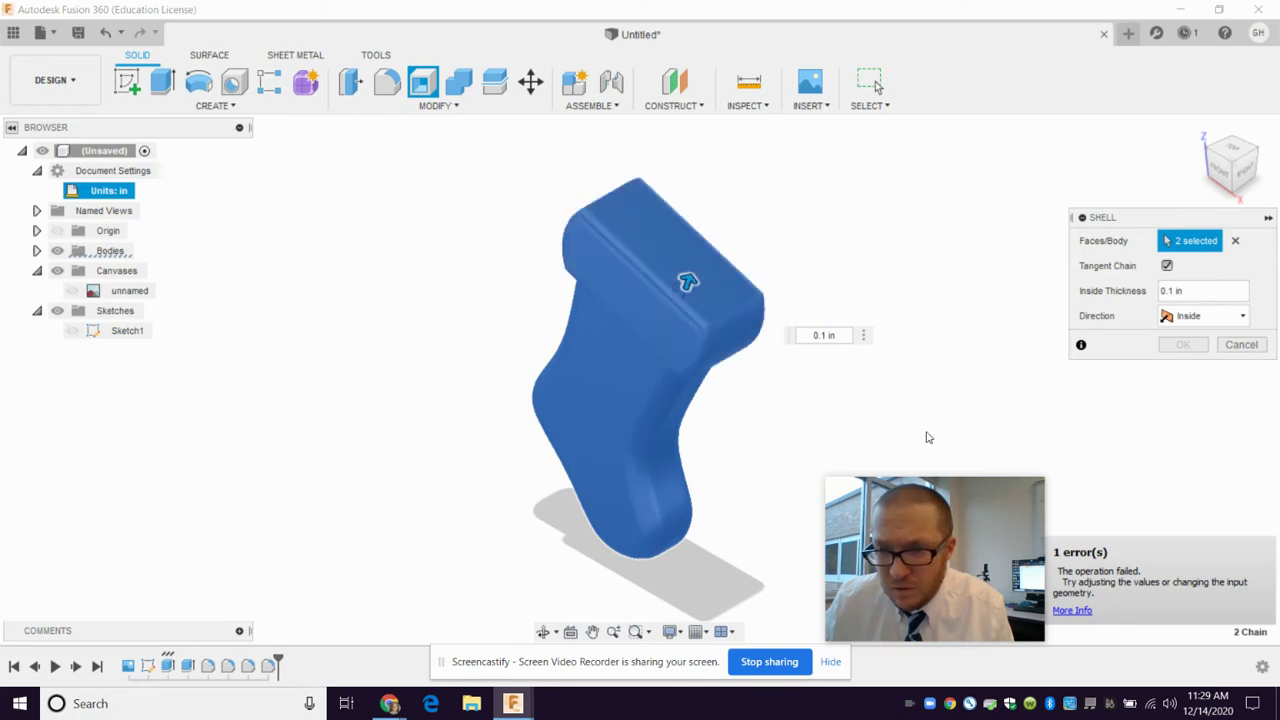
click(1241, 345)
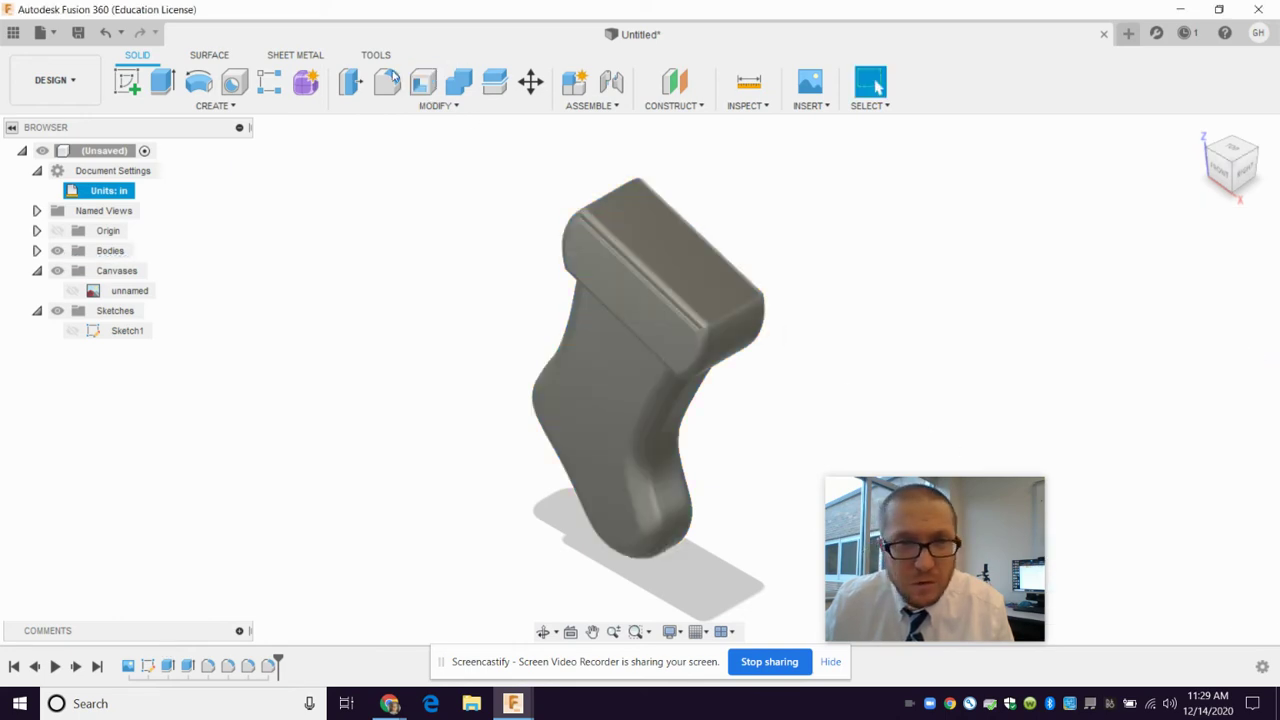
click(423, 80)
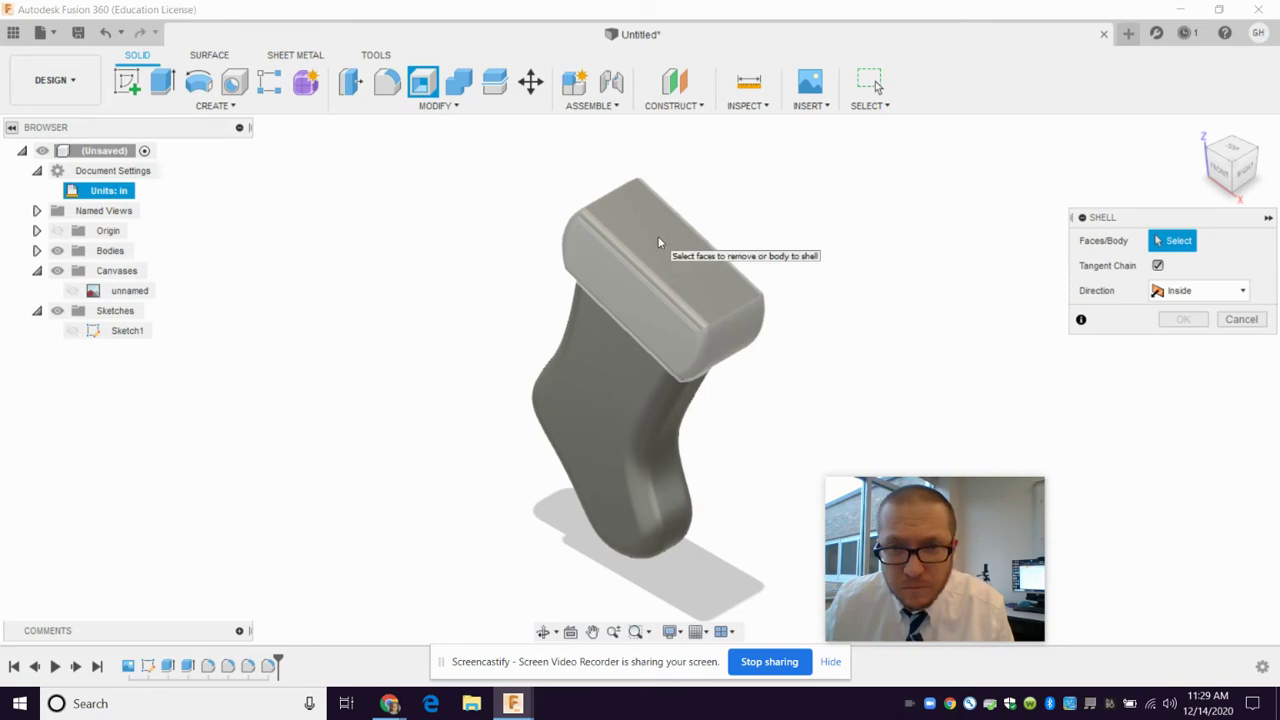
click(701, 295)
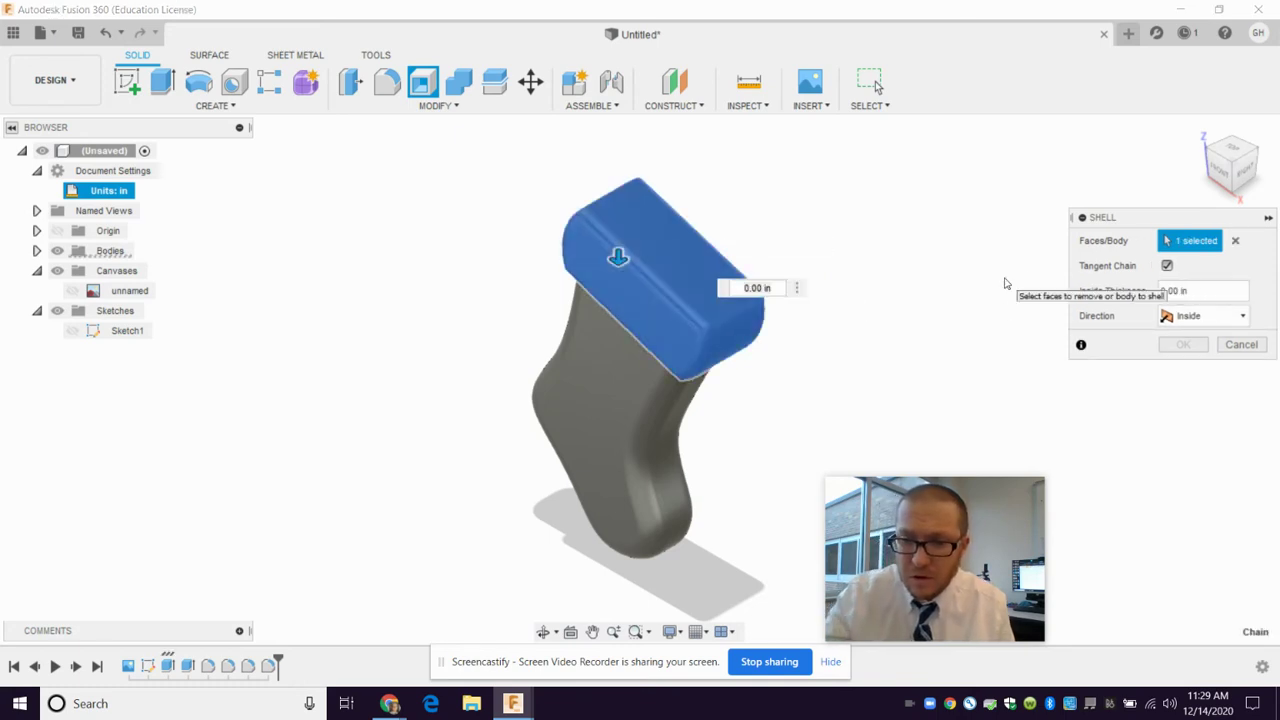
key(BackSpace)
key(BackSpace)
key(BackSpace)
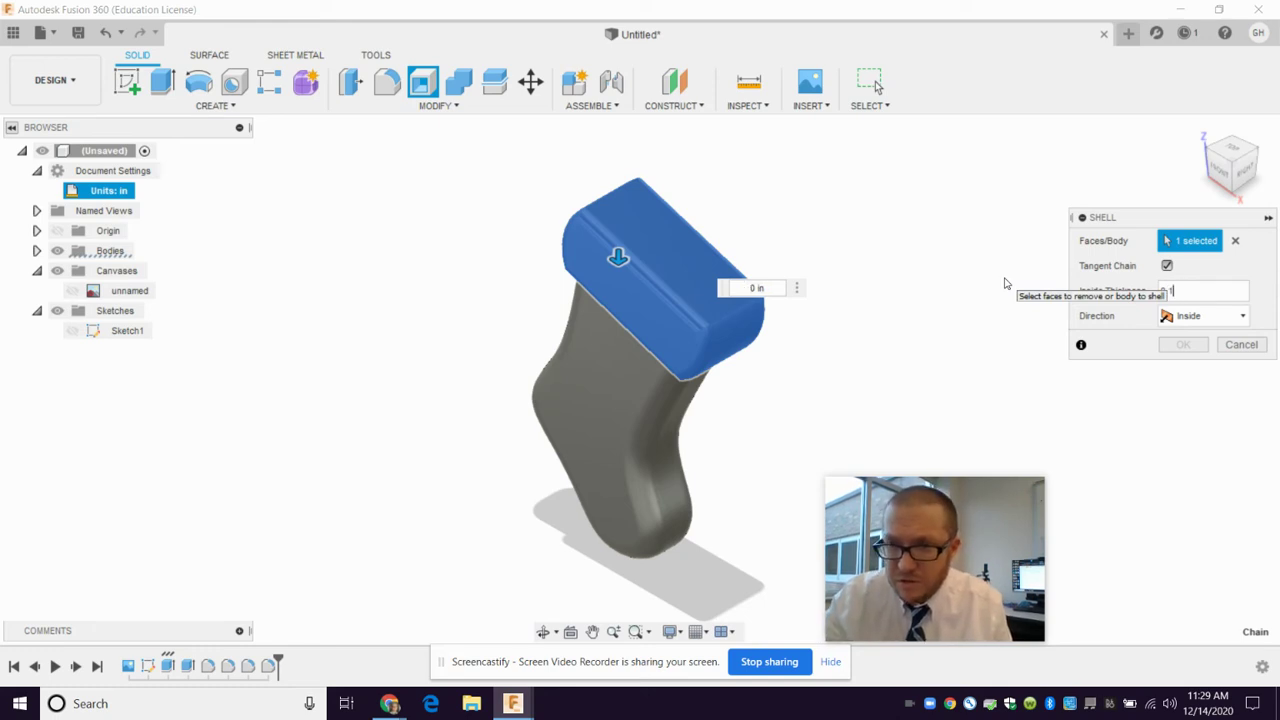
text(.1)
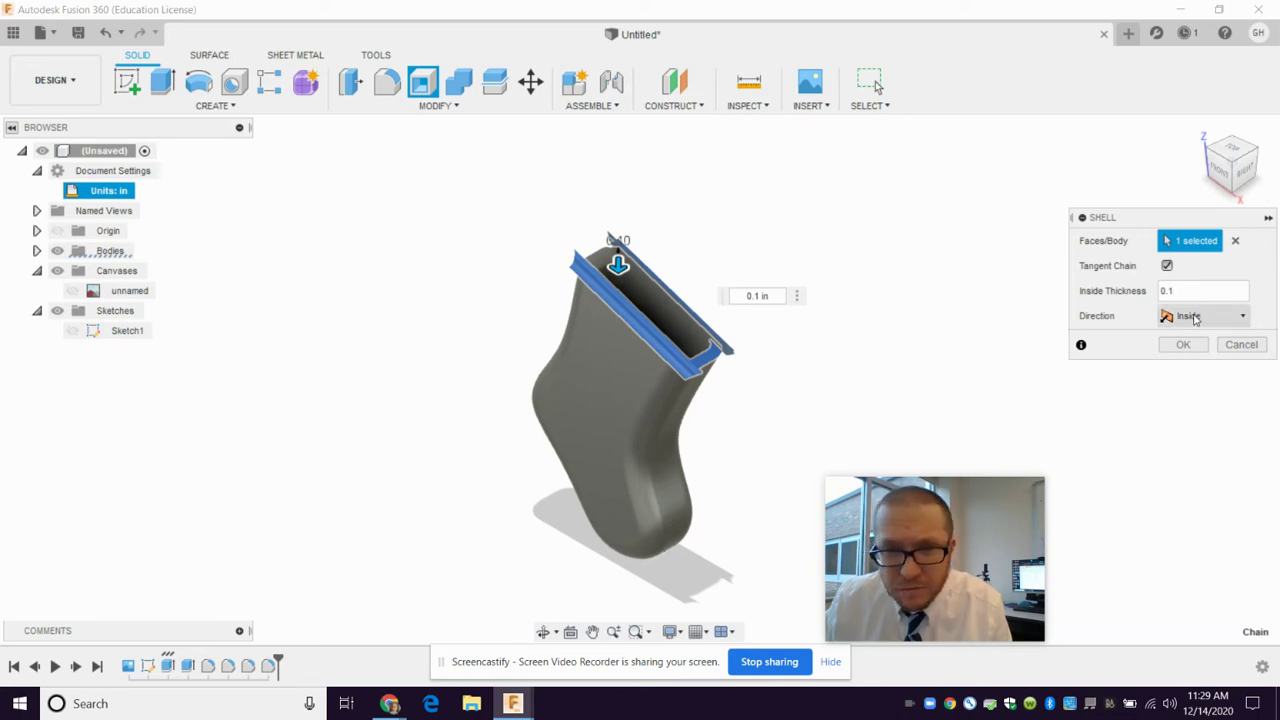
scroll(686, 346, down, 2)
scroll(686, 346, up, 3)
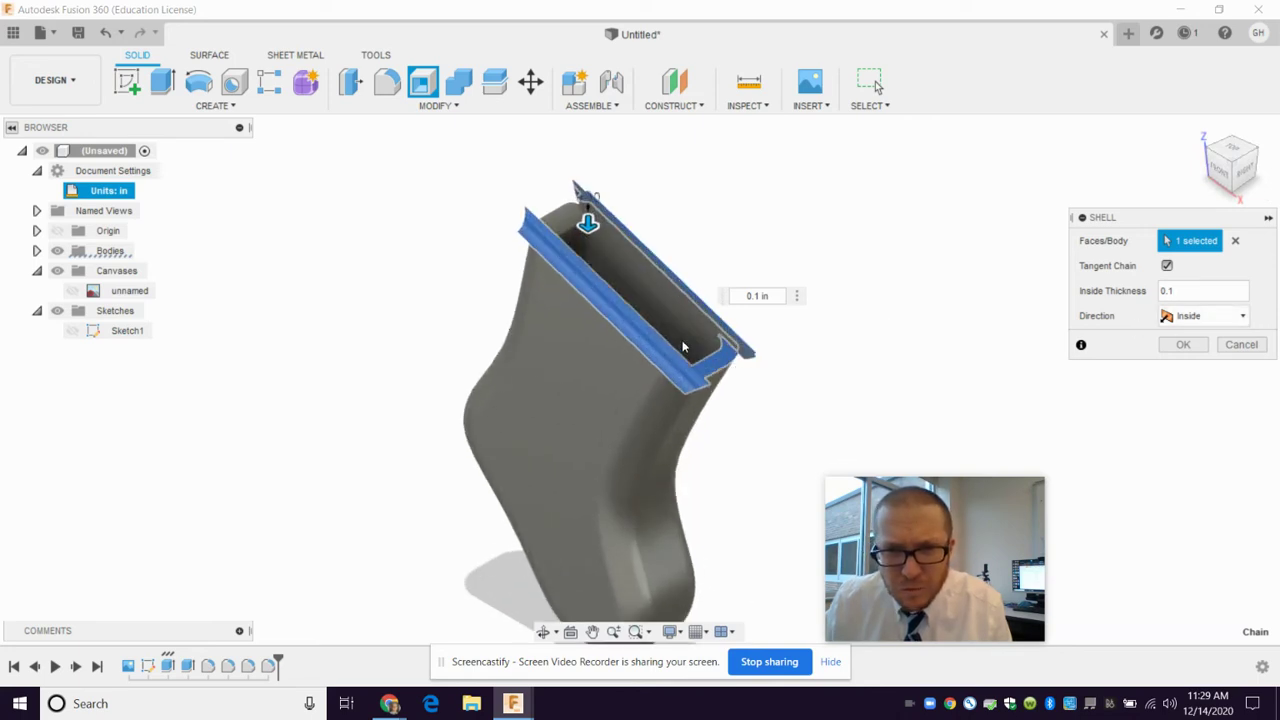
scroll(682, 346, up, 5)
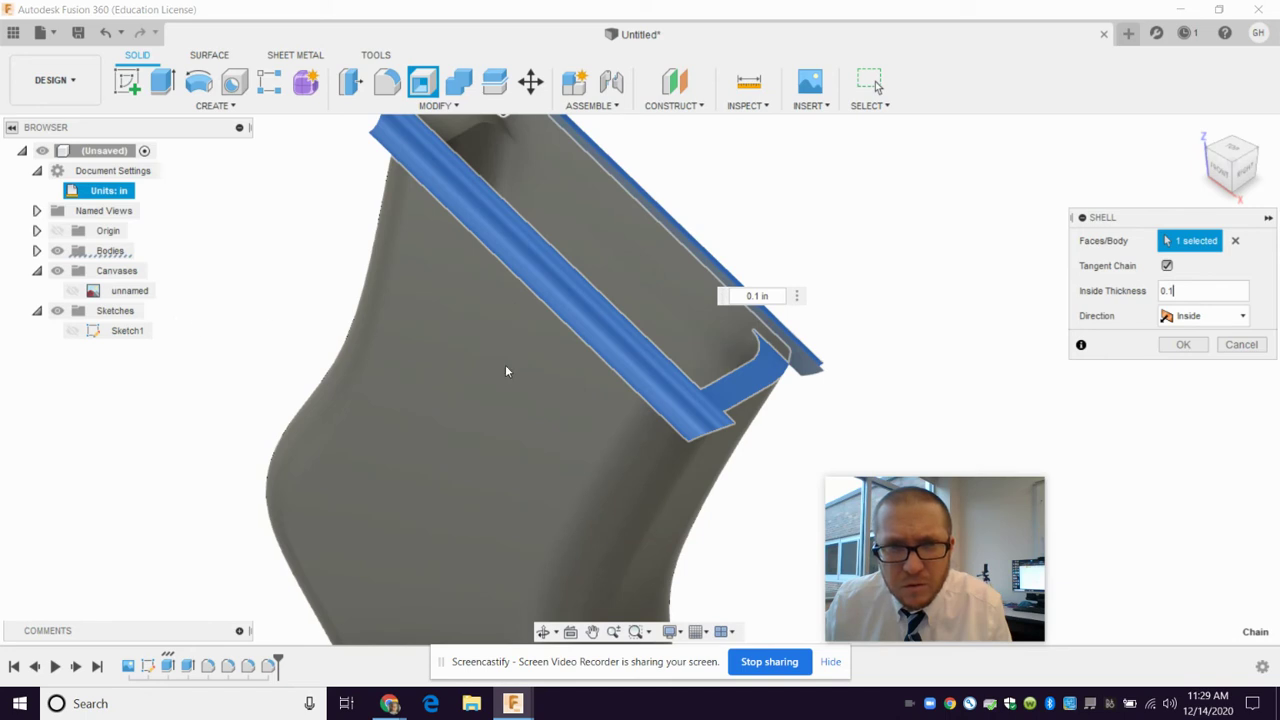
scroll(505, 364, down, 2)
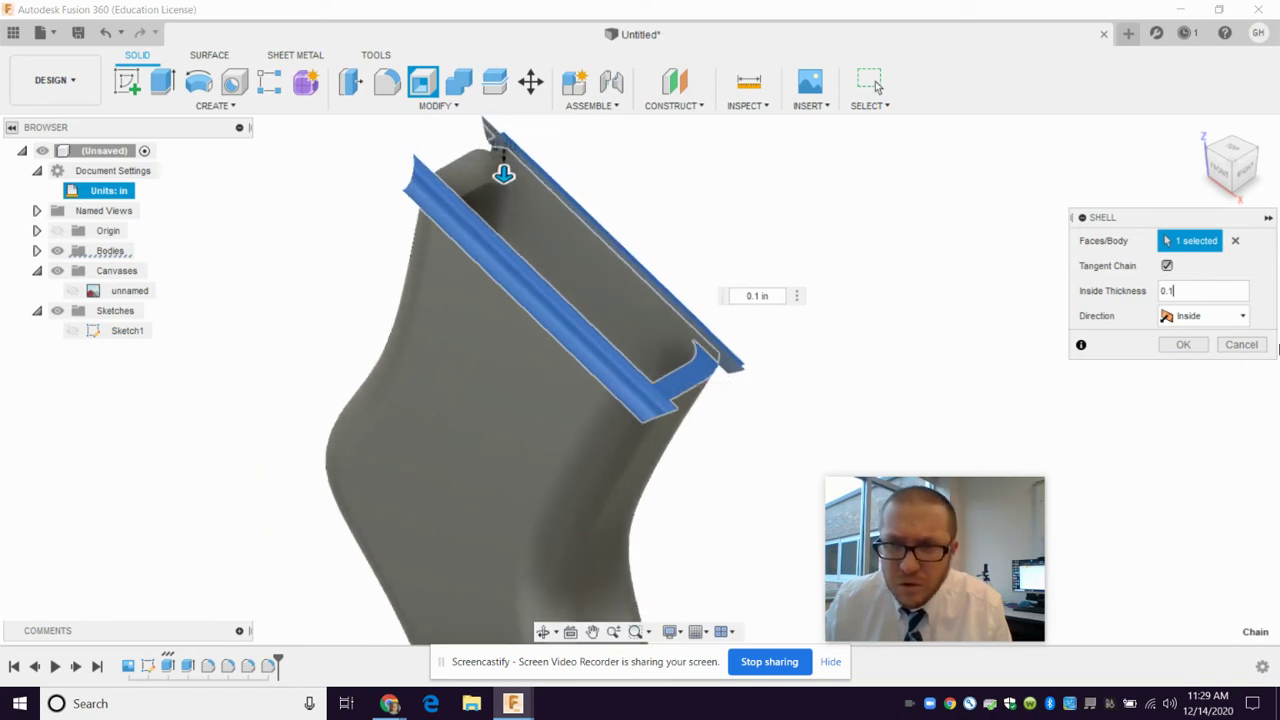
click(1245, 346)
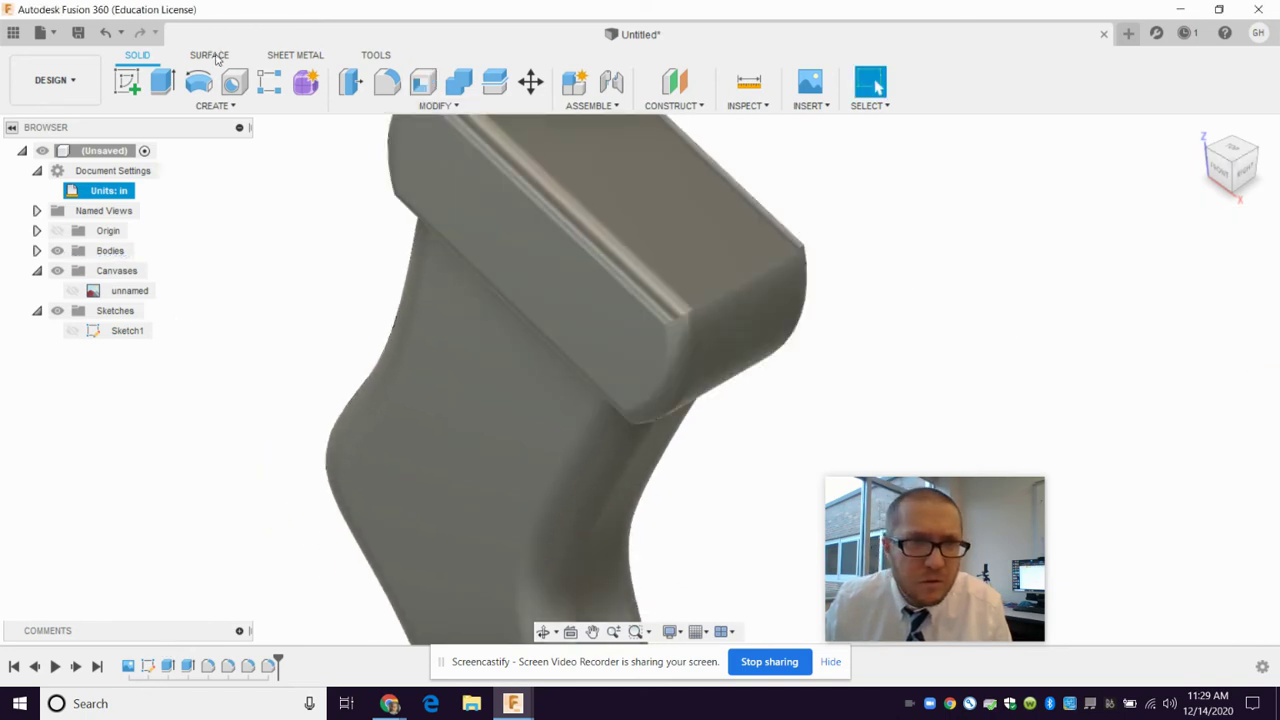
click(423, 81)
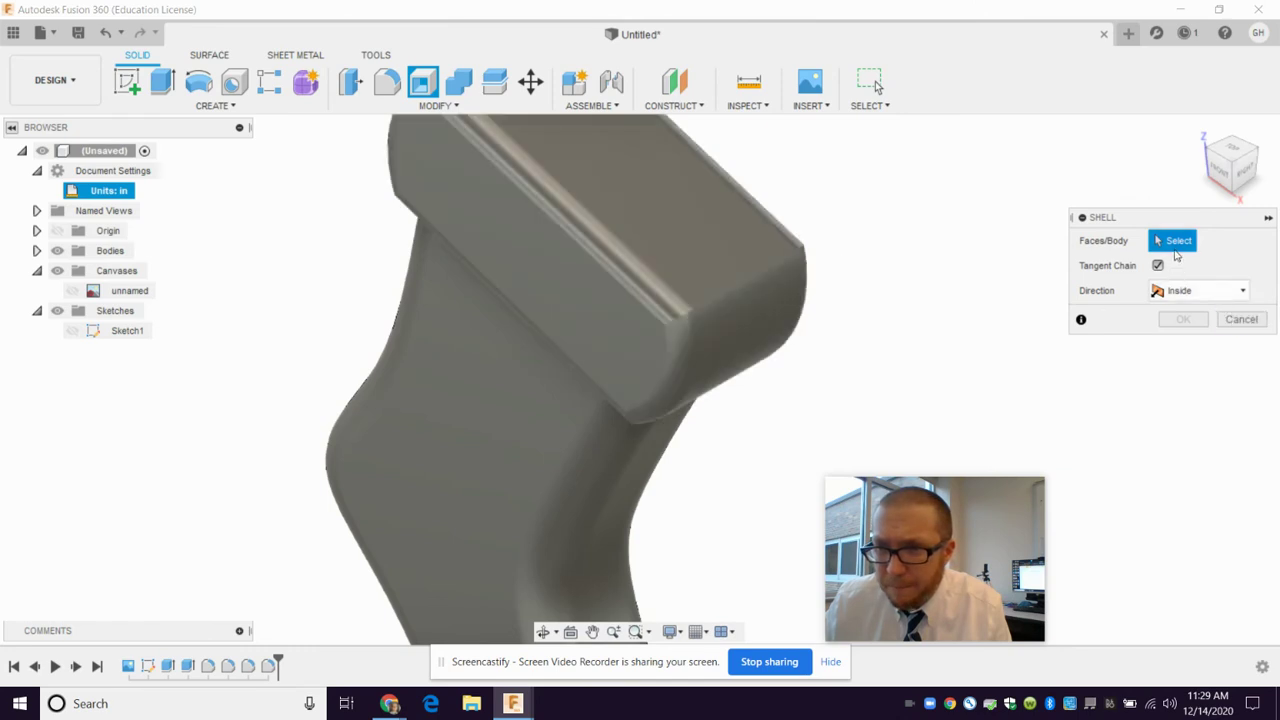
click(1240, 320)
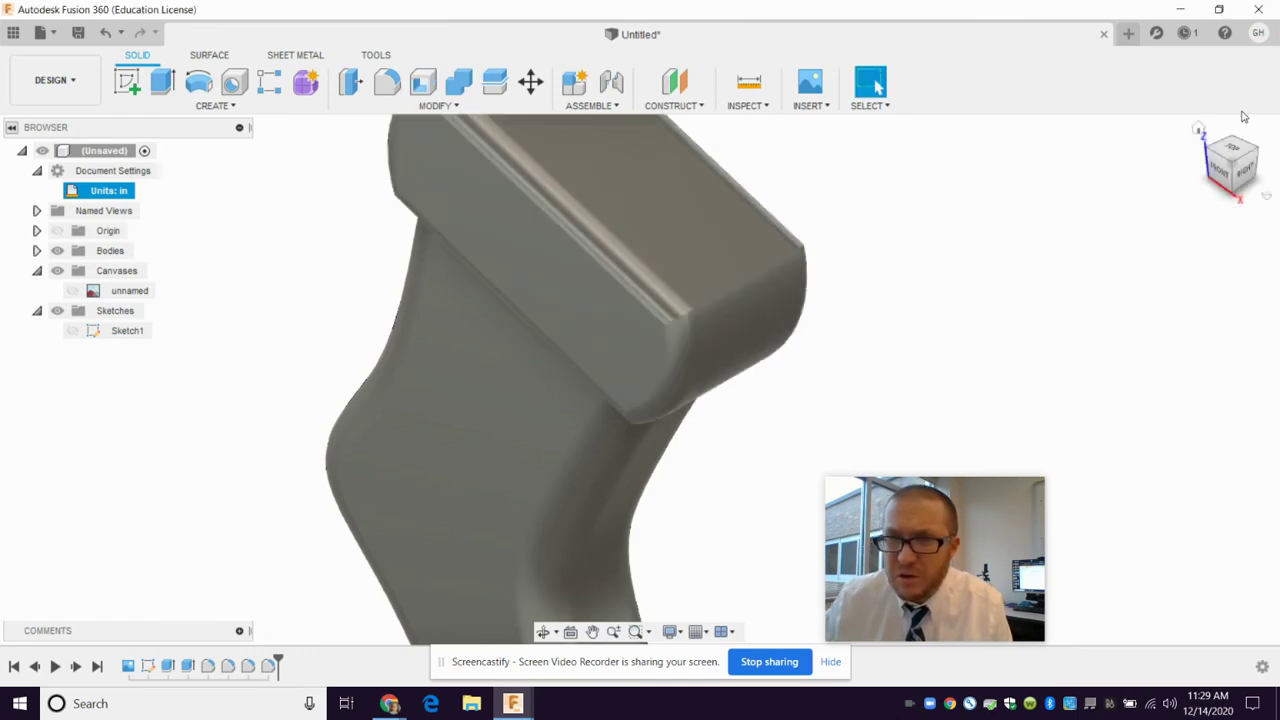
click(1198, 128)
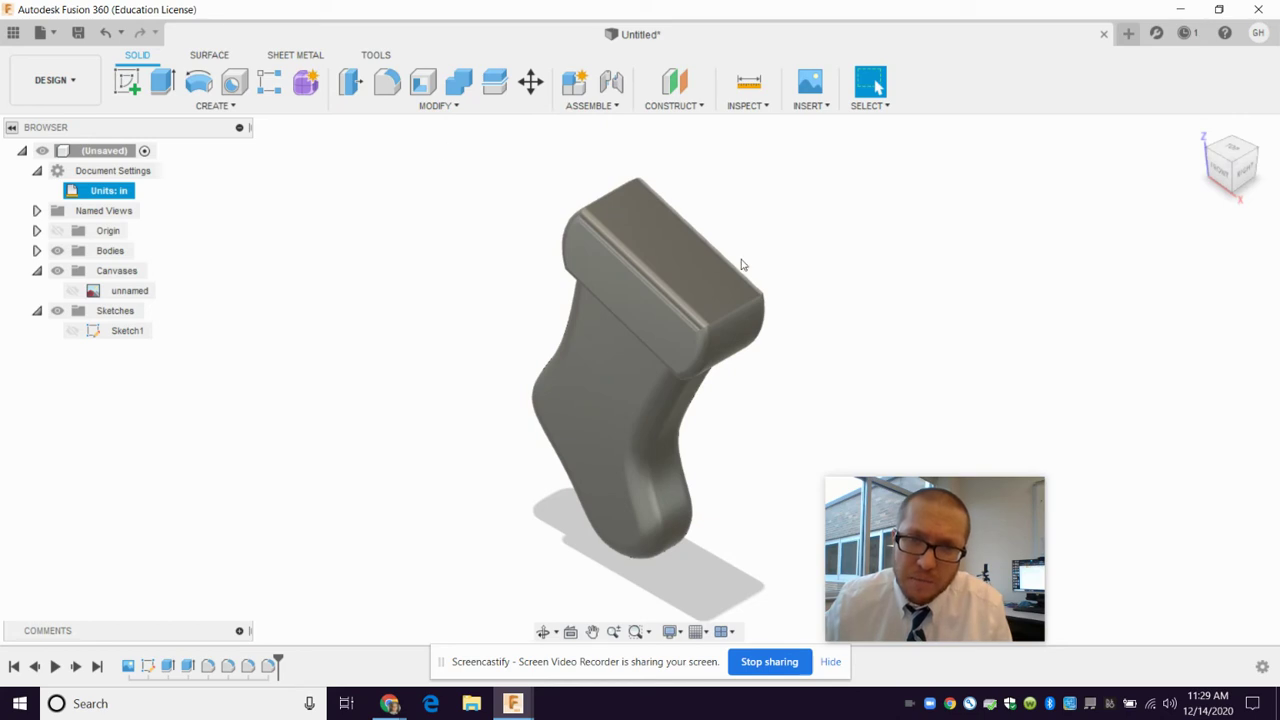
click(663, 254)
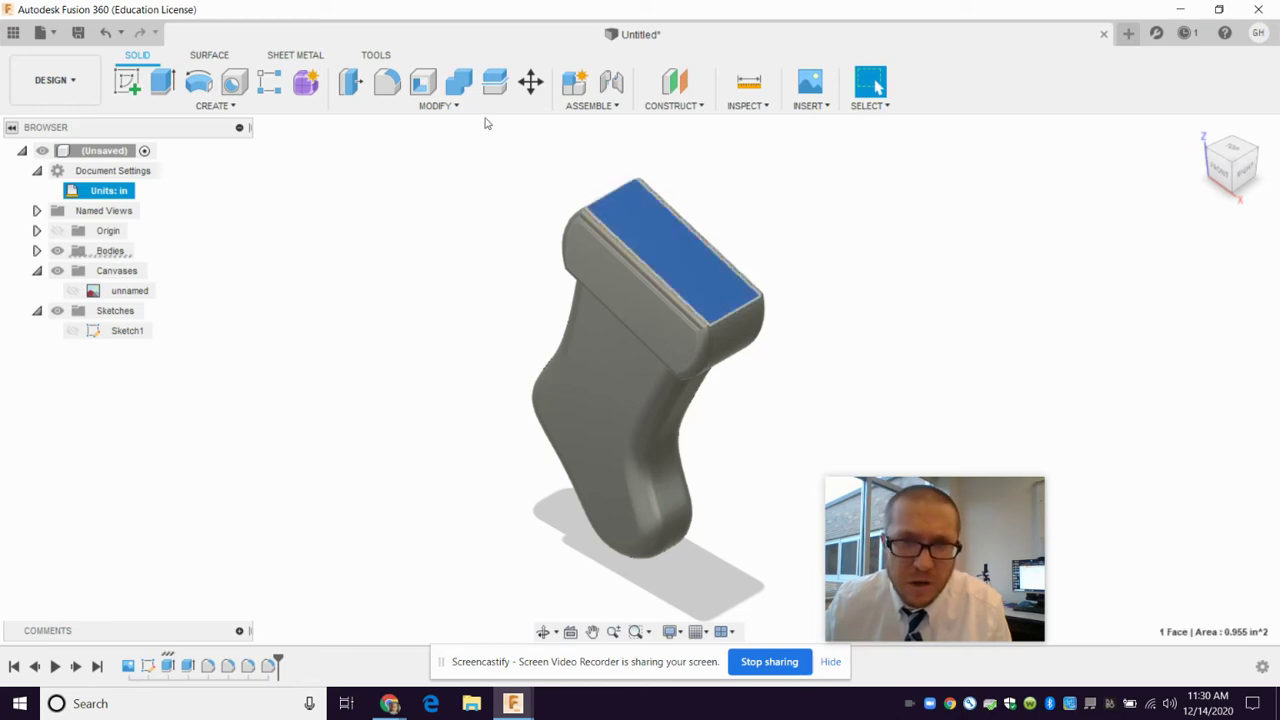
click(433, 90)
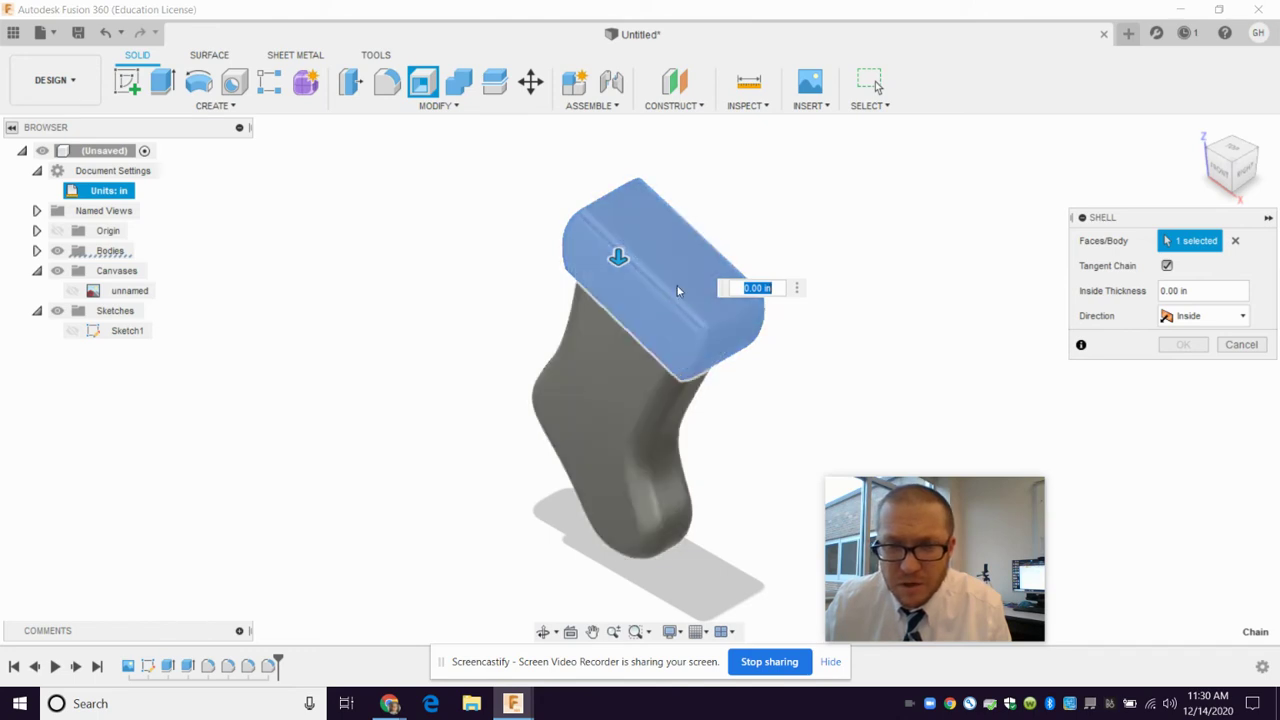
click(1258, 160)
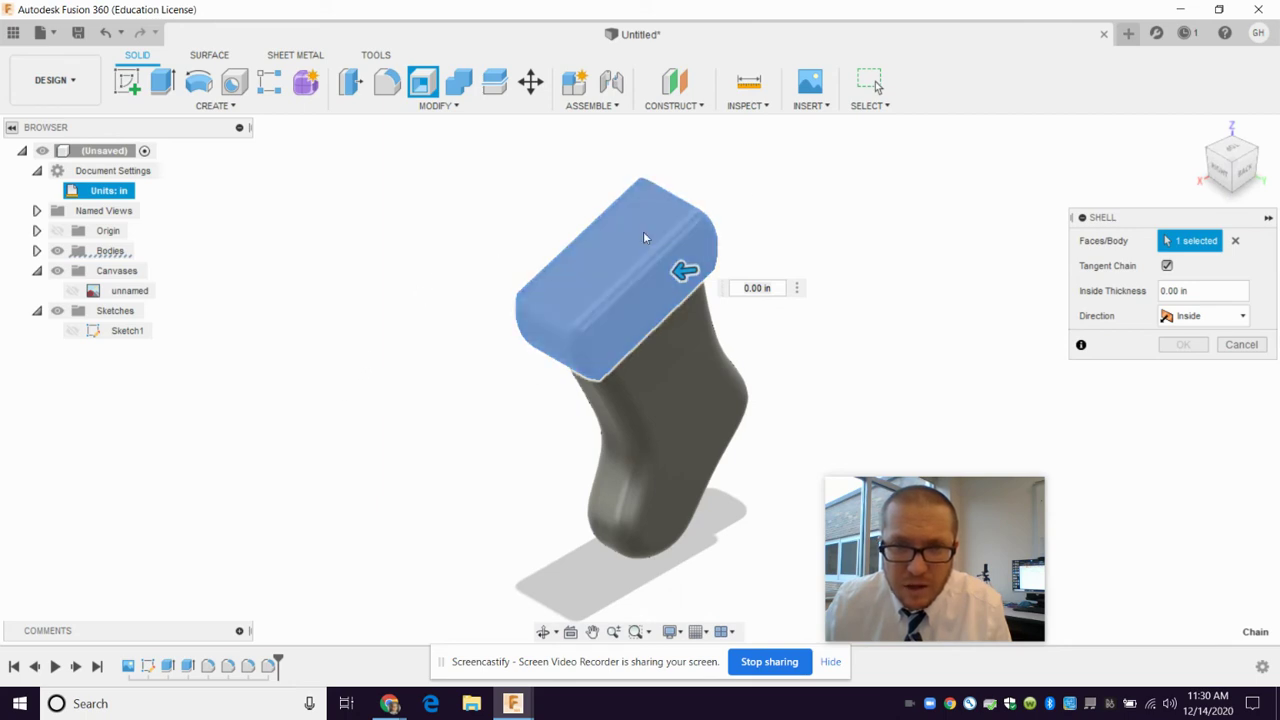
click(1241, 345)
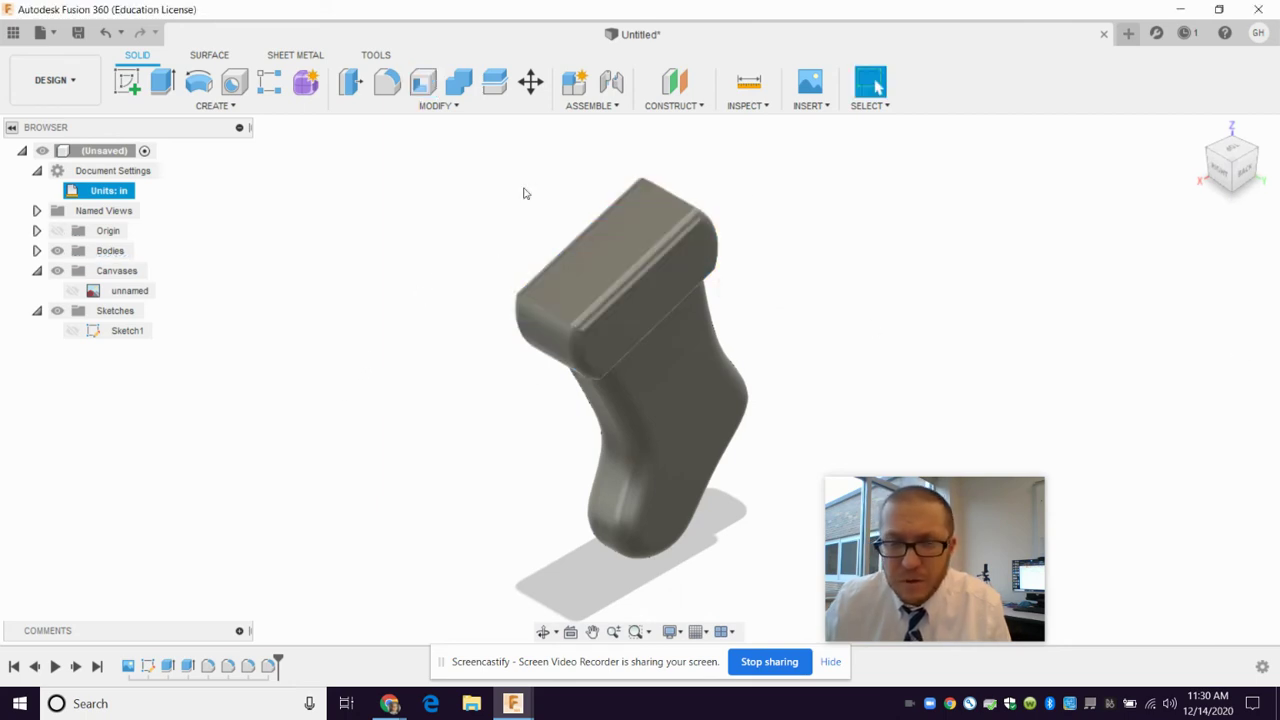
Step: Reset to the Home view, then switch to the FRONT view of the stocking
mouse_move(1230, 158)
click(1200, 133)
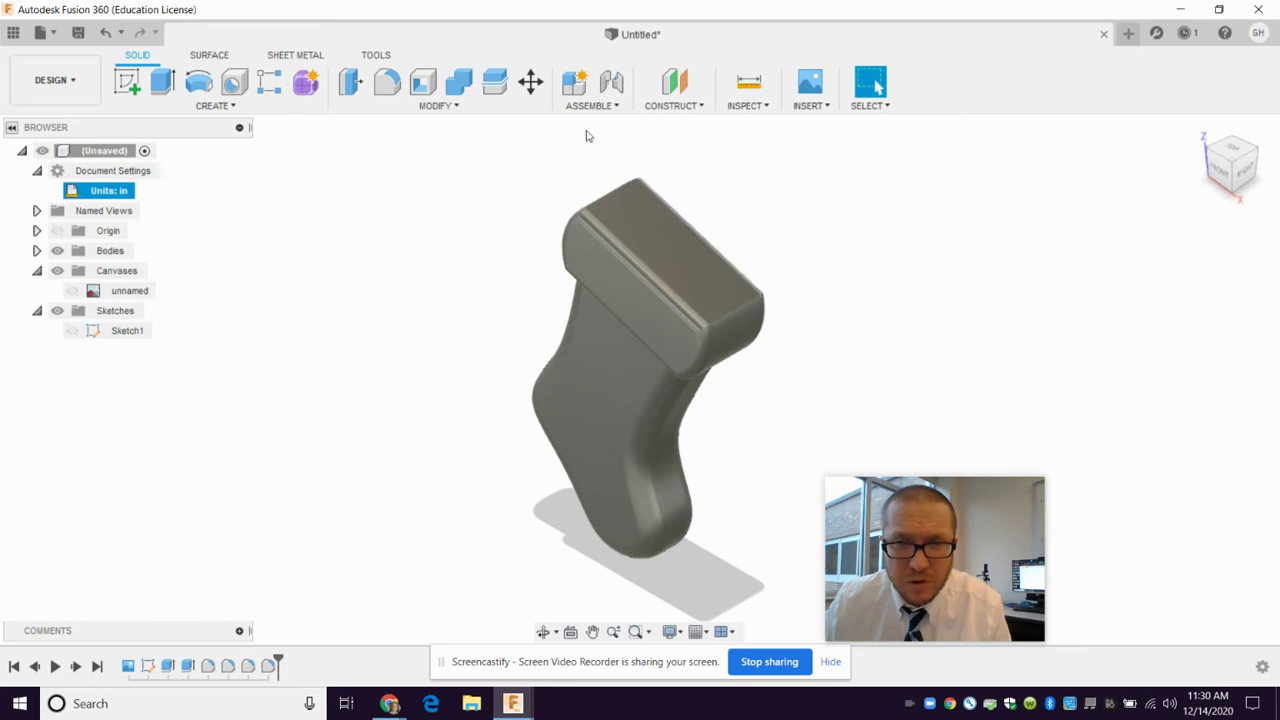
click(1222, 178)
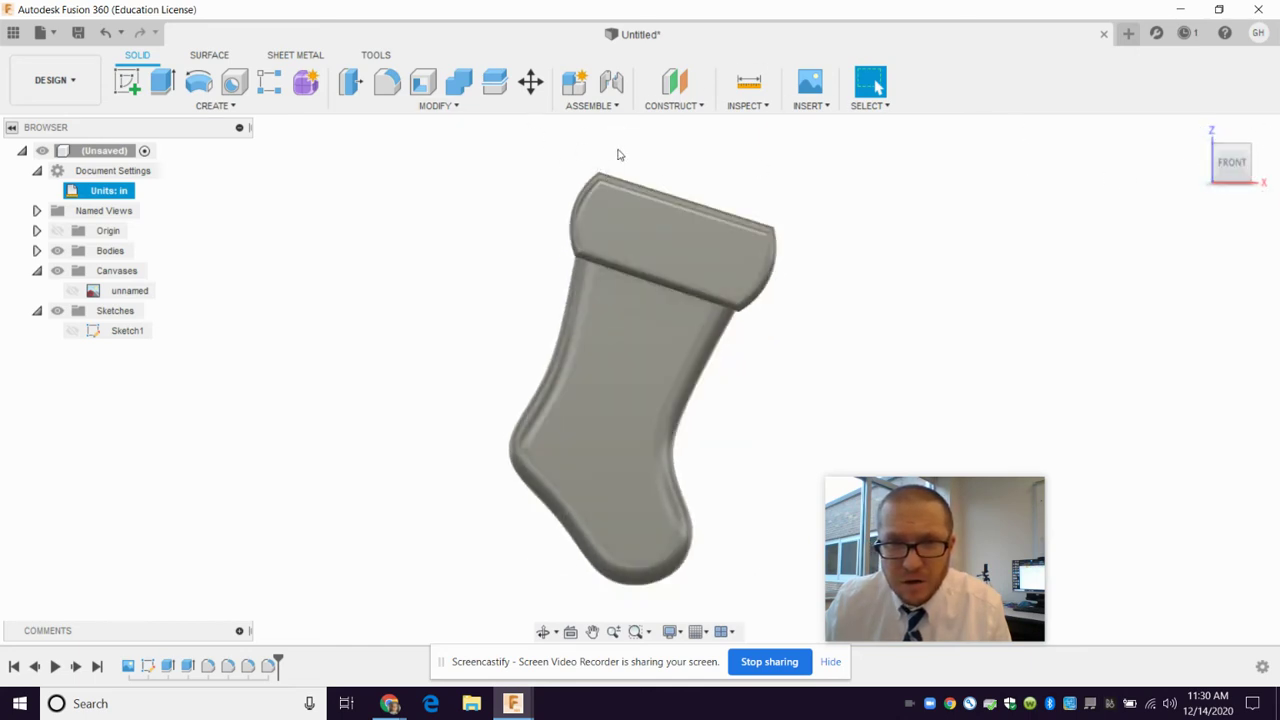
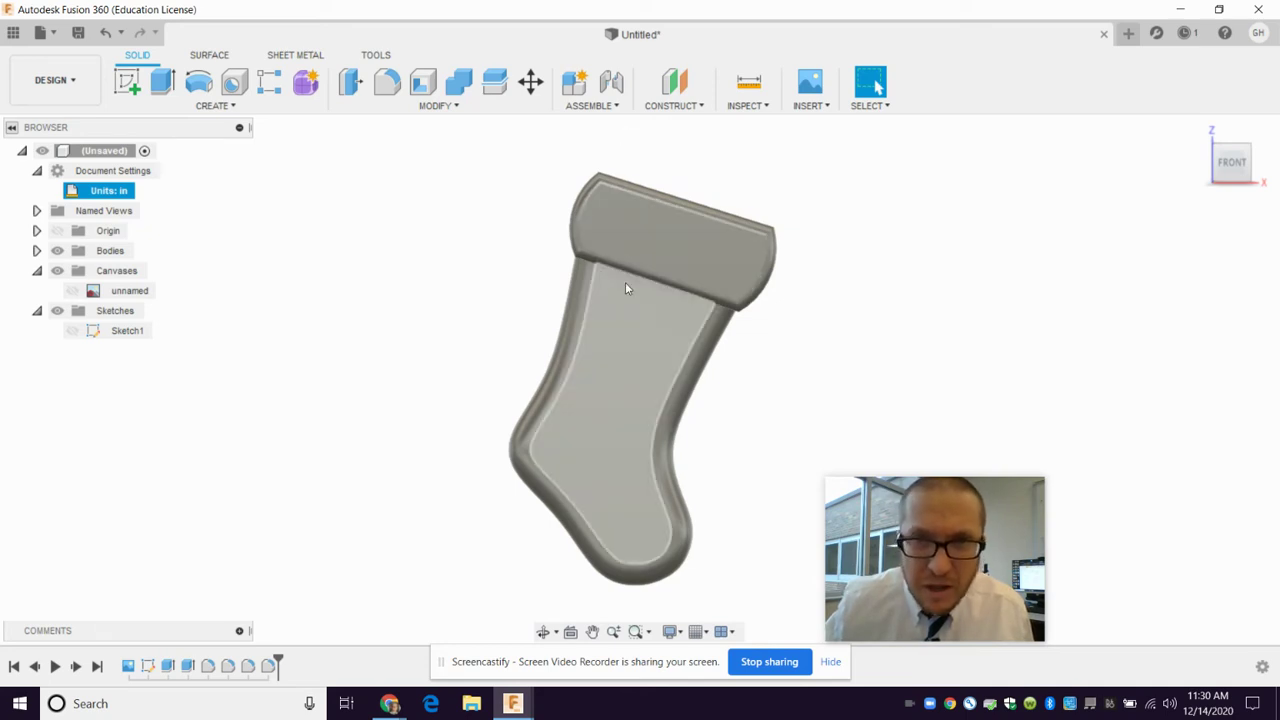
Step: Place a Center of Mass marker on the stocking body with the Inspect tools
click(377, 58)
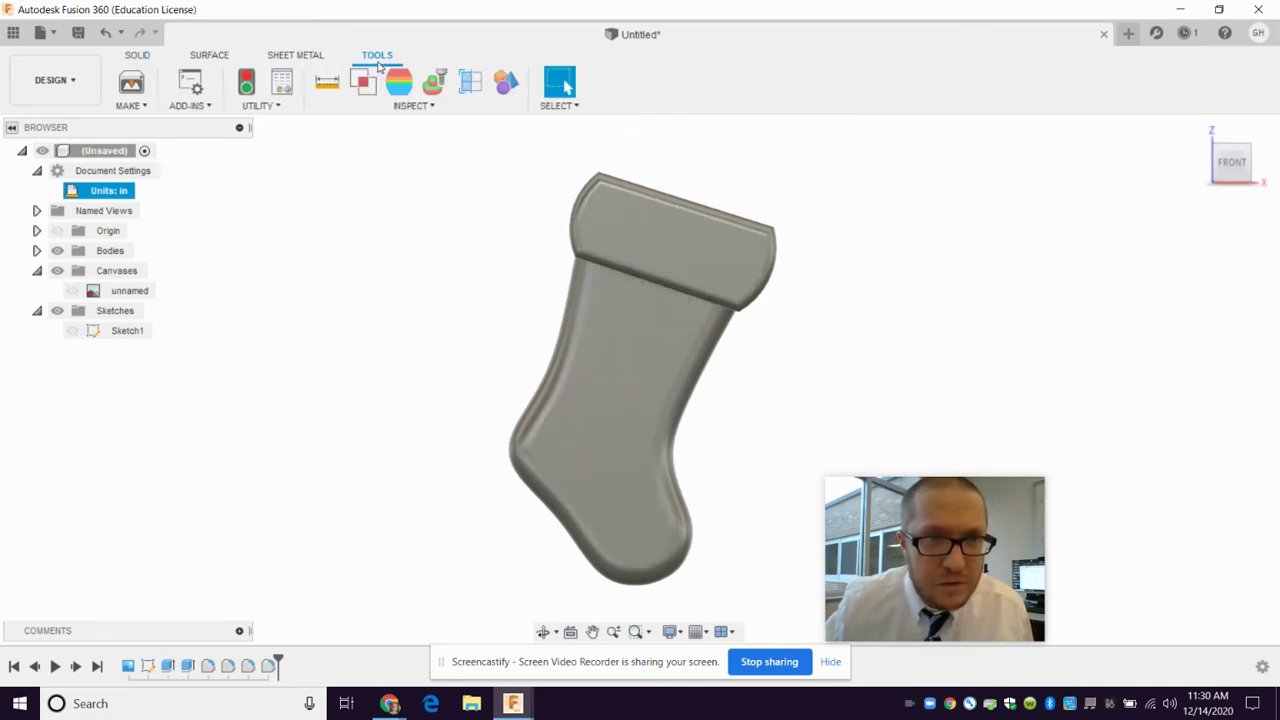
click(420, 106)
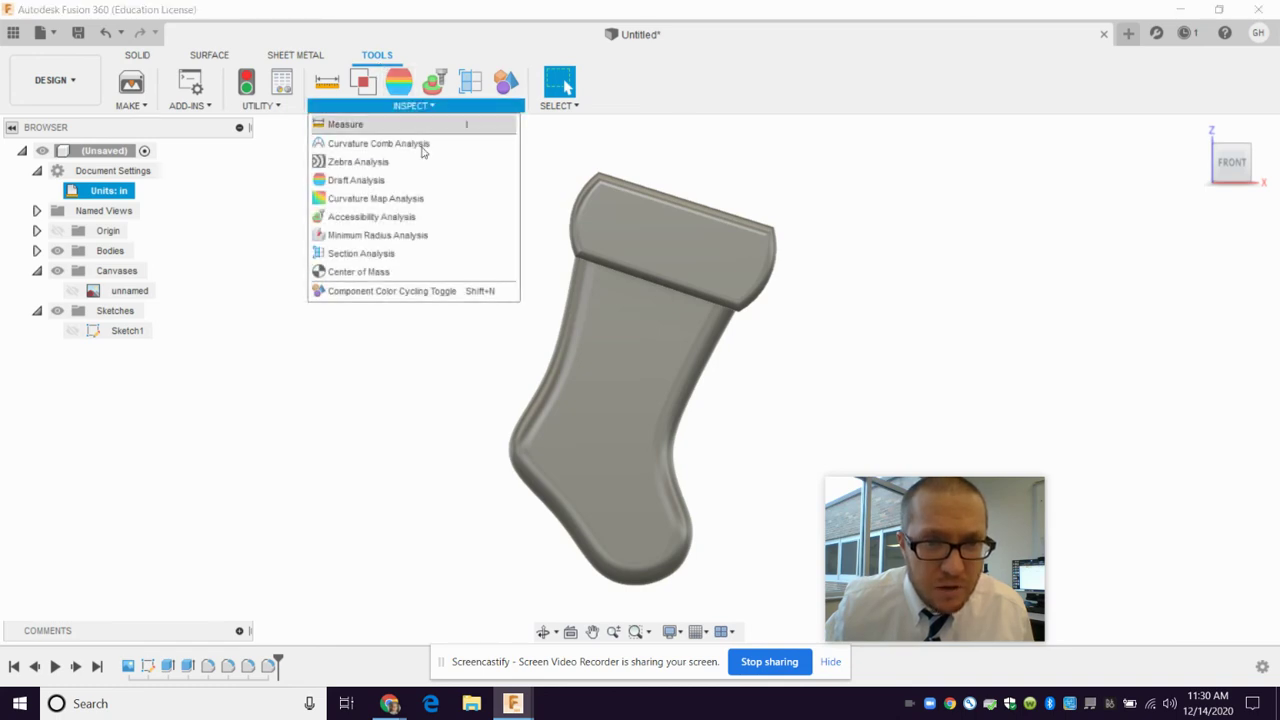
click(416, 272)
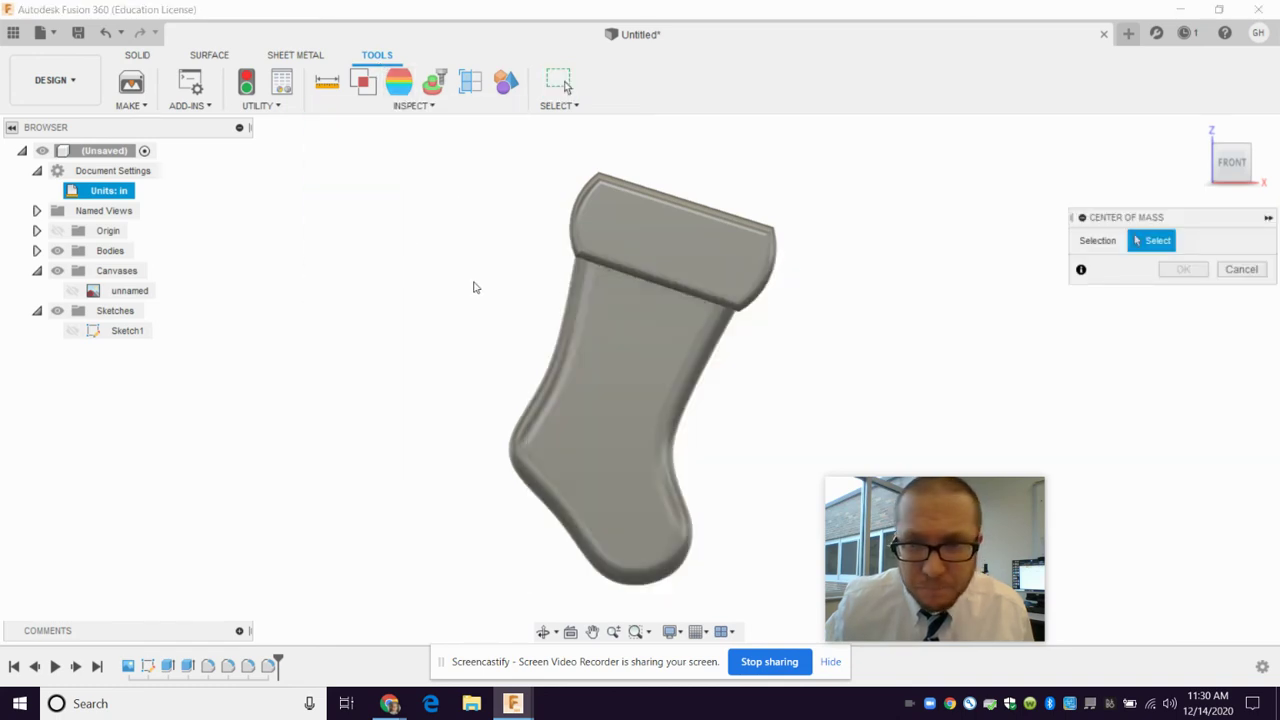
click(708, 266)
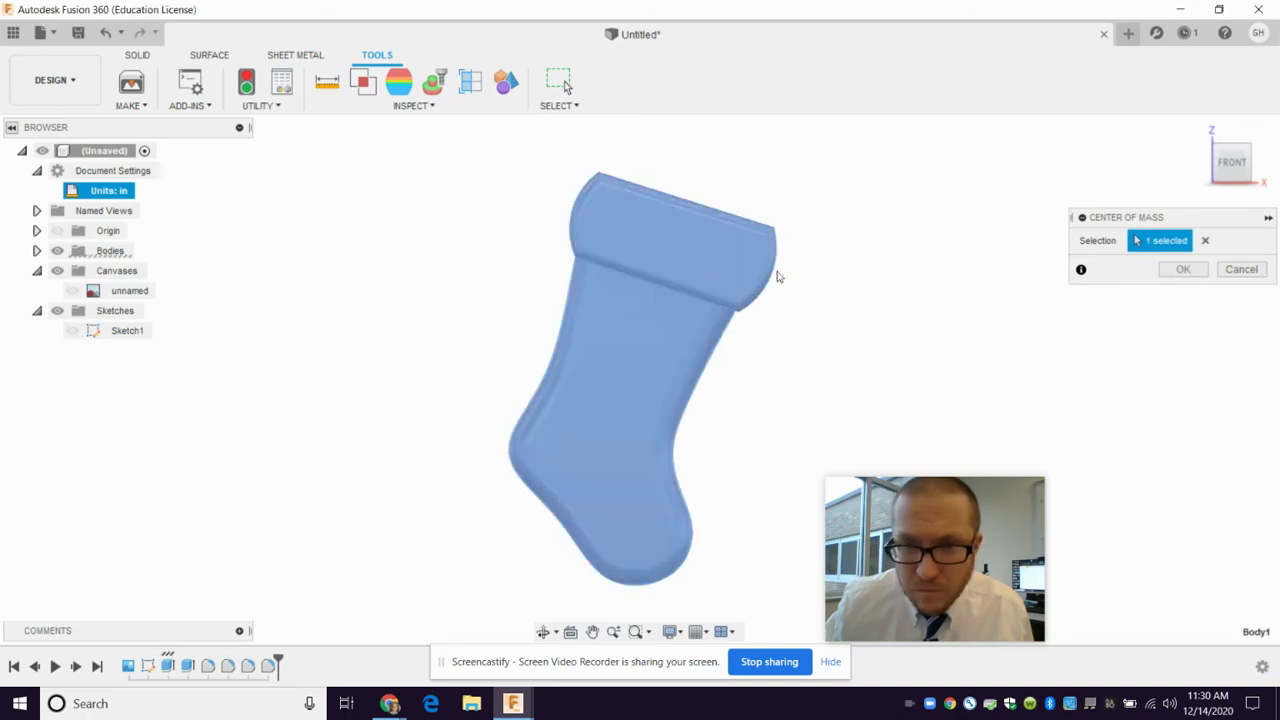
click(1183, 270)
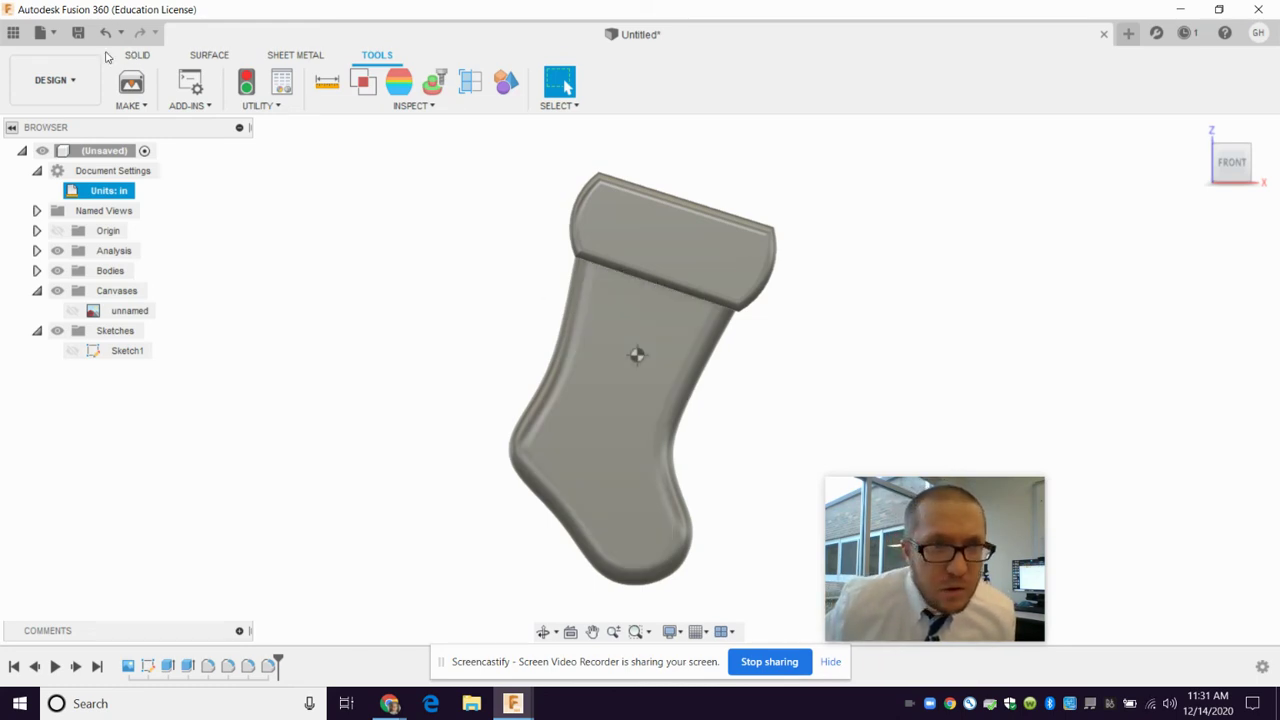
click(137, 56)
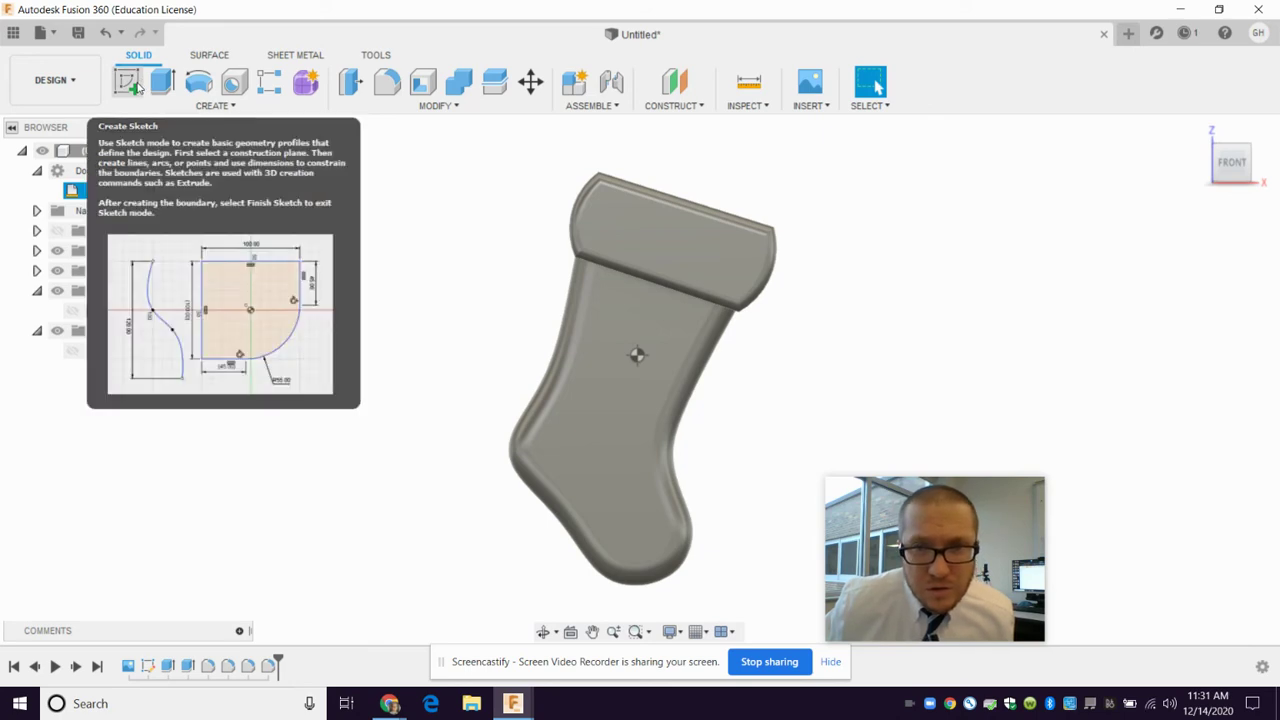
mouse_move(1232, 160)
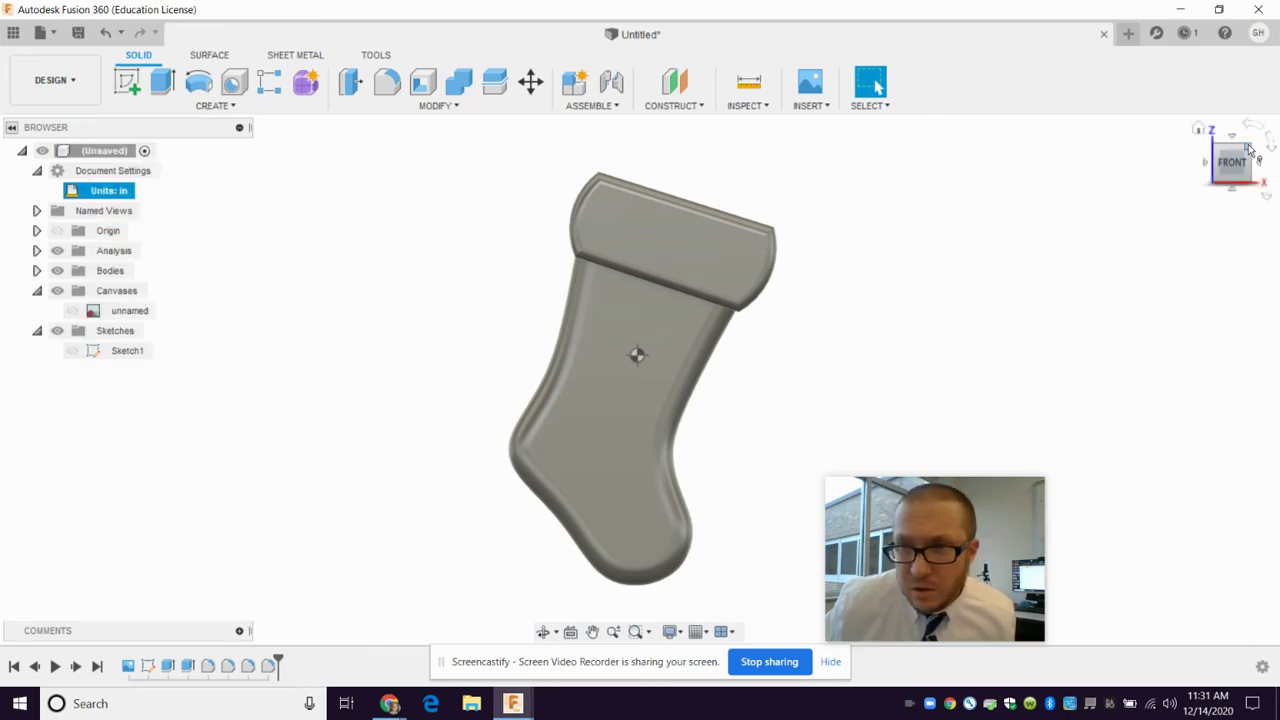
Step: Start a new sketch on the front XZ origin plane and view the stocking from the front
click(1245, 152)
click(132, 84)
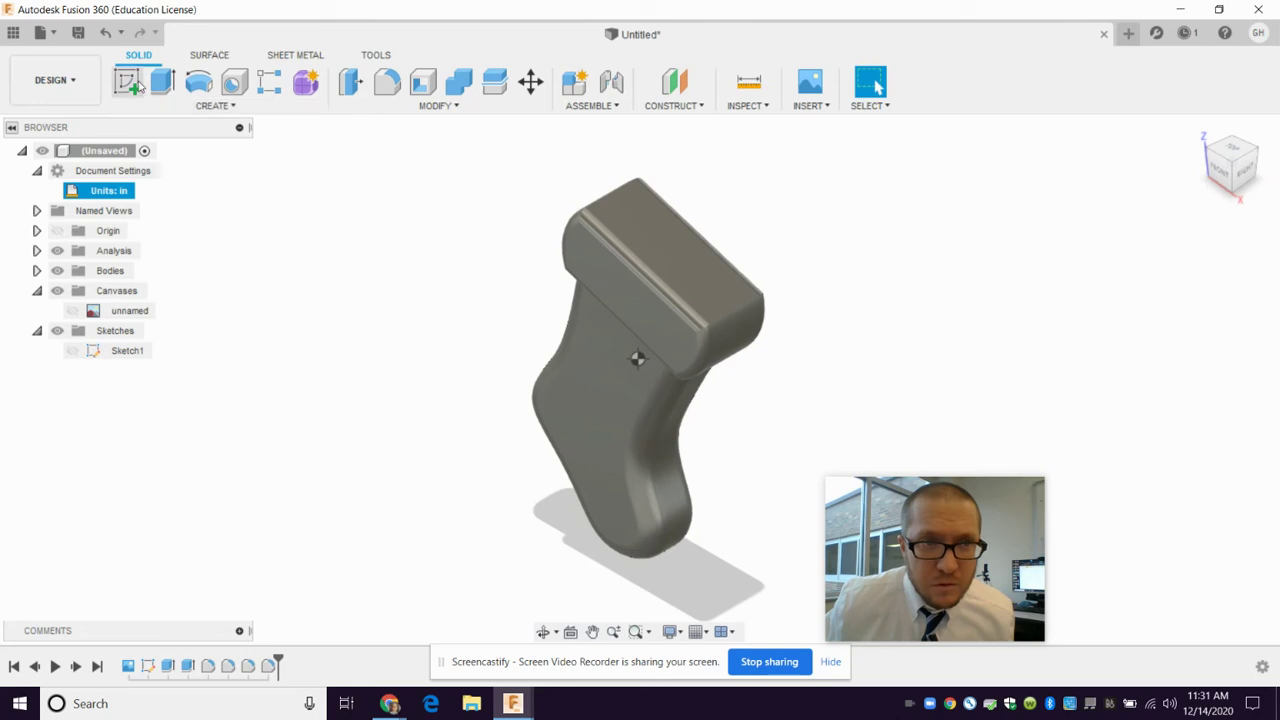
click(697, 355)
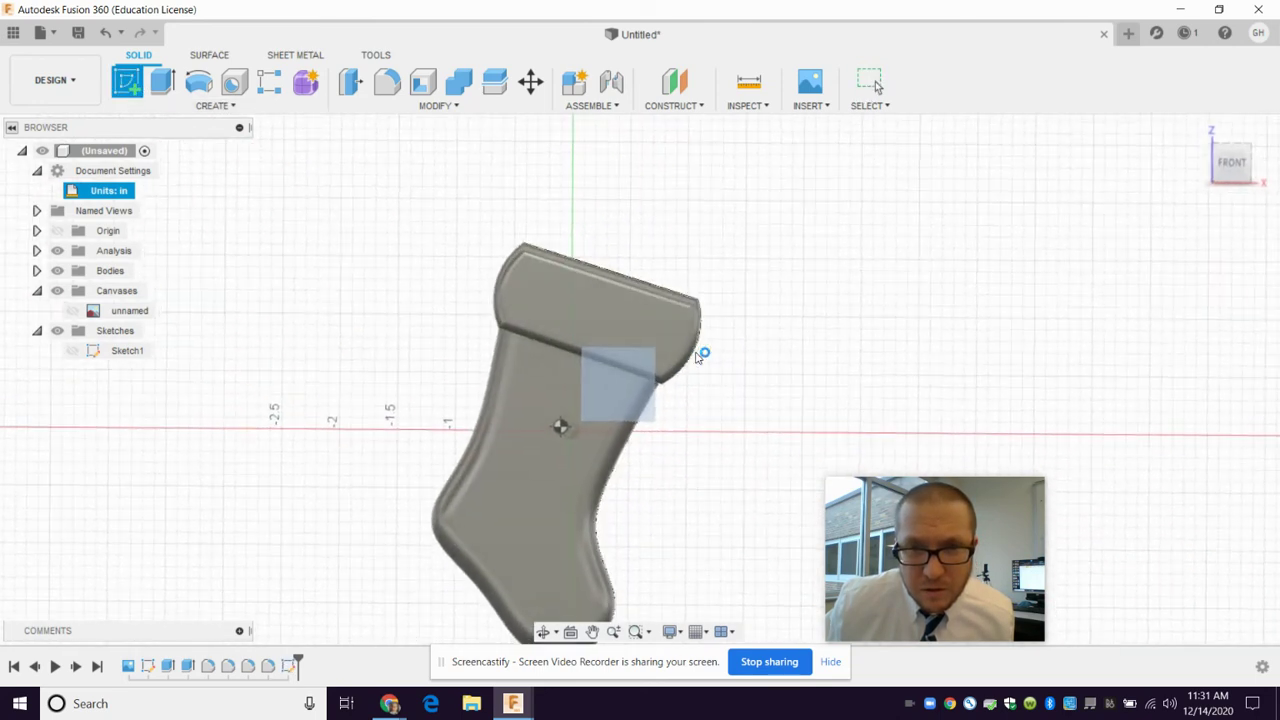
mouse_move(1232, 162)
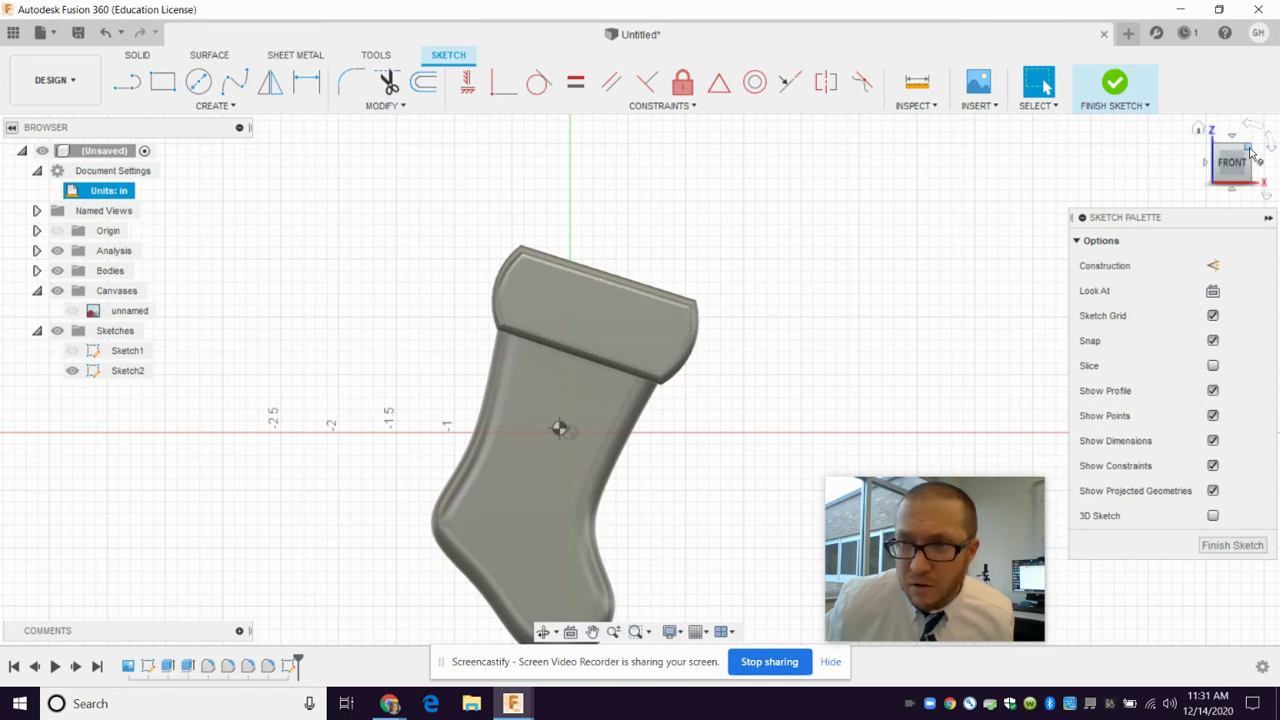
shift+middle_drag(638, 366, 540, 370)
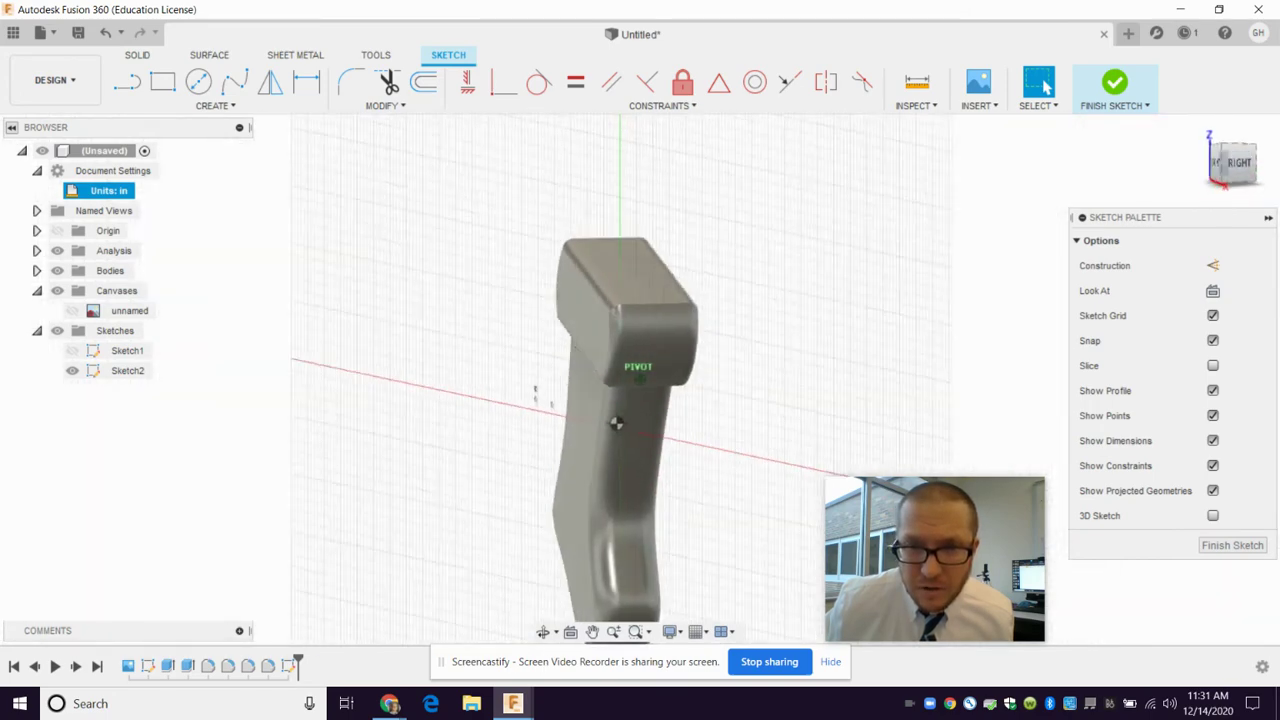
shift+middle_drag(617, 423, 1250, 153)
click(1199, 131)
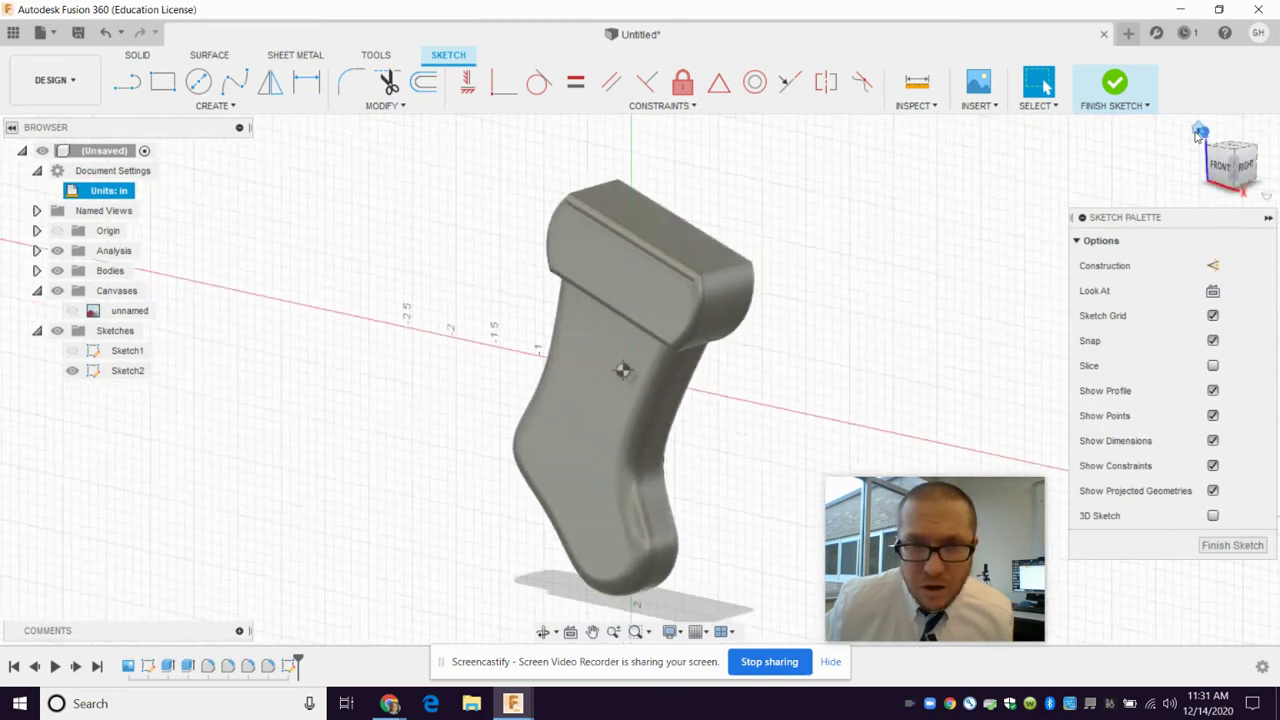
click(1224, 172)
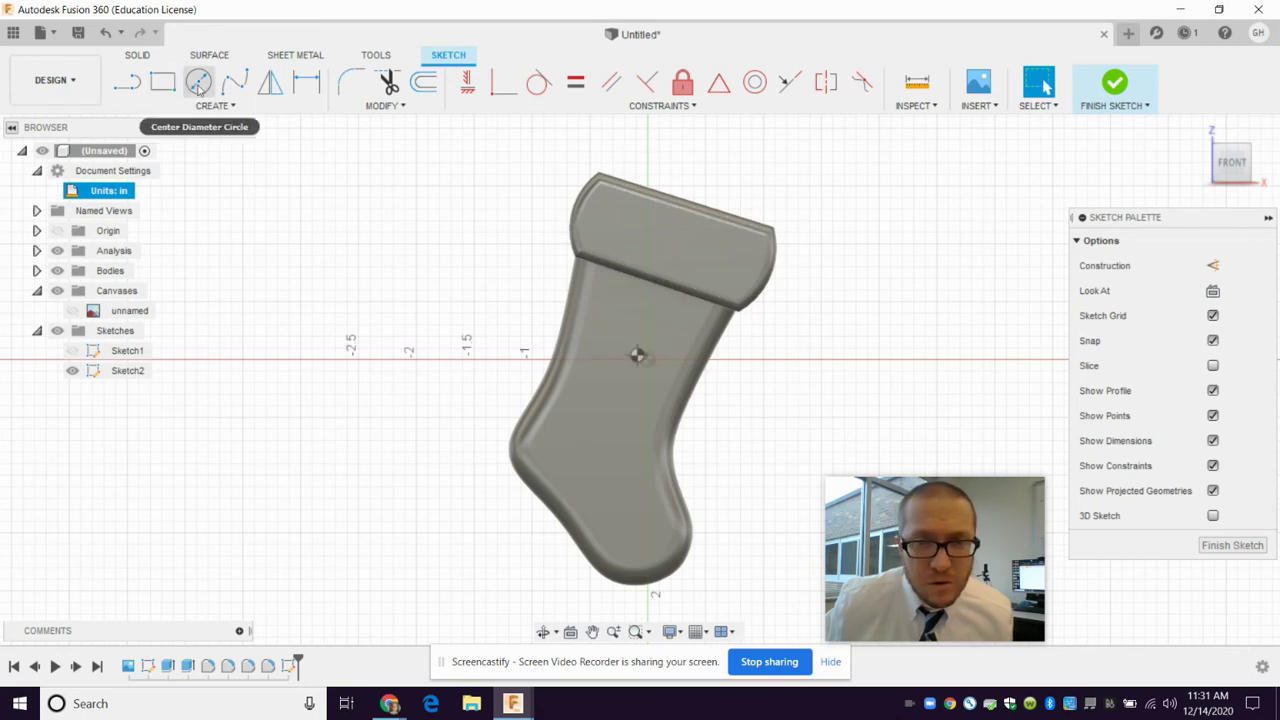
Step: Draw a 0.2 in circle at the cuff's top corner and a larger concentric circle around it
click(199, 84)
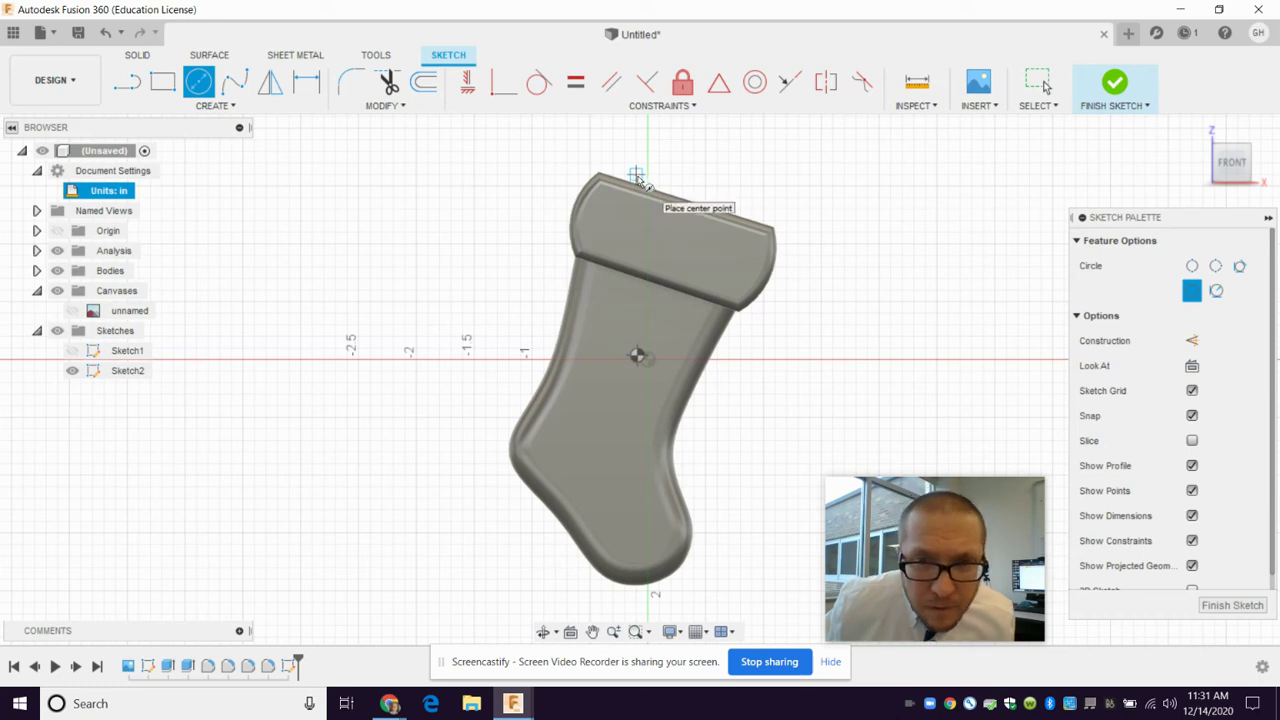
click(636, 177)
text(.2)
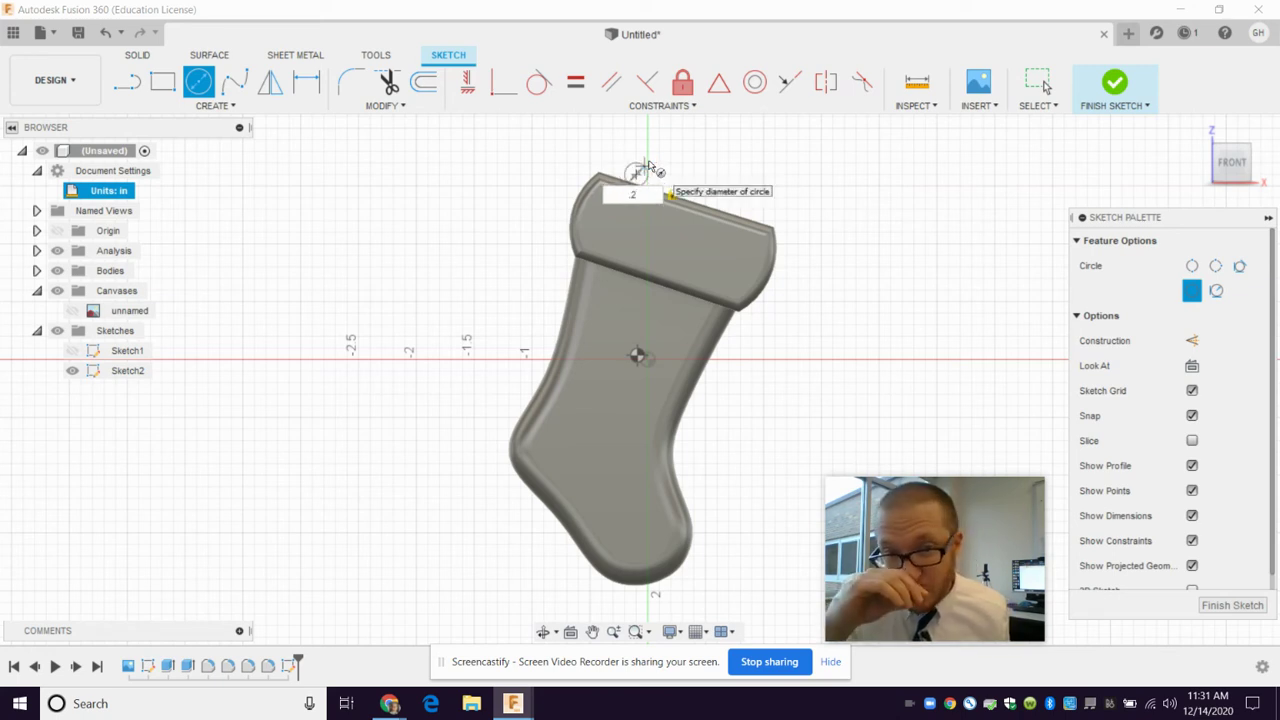
click(648, 165)
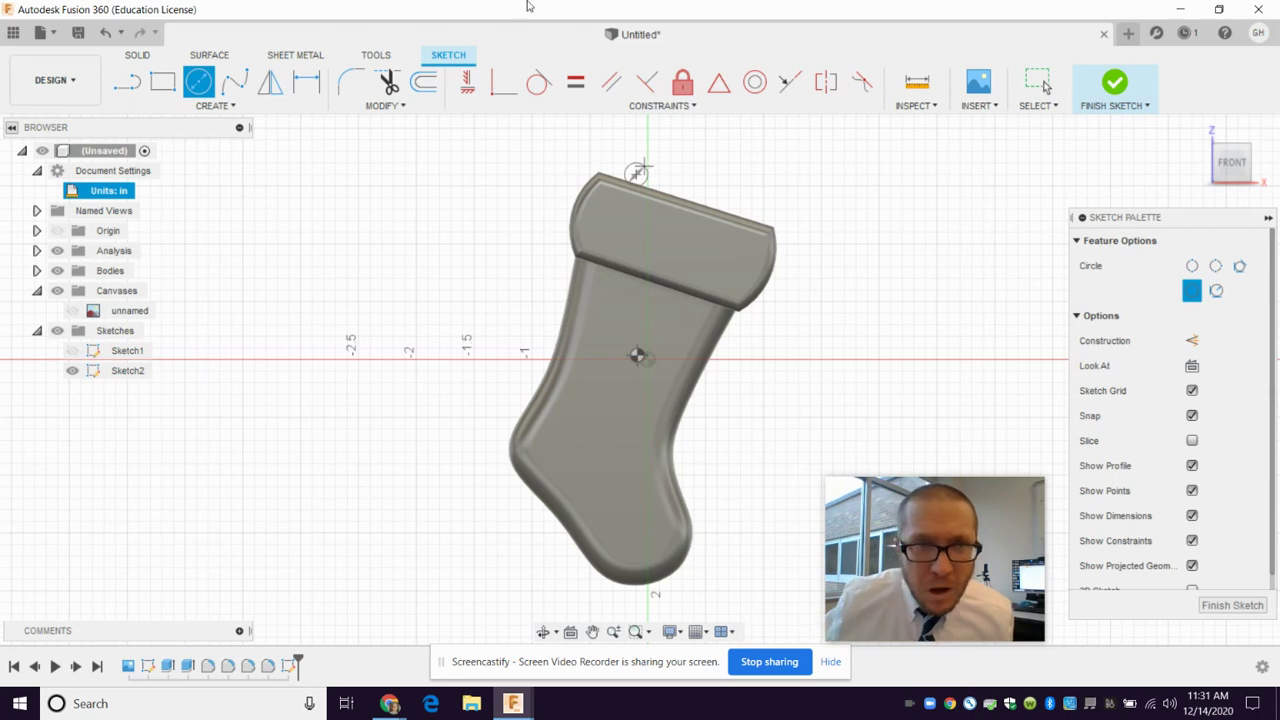
click(216, 90)
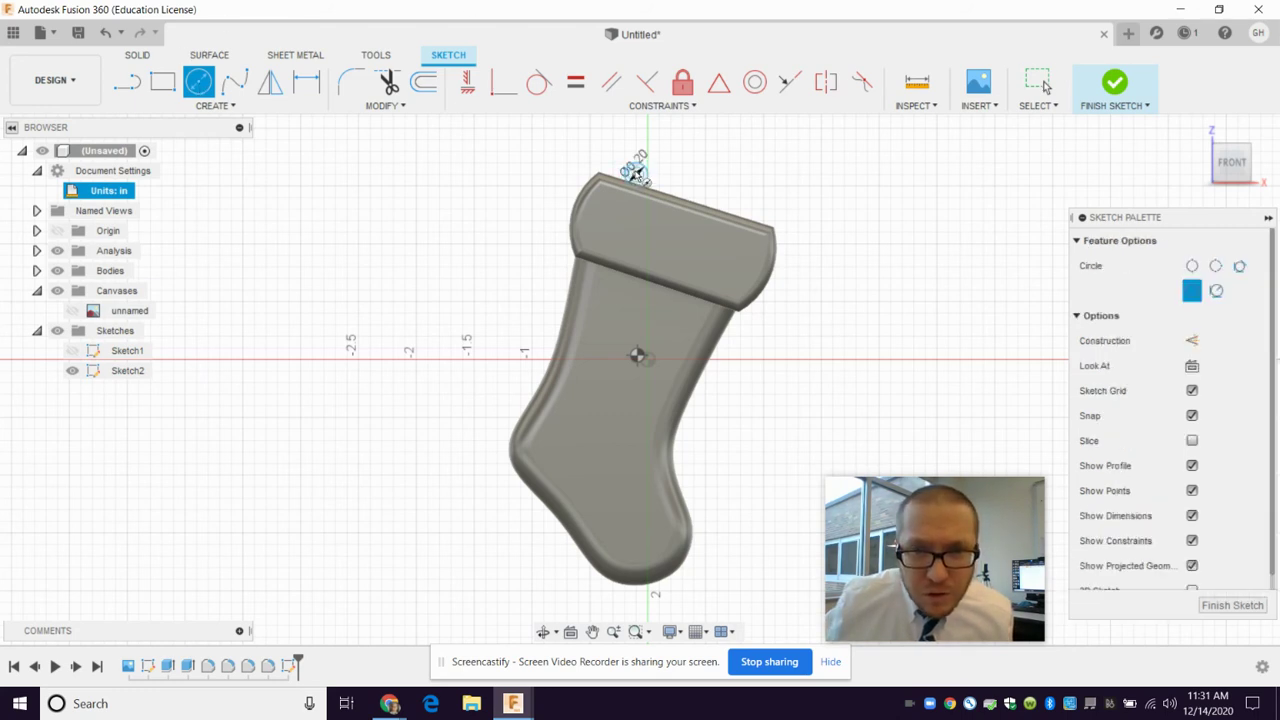
click(636, 173)
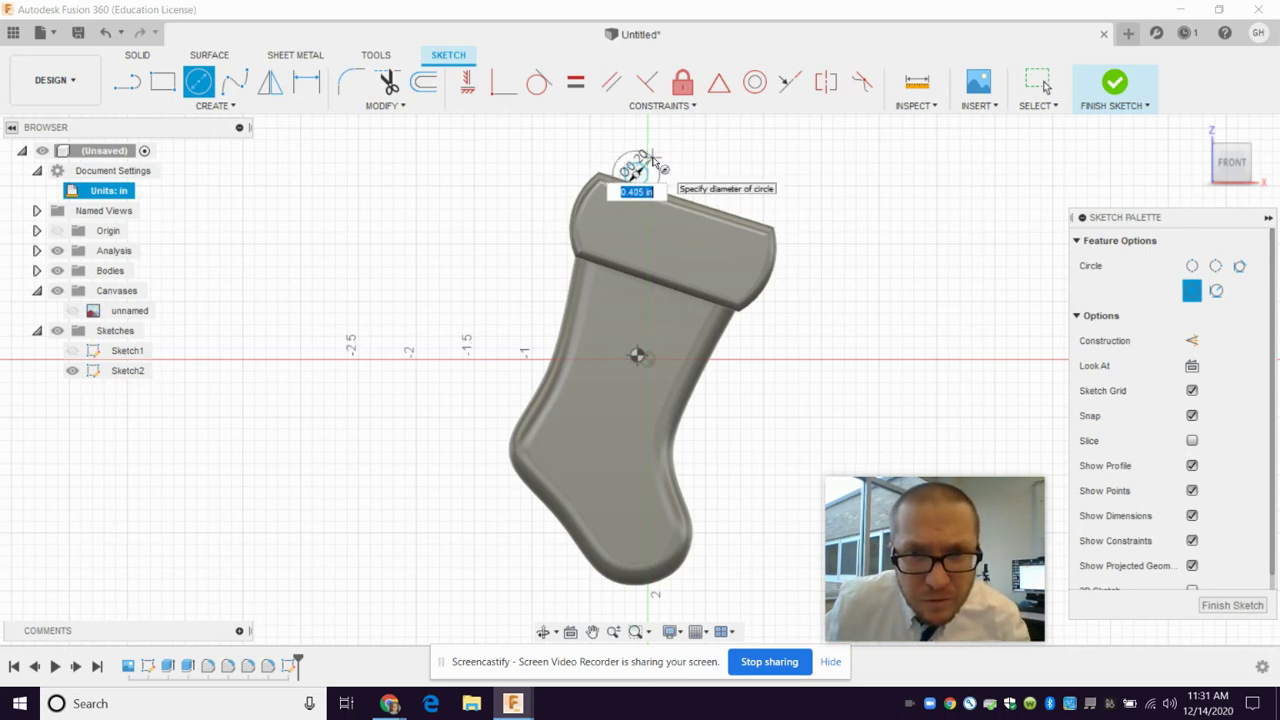
click(651, 160)
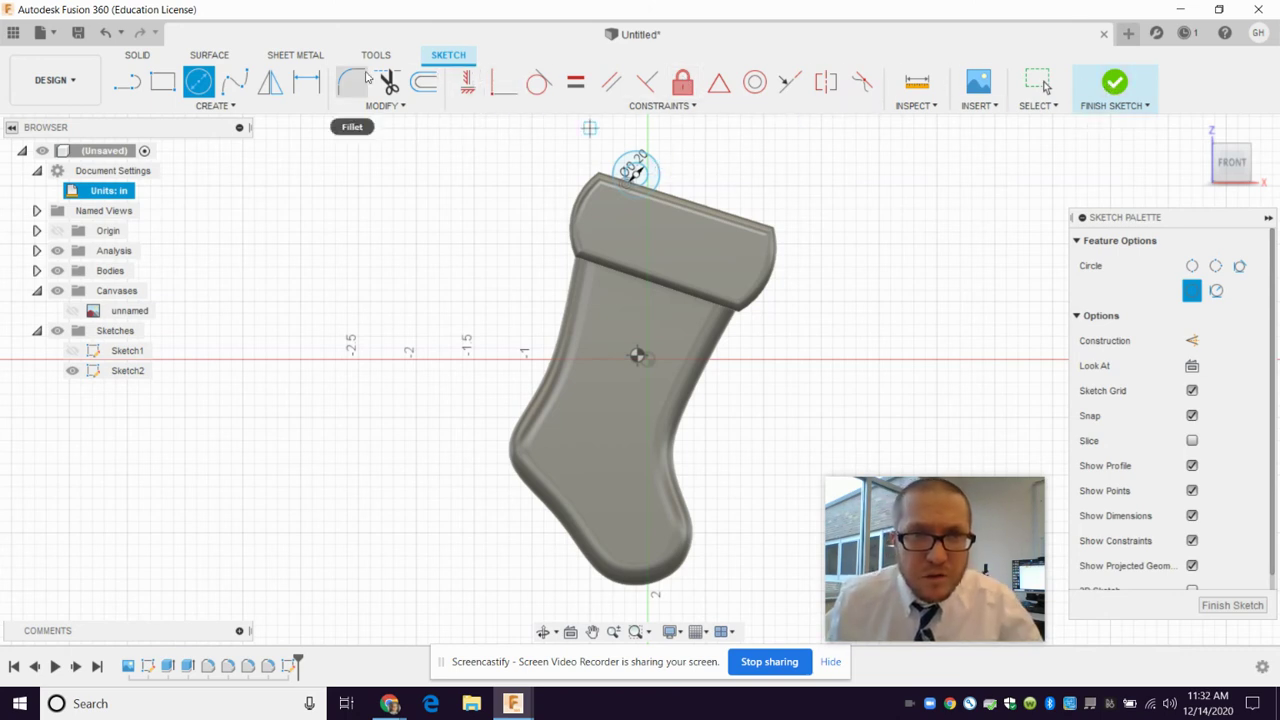
Step: Dimension the outer circle to 0.5 in, raise both circles slightly, and finish the sketch
key(d)
click(656, 161)
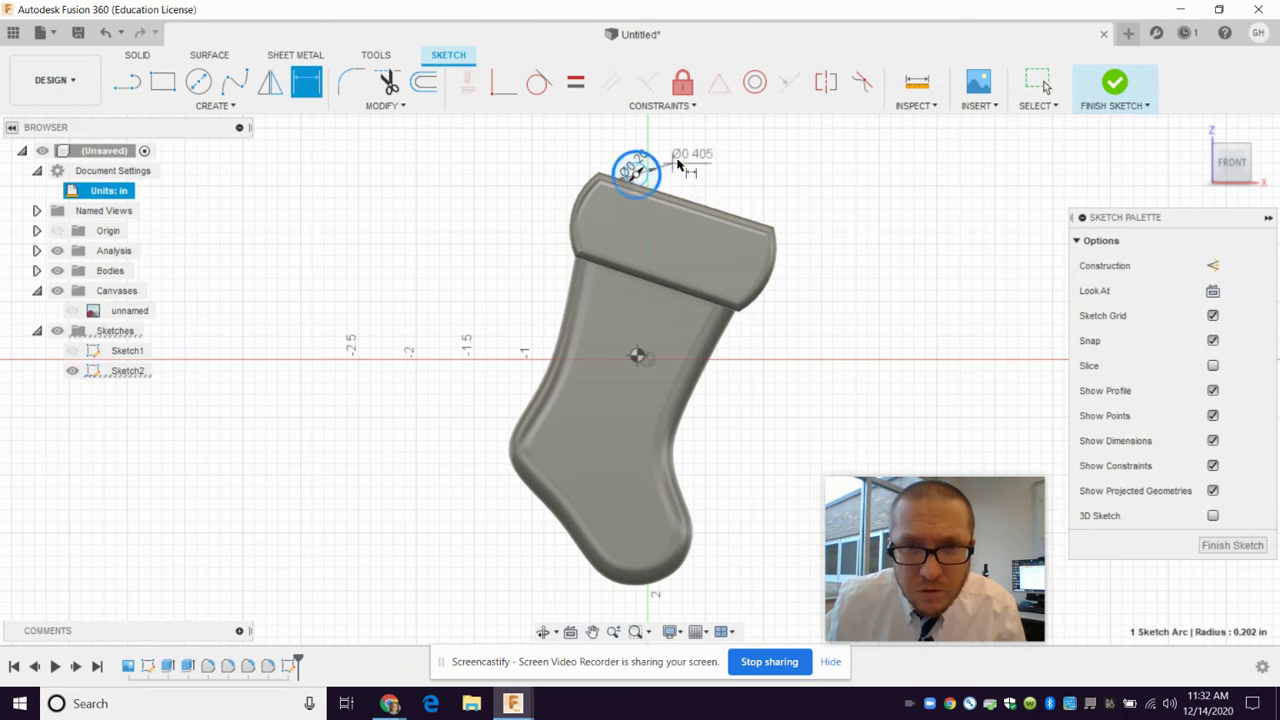
click(680, 161)
text(0.5)
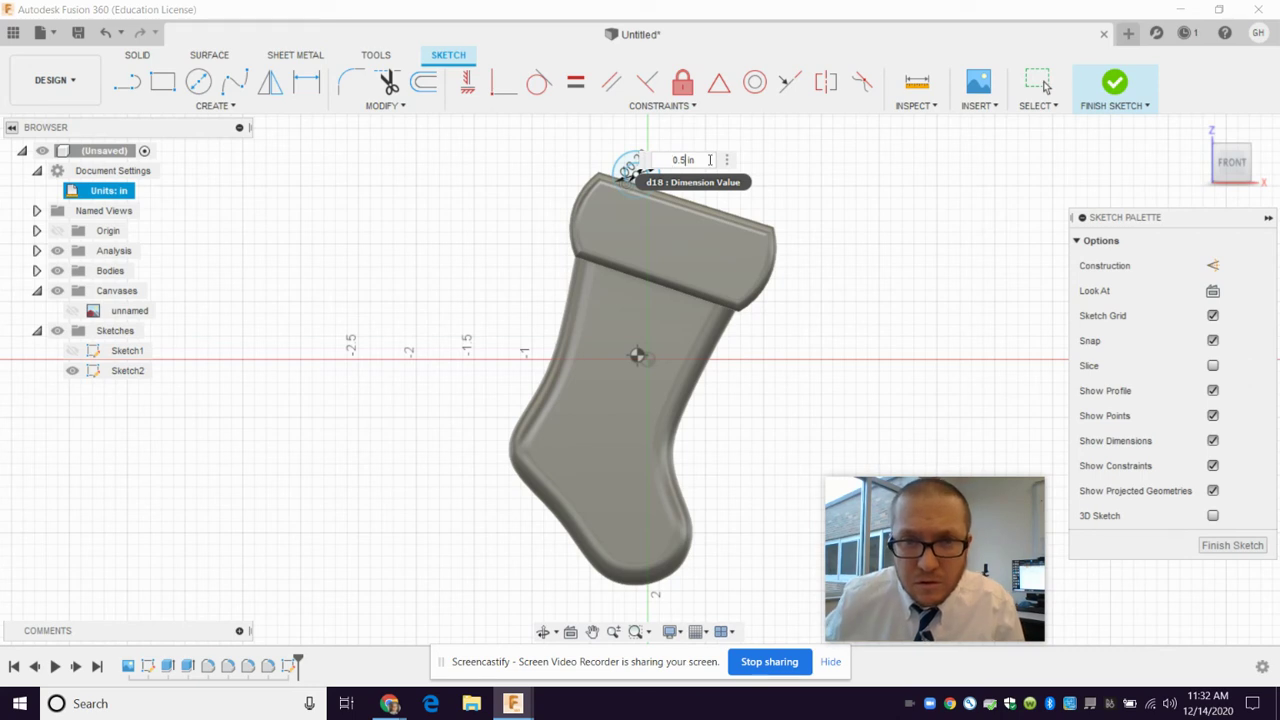
key(Return)
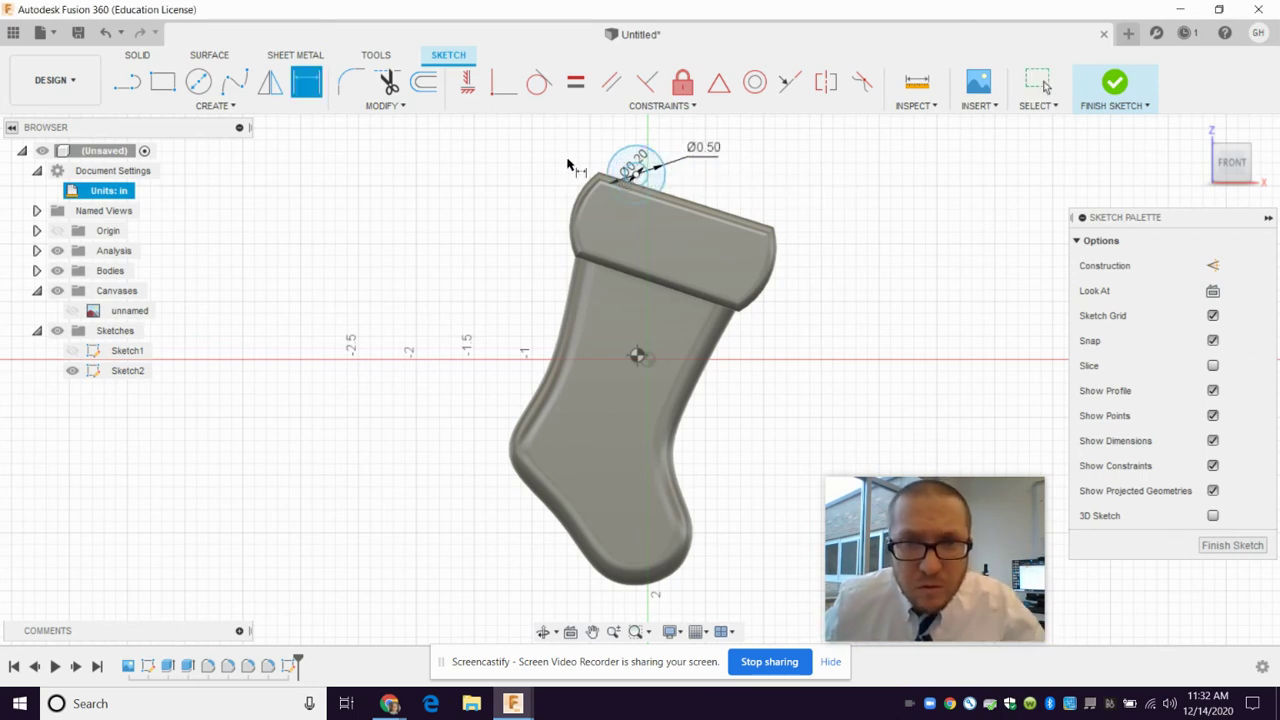
key(Escape)
drag(634, 176, 637, 167)
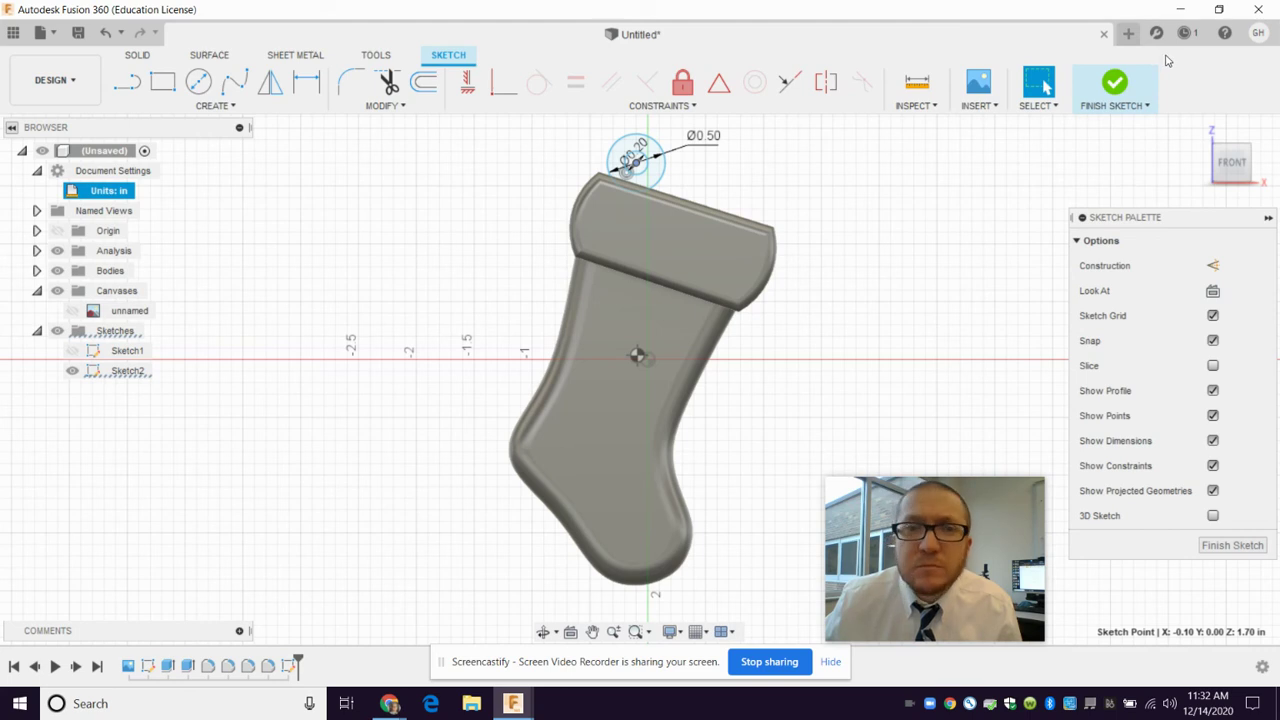
click(1115, 84)
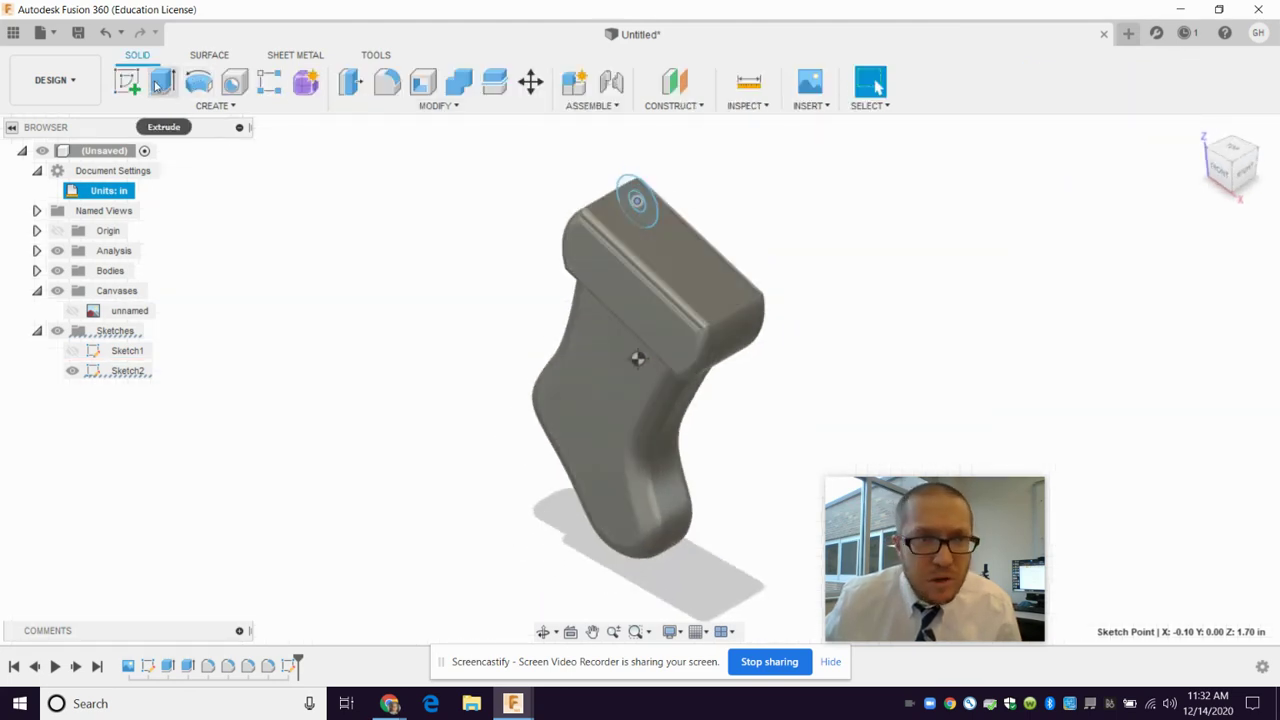
Step: Extrude the ring between the circles 0.1 in symmetrically as a Join to form the hanging loop
click(161, 84)
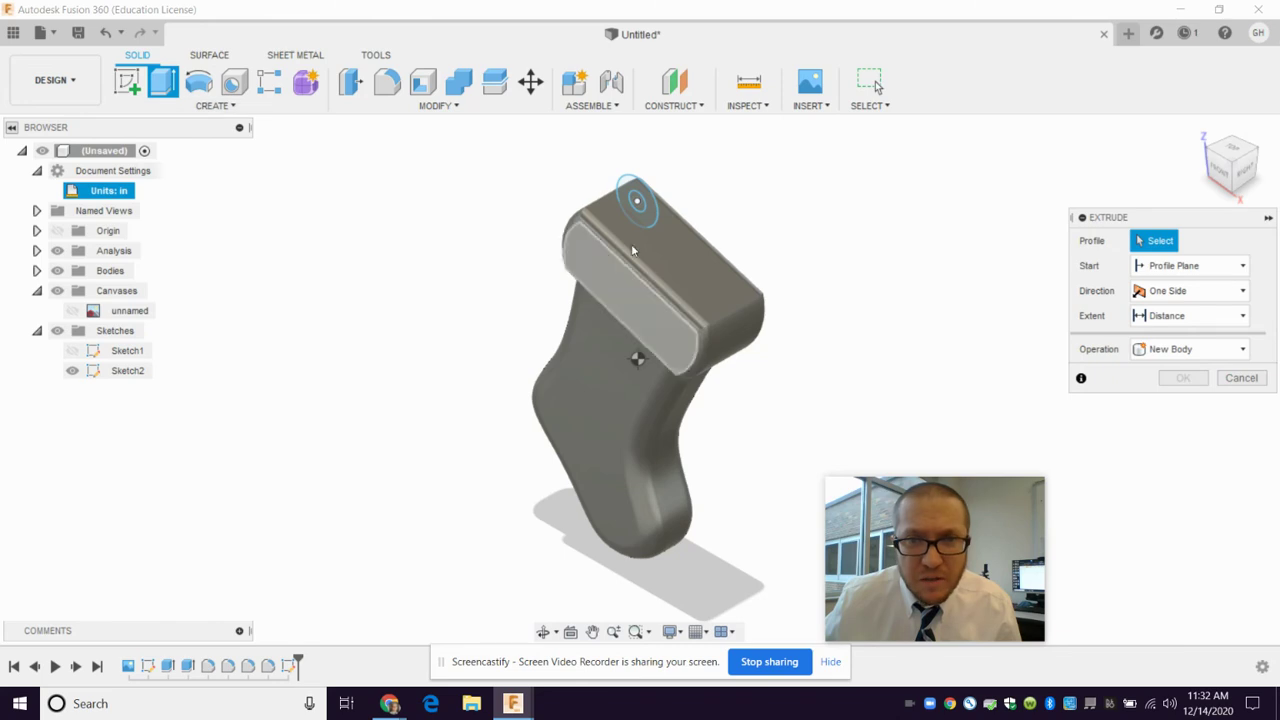
click(627, 191)
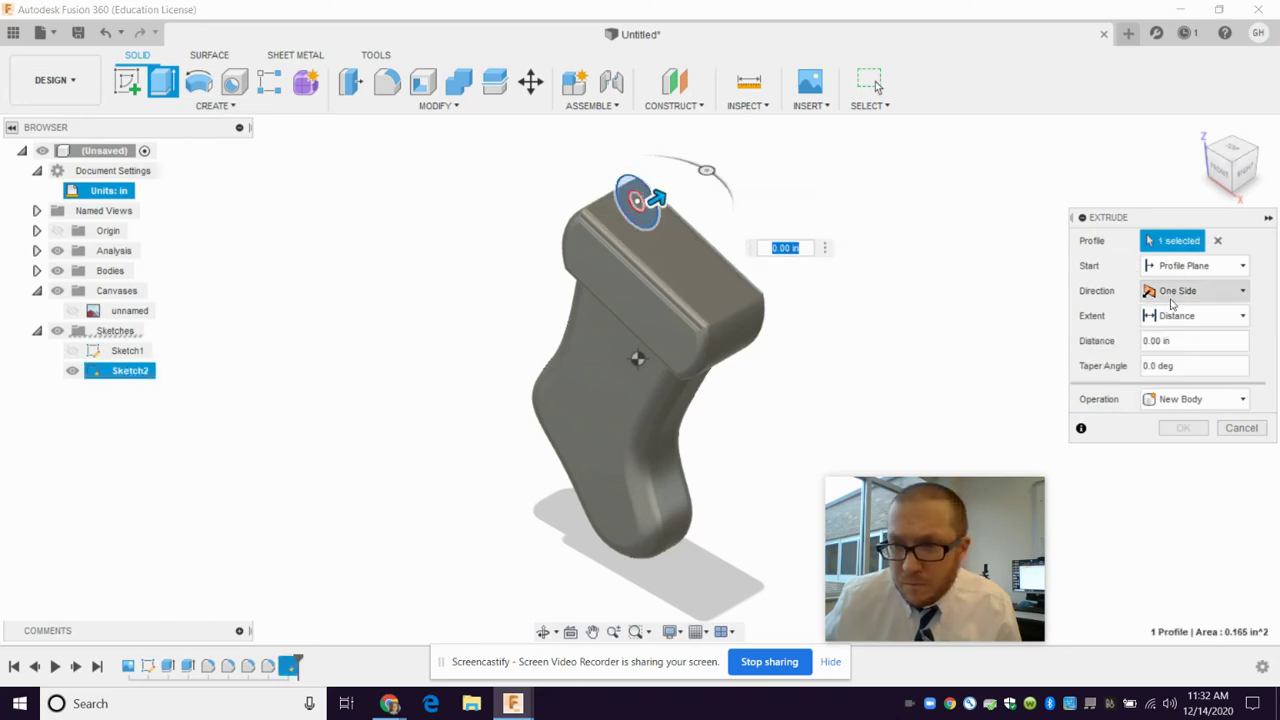
click(1195, 290)
click(1173, 348)
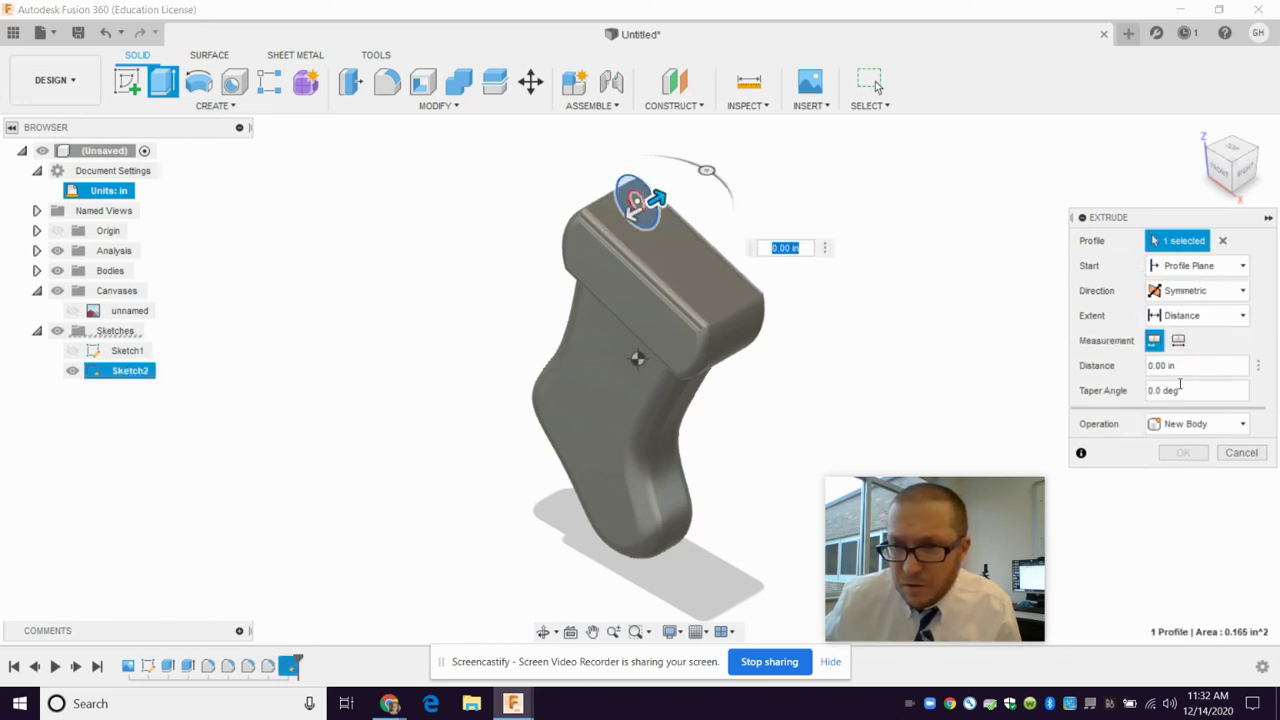
click(1180, 367)
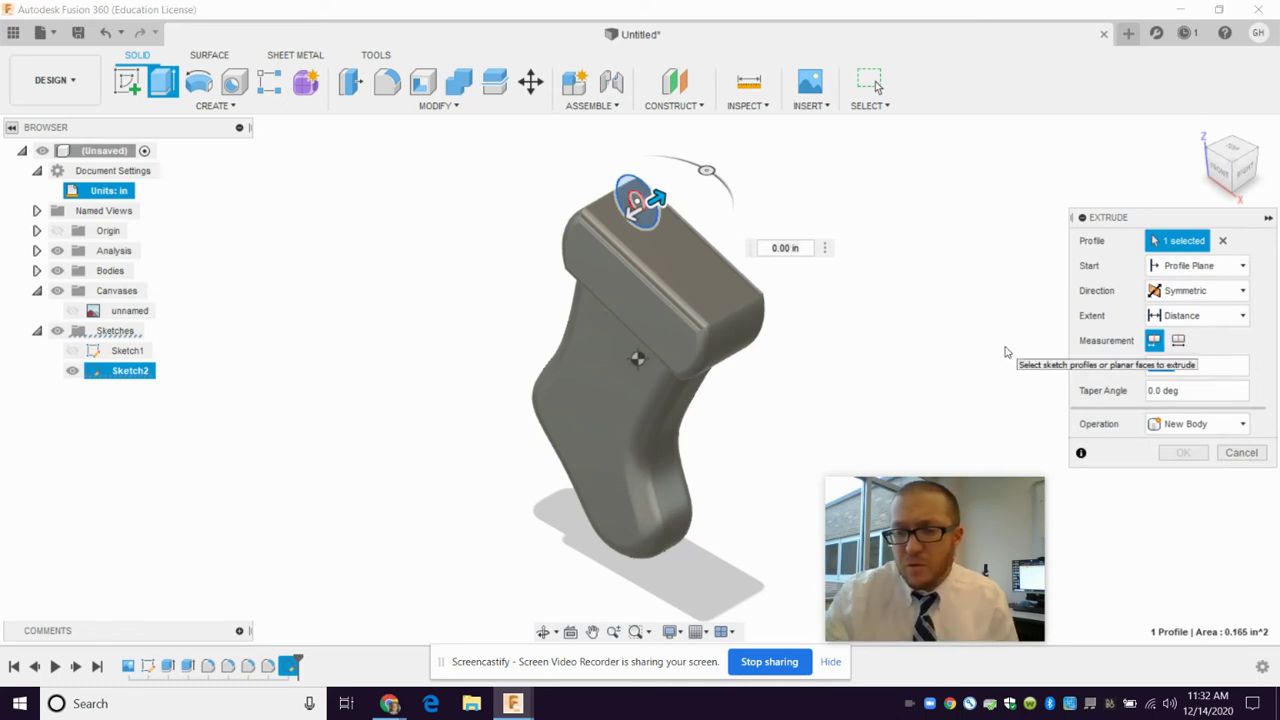
text(.15)
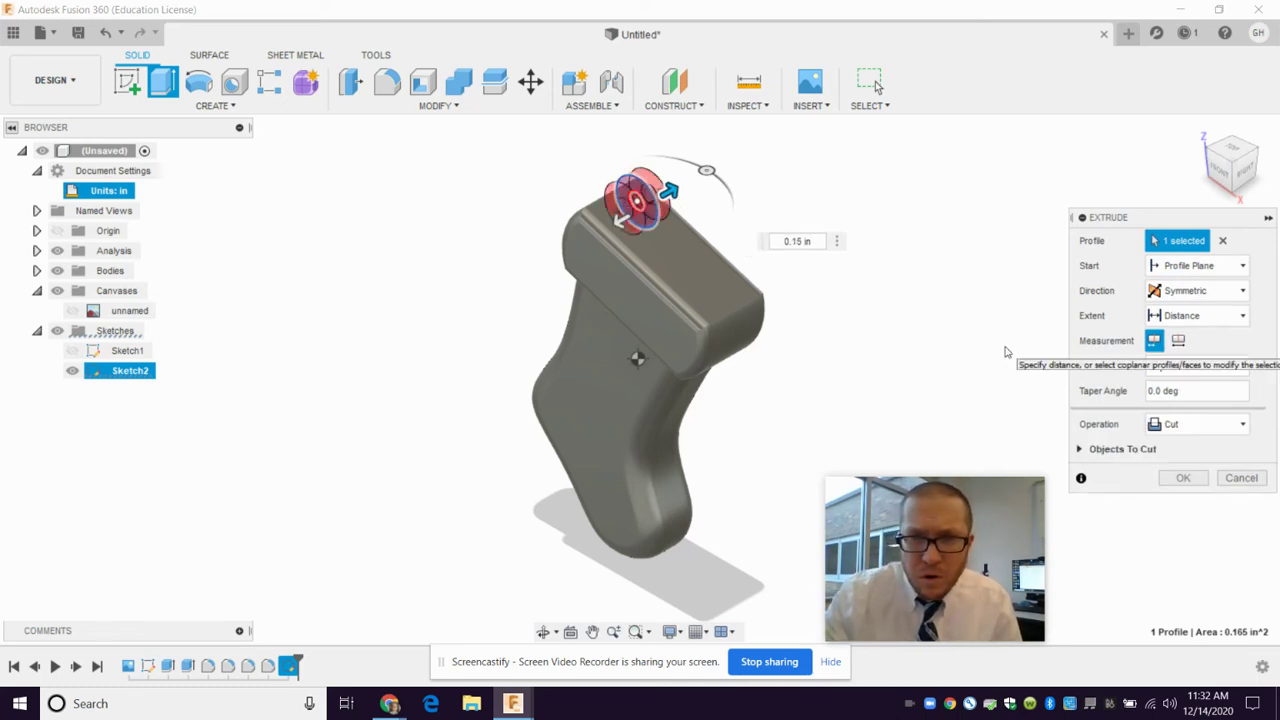
key(BackSpace)
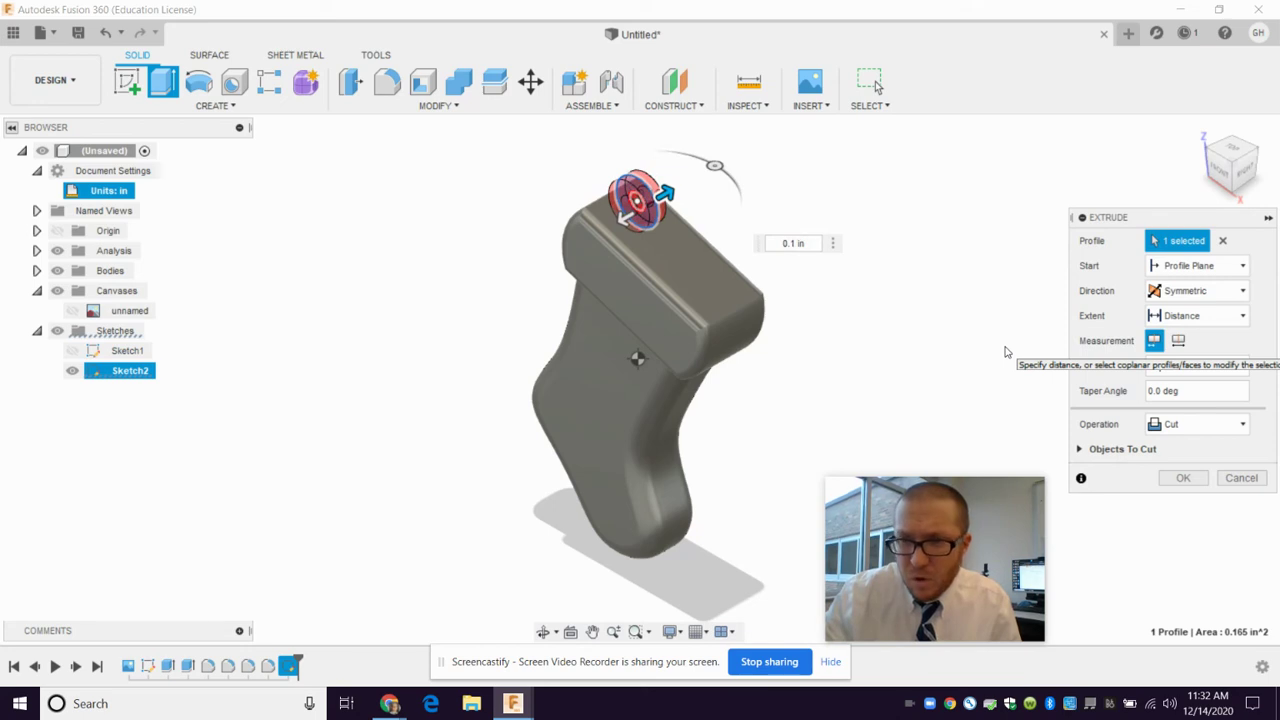
text(1)
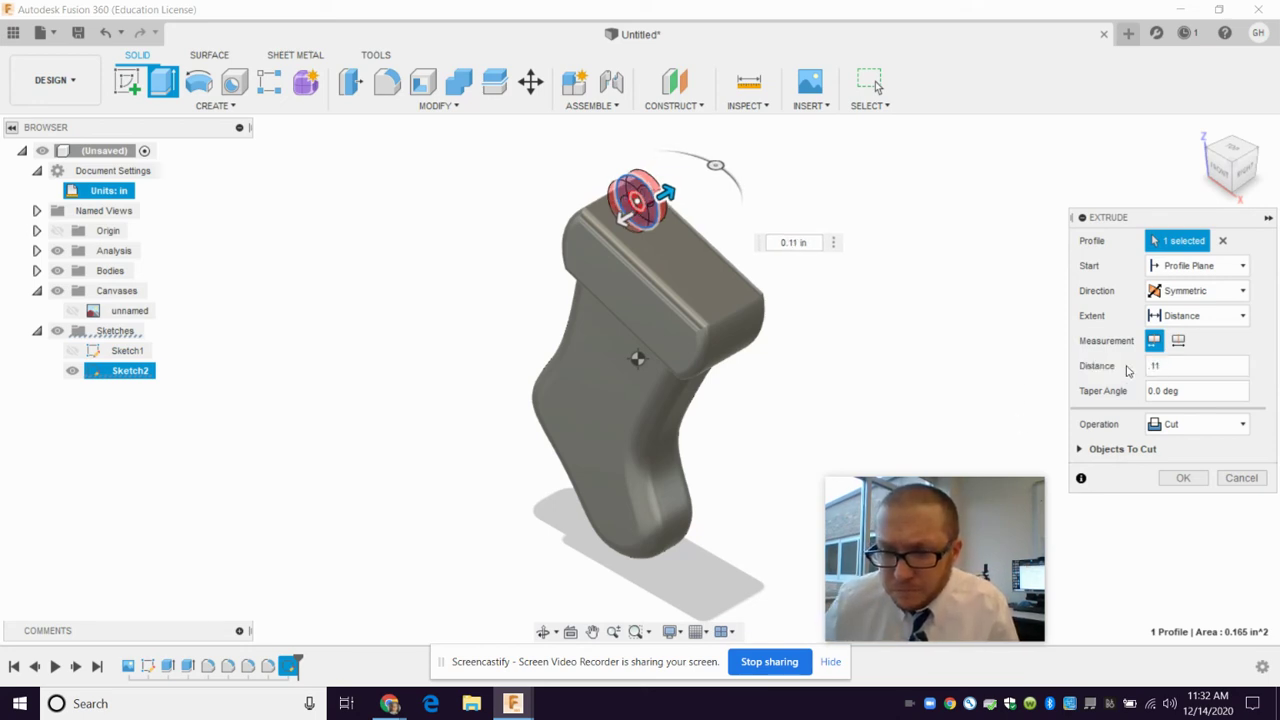
key(BackSpace)
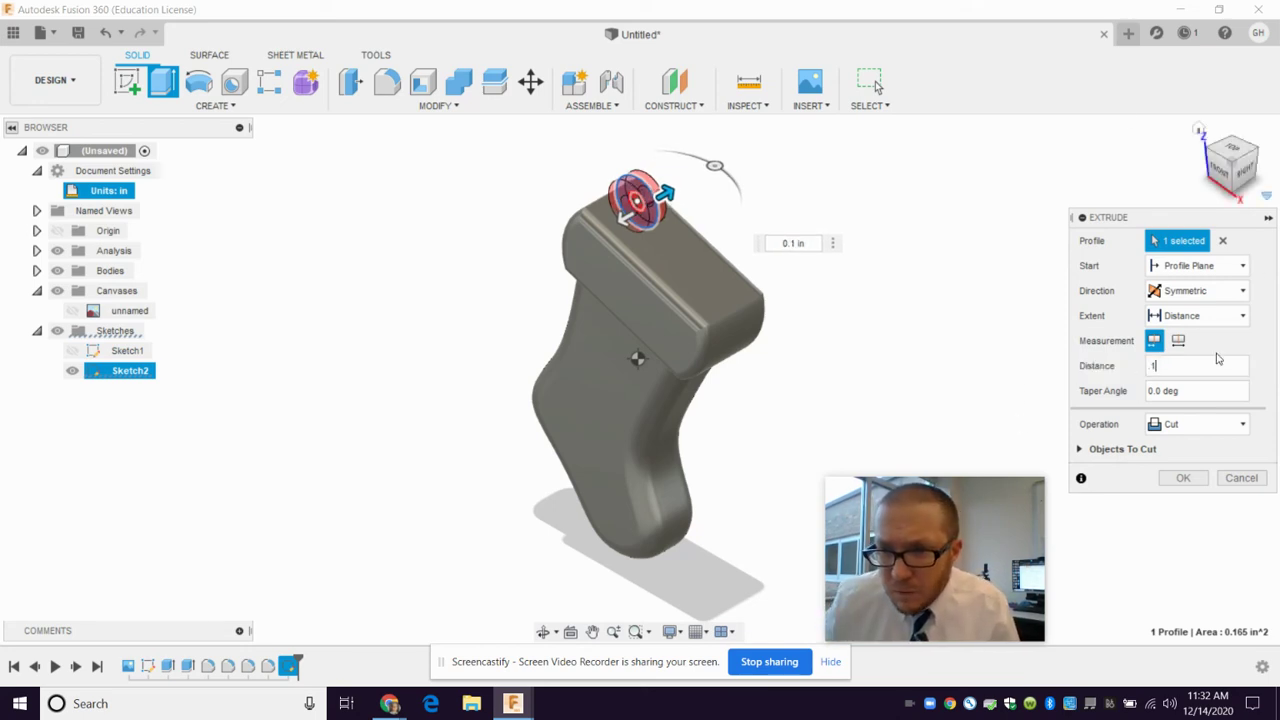
click(1200, 424)
click(1175, 445)
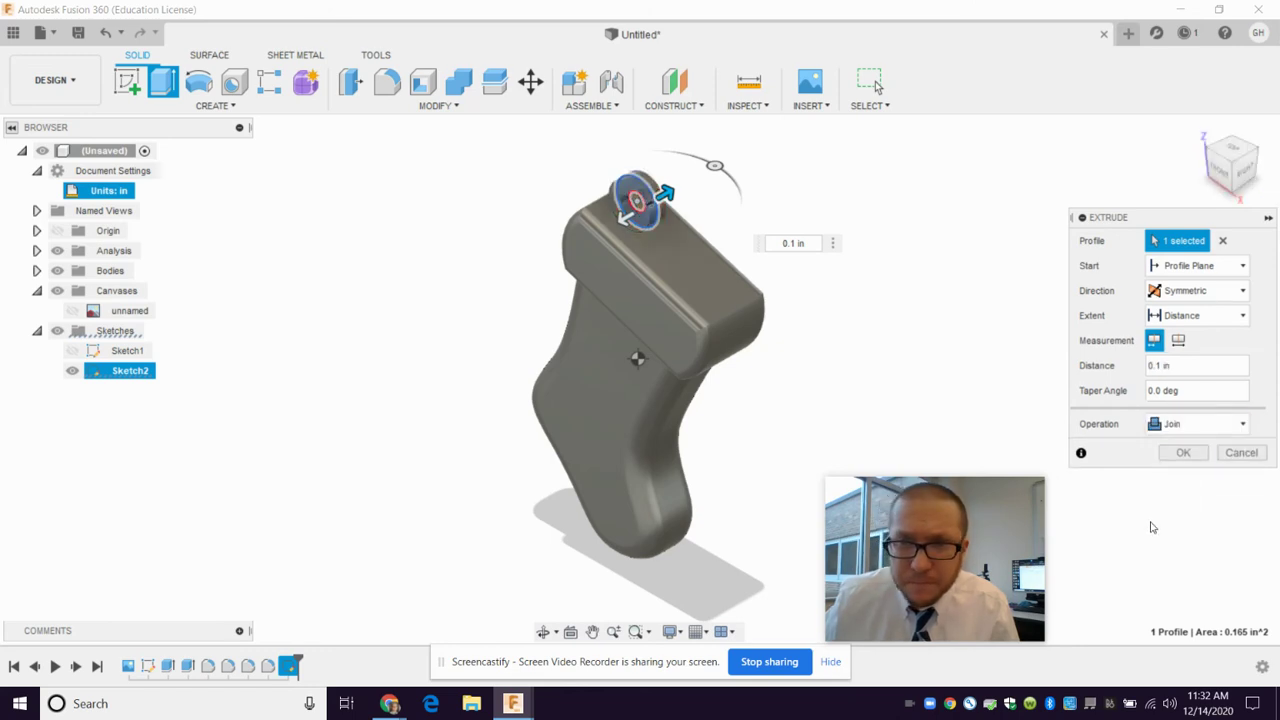
click(1185, 455)
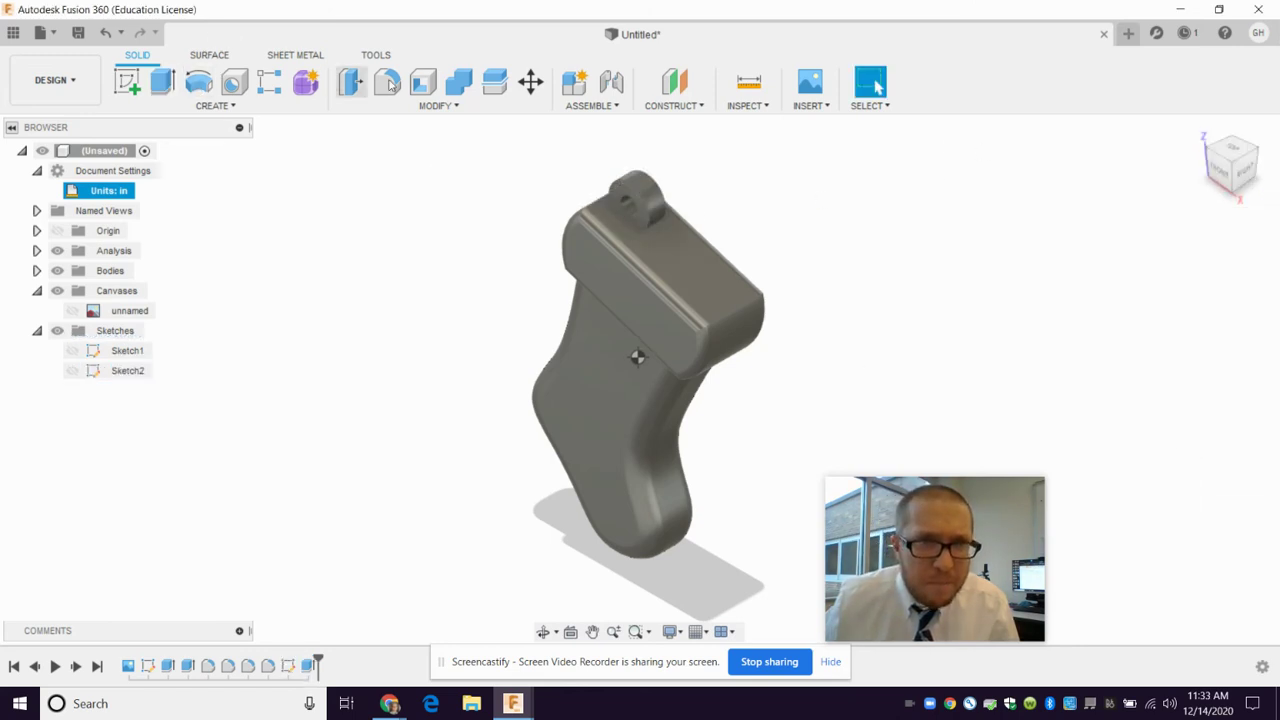
Step: Fillet the four hanging-loop edges with a 0.05 in radius
key(f)
click(633, 195)
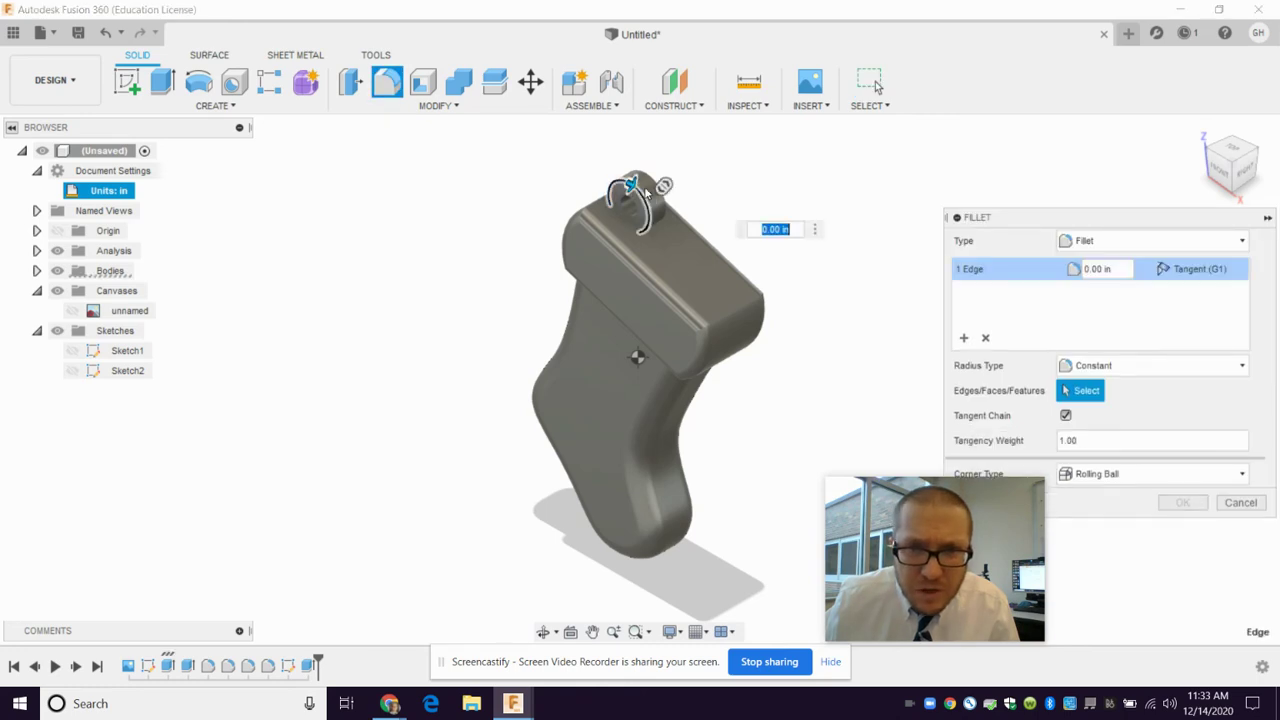
click(630, 200)
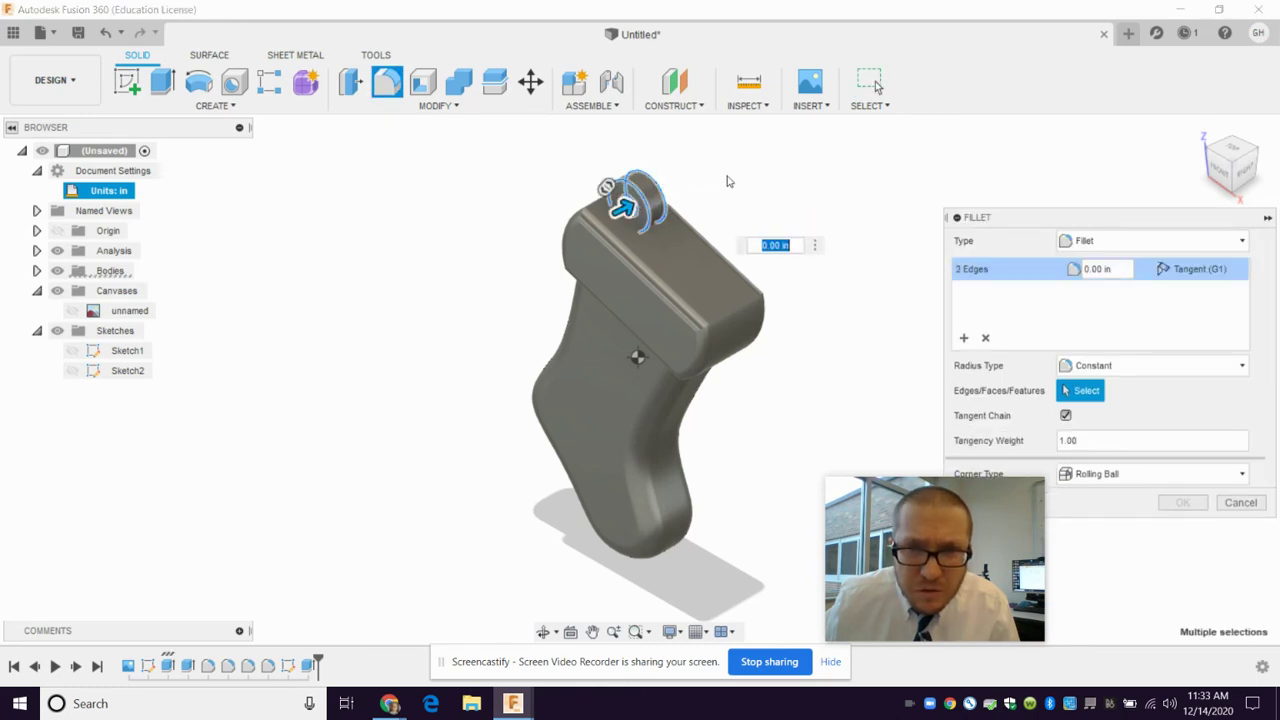
click(1255, 150)
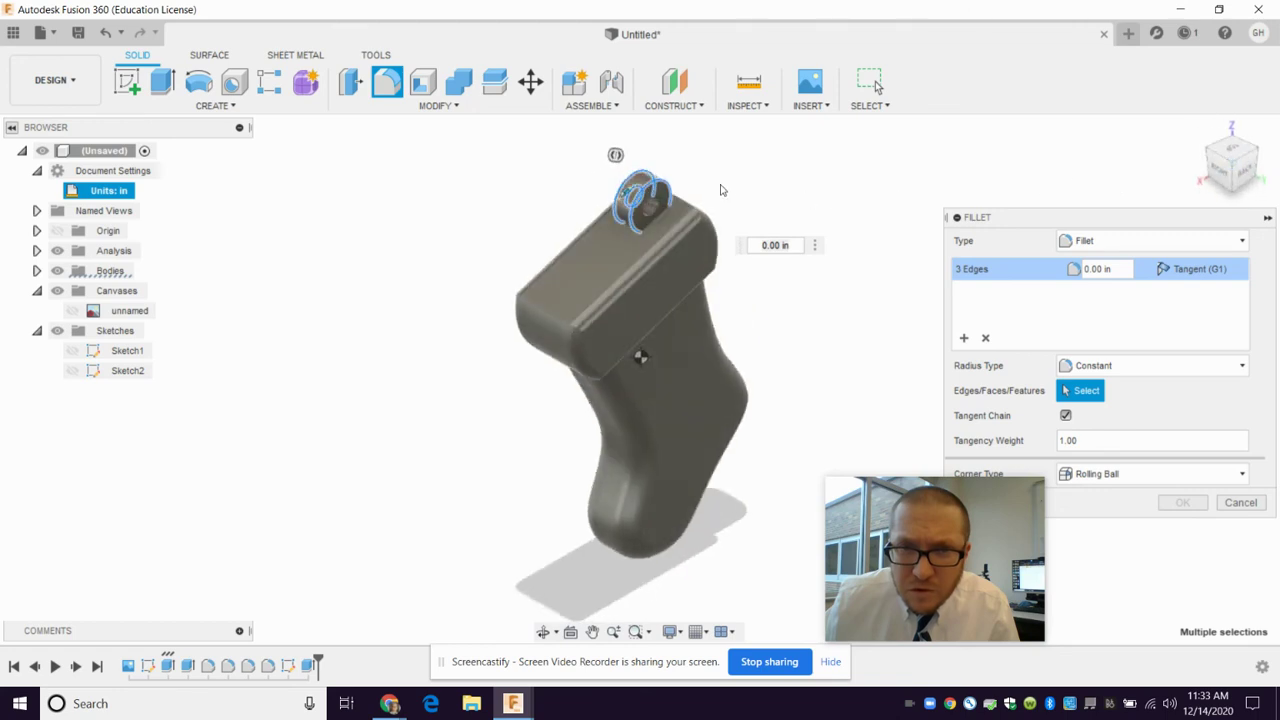
click(650, 205)
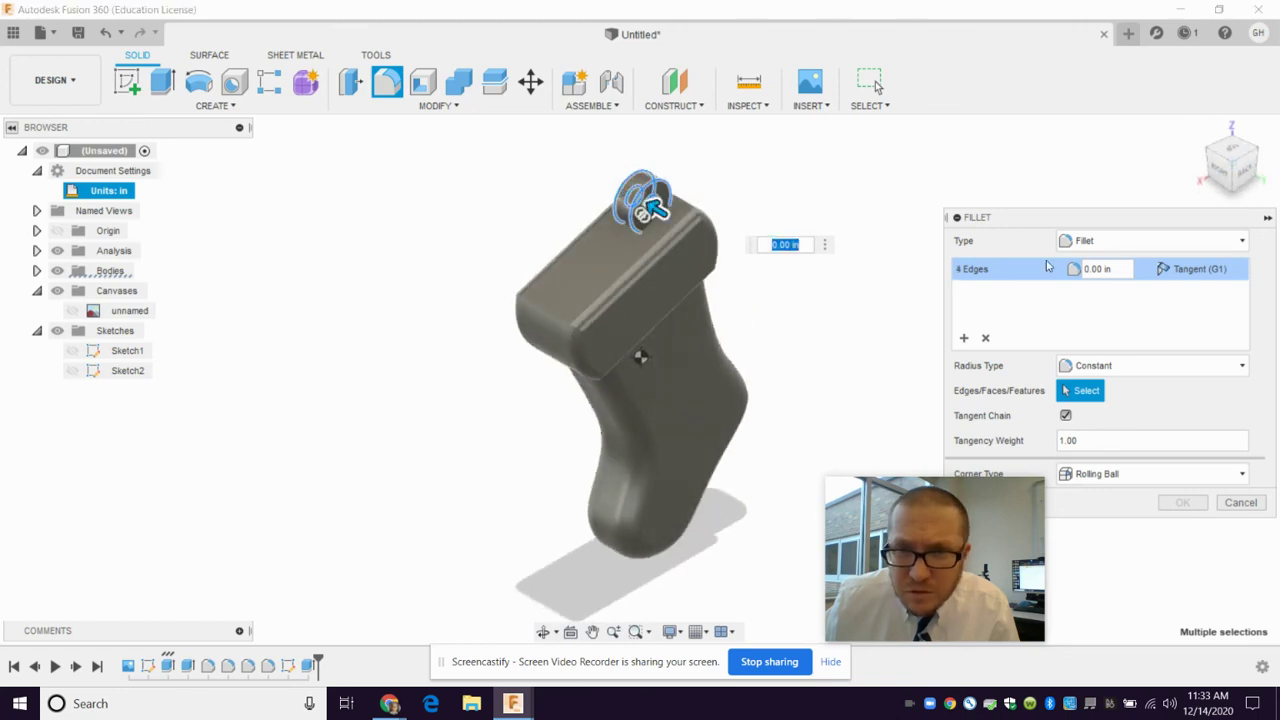
click(1106, 268)
text(0.05)
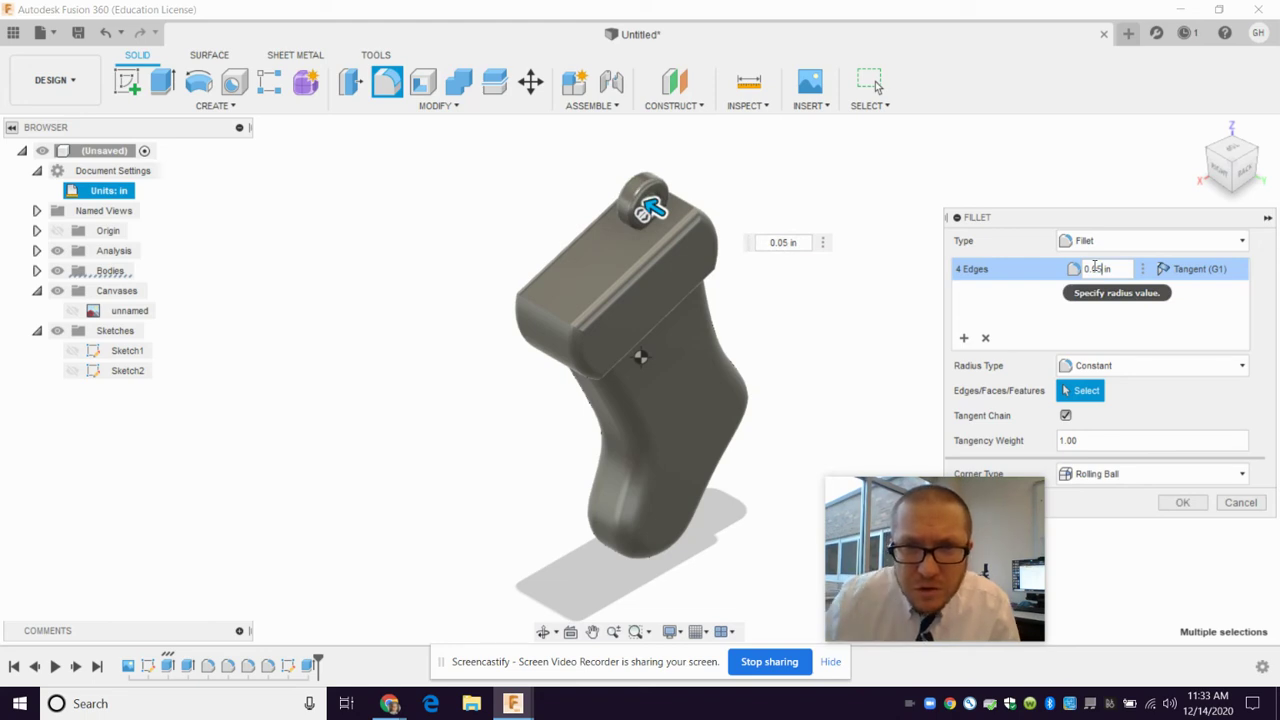
click(1186, 505)
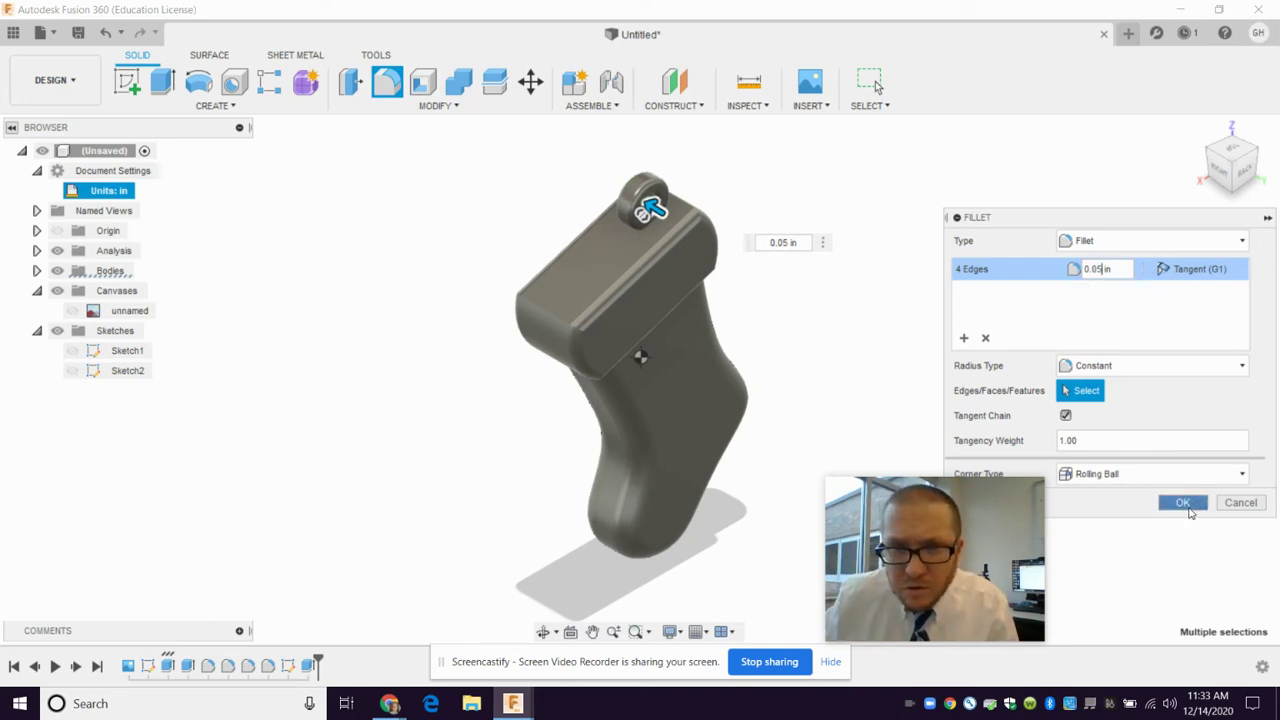
click(1199, 133)
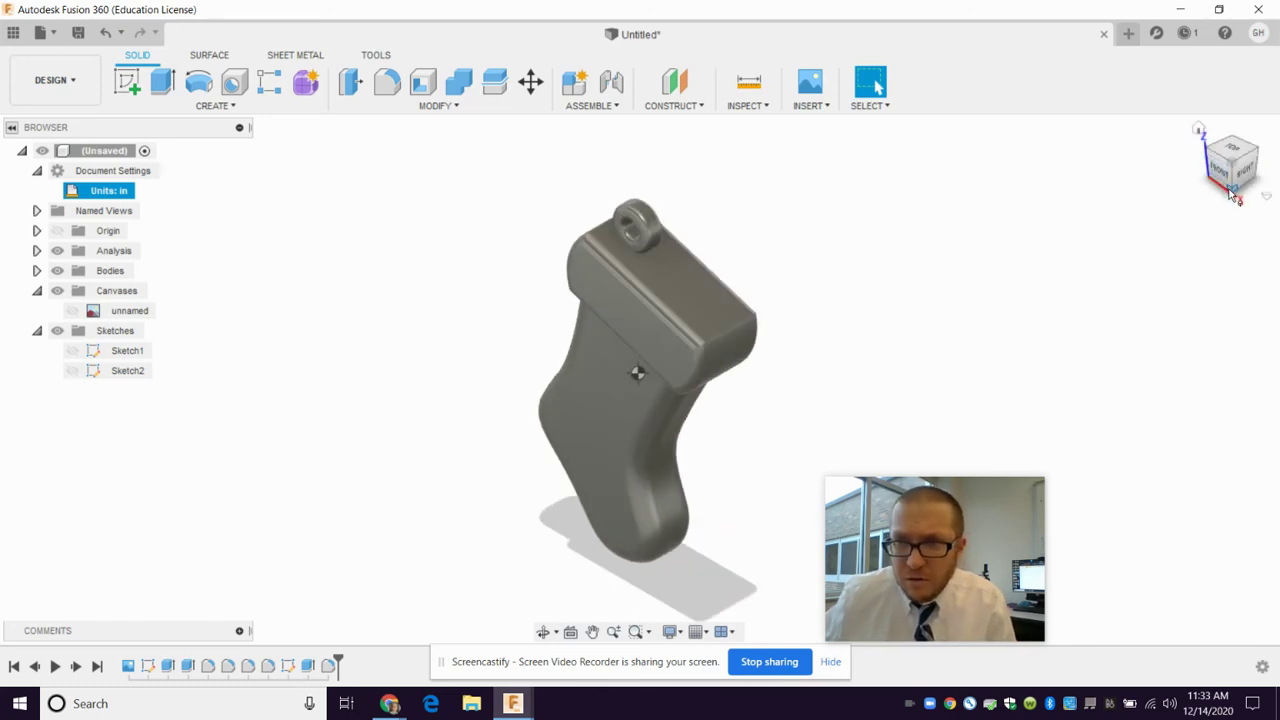
Step: View the stocking from the front, clear the selection, and begin a new sketch
click(1220, 172)
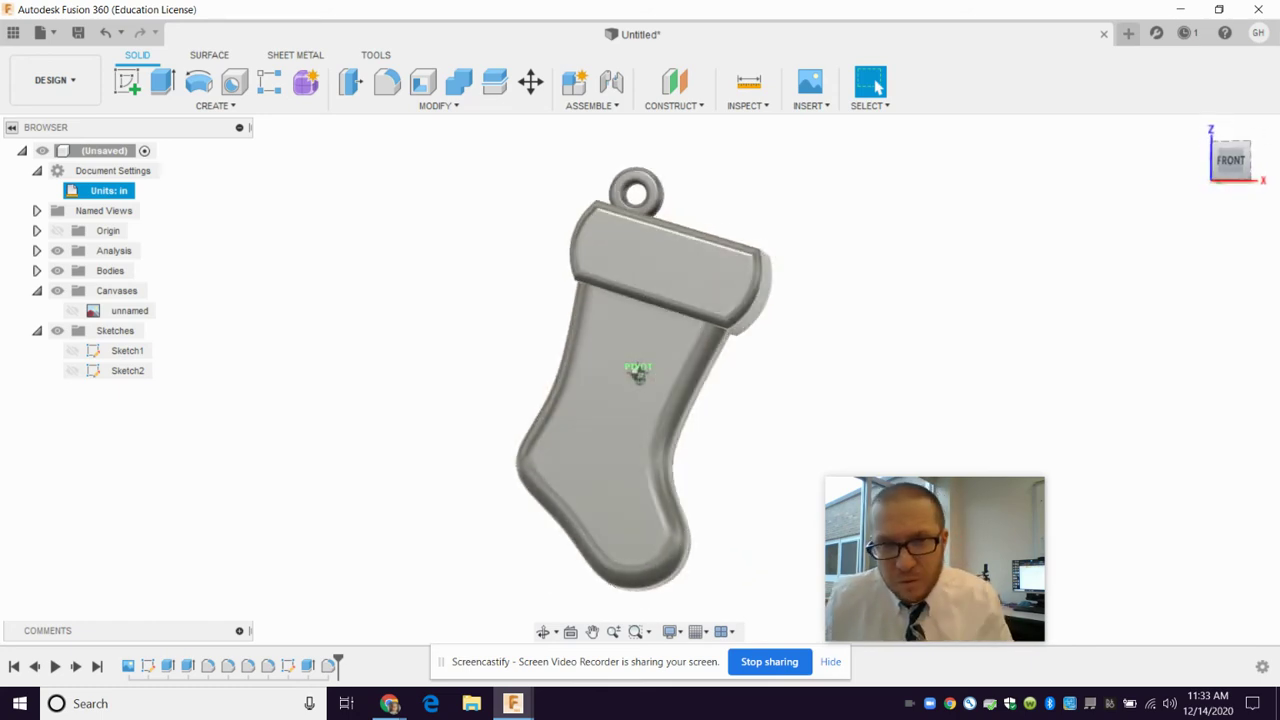
drag(1225, 170, 1232, 196)
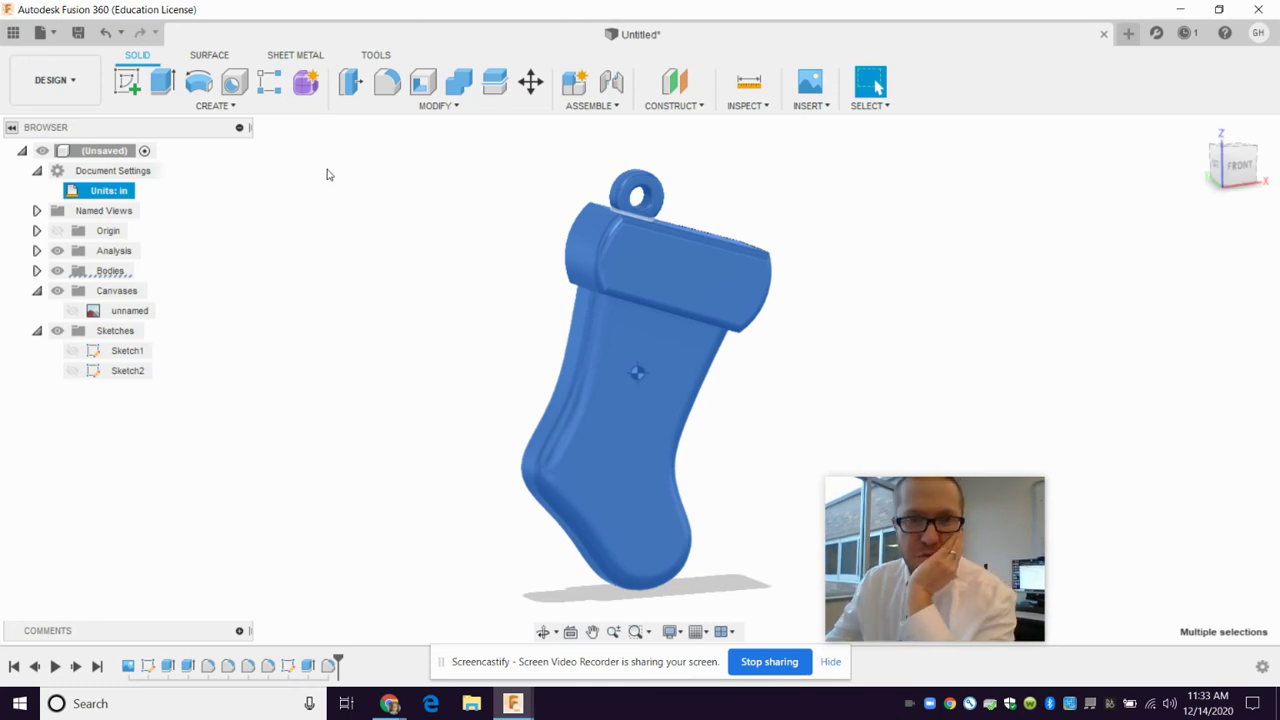
click(462, 162)
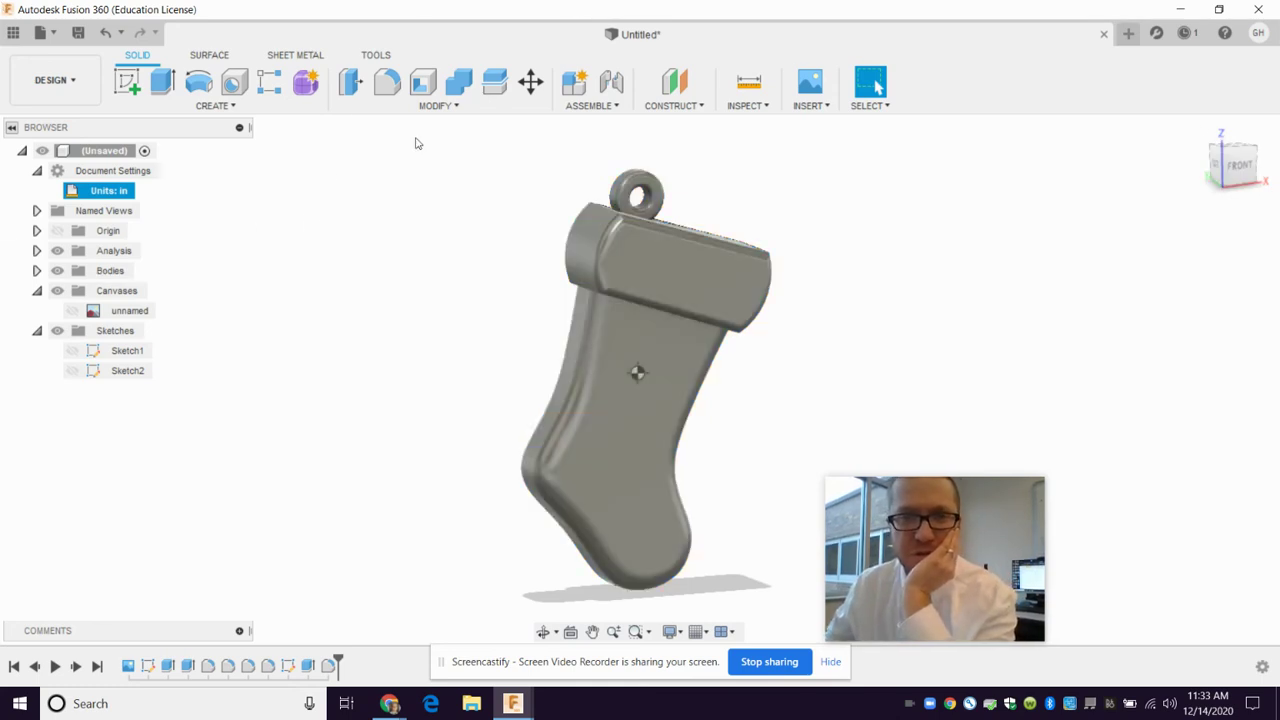
click(127, 82)
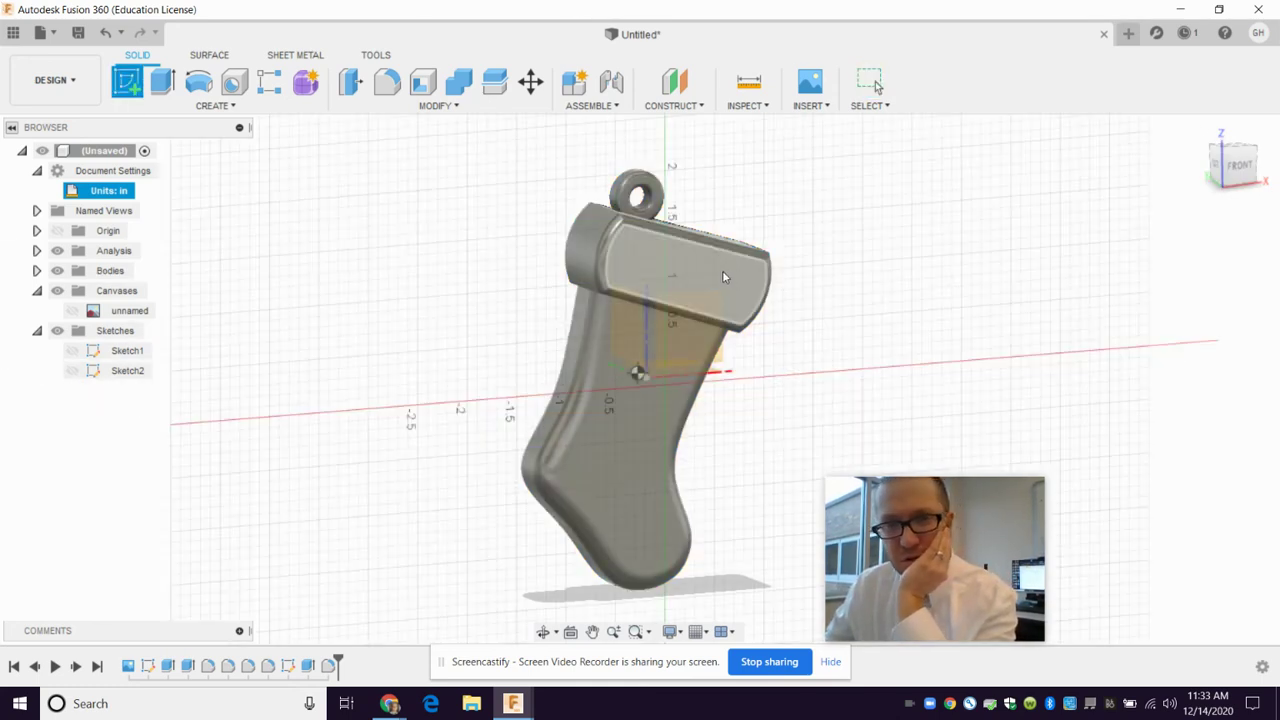
Step: On the stocking's front face, draw a text box across the cuff and enter '2020'
click(724, 276)
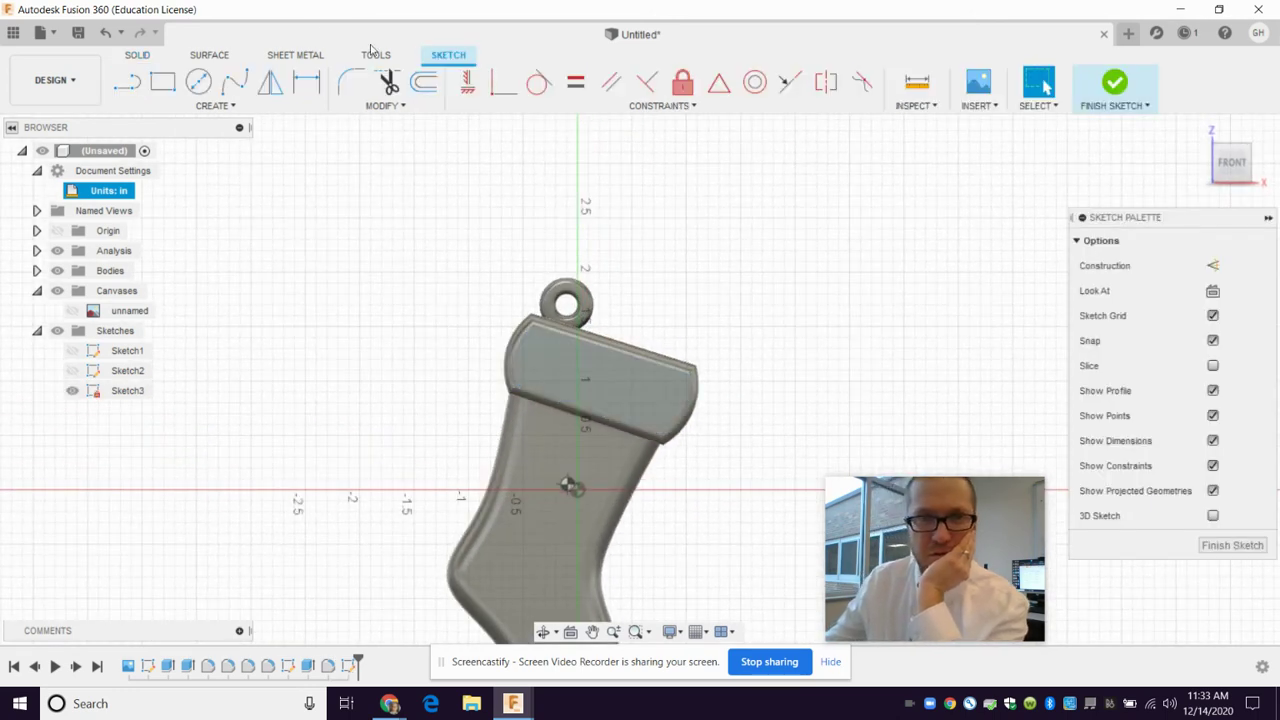
click(231, 108)
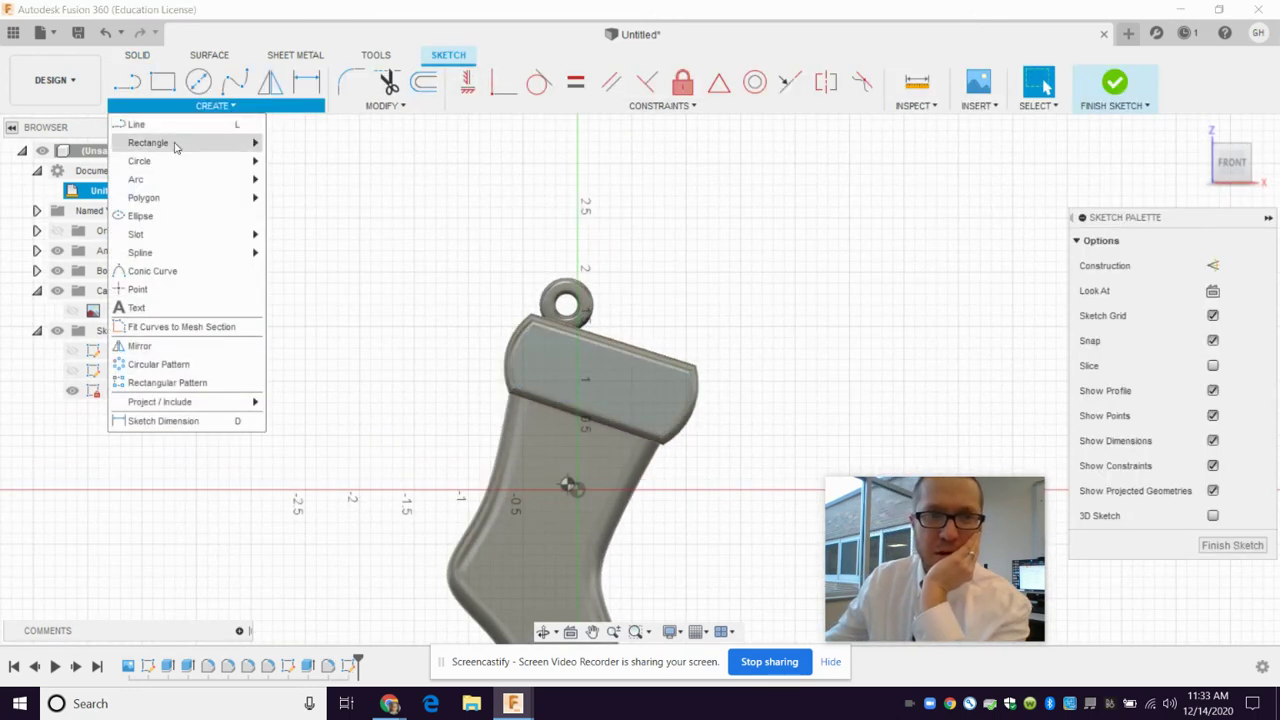
click(136, 307)
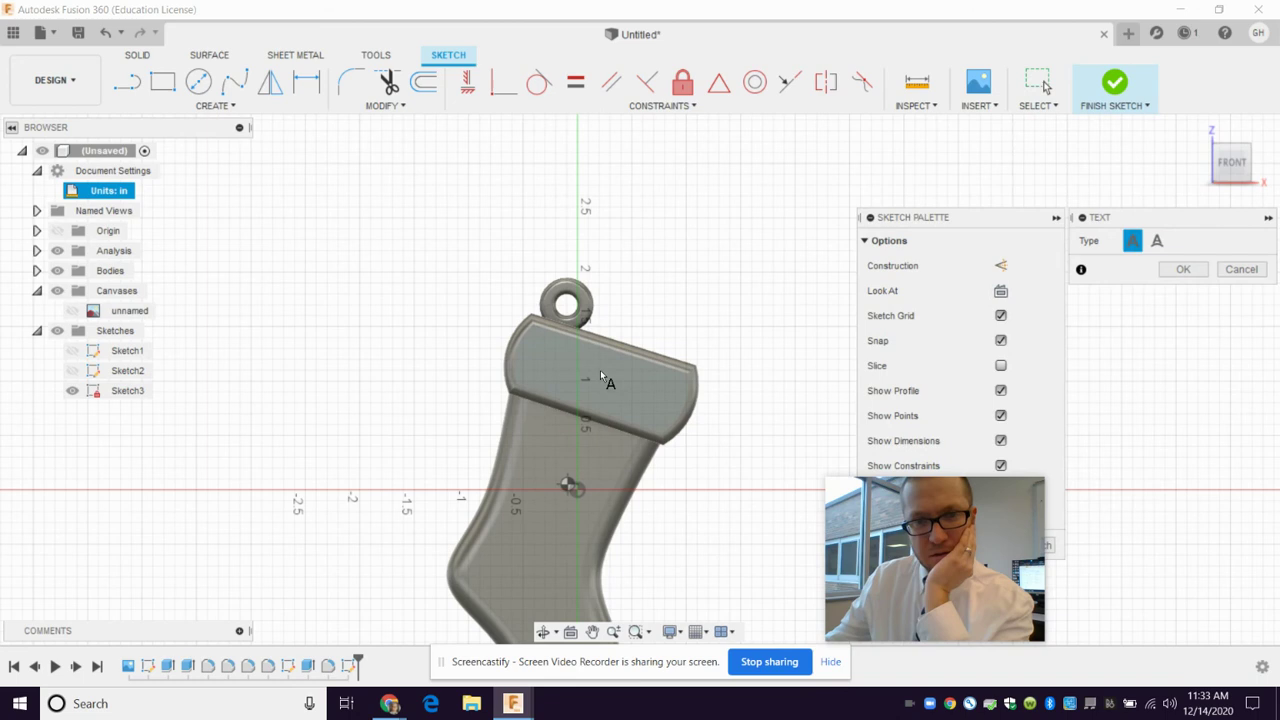
click(541, 351)
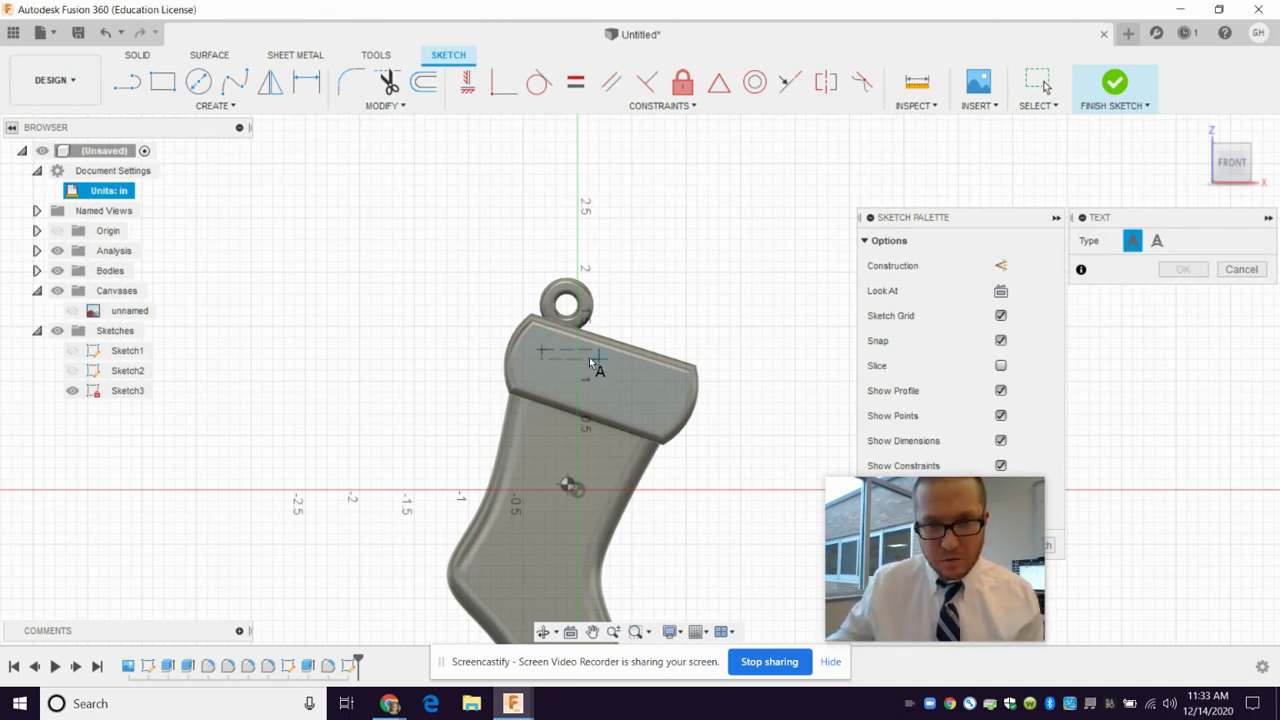
click(681, 408)
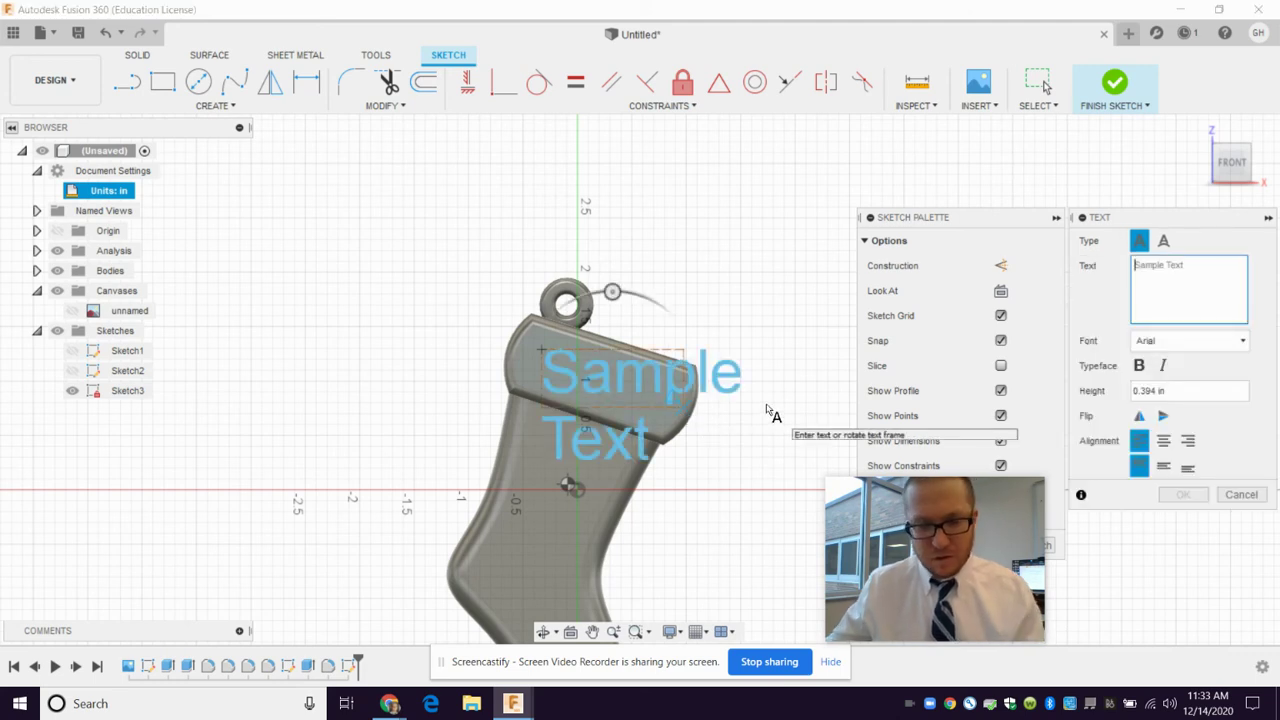
text(2020)
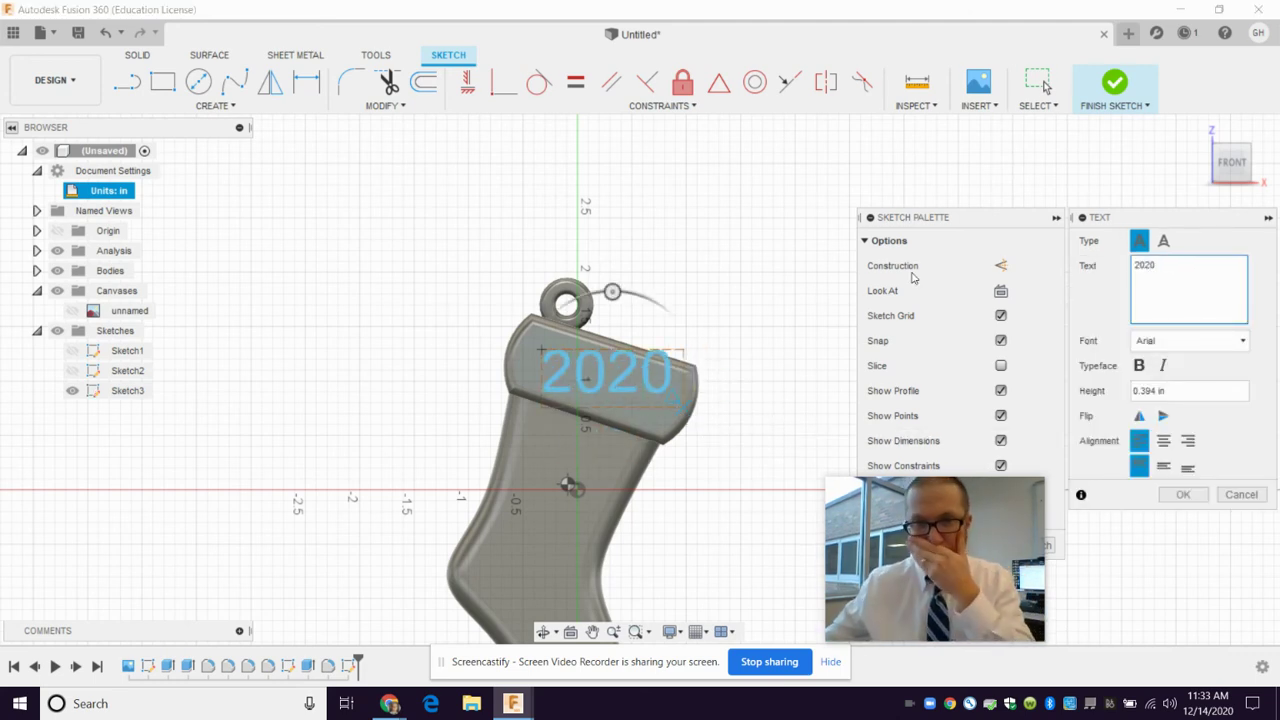
Step: Set the 2020 text to bold Bookman Old Style and confirm it
drag(1158, 266, 1130, 268)
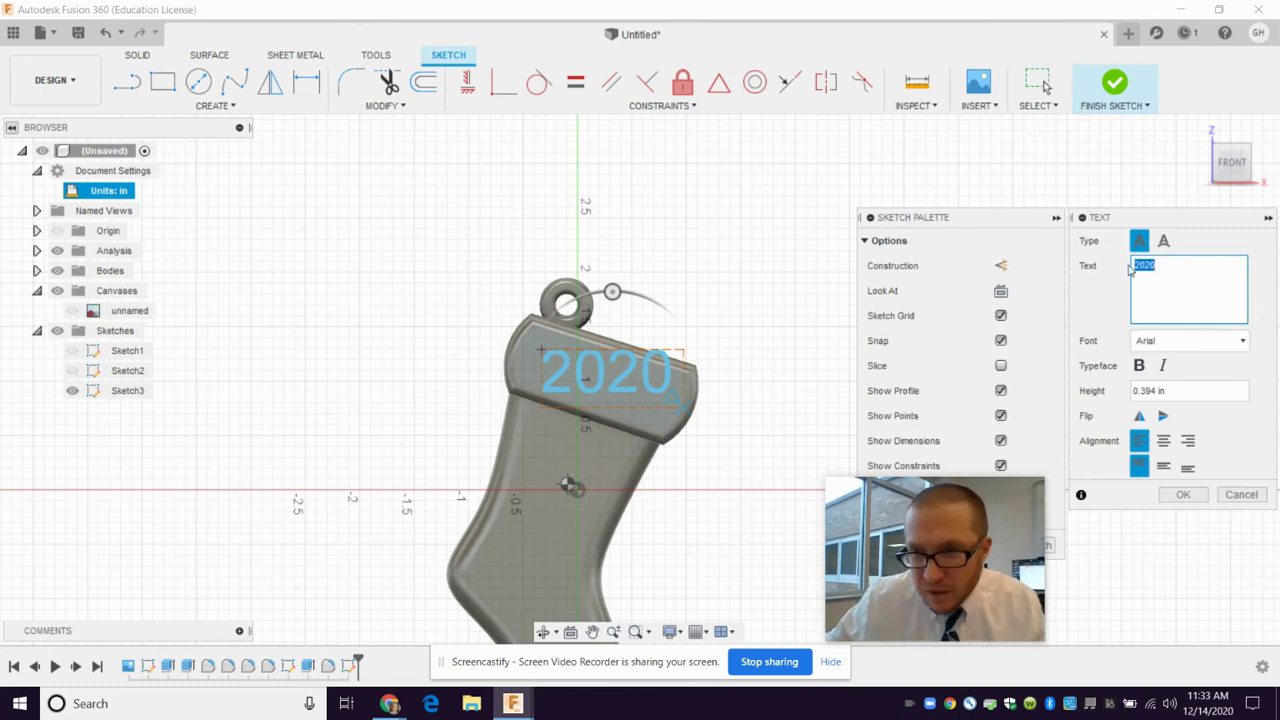
click(1160, 345)
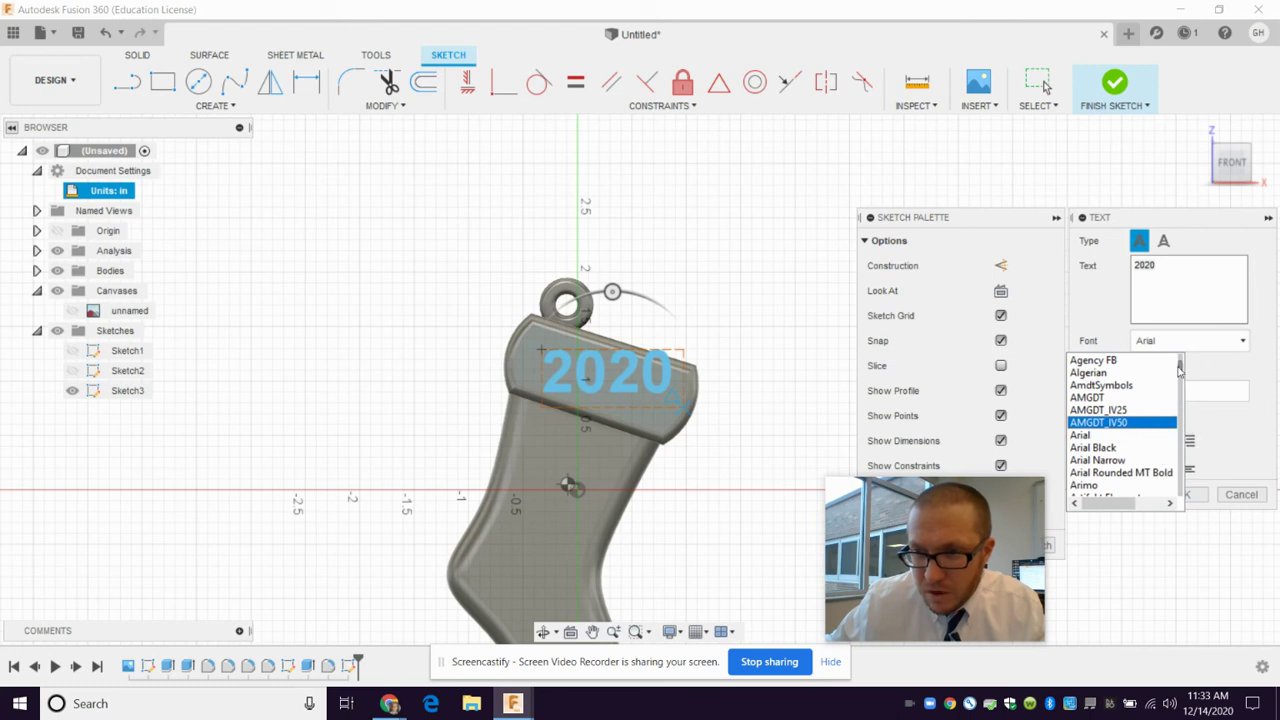
drag(1180, 367, 1186, 381)
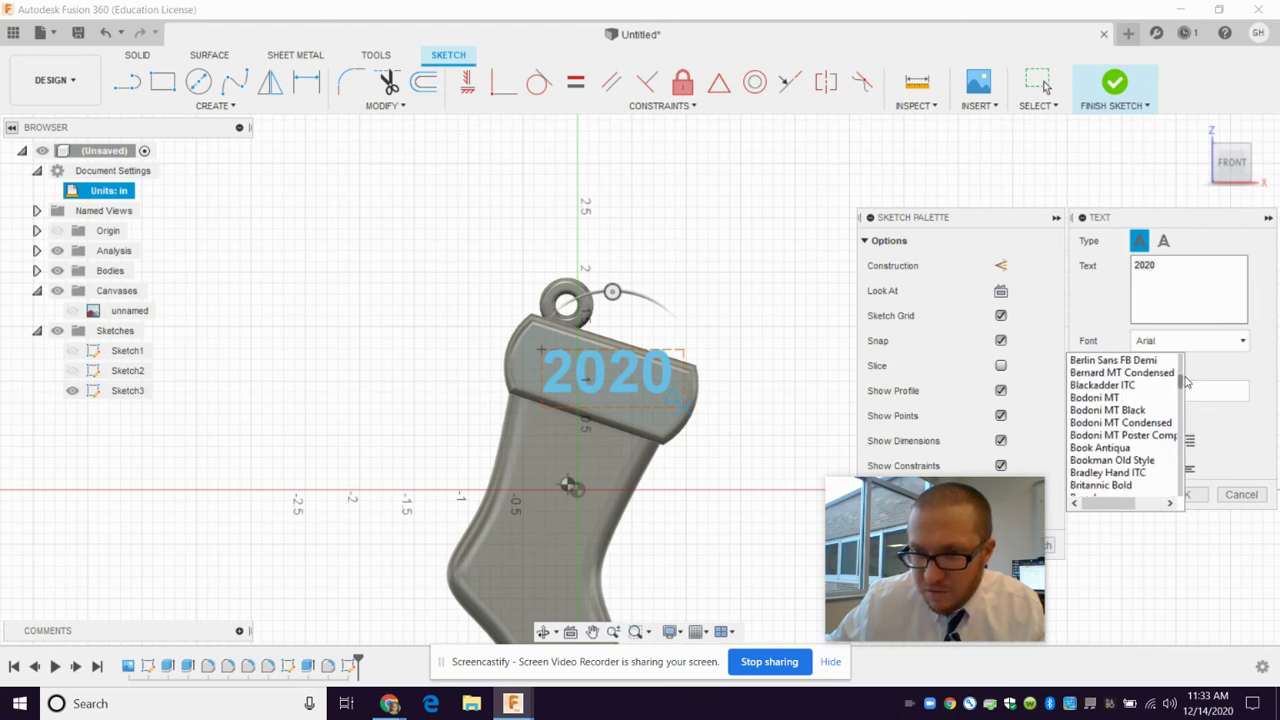
click(1150, 437)
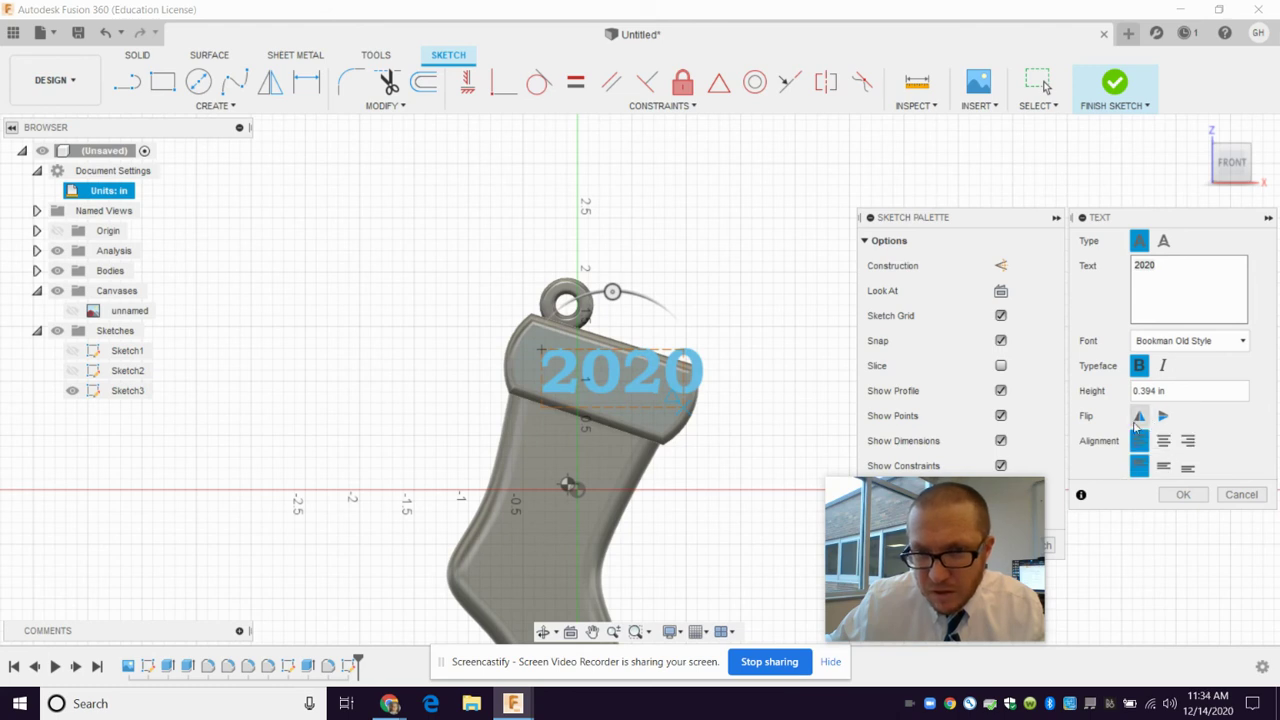
click(1186, 495)
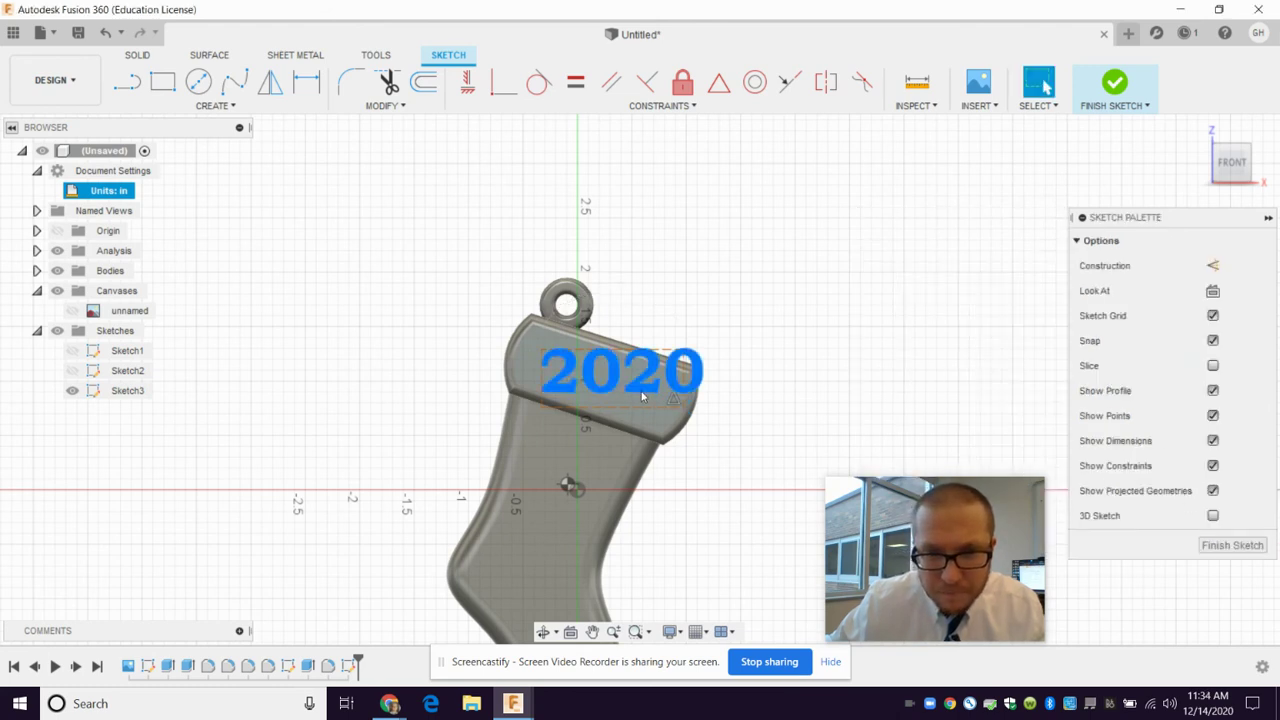
click(631, 390)
drag(622, 388, 642, 370)
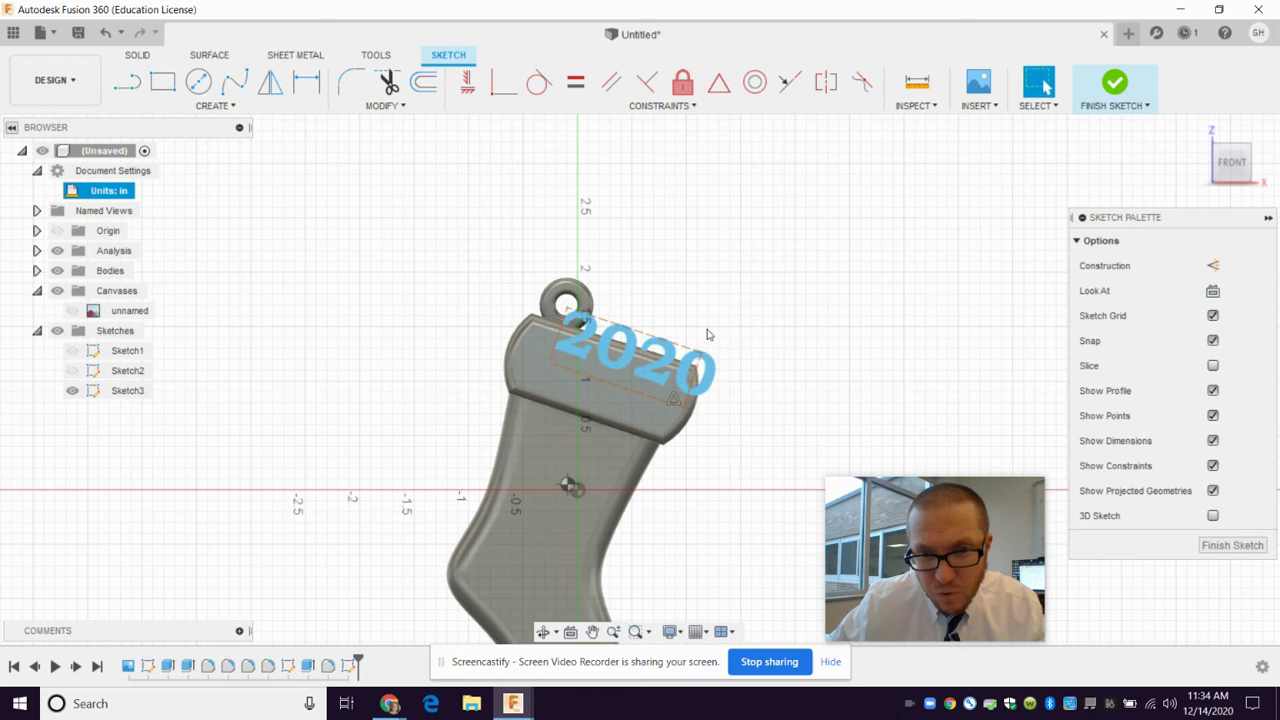
click(1232, 545)
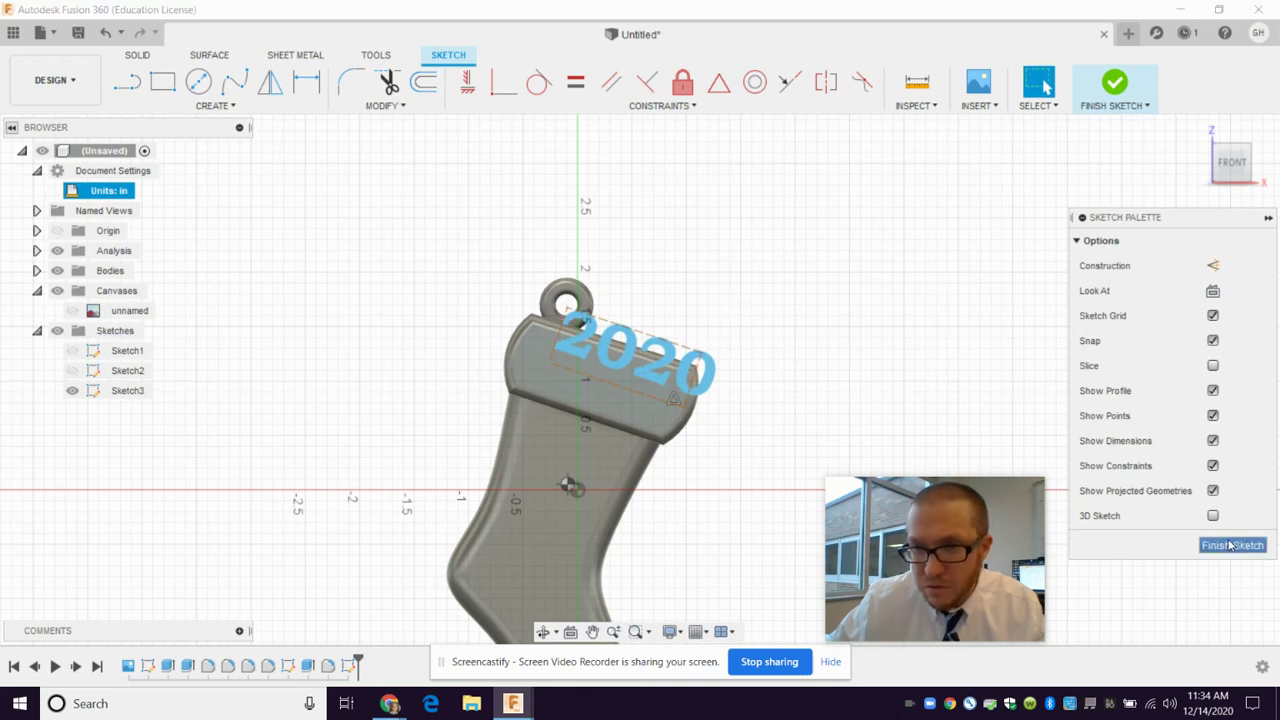
click(97, 394)
double_click(97, 394)
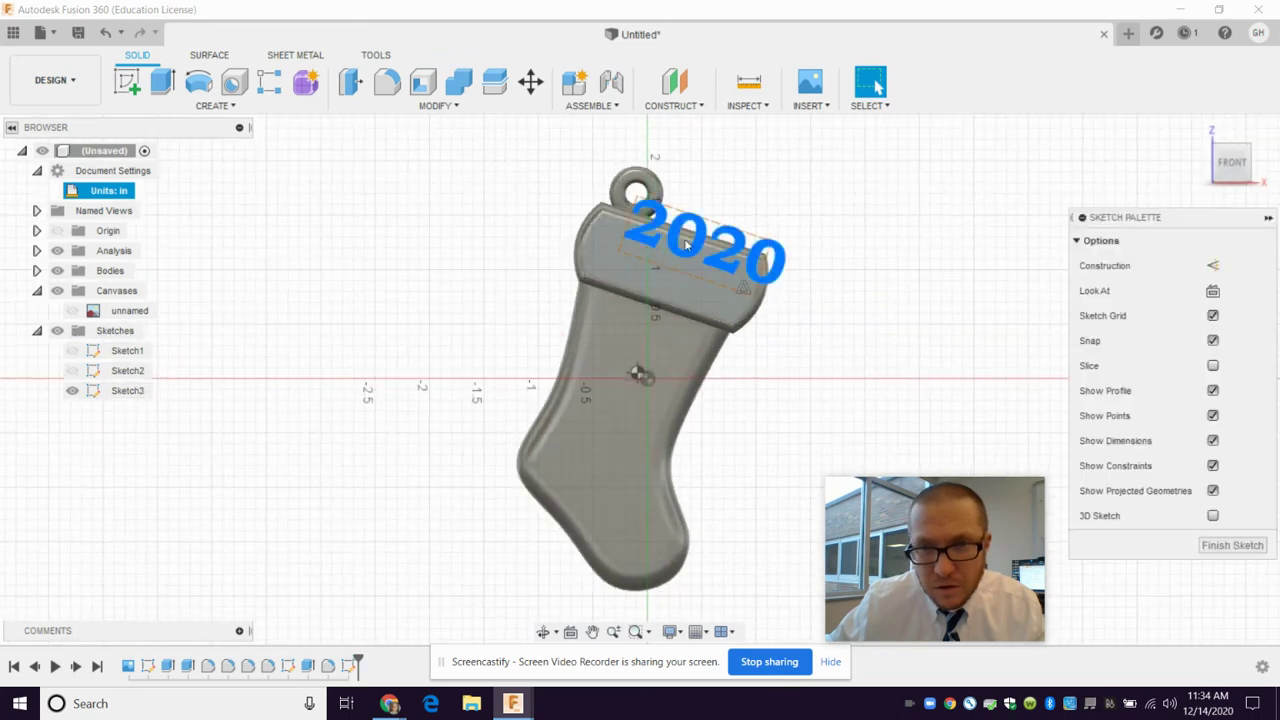
drag(685, 247, 695, 234)
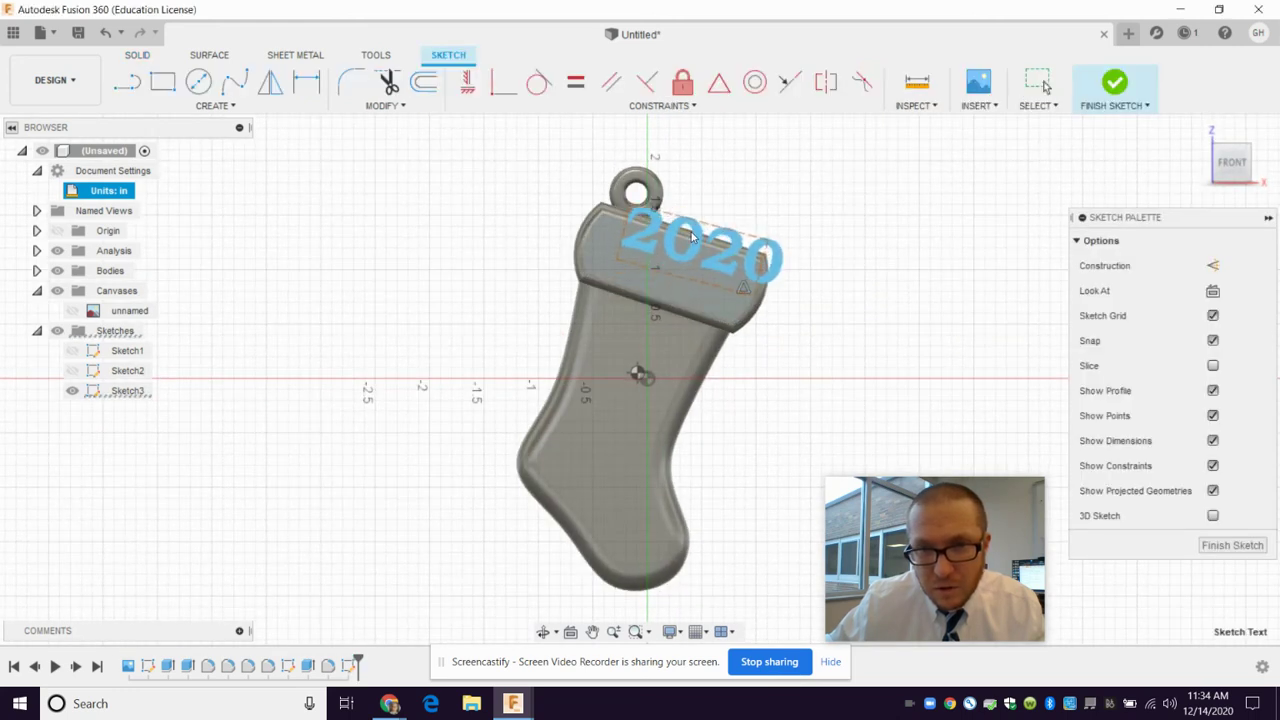
click(744, 289)
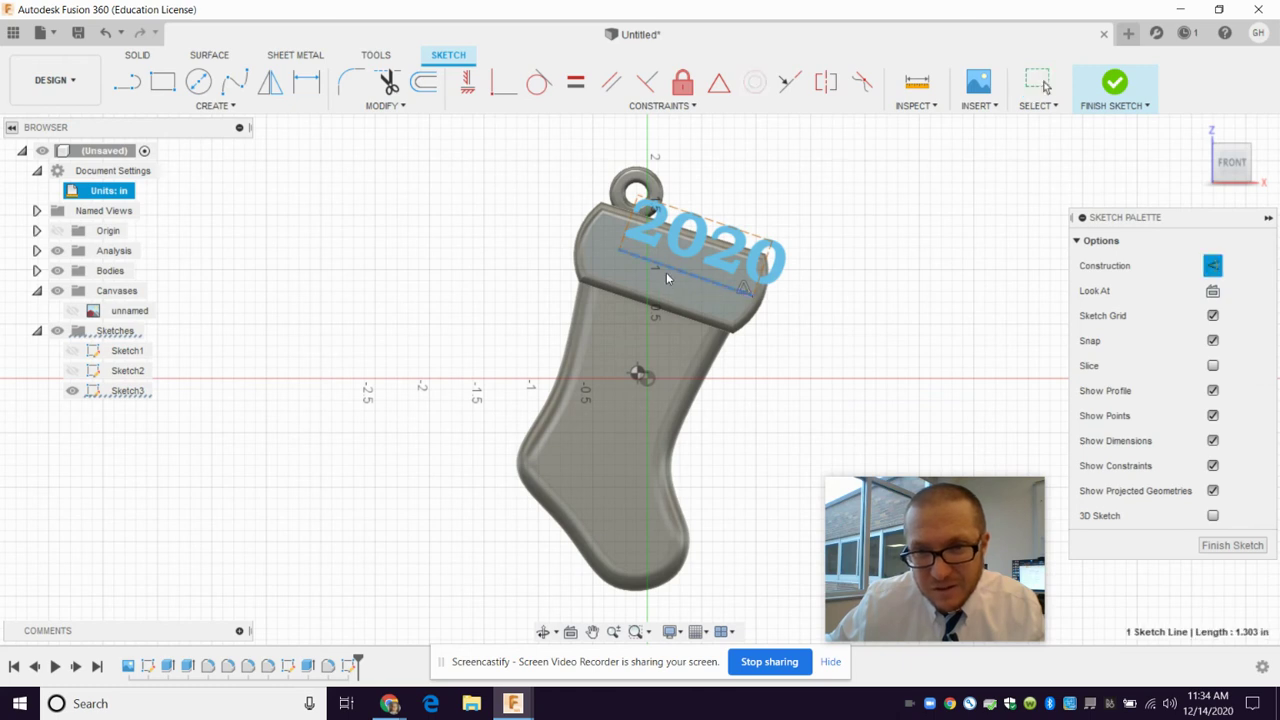
key(Escape)
key(Escape)
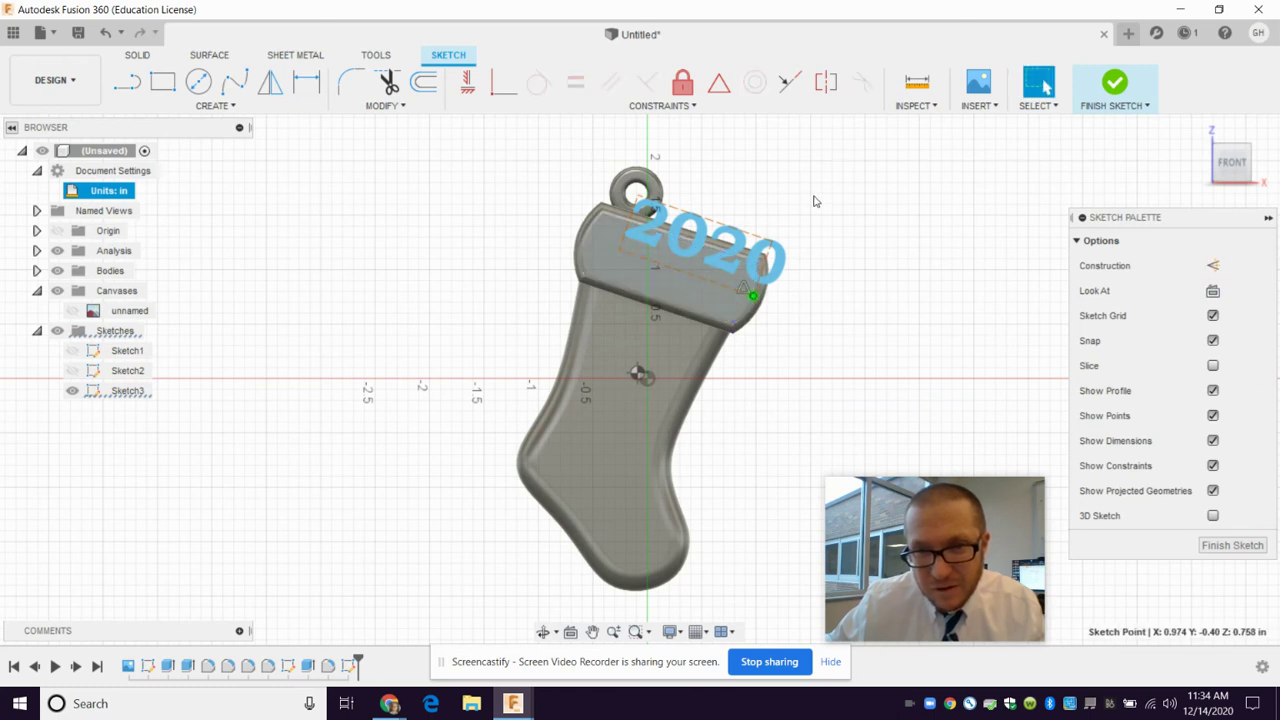
drag(771, 246, 730, 220)
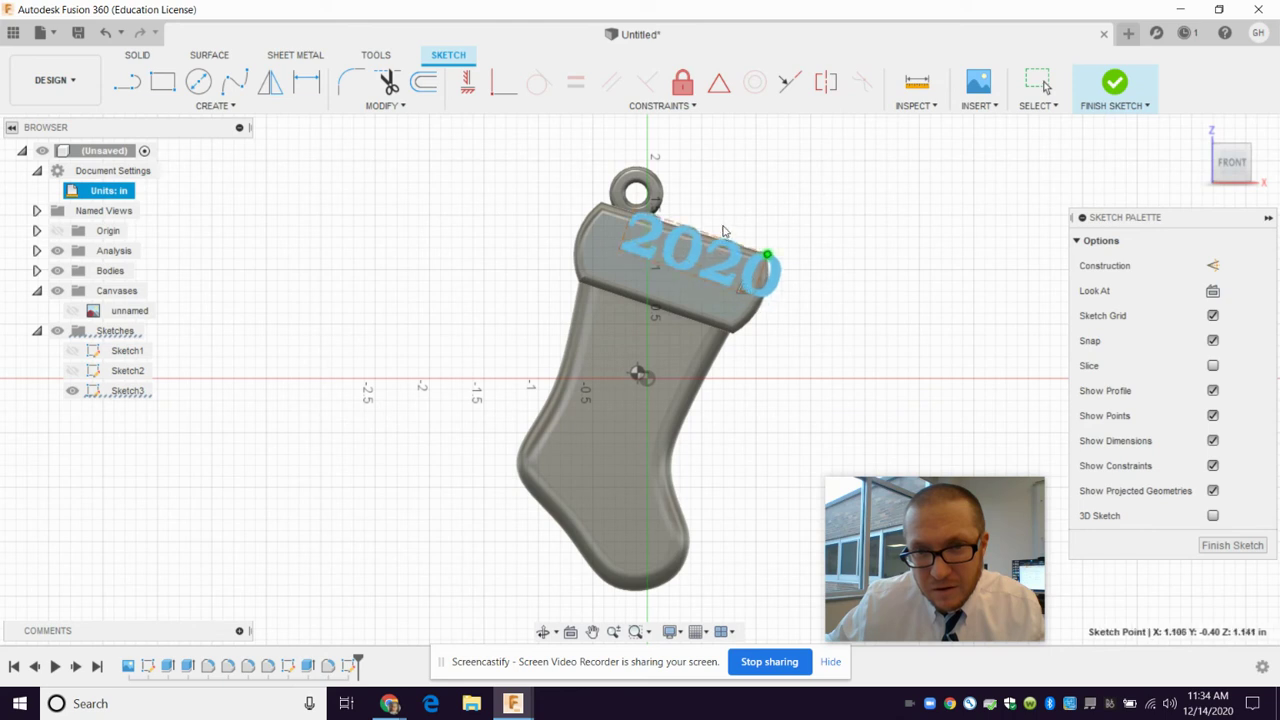
drag(641, 253, 588, 252)
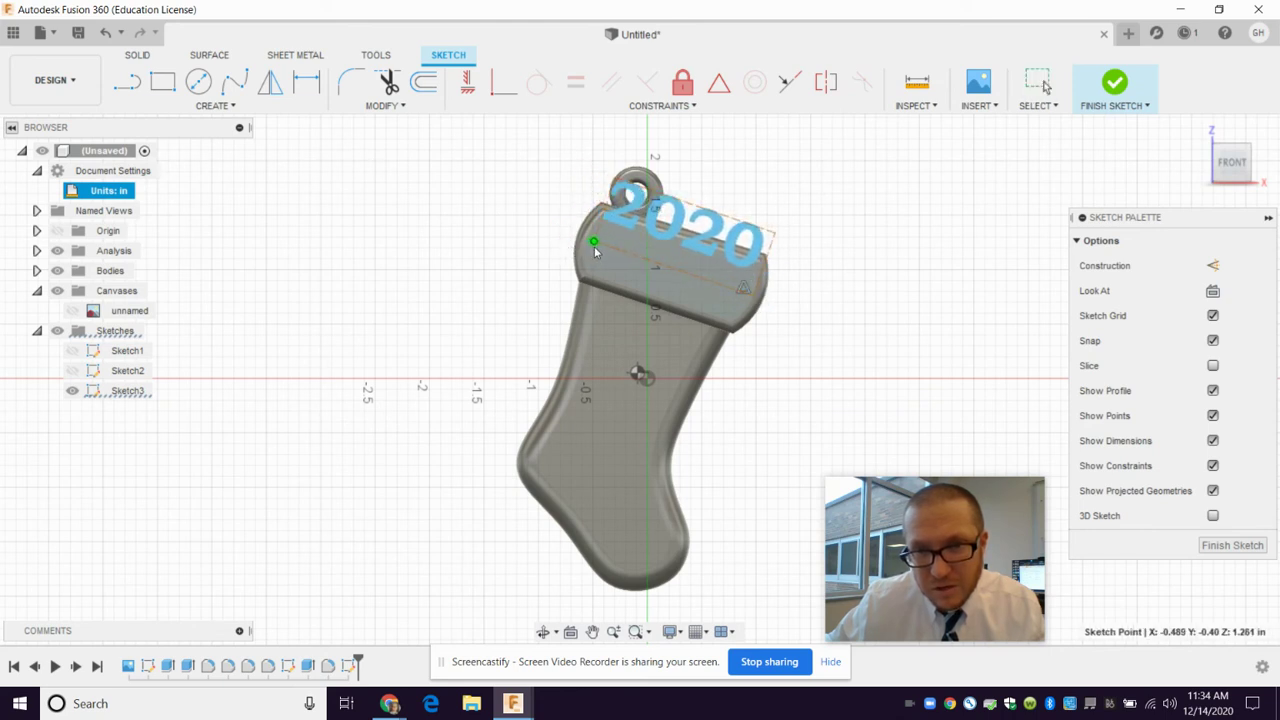
drag(589, 251, 618, 183)
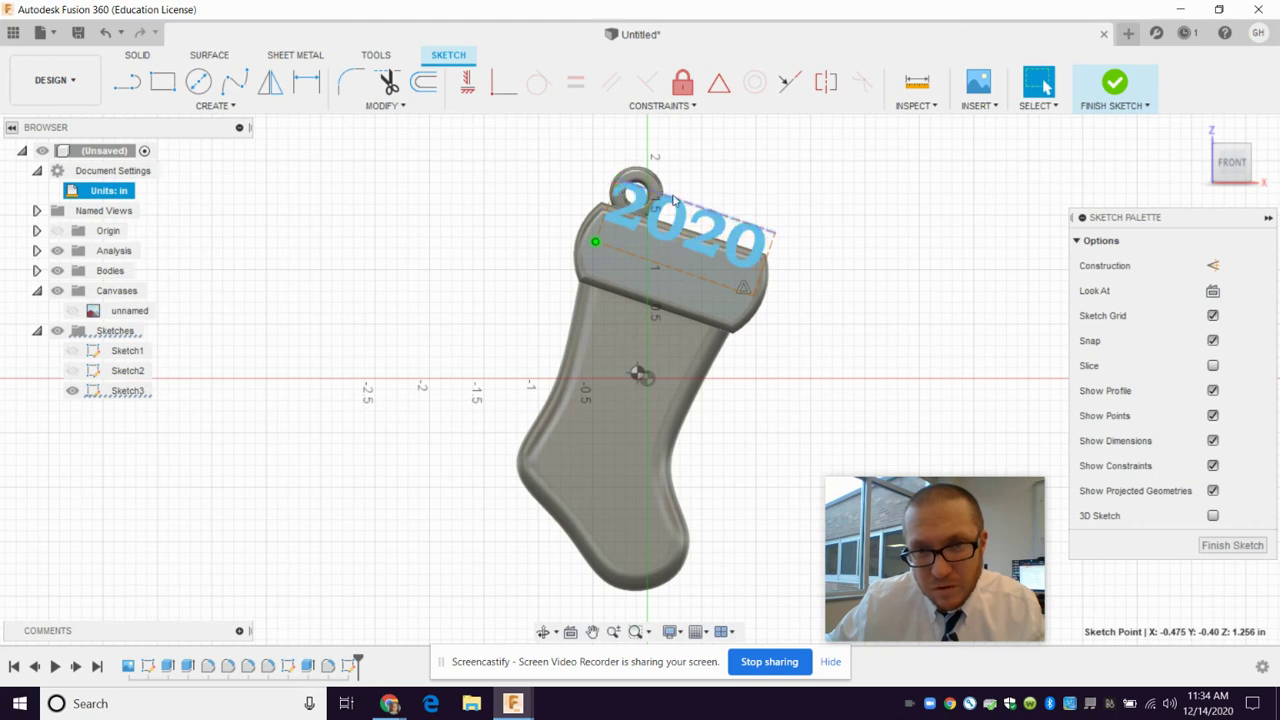
drag(716, 210, 686, 250)
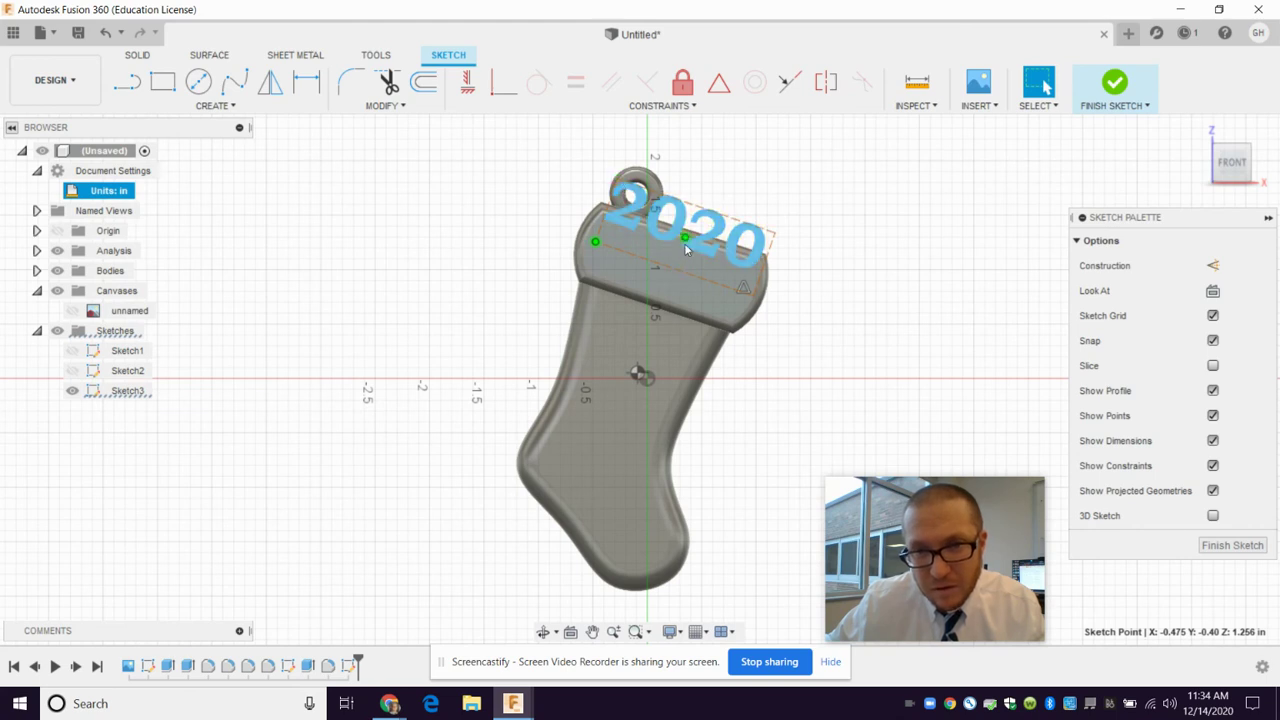
drag(516, 148, 890, 343)
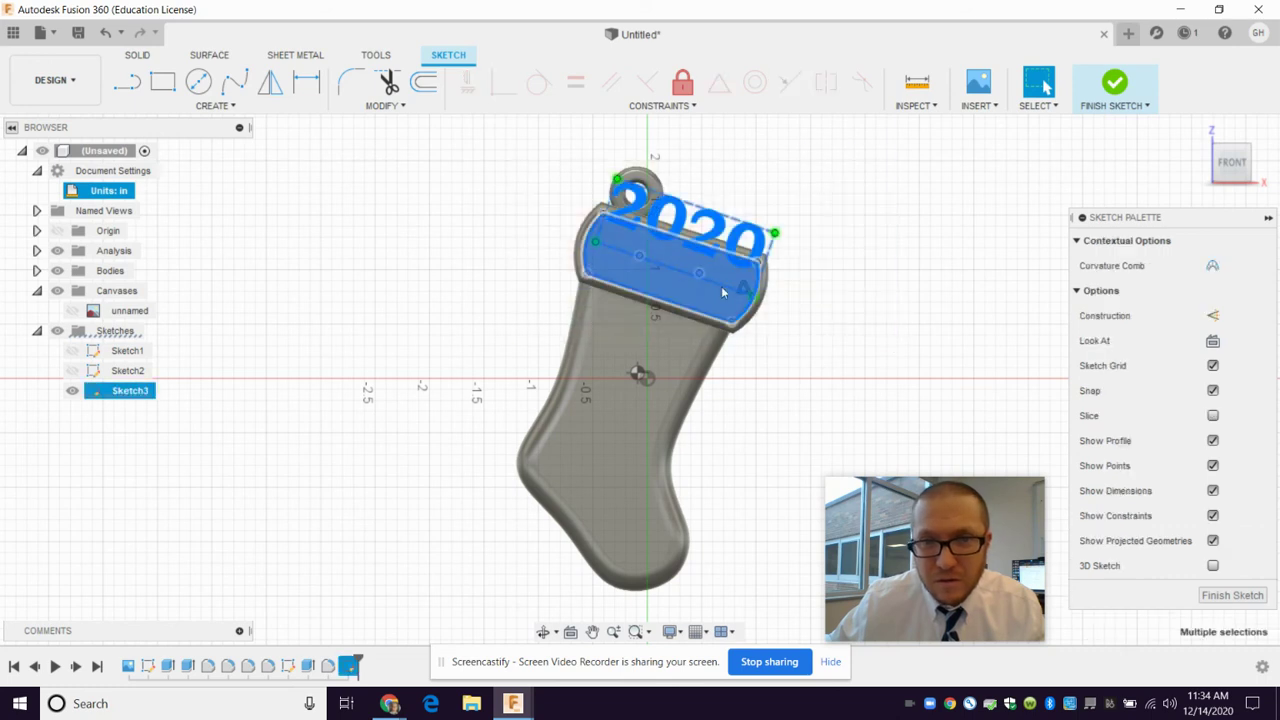
click(744, 229)
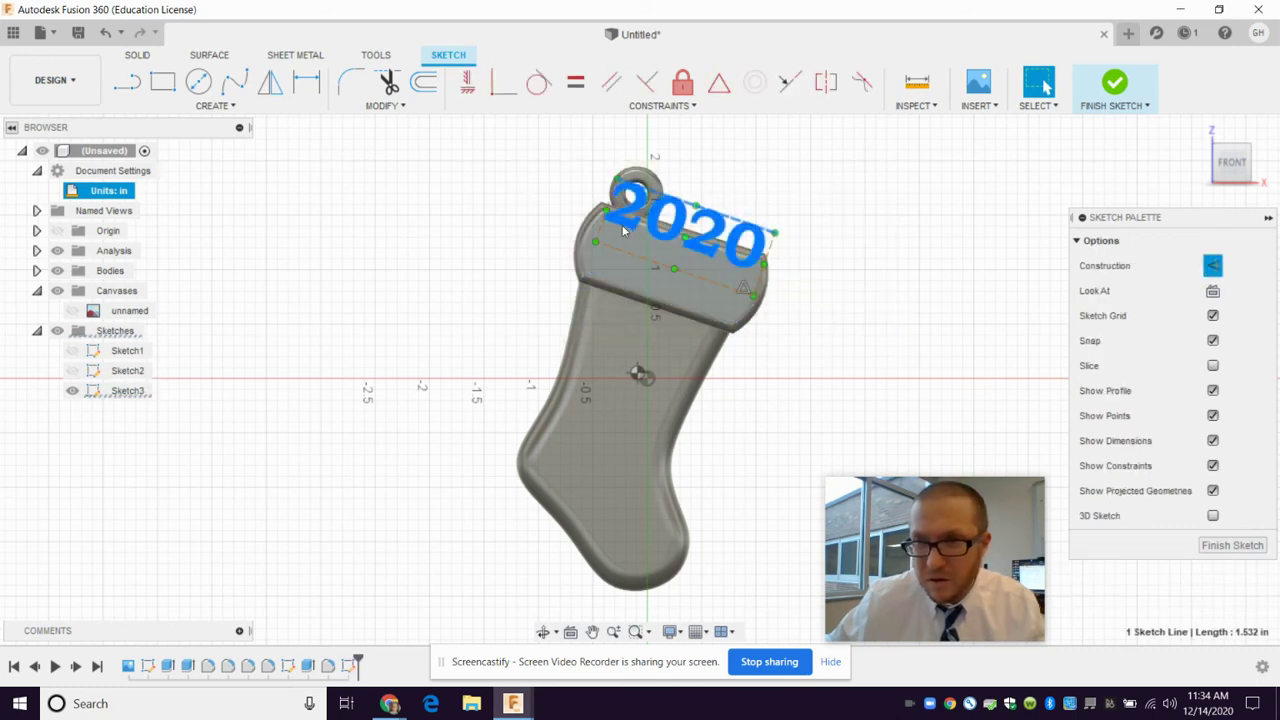
key(Escape)
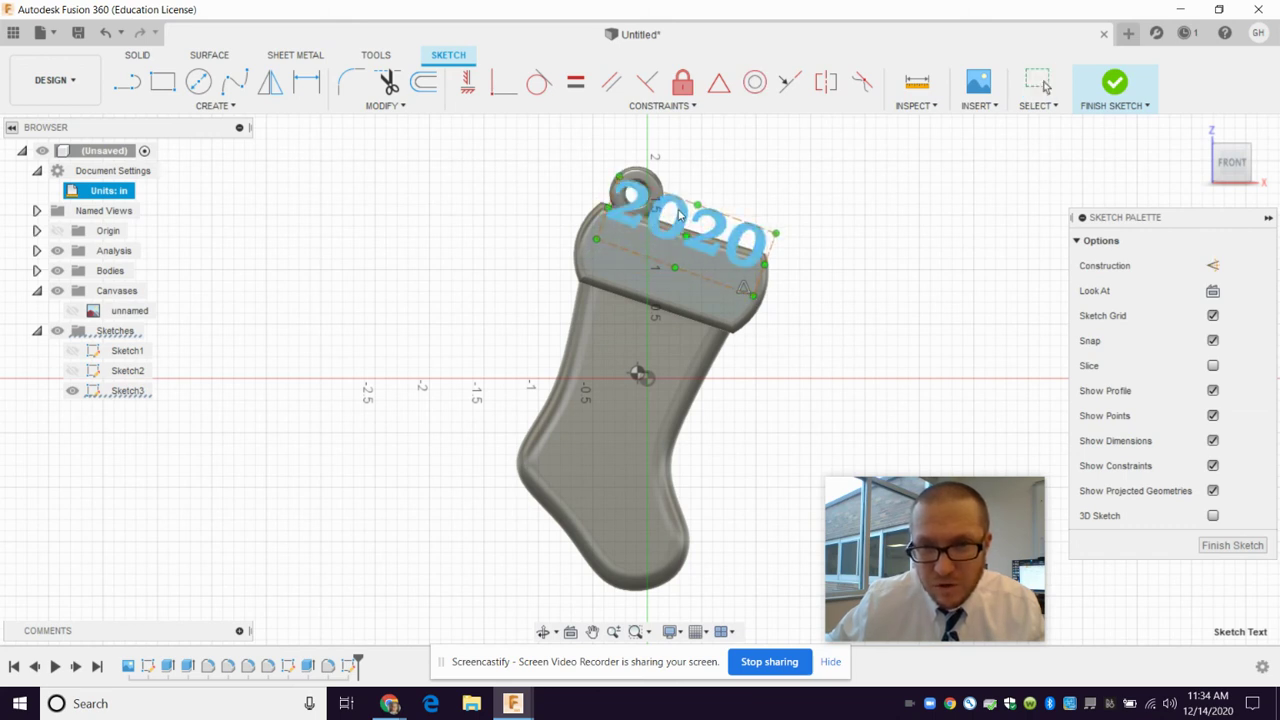
Step: Move the 2020 text up and left with Move/Copy, then toggle the lock on its corner point
click(399, 107)
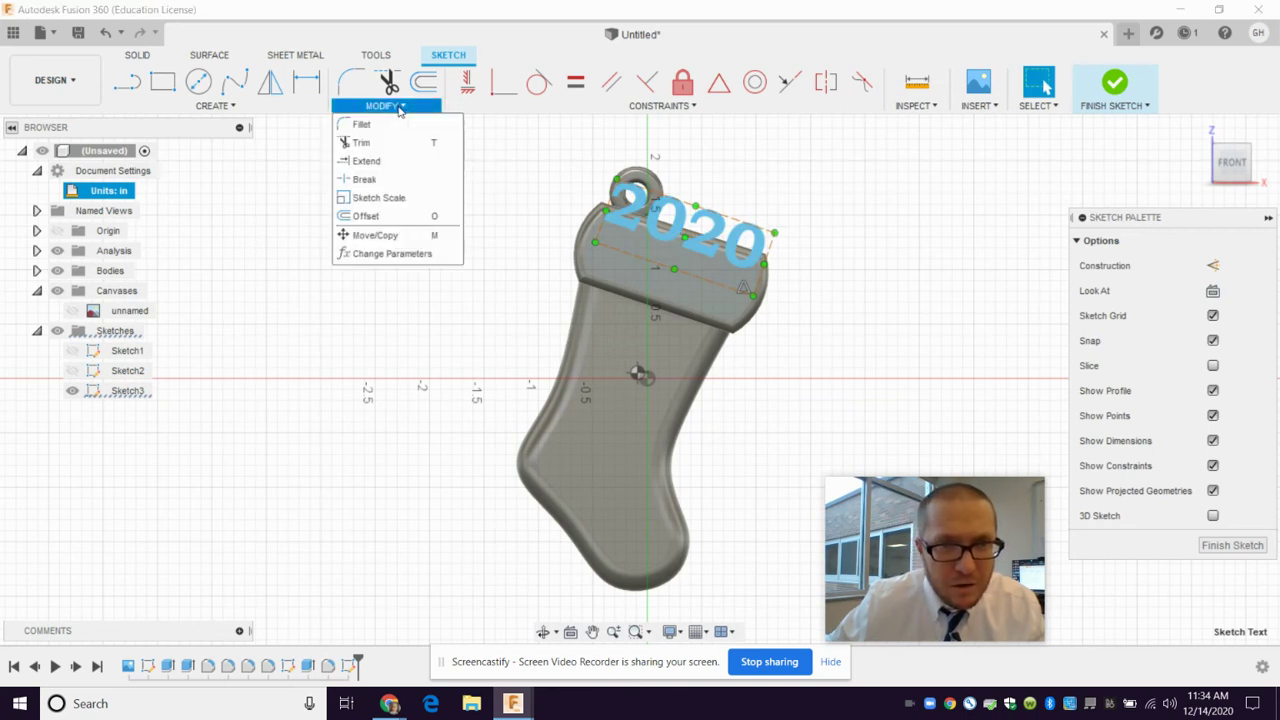
click(375, 235)
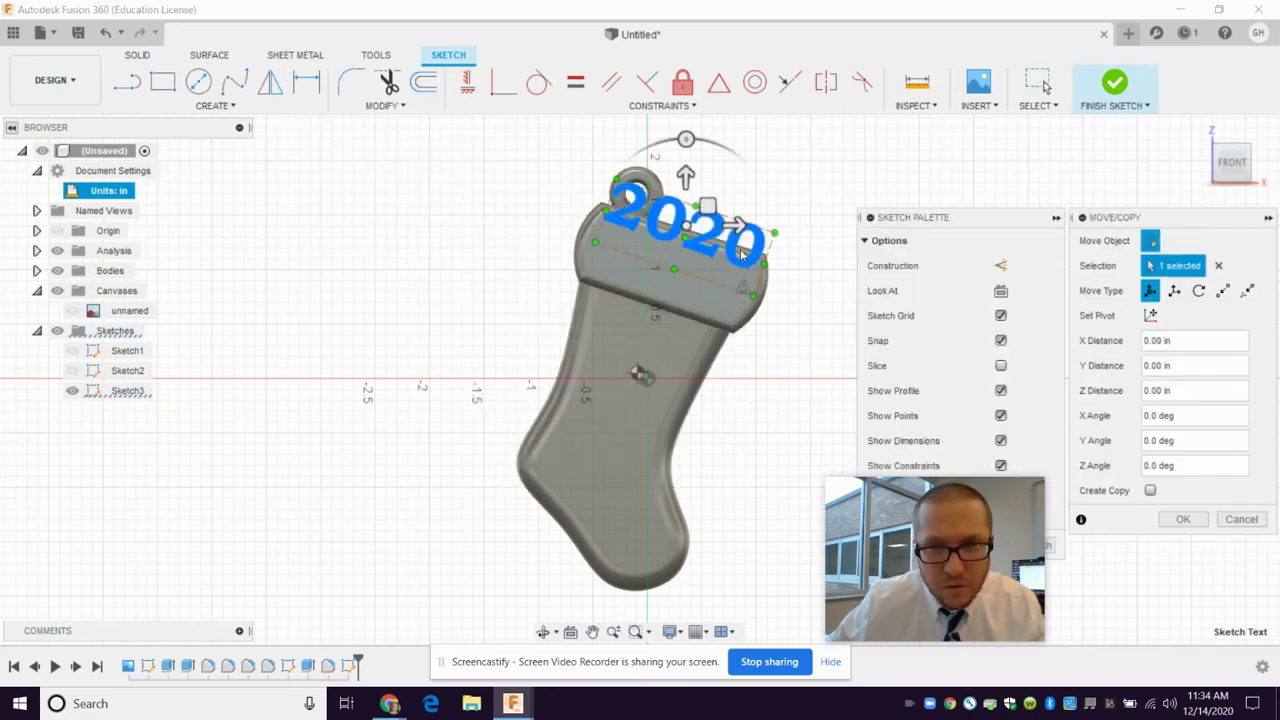
mouse_move(741, 256)
mouse_down()
mouse_move(675, 238)
mouse_move(683, 230)
mouse_up()
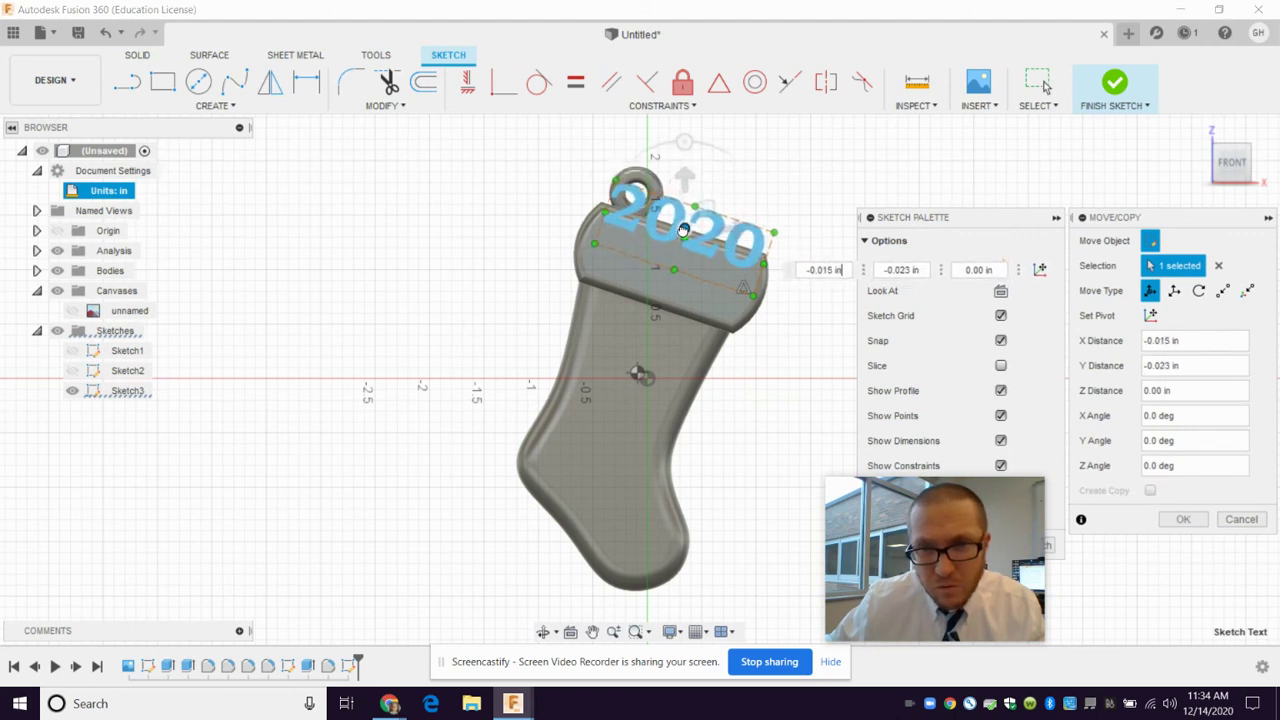
right_click(755, 300)
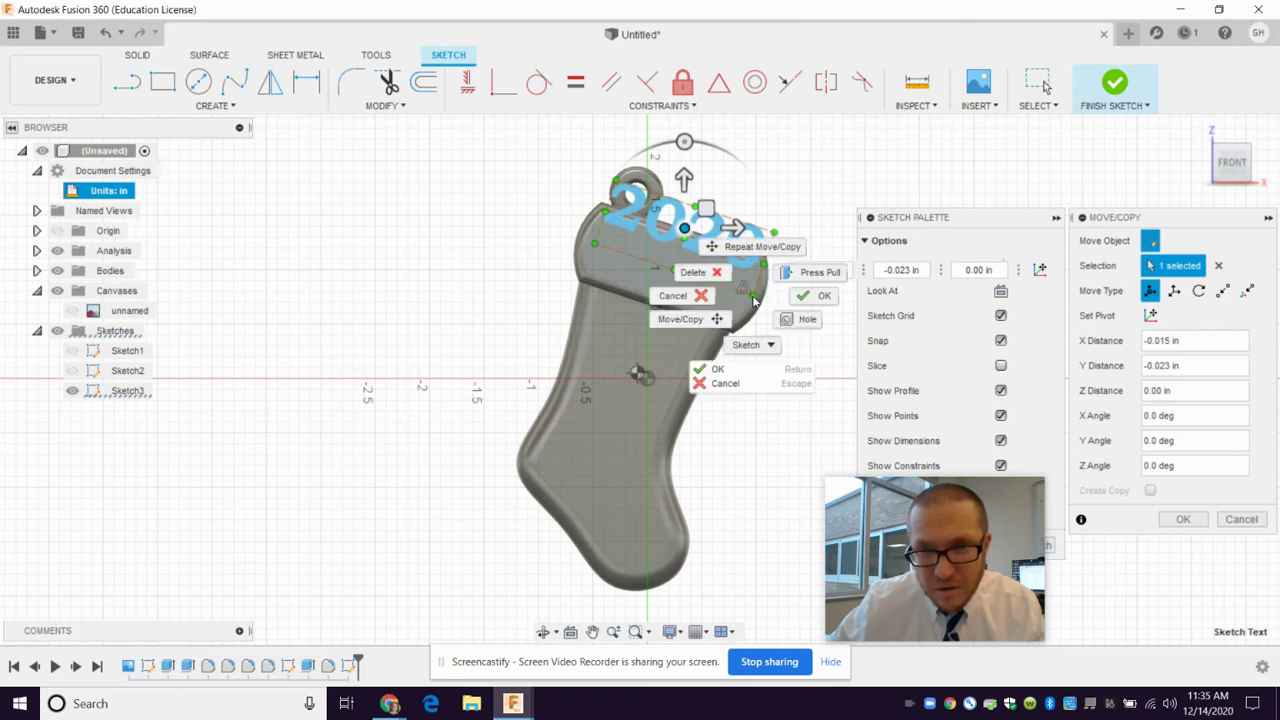
click(815, 302)
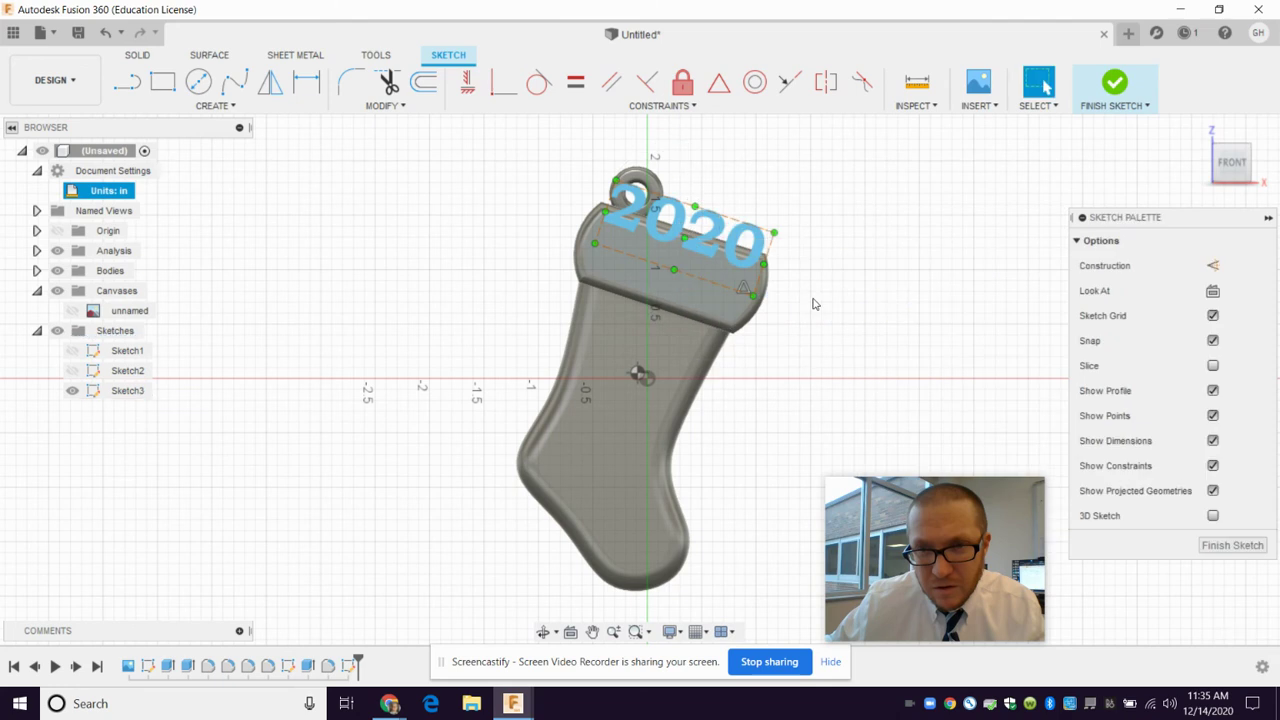
right_click(753, 297)
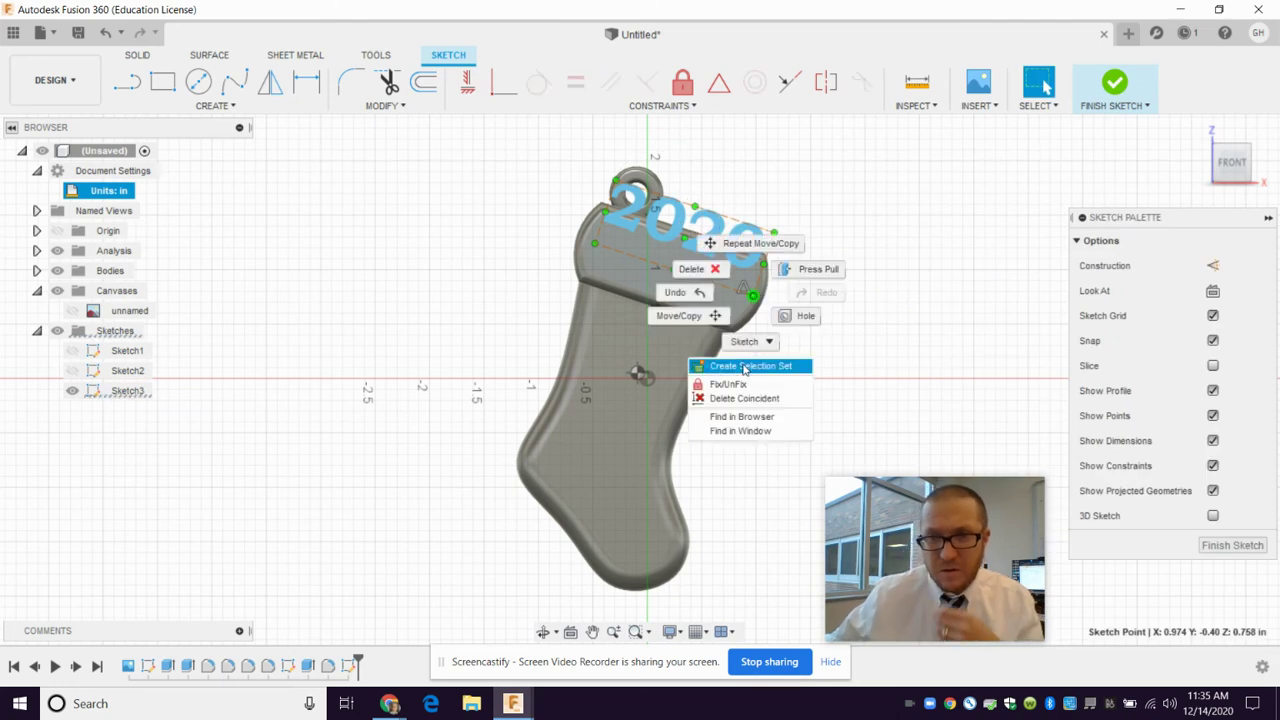
click(740, 386)
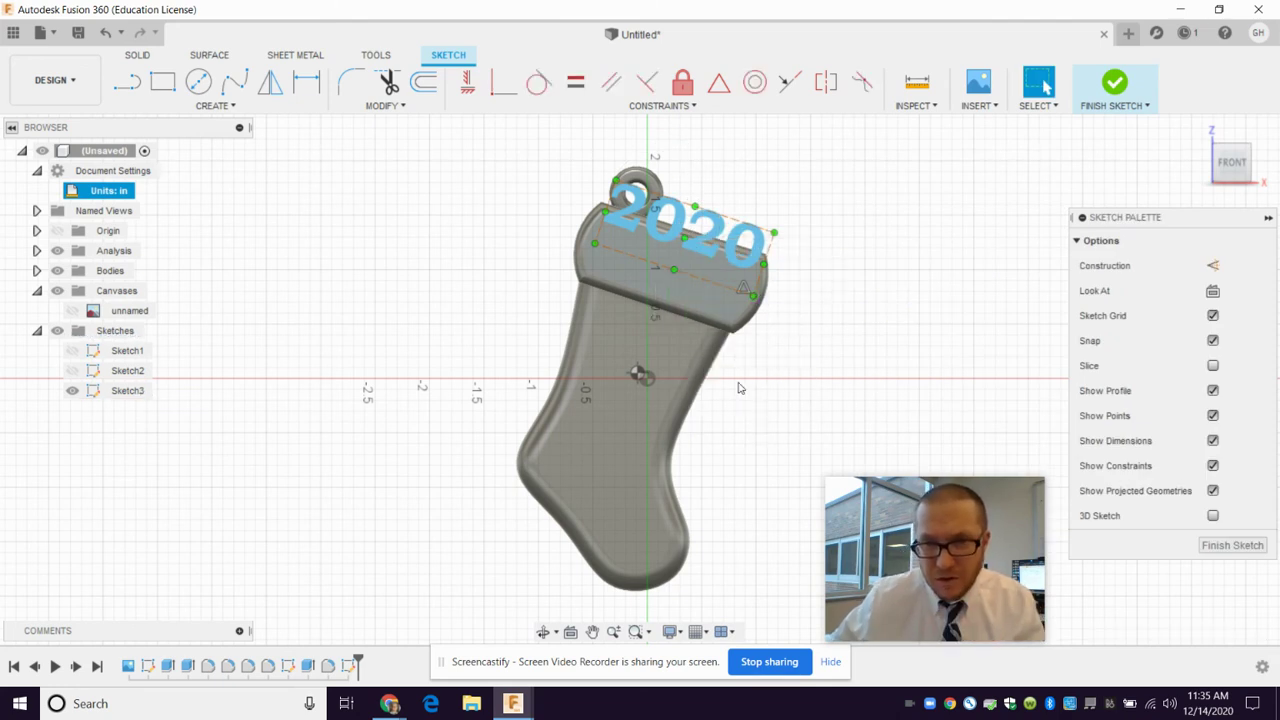
mouse_move(697, 272)
mouse_down()
mouse_move(697, 244)
mouse_move(714, 232)
mouse_up()
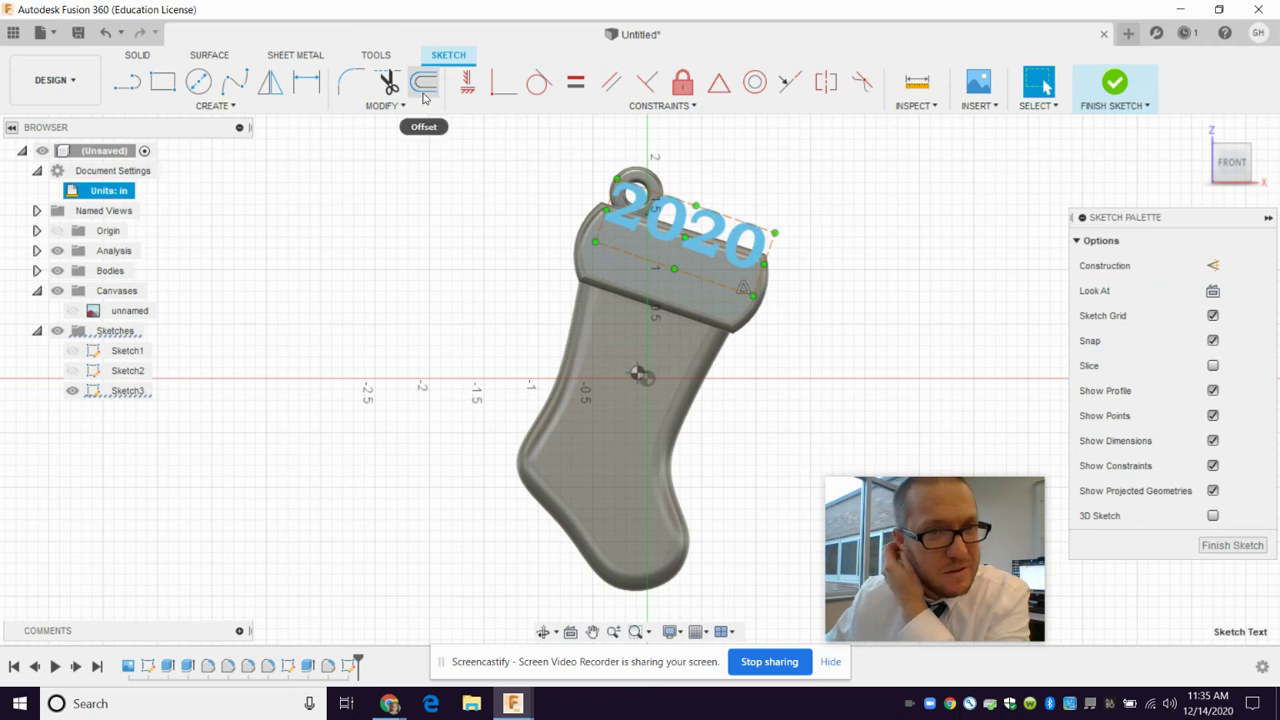
Step: Slide the 2020 text -0.214 in by -0.10 in on the cuff and finish the sketch
click(385, 105)
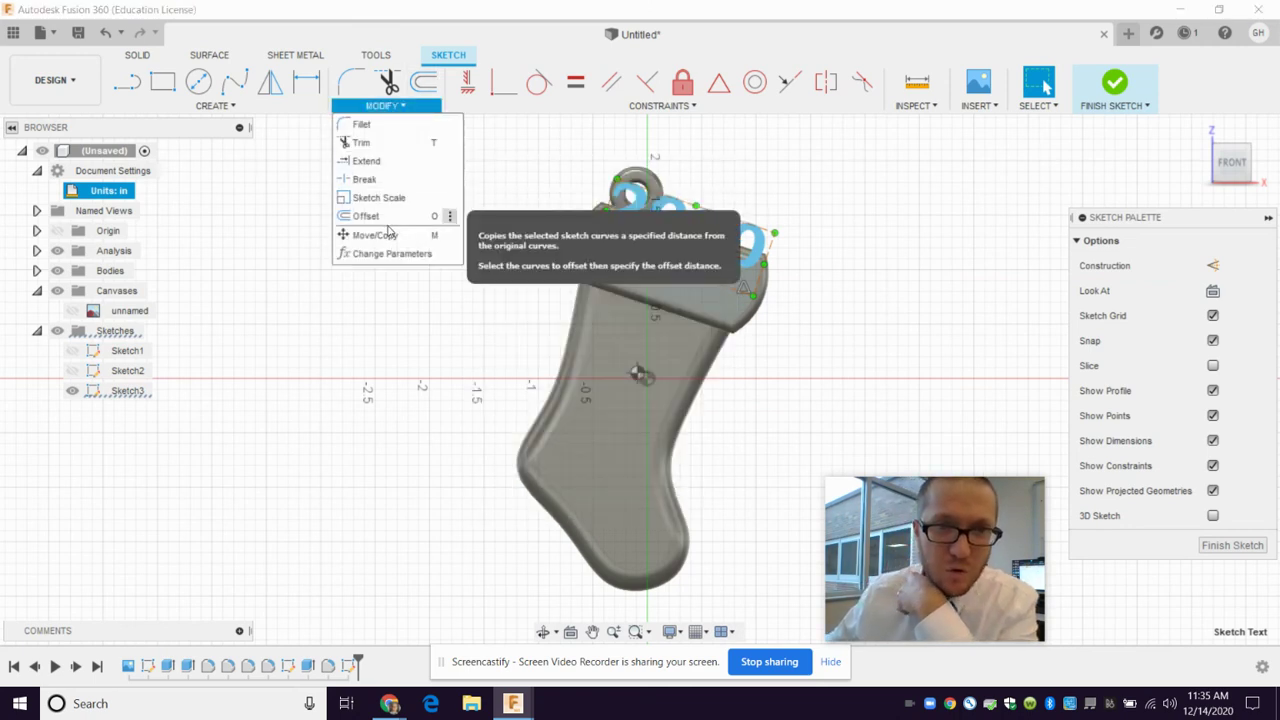
click(375, 235)
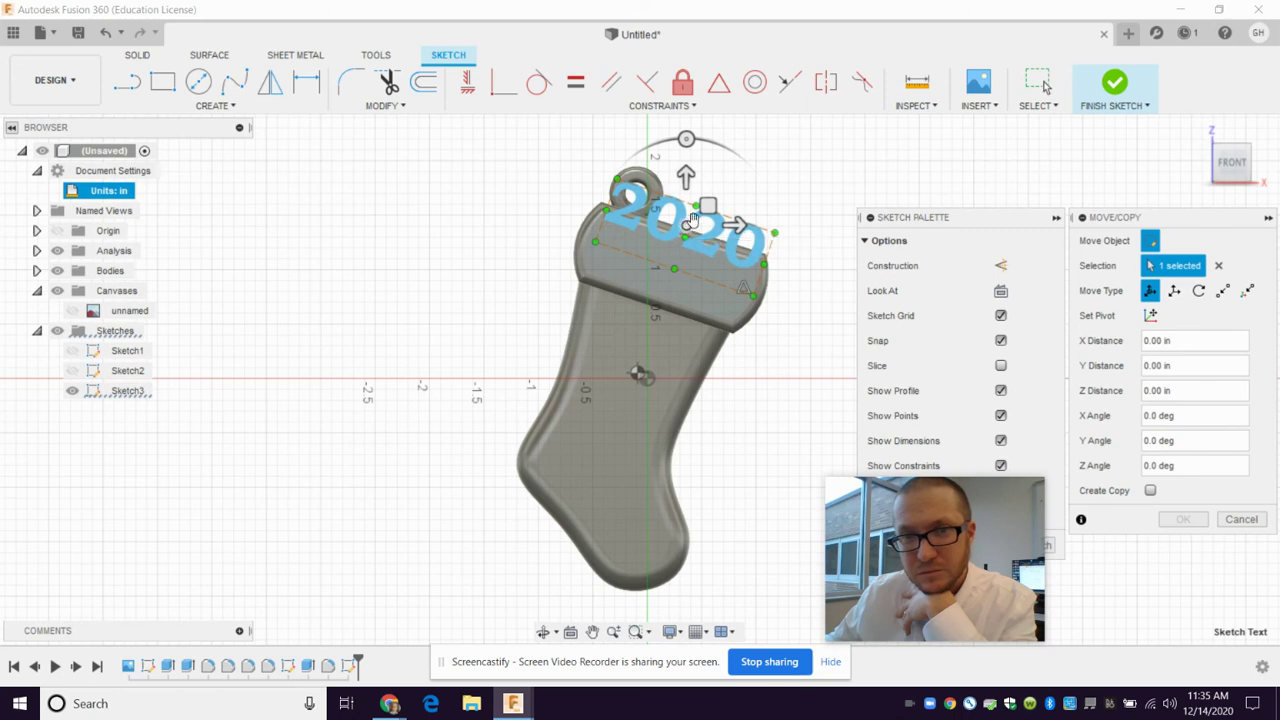
click(708, 205)
drag(708, 205, 686, 216)
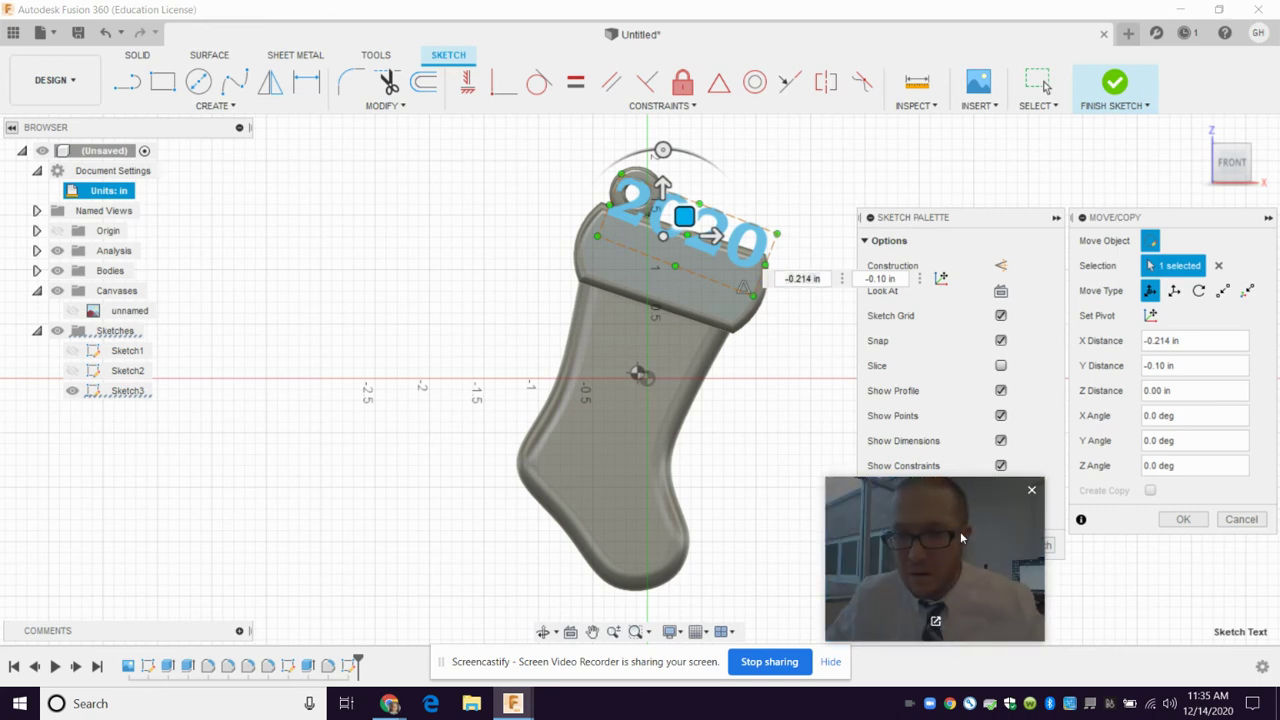
drag(962, 539, 1122, 625)
click(1020, 545)
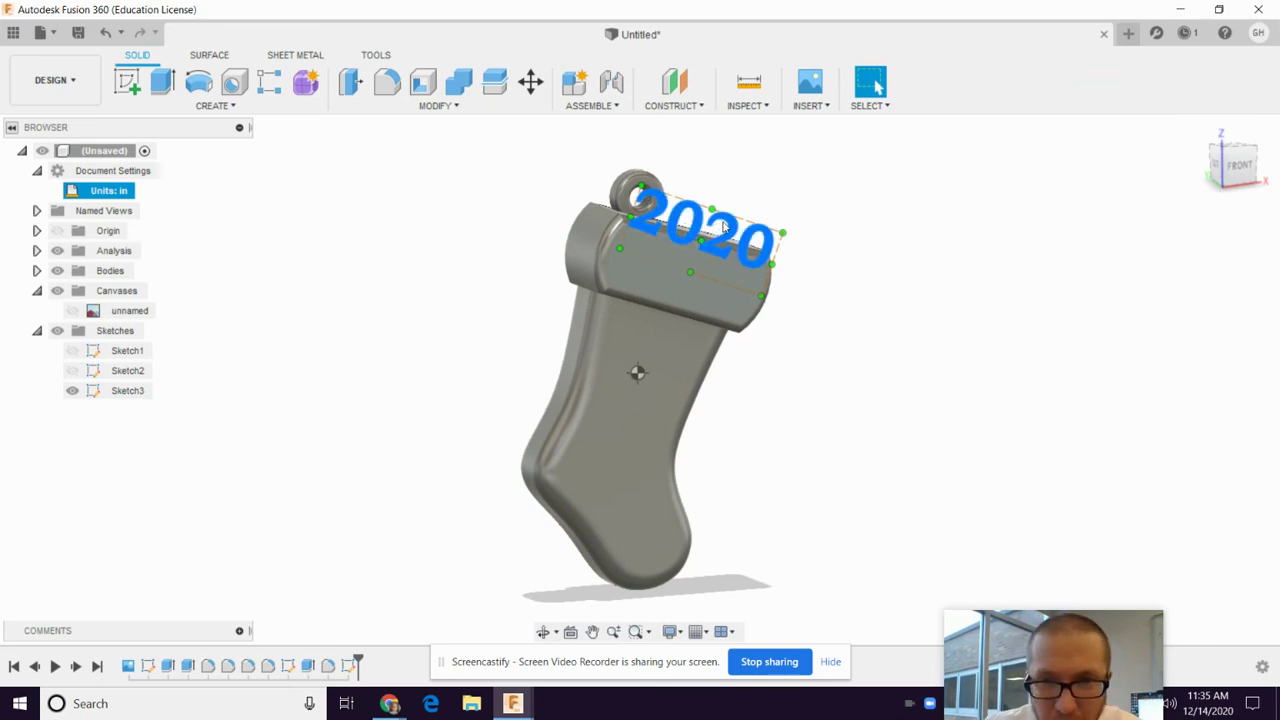
Step: Reopen Sketch3, remove the text corner's coincident constraint, and lower the 2020 text onto the cuff
mouse_move(707, 255)
mouse_down()
mouse_move(585, 332)
mouse_move(726, 234)
mouse_up()
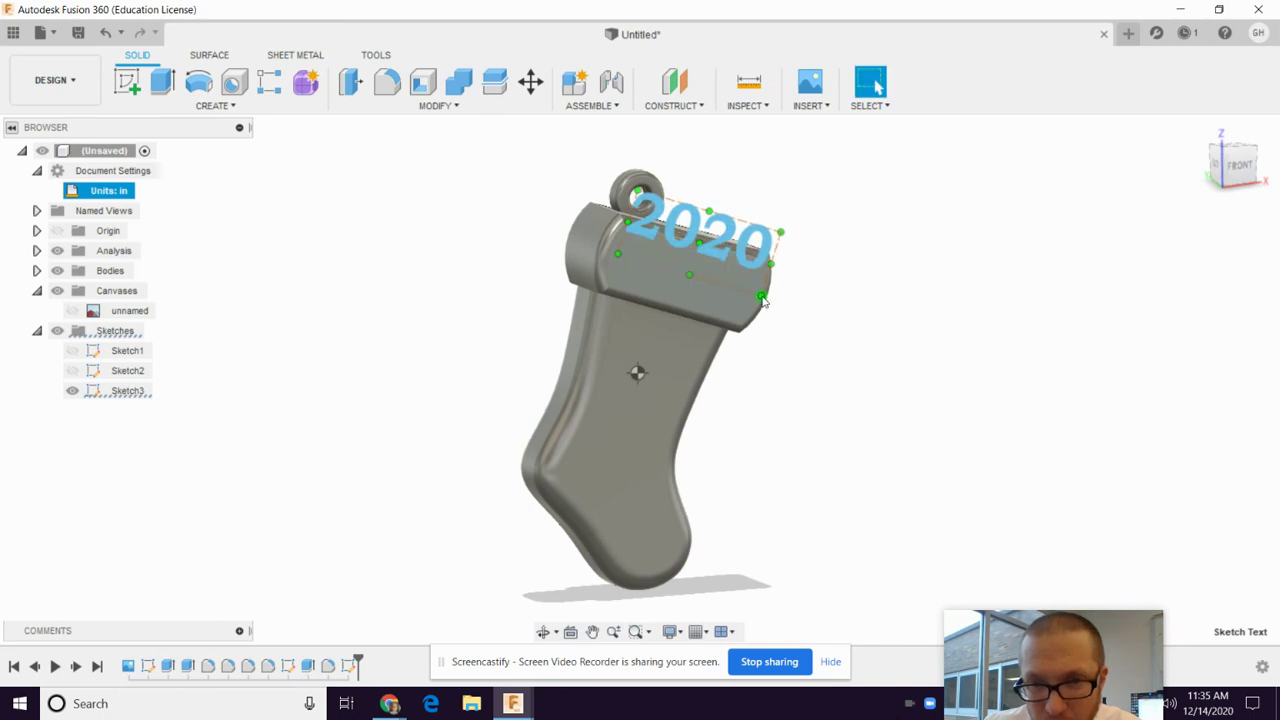
click(716, 305)
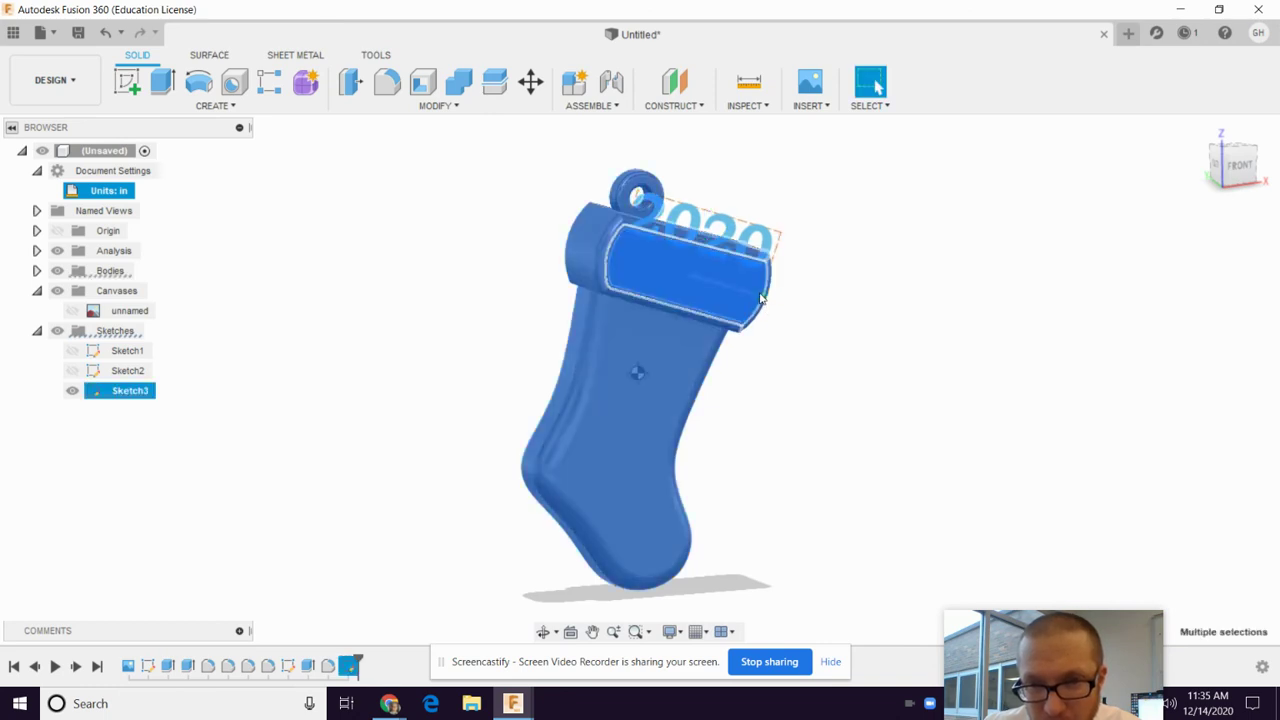
key(Escape)
click(103, 393)
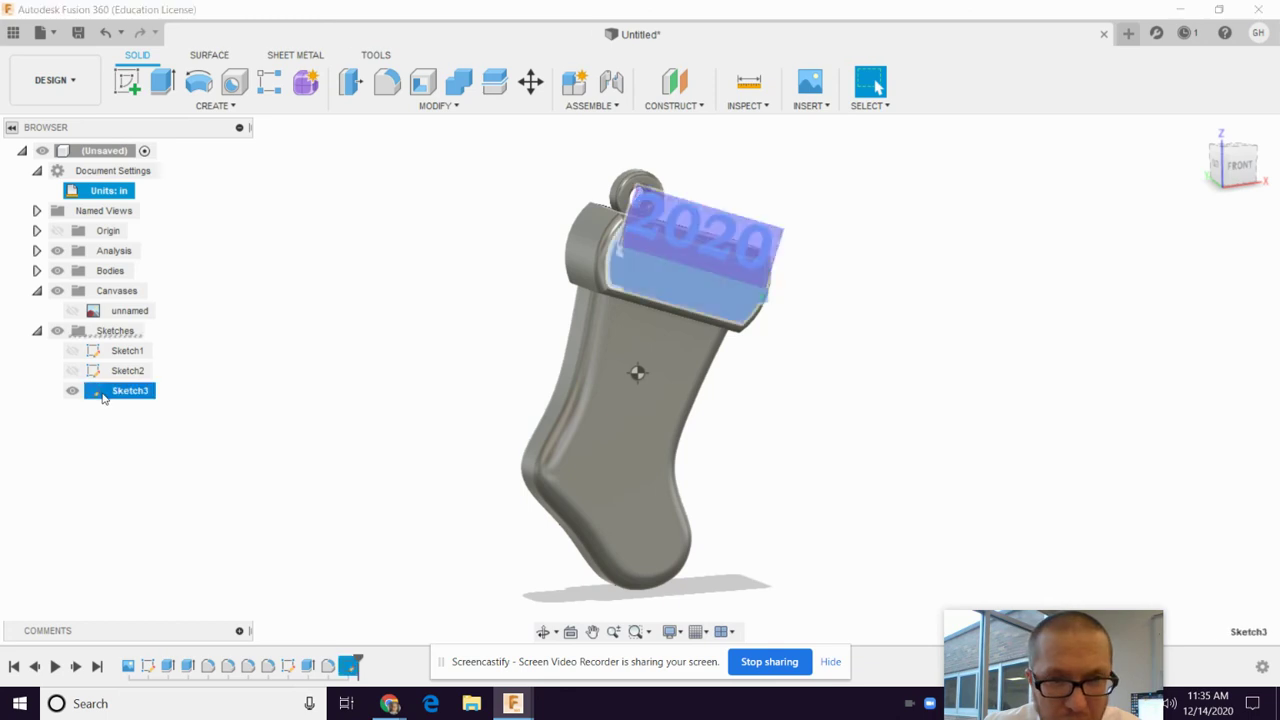
double_click(103, 393)
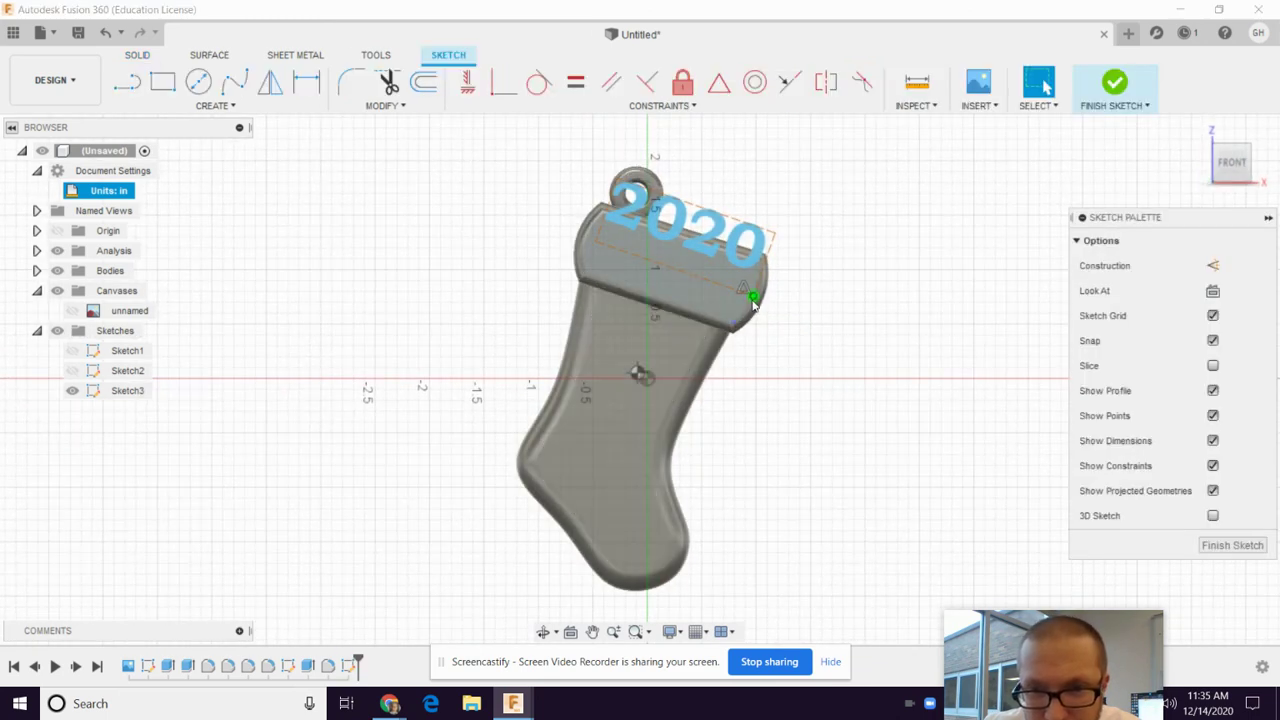
right_click(754, 305)
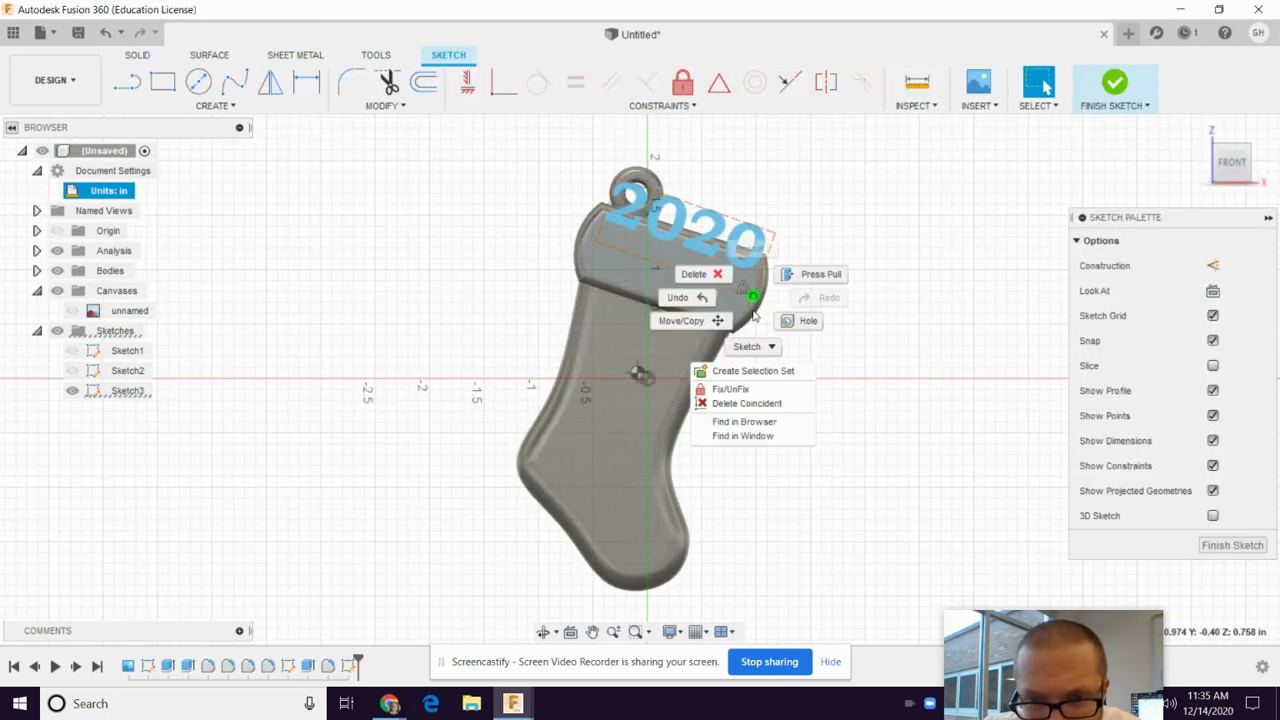
click(746, 403)
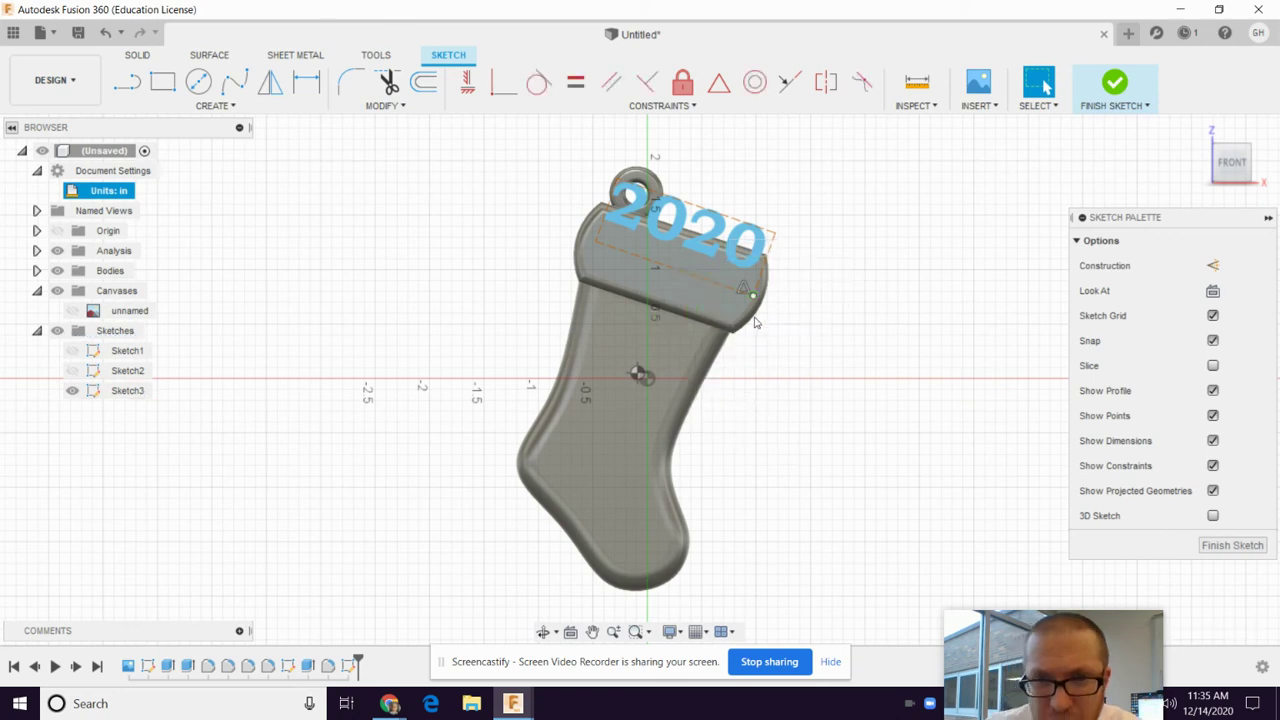
drag(726, 260, 697, 262)
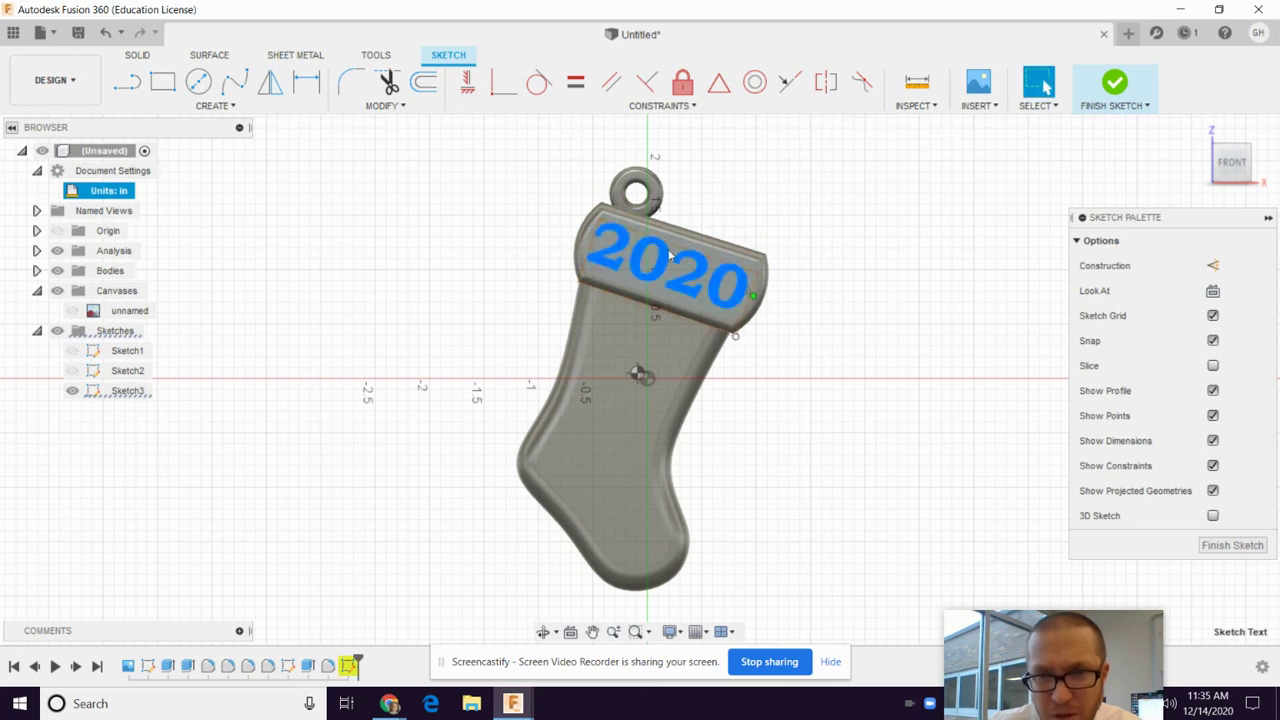
Step: Nudge the 2020 text slightly up and right, then fix the point by the cuff edge
click(599, 222)
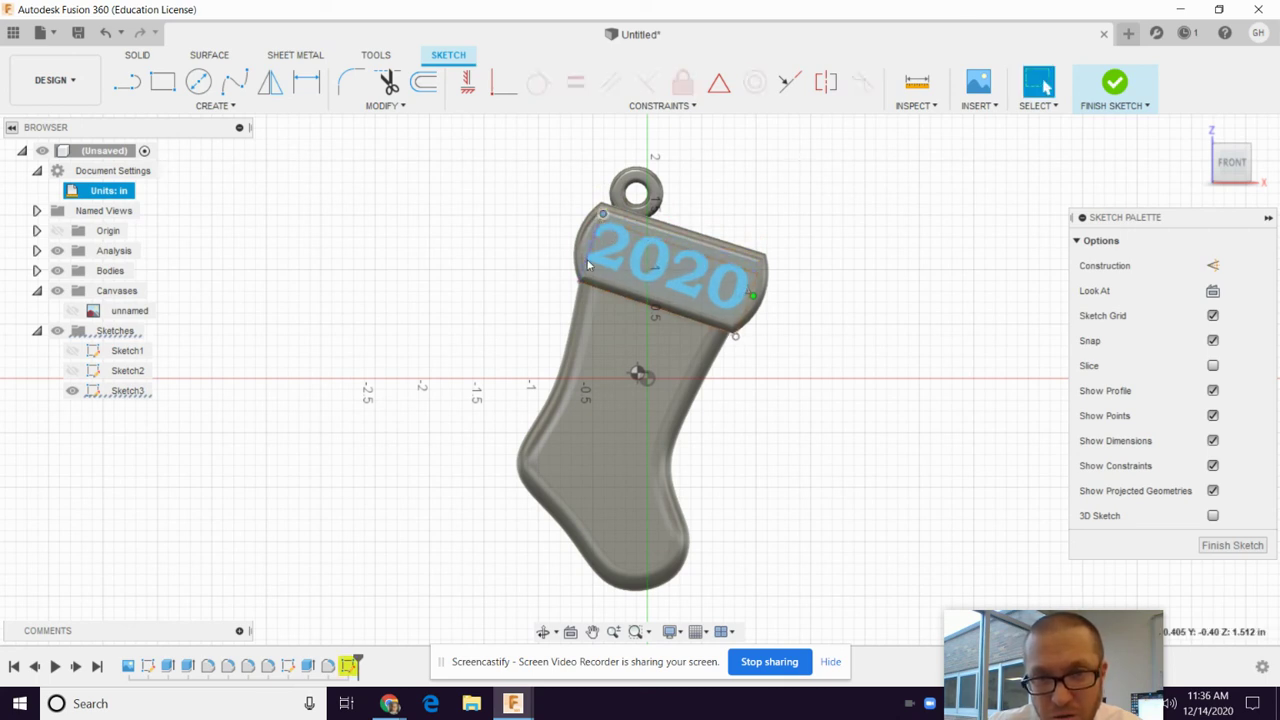
click(590, 258)
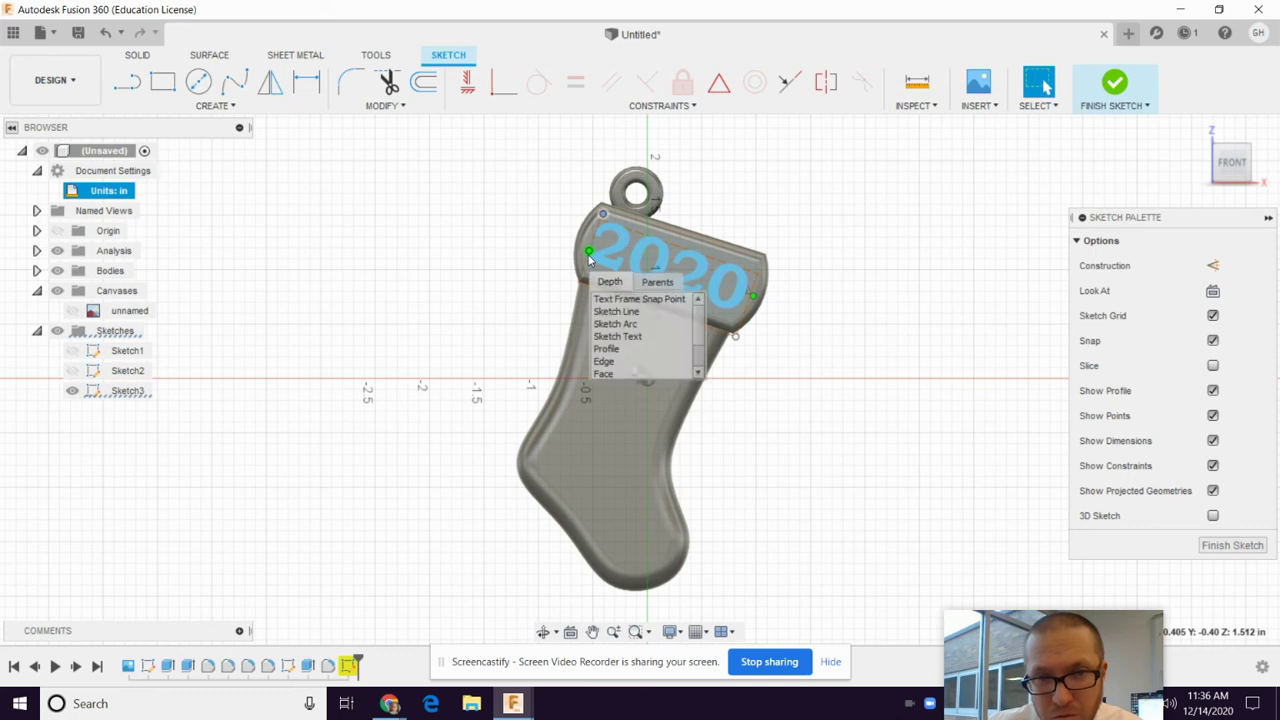
click(713, 210)
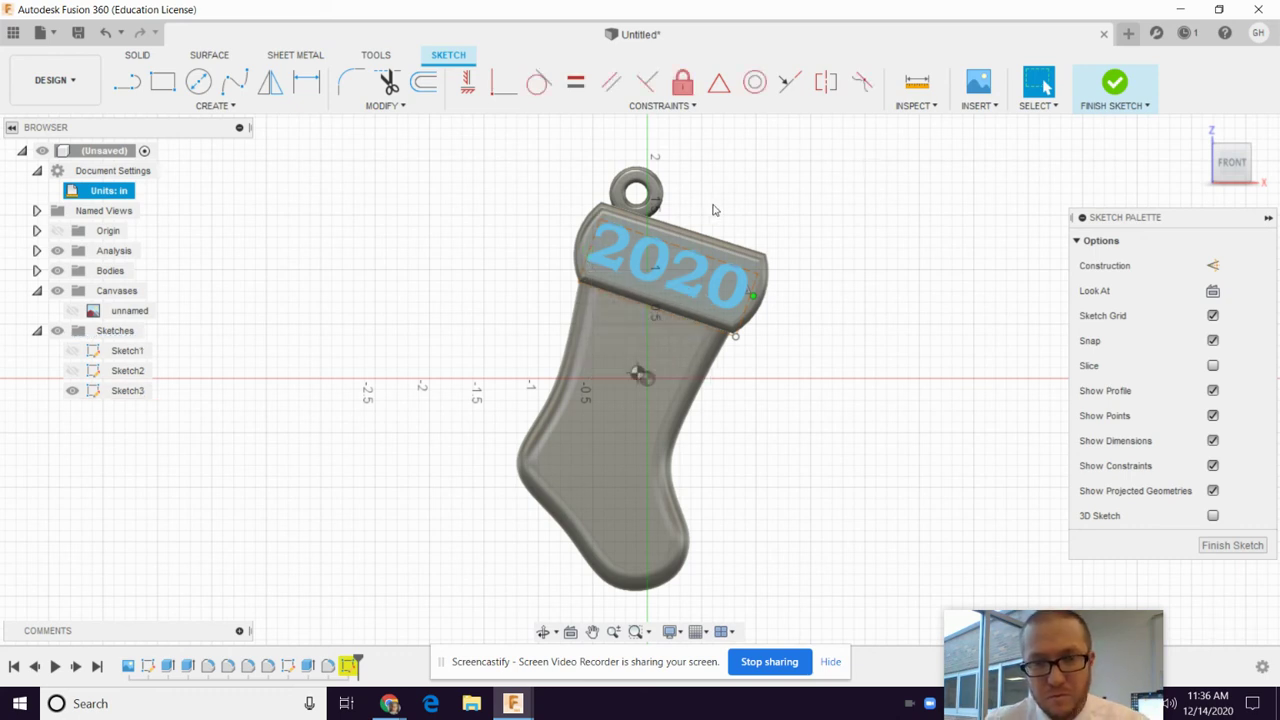
click(735, 338)
click(691, 264)
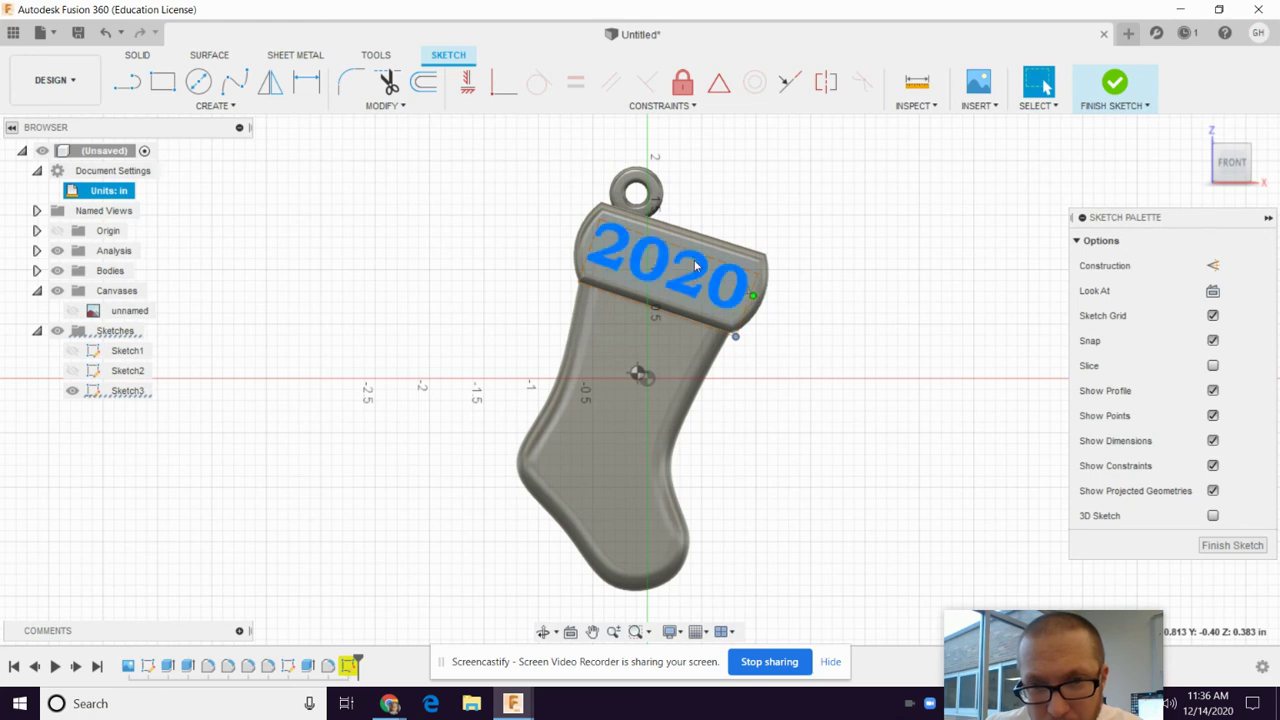
key(Escape)
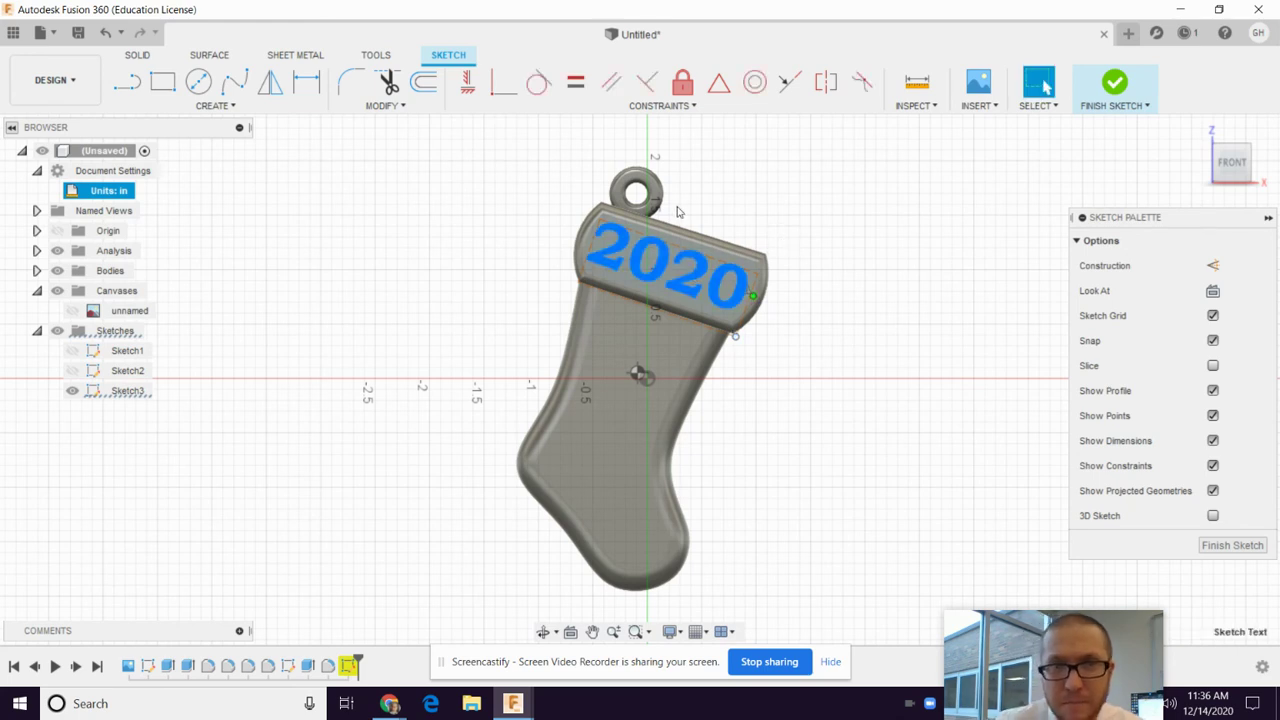
click(383, 105)
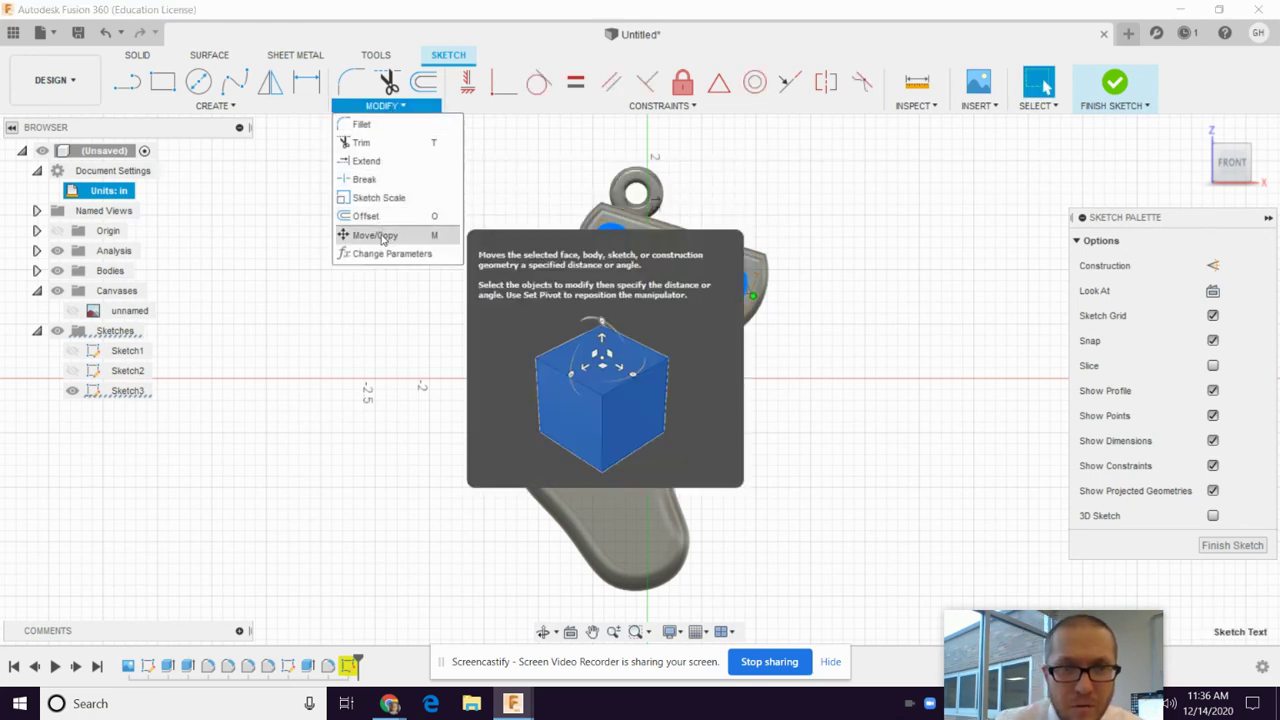
click(1070, 158)
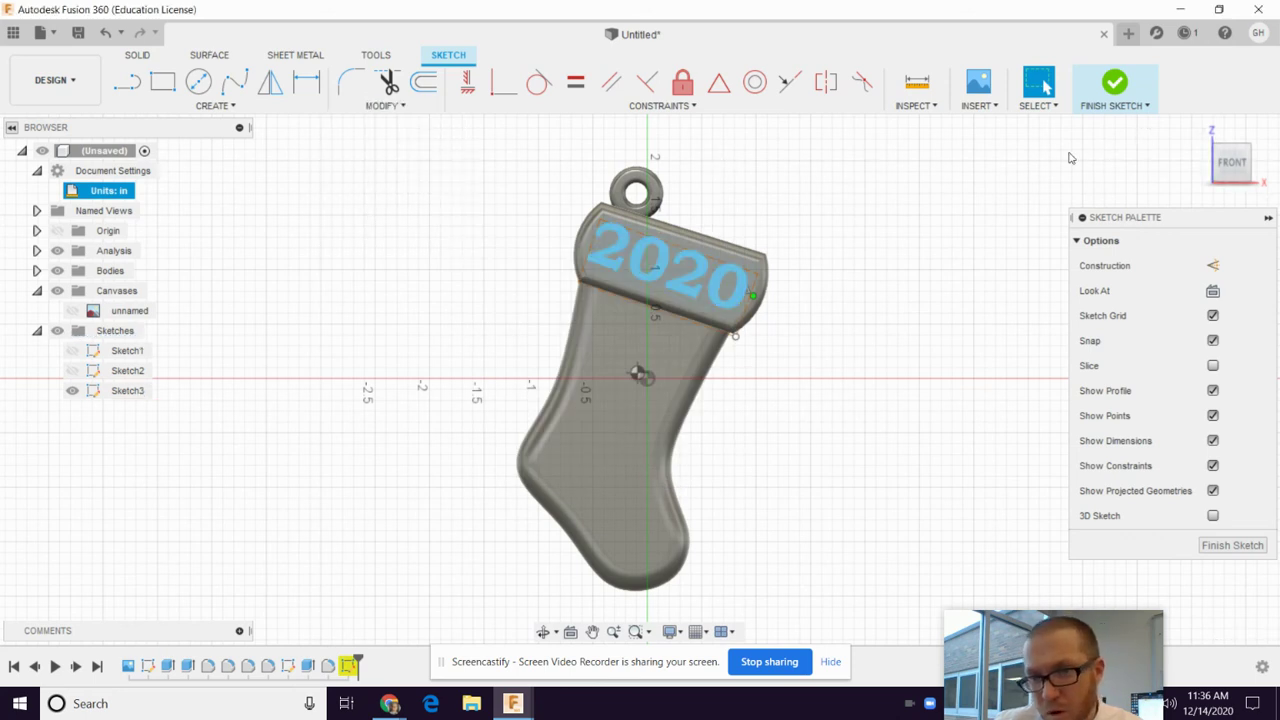
mouse_move(600, 225)
mouse_down()
mouse_move(609, 218)
mouse_move(602, 230)
mouse_up()
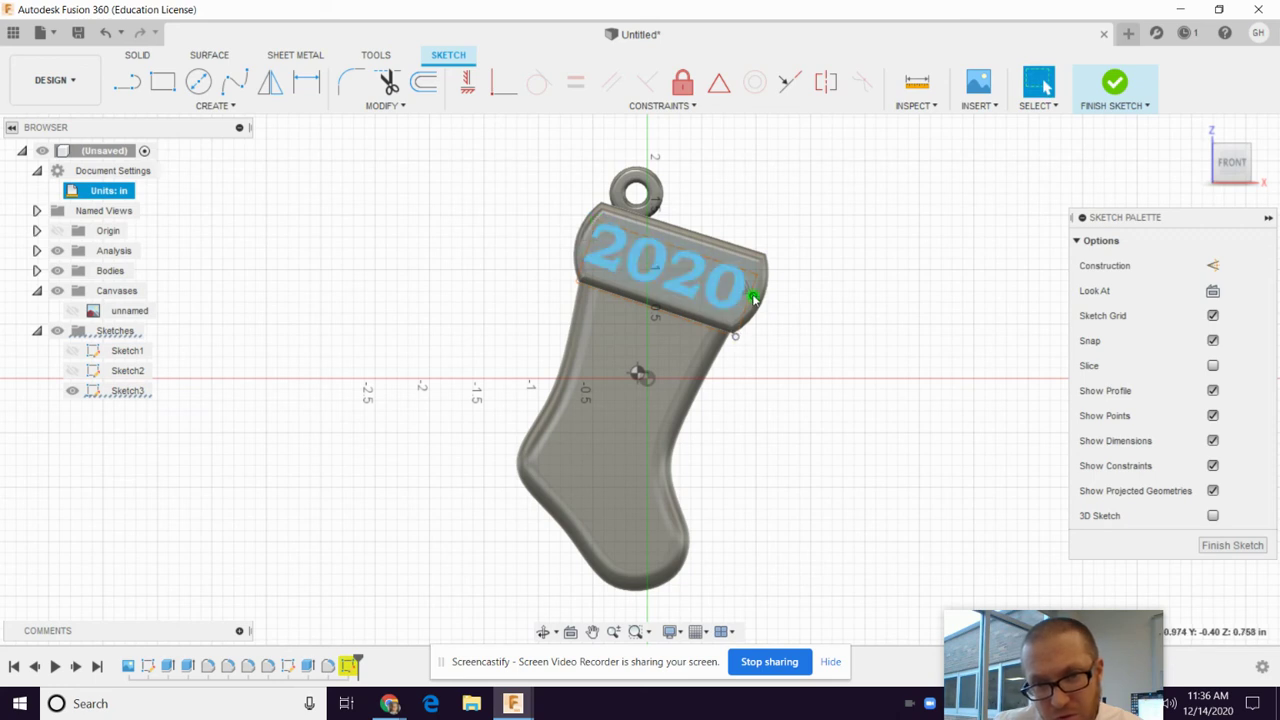
click(755, 290)
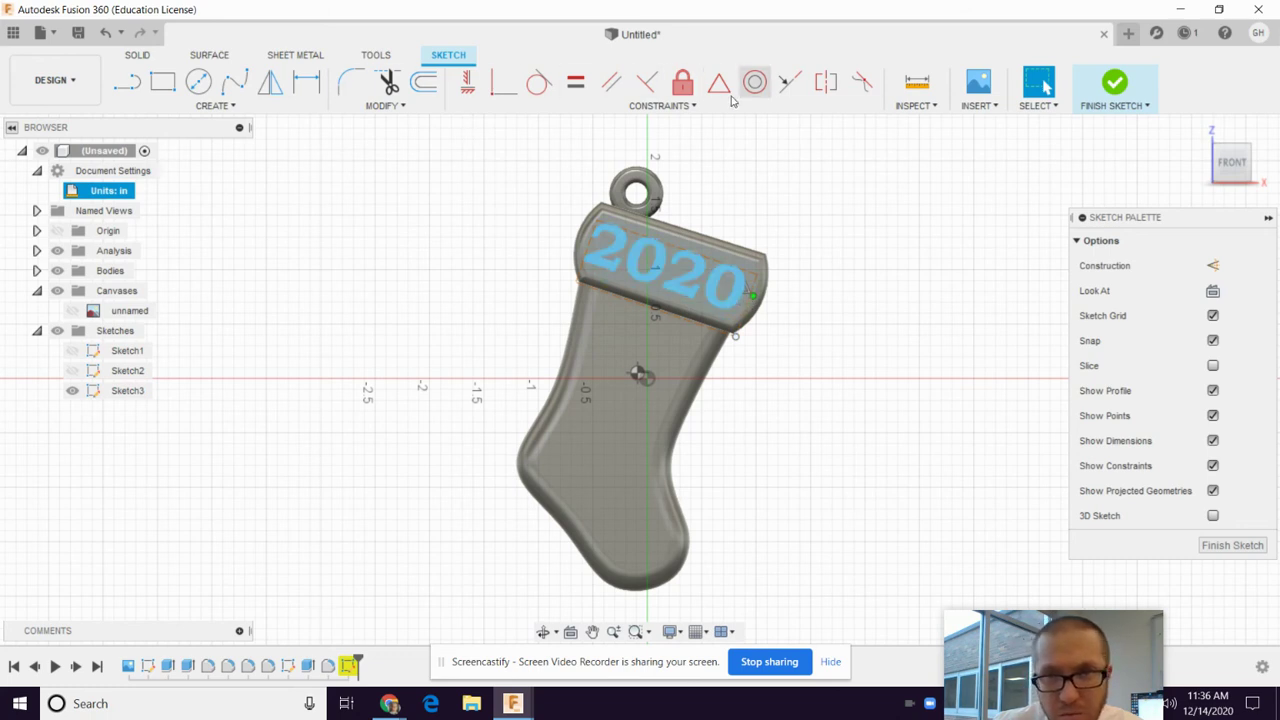
click(682, 82)
click(735, 342)
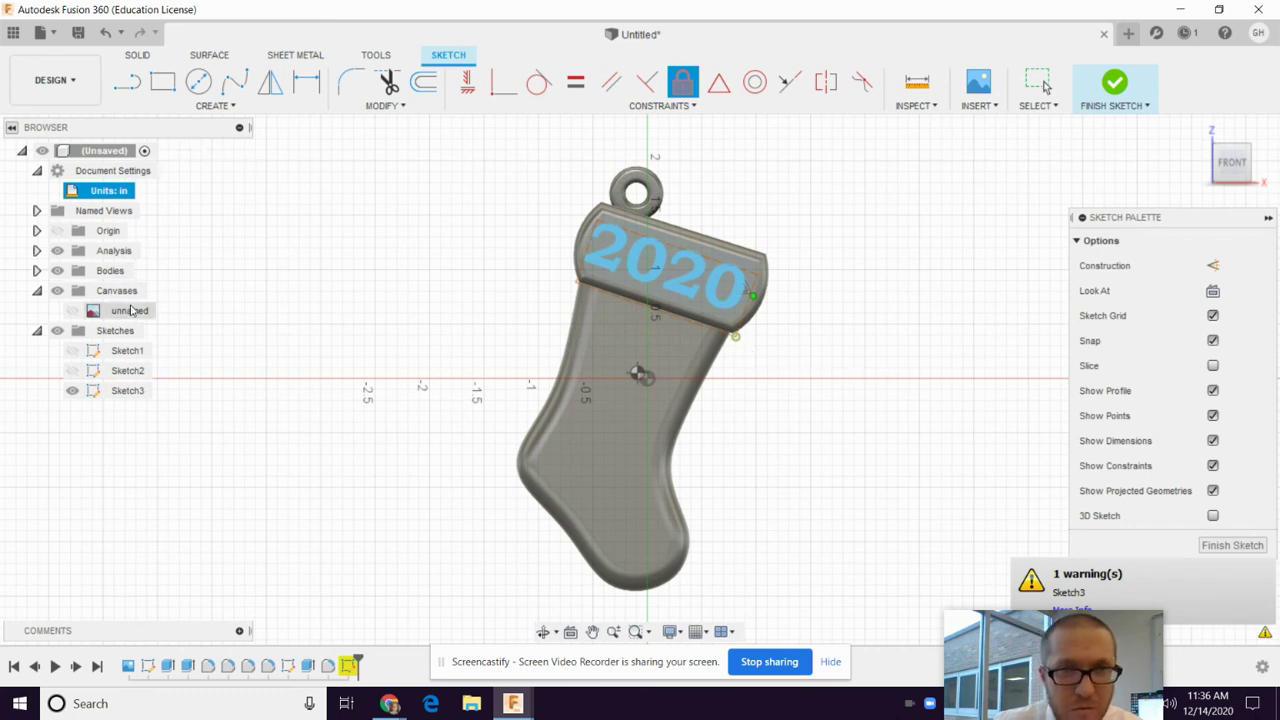
Step: Move the 2020 text onto the cuff corner and rotate it along the slanted cuff top
key(Escape)
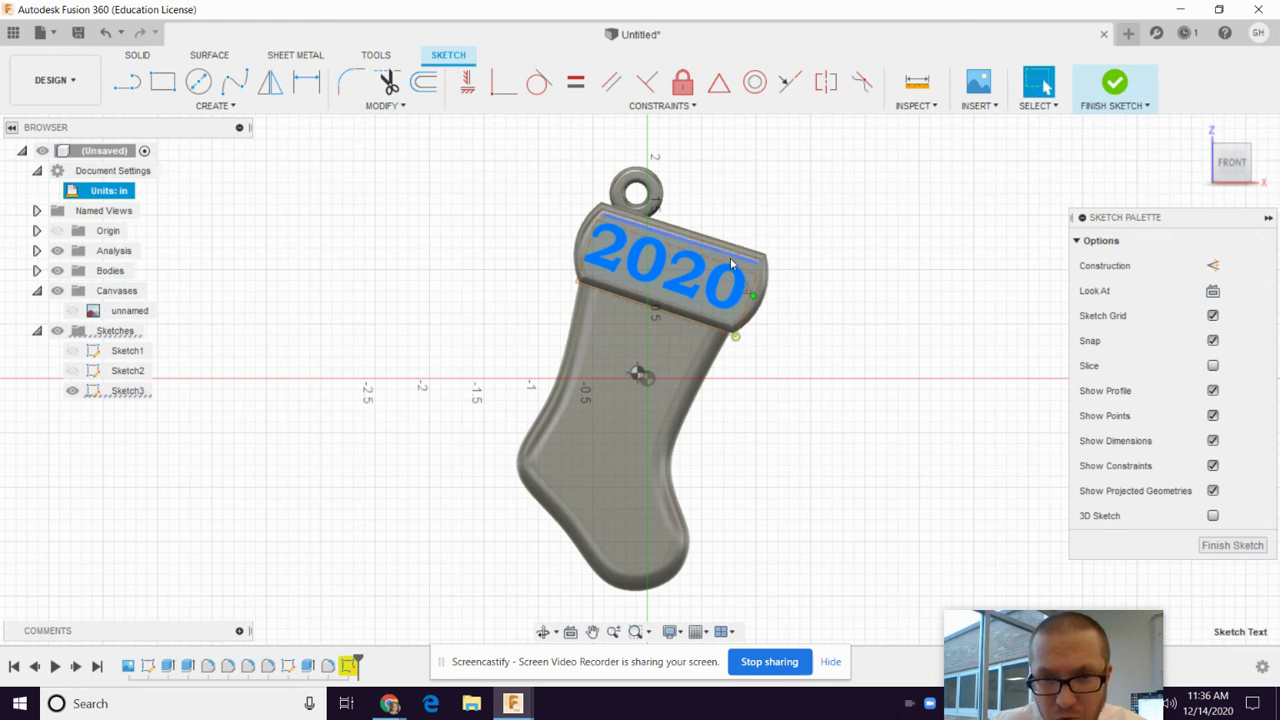
click(738, 222)
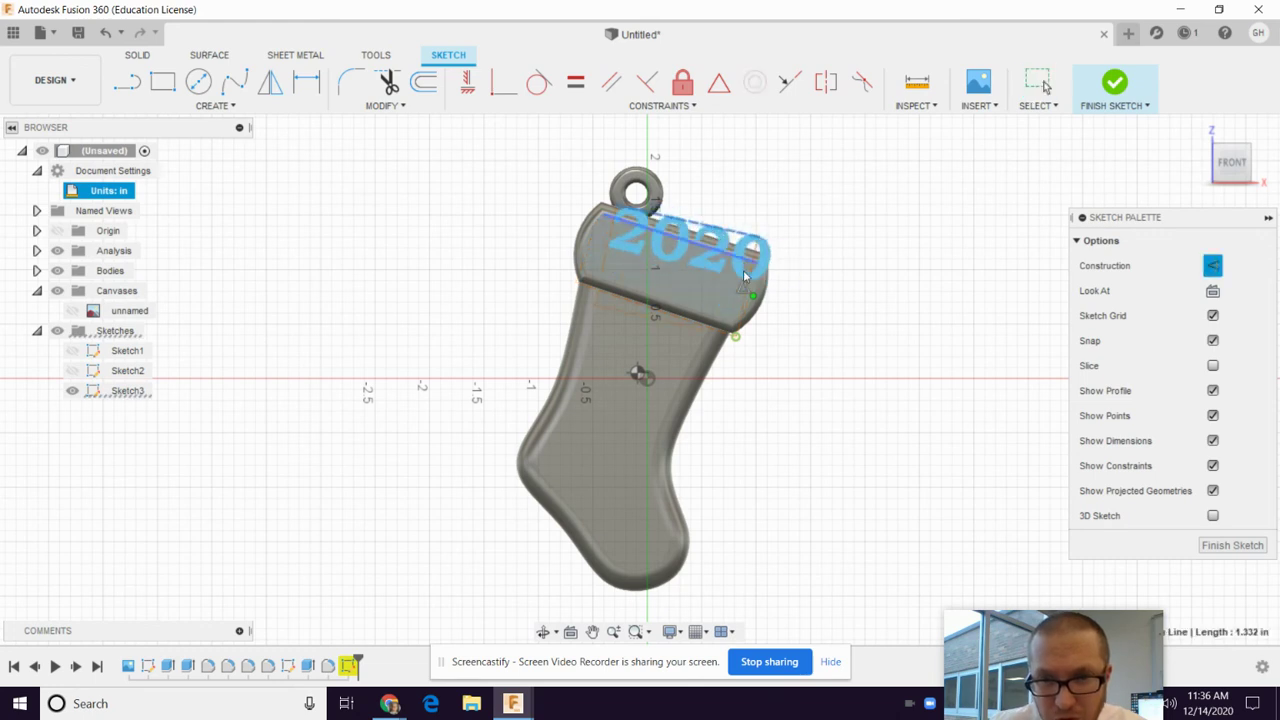
click(625, 206)
drag(627, 210, 614, 214)
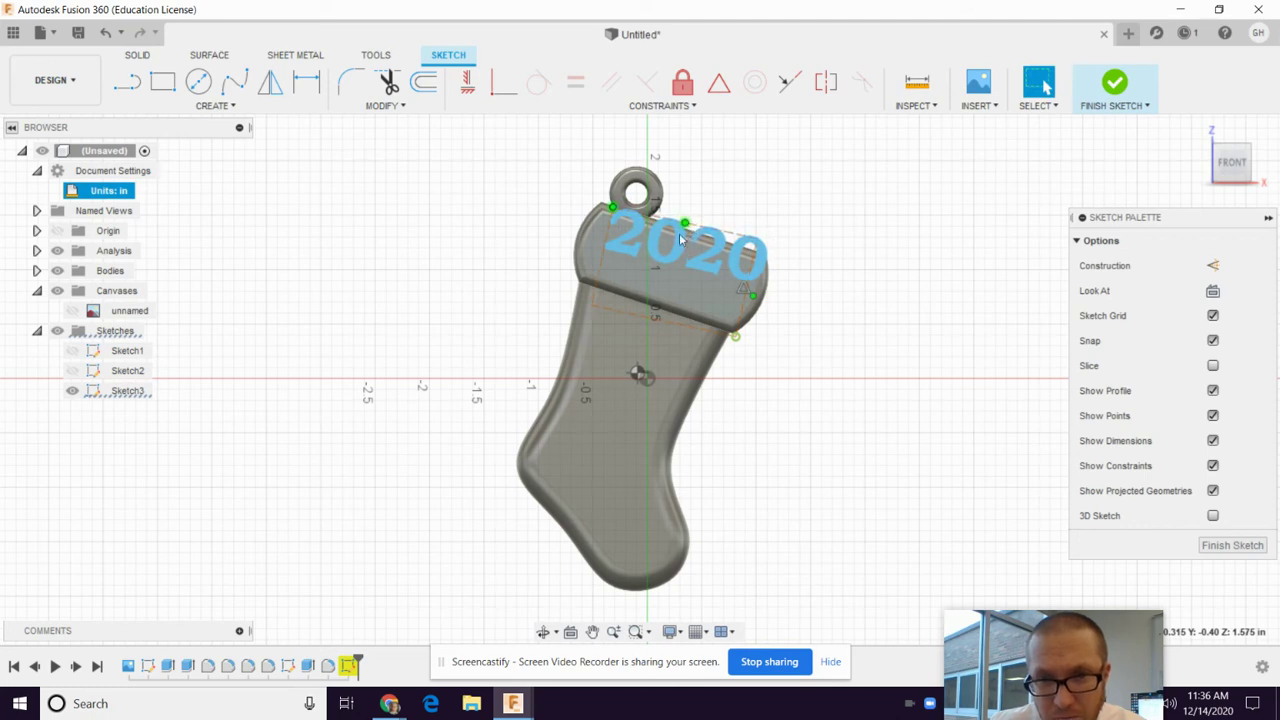
drag(750, 235, 728, 278)
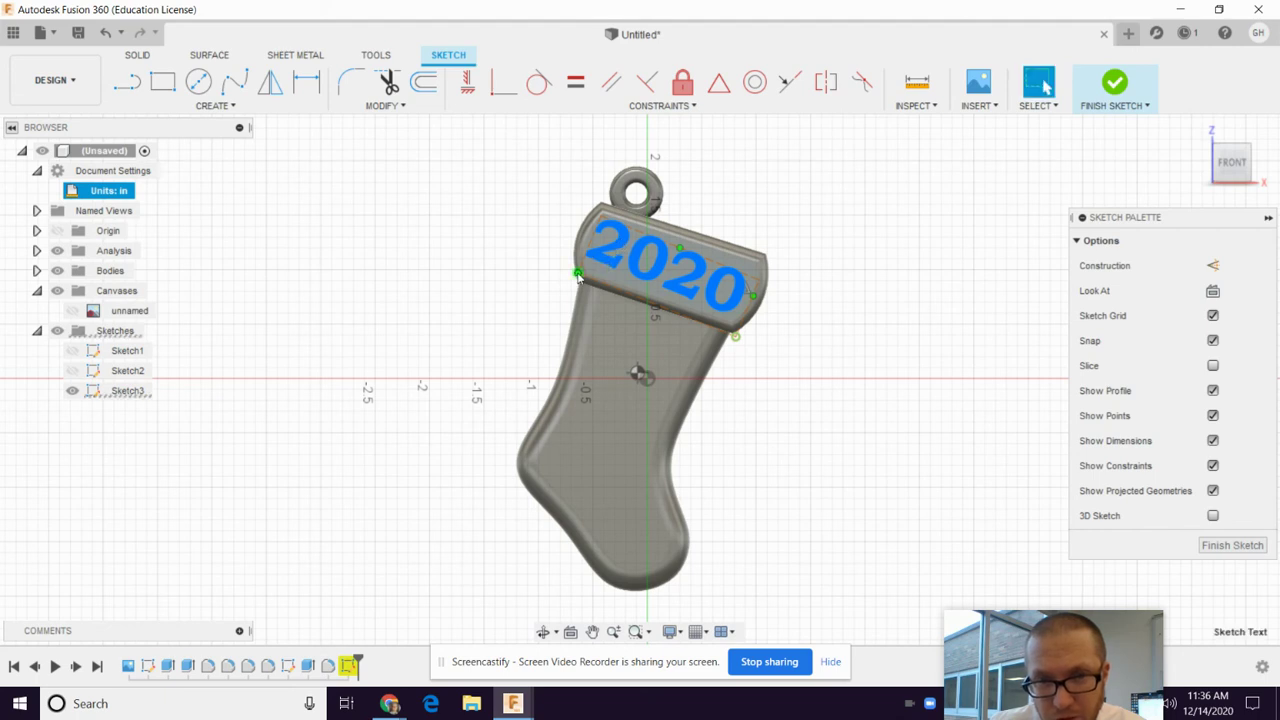
Step: Clear the text selection and finish the text sketch
key(Escape)
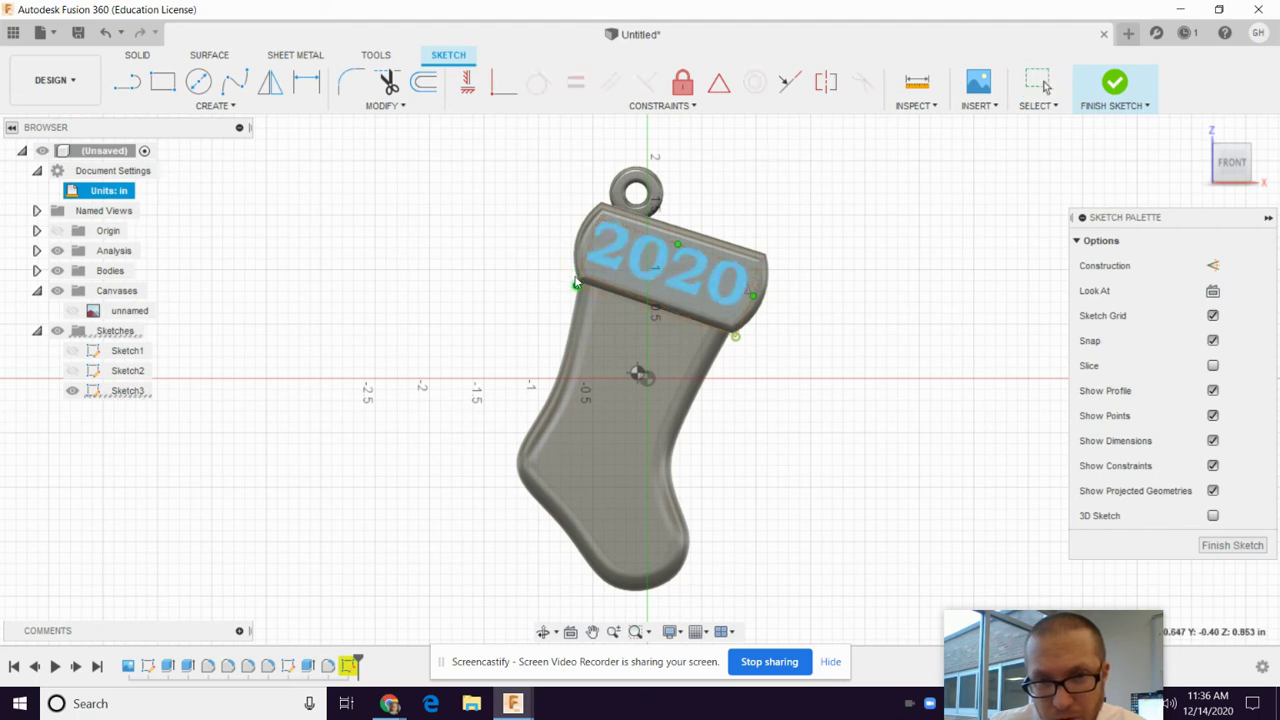
key(Escape)
click(916, 259)
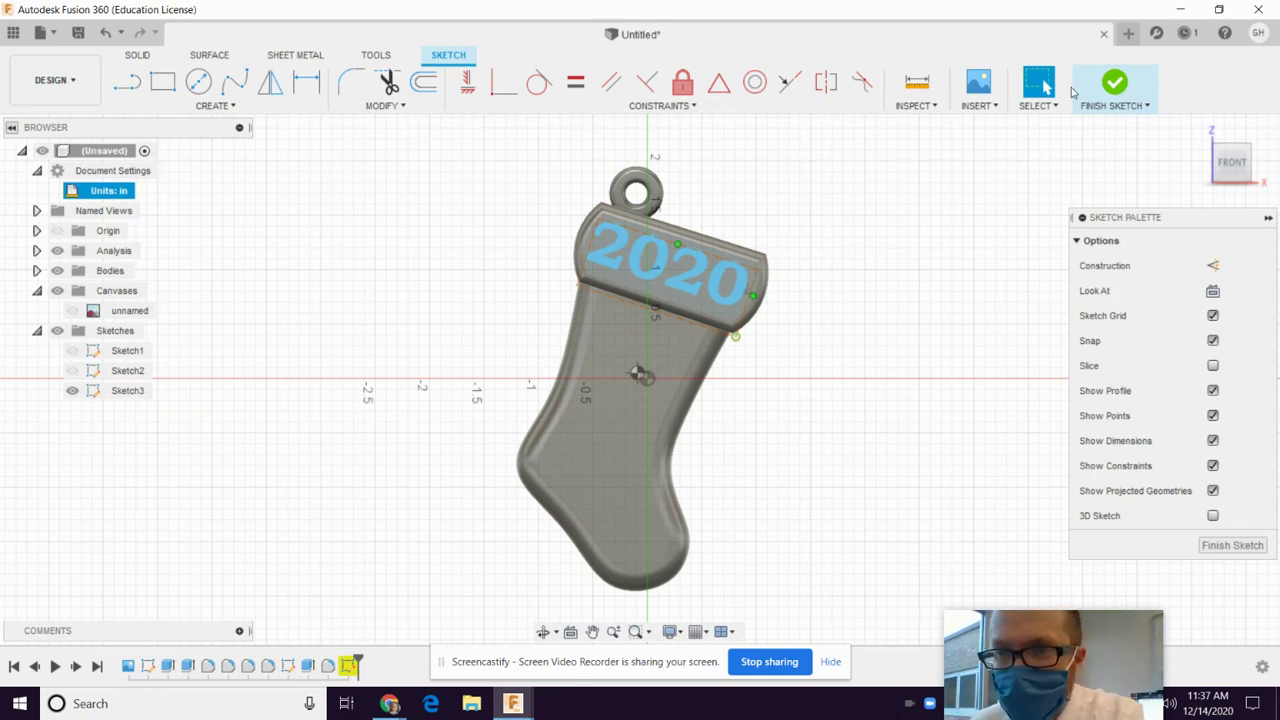
click(1113, 88)
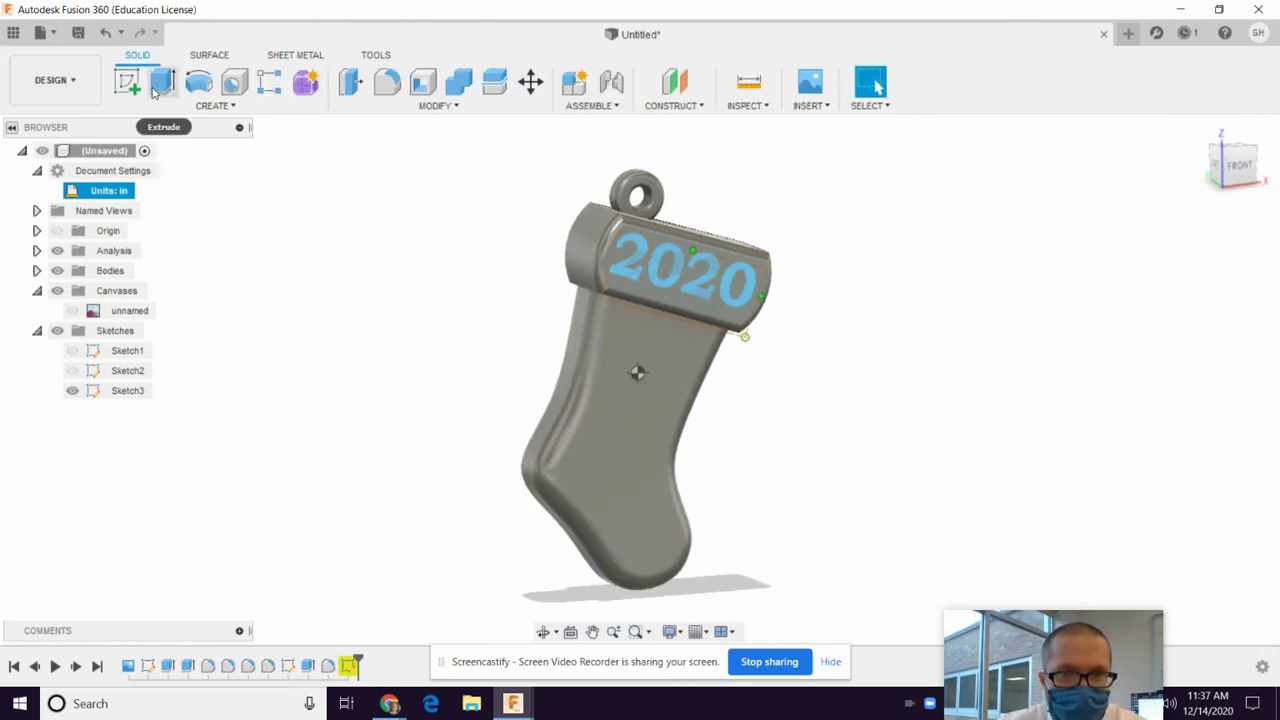
Step: Extrude the 2020 text profiles 0.05 in with the Cut operation
click(155, 90)
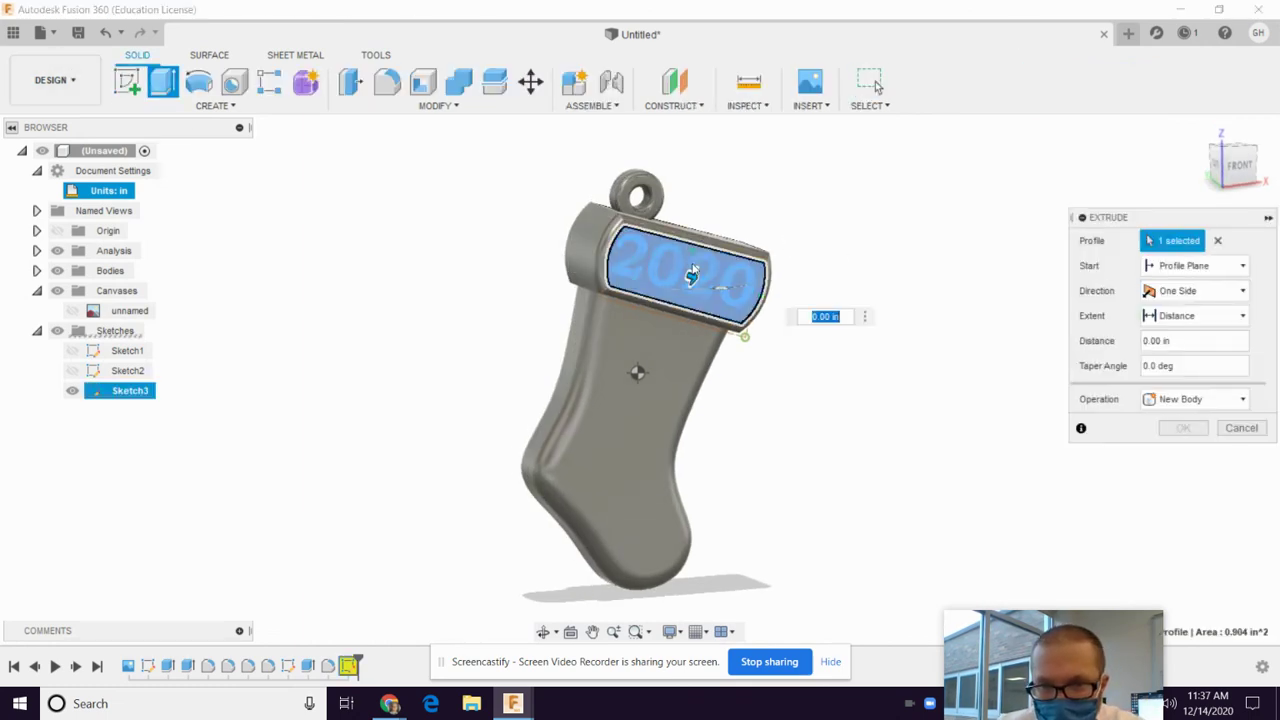
click(692, 275)
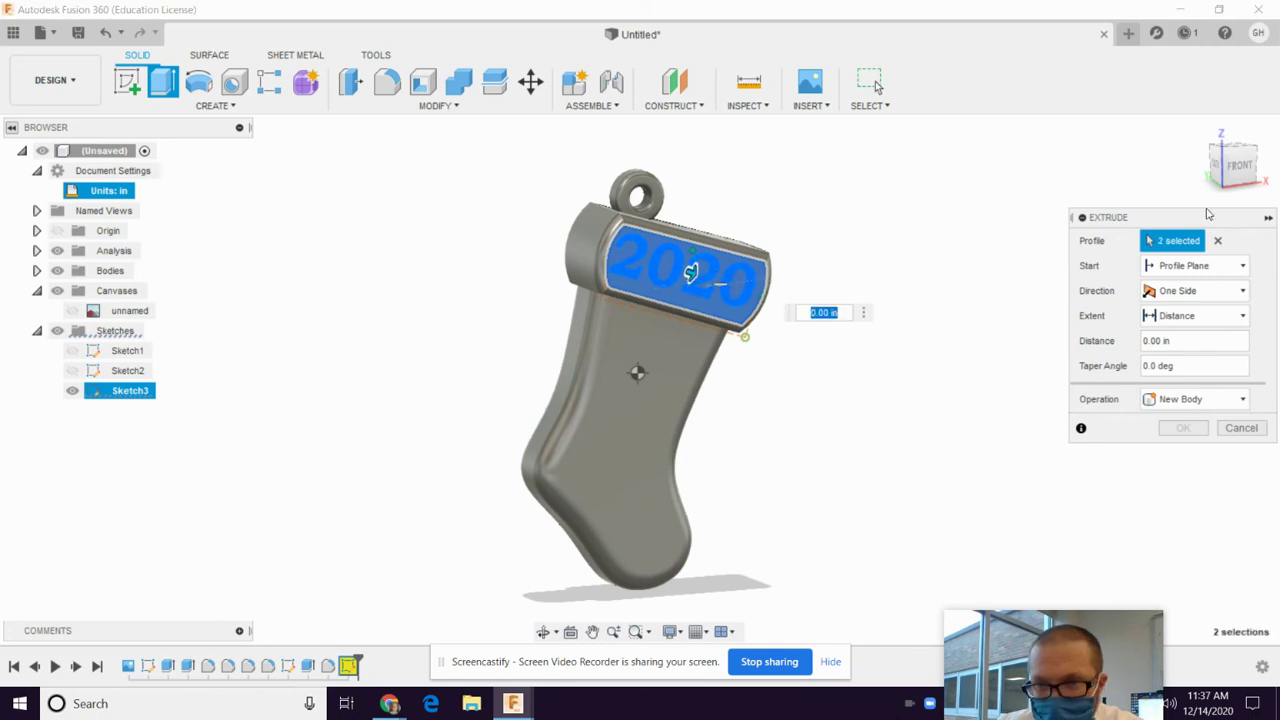
click(1180, 342)
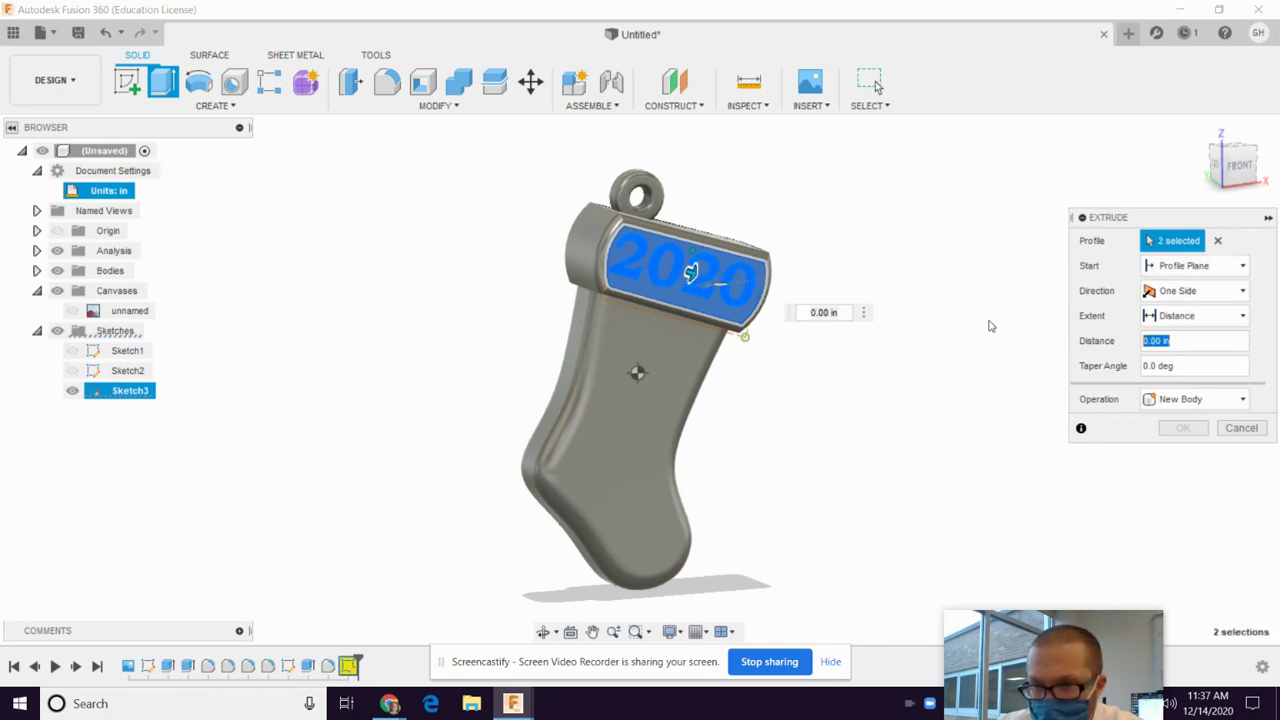
text(.05)
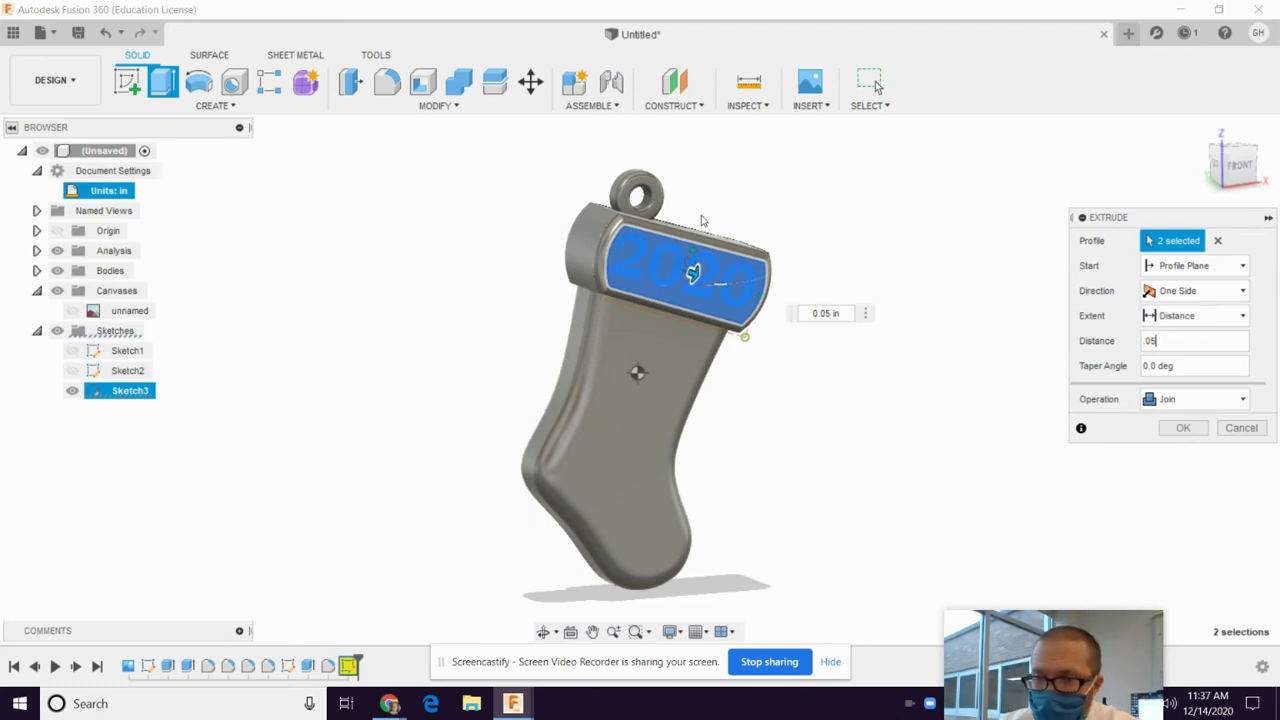
click(1213, 398)
click(1168, 440)
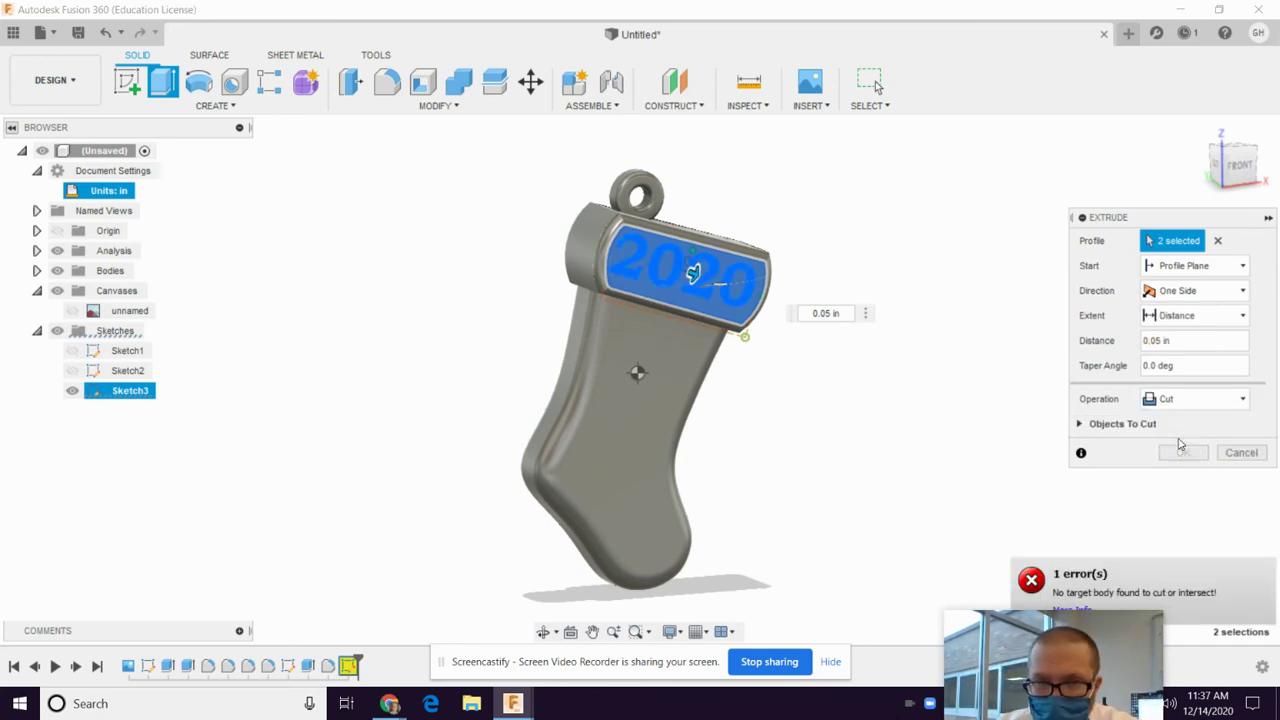
Step: Keep the extrusion one-sided, set distance to -0.05 in, apply the cut, then show Sketch3
click(1160, 290)
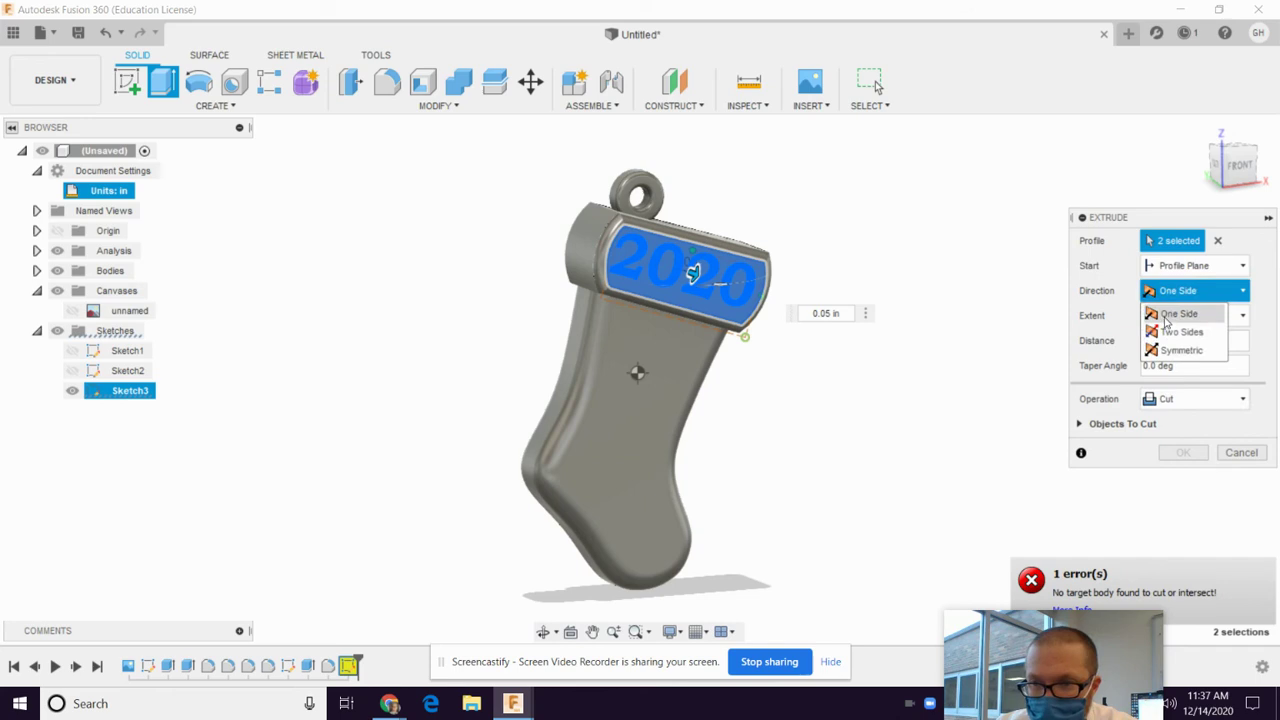
click(1164, 318)
click(1156, 341)
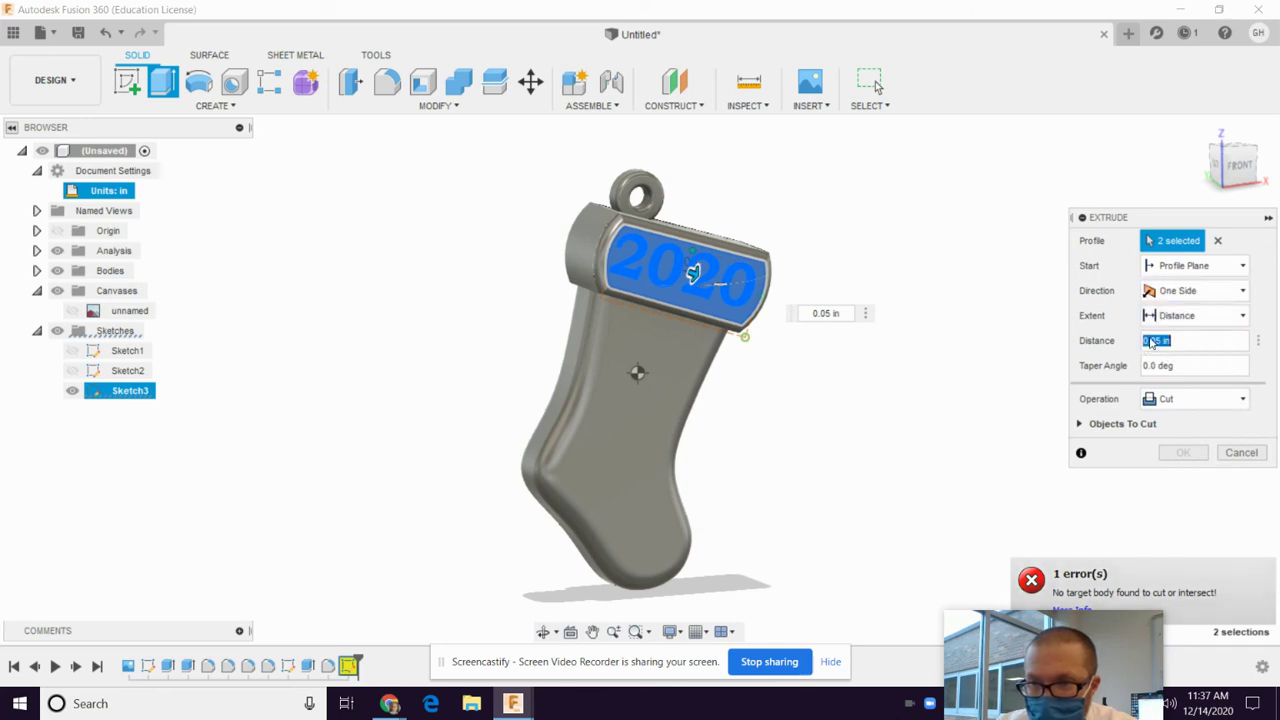
click(1145, 340)
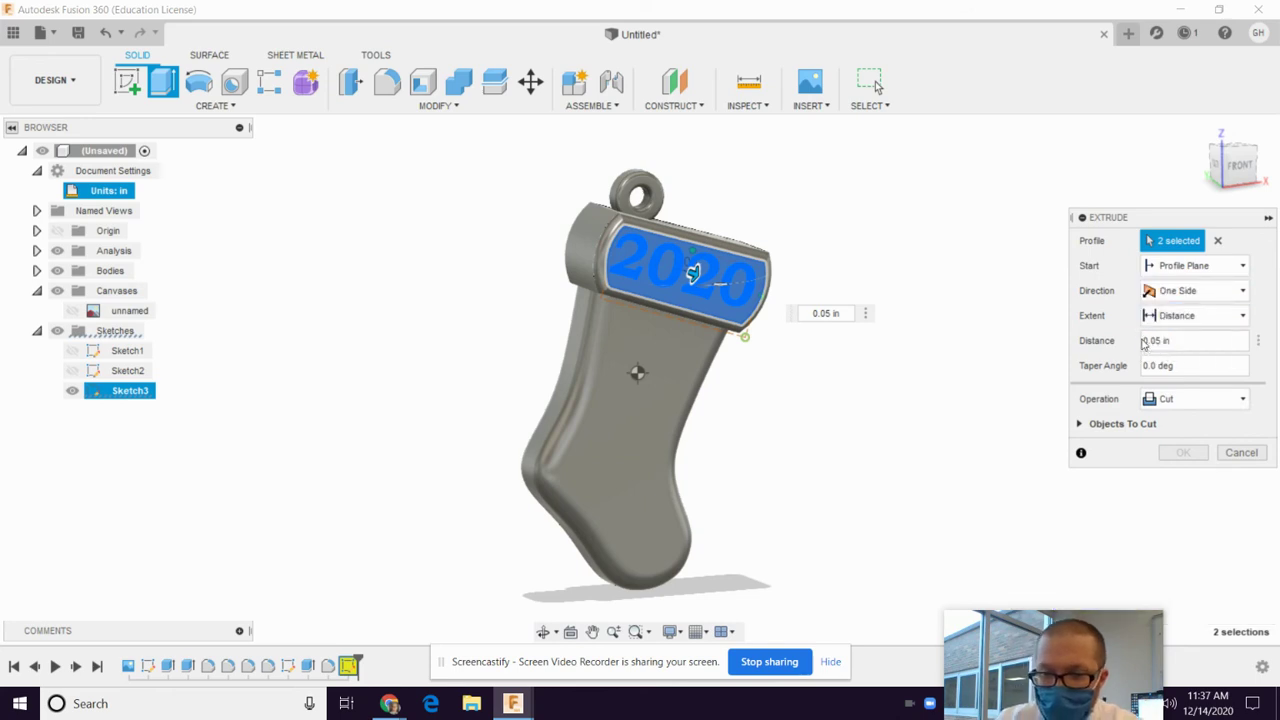
text(-)
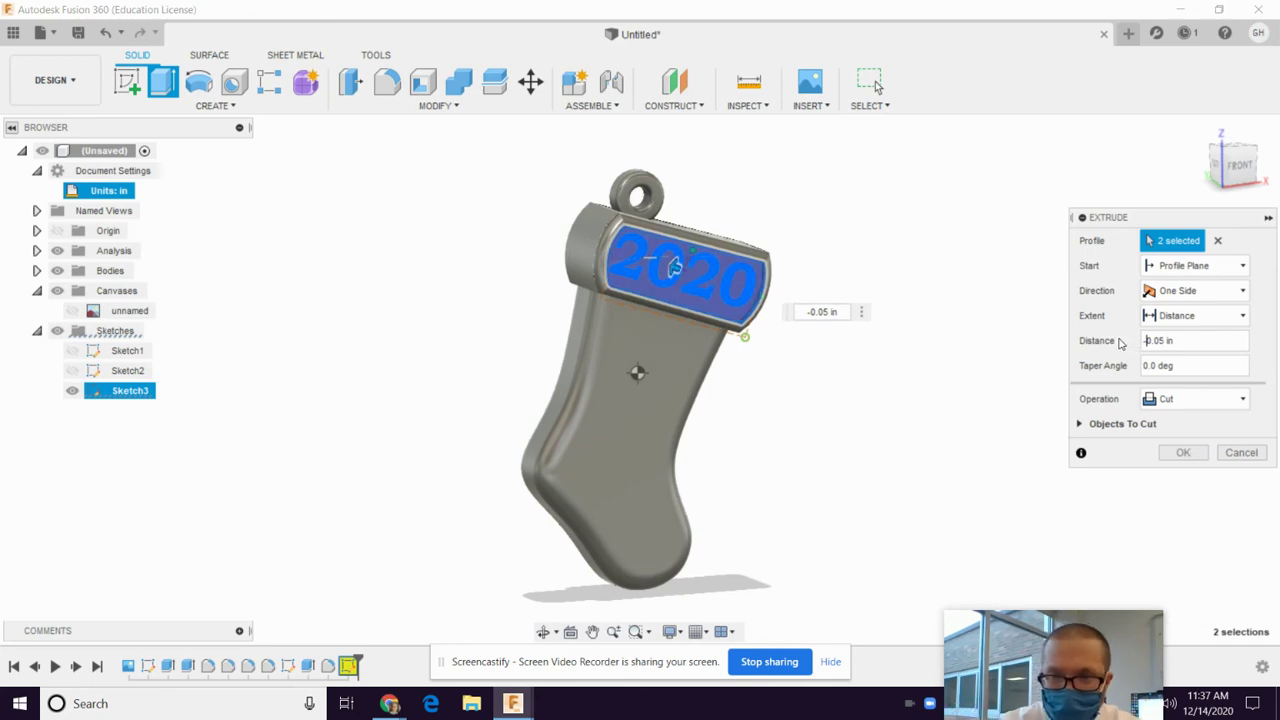
click(1183, 452)
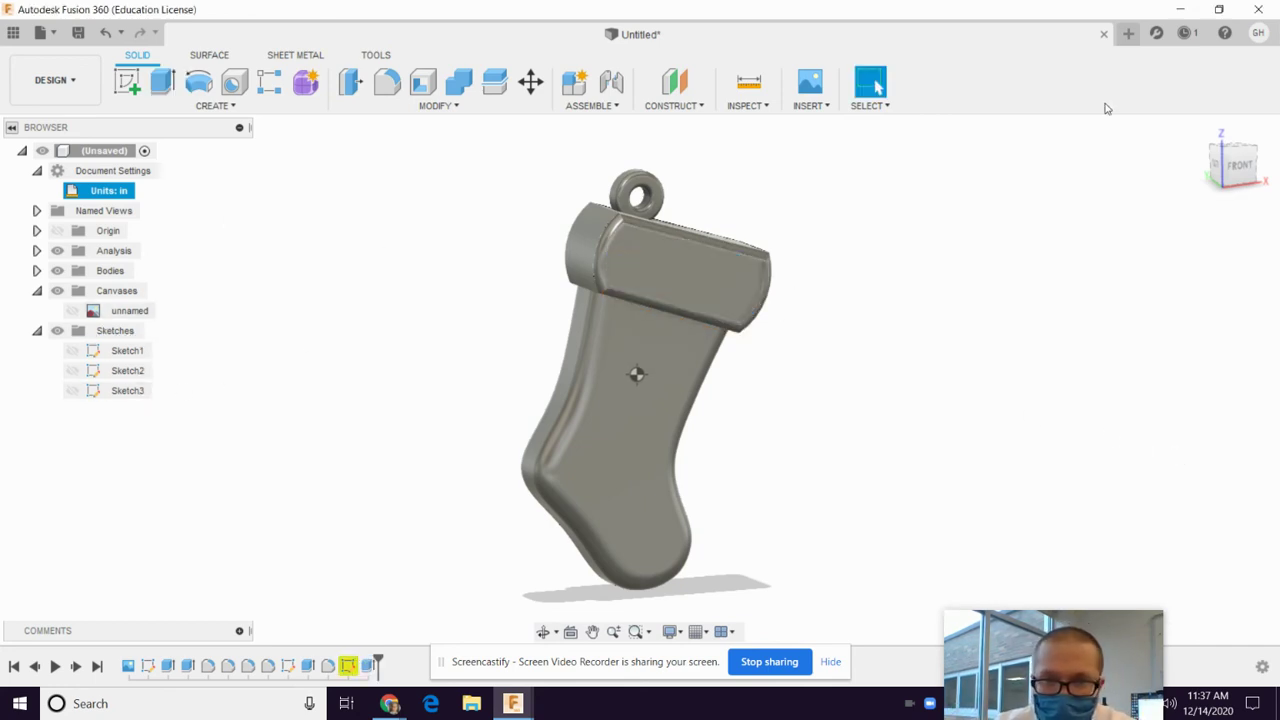
click(71, 392)
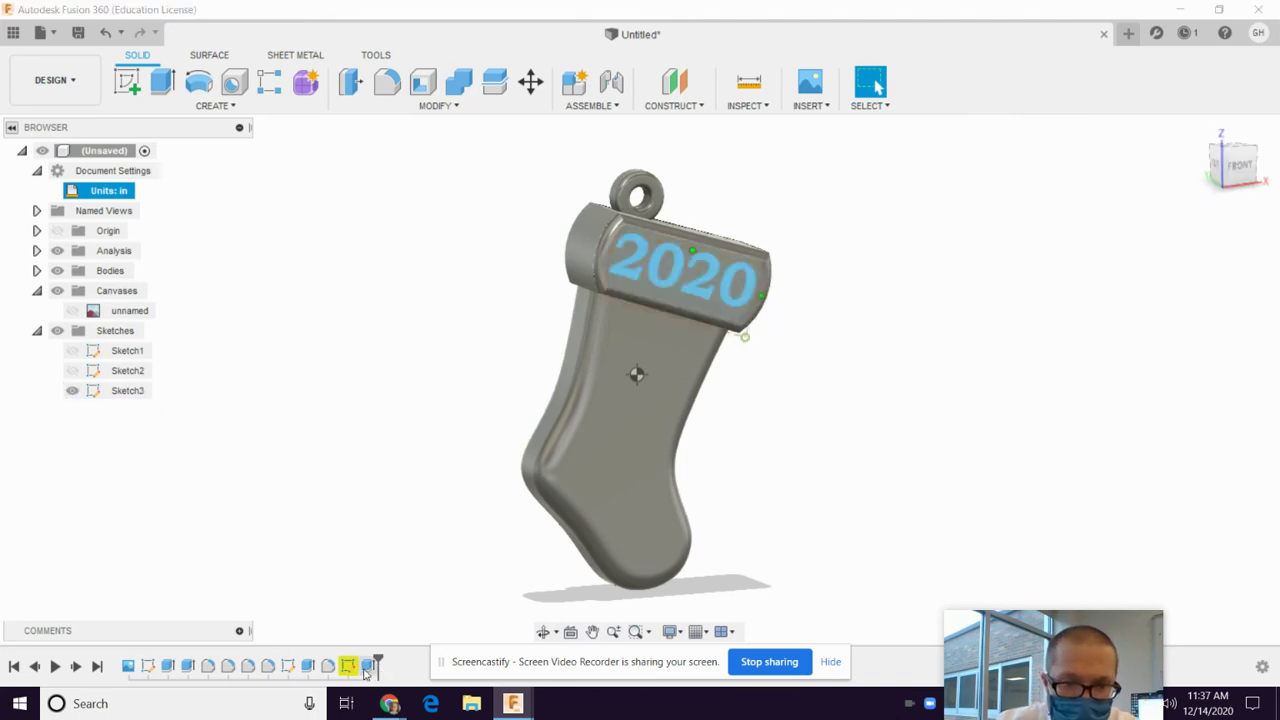
Step: Delete the Extrude4 cut from the timeline and start a new feature from the Create menu
right_click(368, 667)
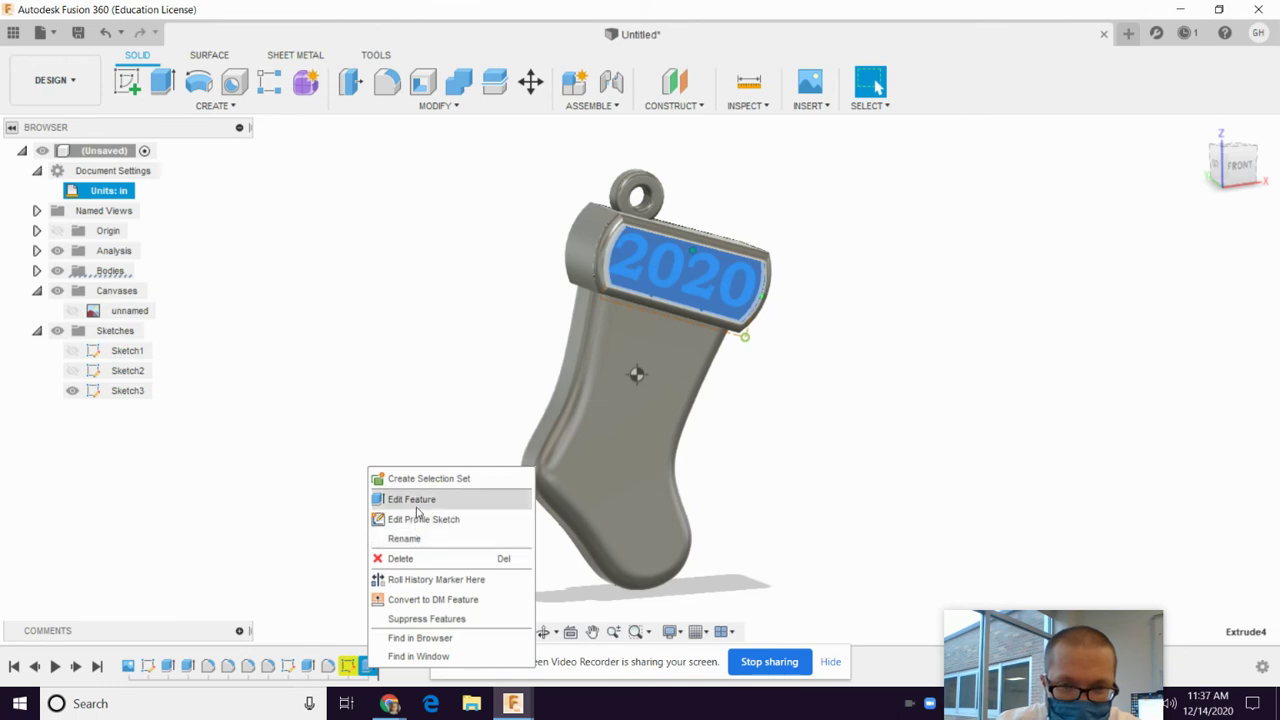
click(410, 558)
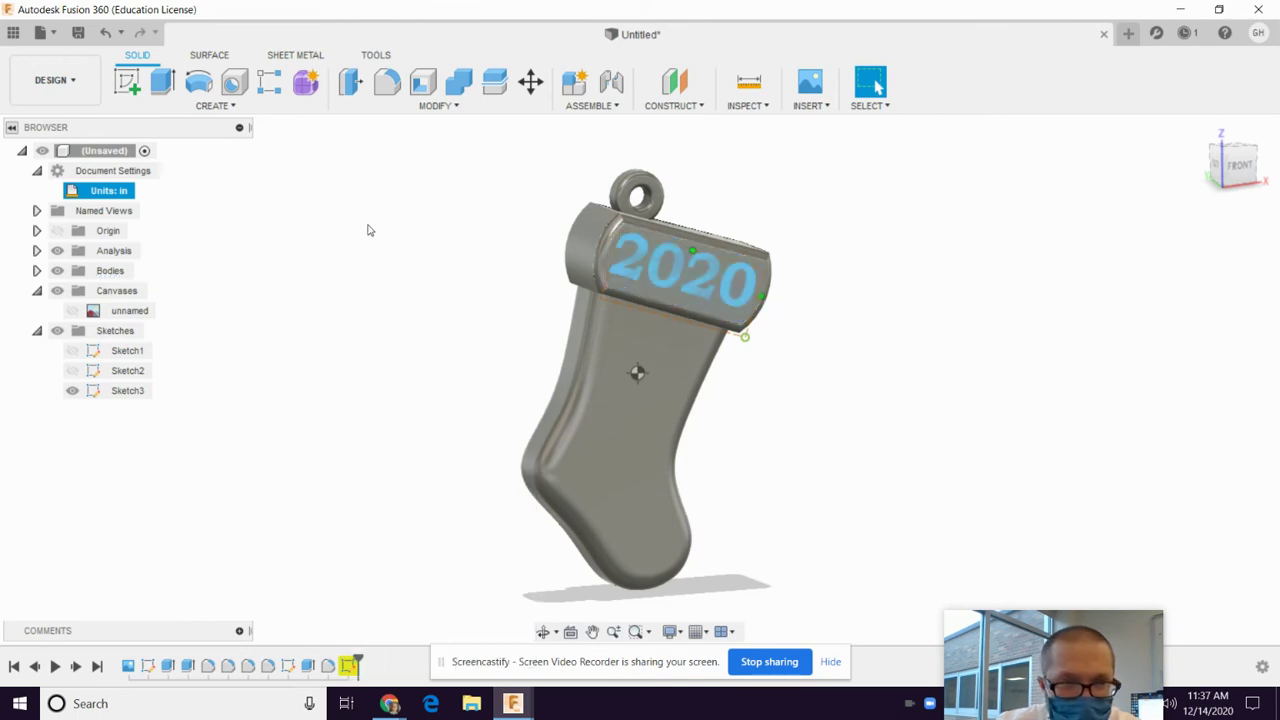
click(163, 82)
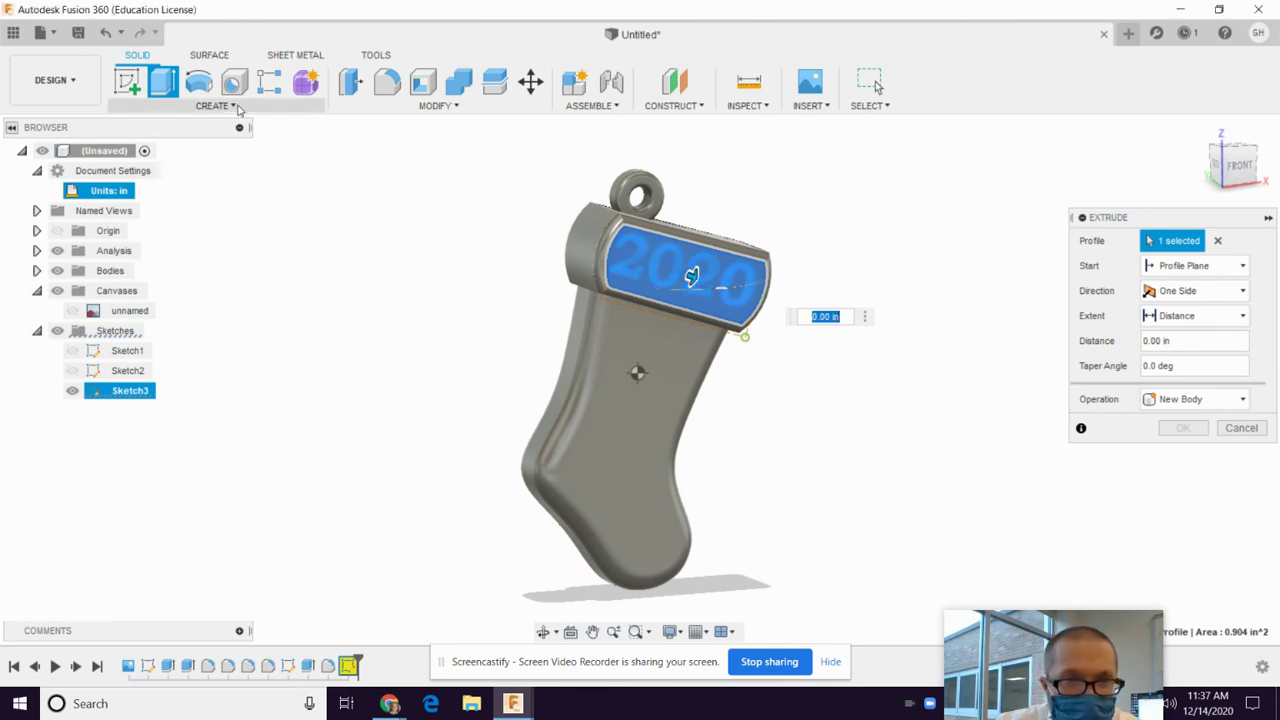
click(233, 106)
Step: Emboss the 2020 sketch profile with the Deboss effect into the stocking's curved cuff face
click(150, 306)
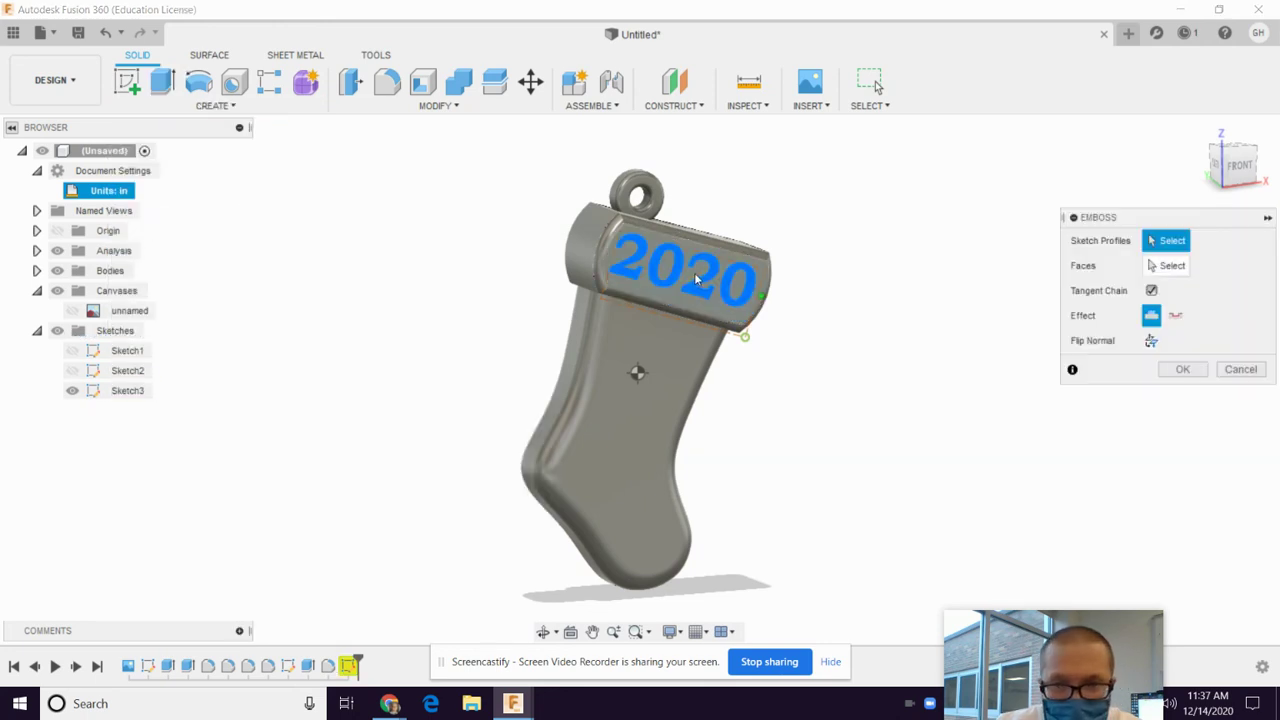
click(676, 272)
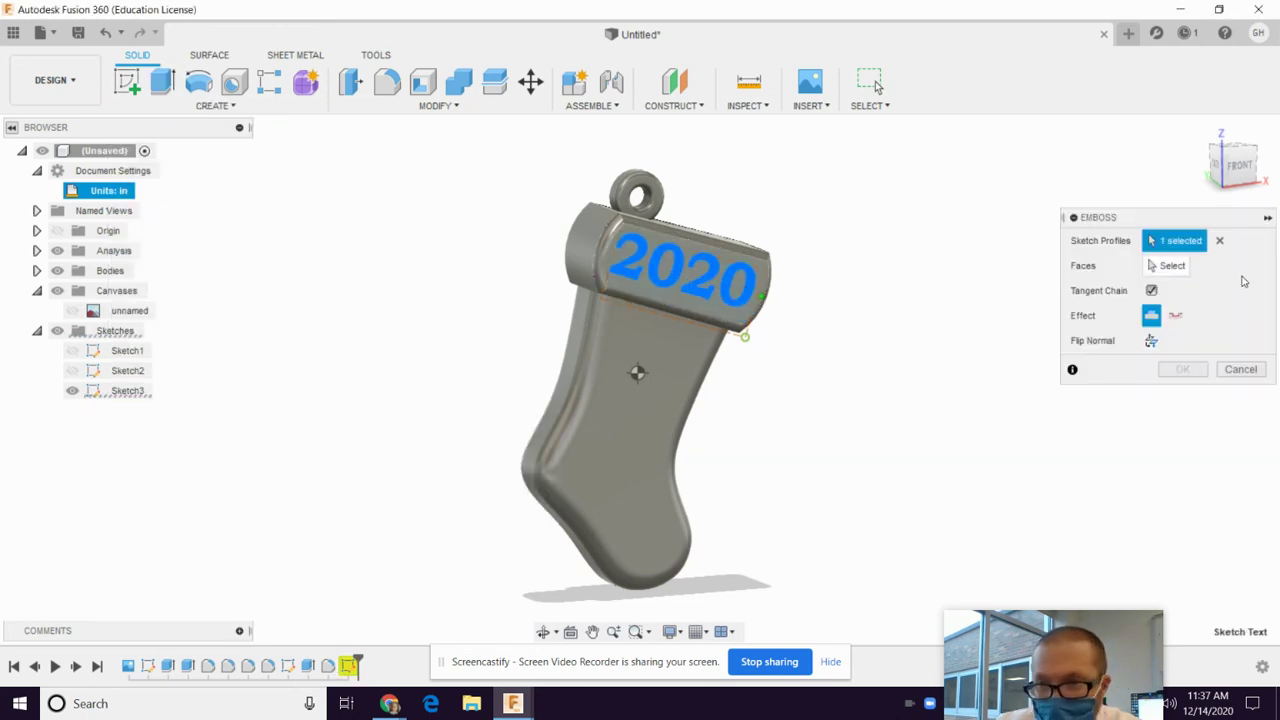
click(1175, 315)
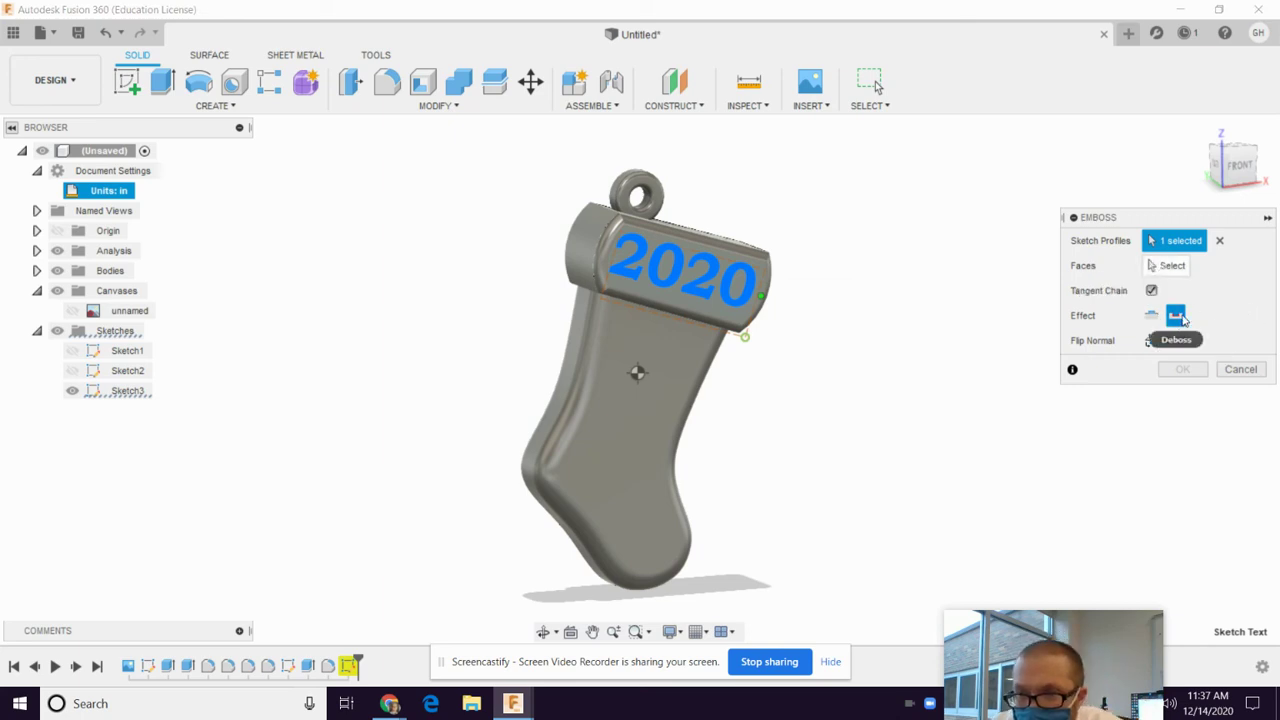
click(1168, 265)
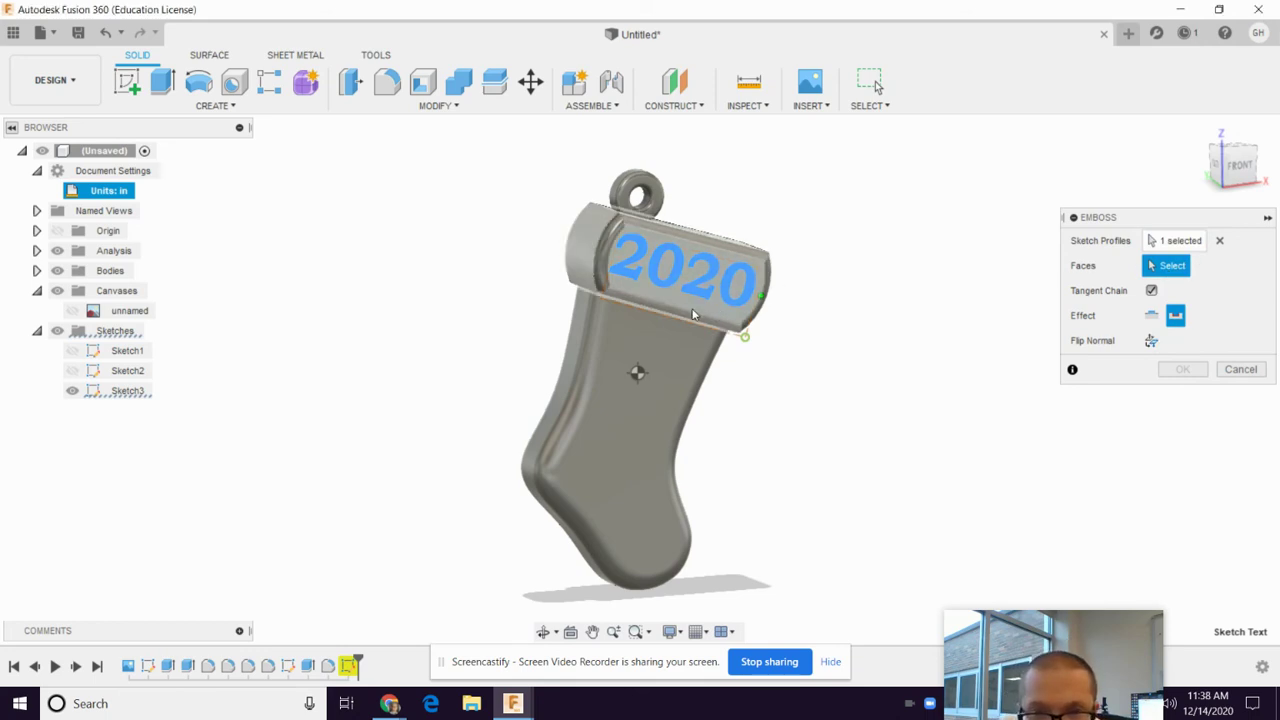
click(700, 312)
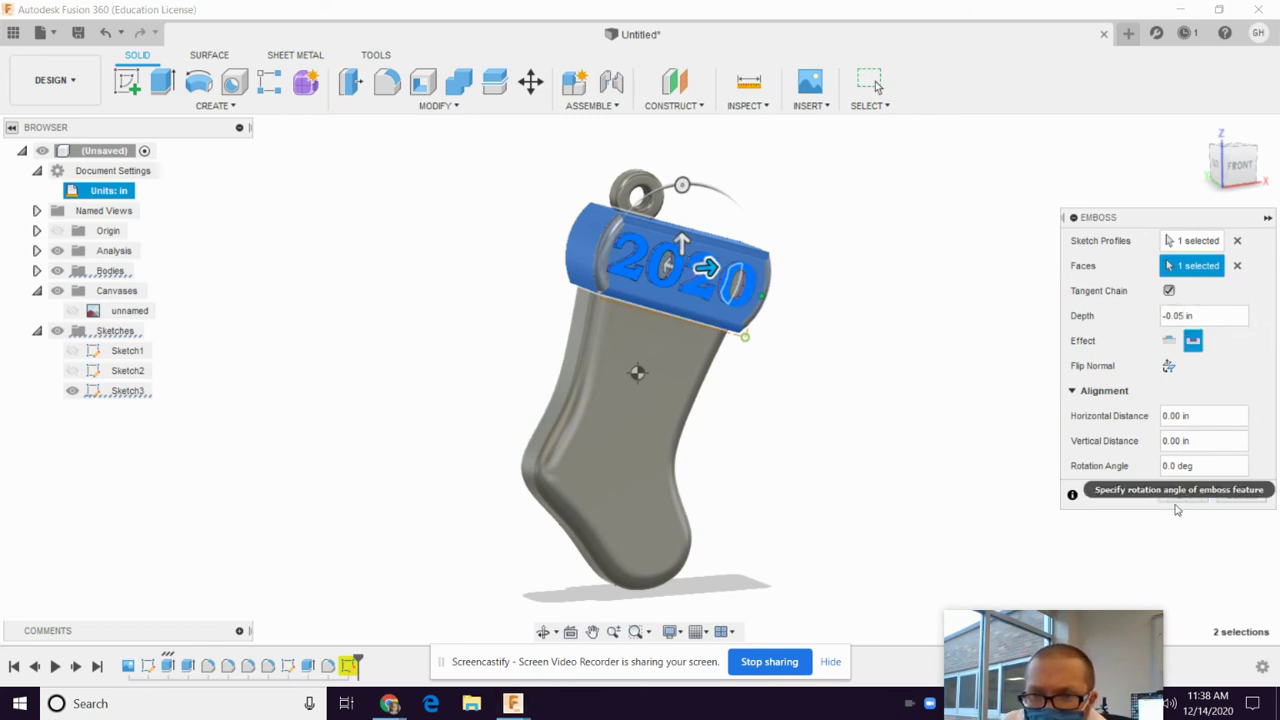
click(1183, 500)
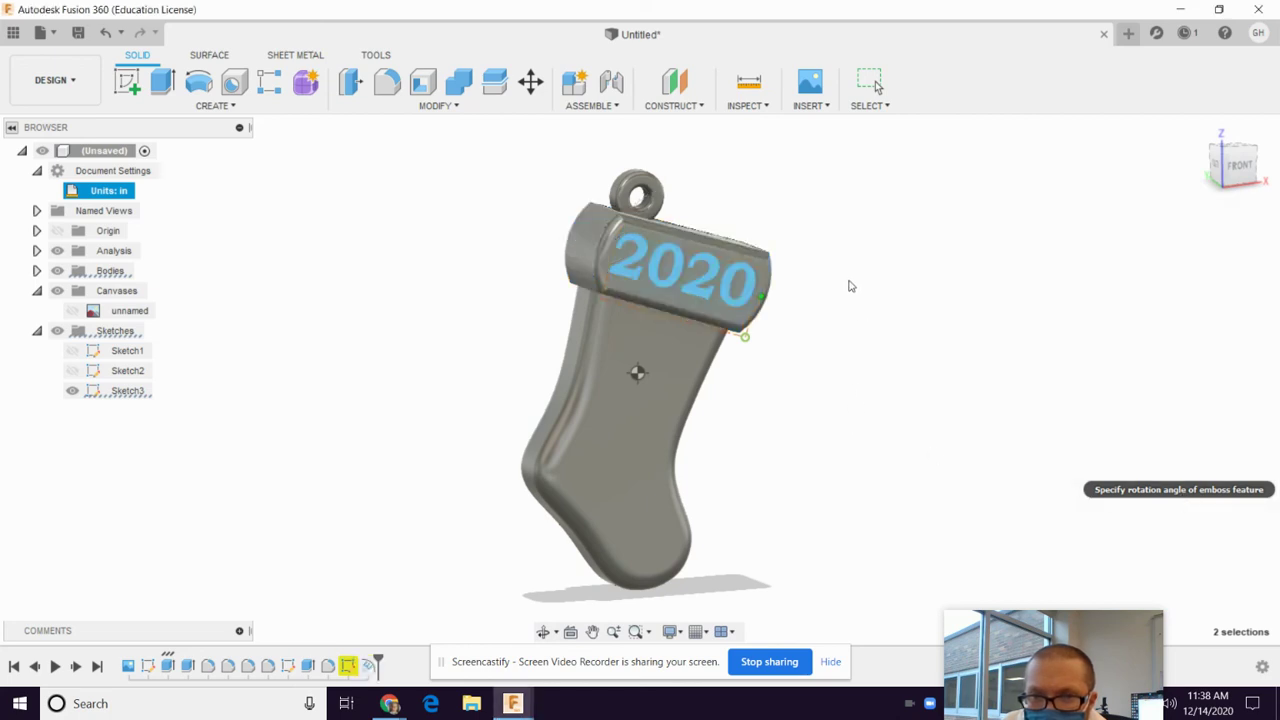
Step: Hide Sketch3 to reveal the debossed 2020, then orbit to check the side and underside
right_click(371, 437)
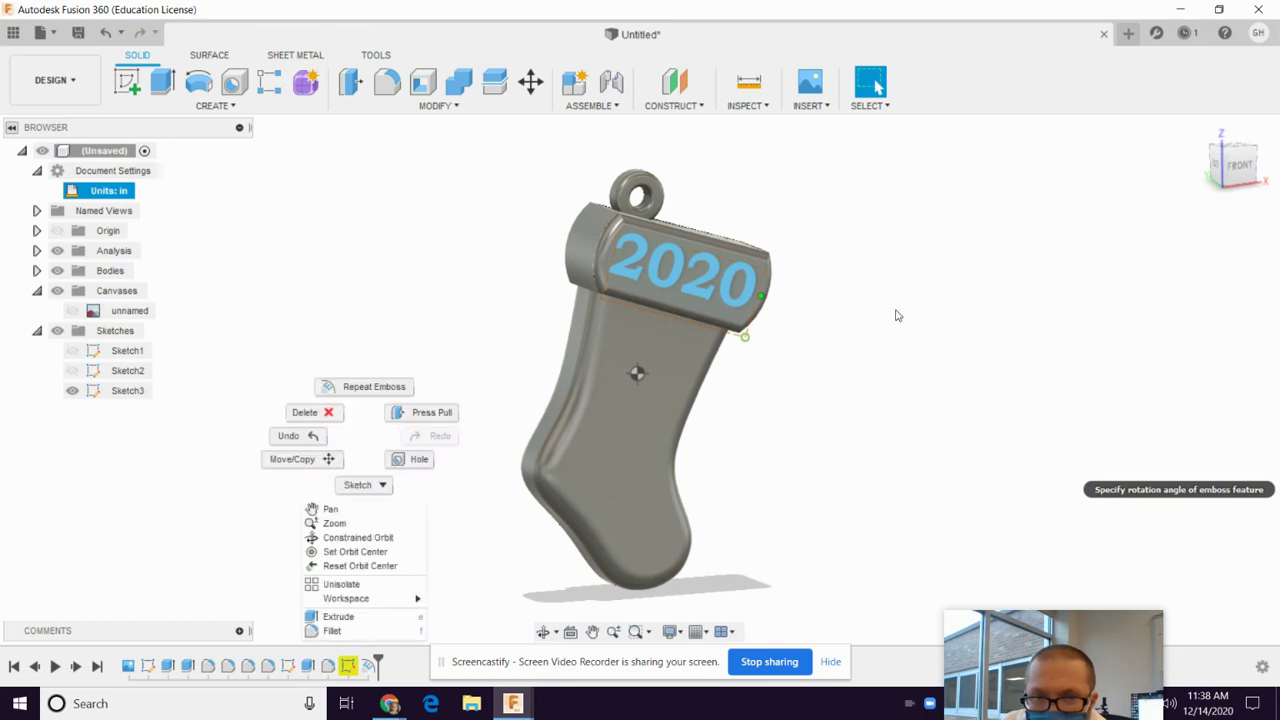
click(72, 392)
click(74, 393)
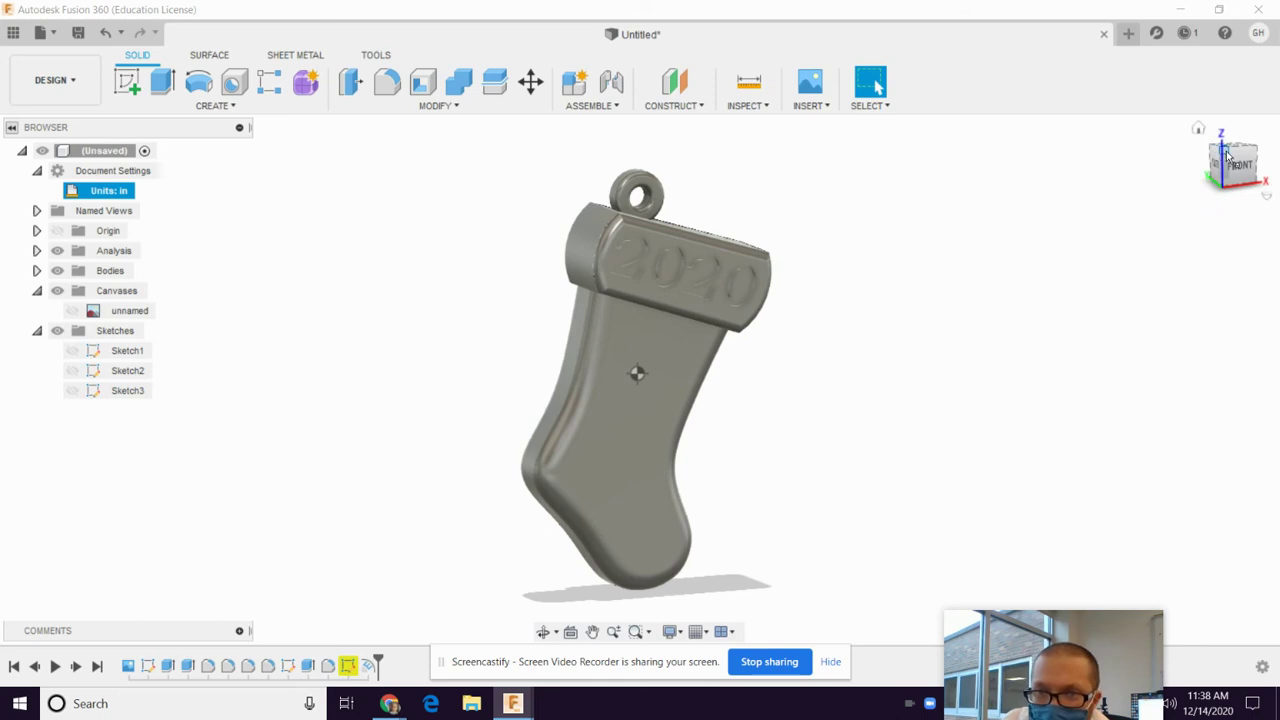
drag(1226, 151, 1240, 155)
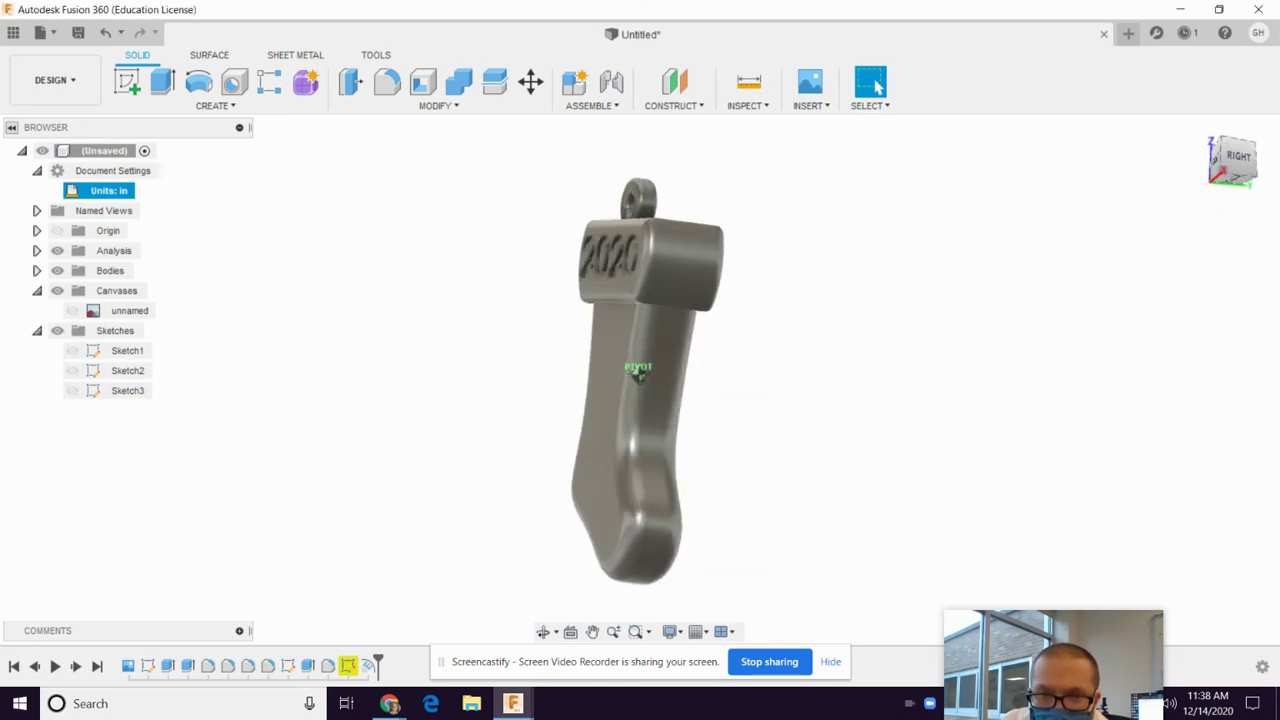
shift+middle_drag(638, 370, 700, 420)
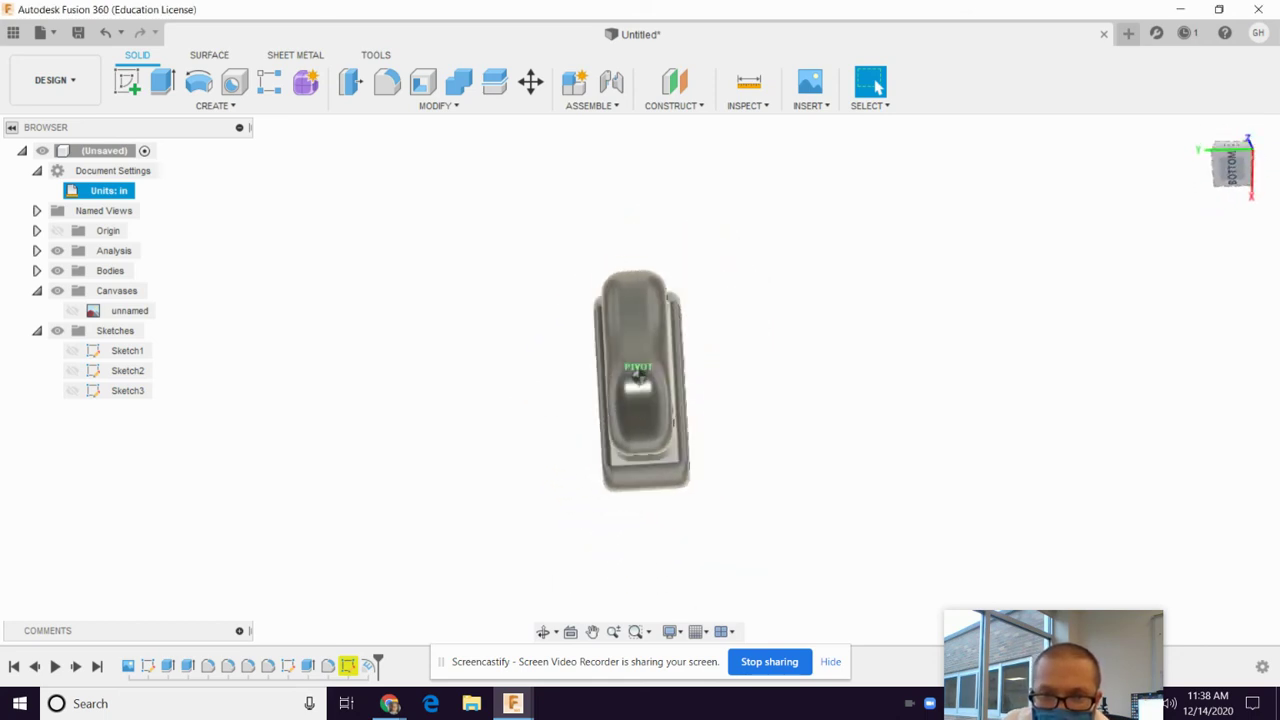